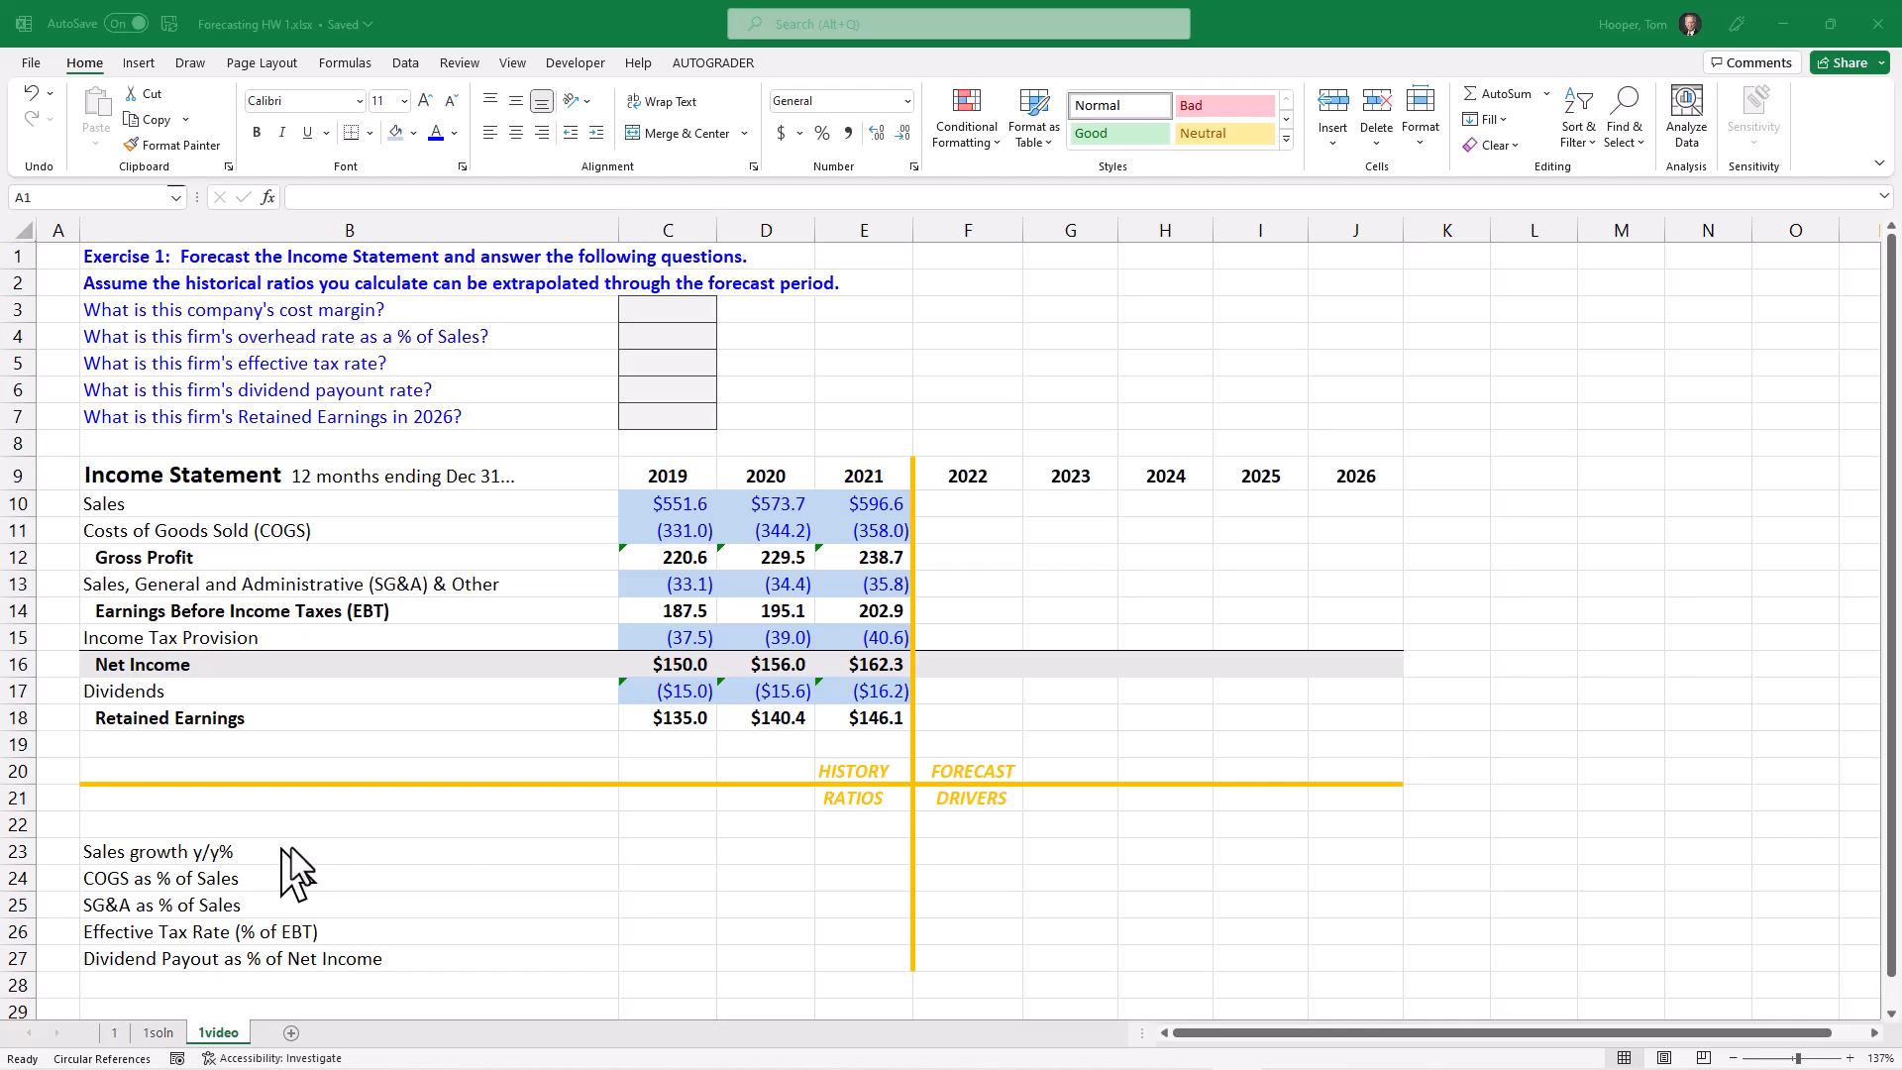
# Step: Calculate the 2020 sales growth in D23 with the formula =(D10-C10)/C10
pyautogui.click(680, 852)
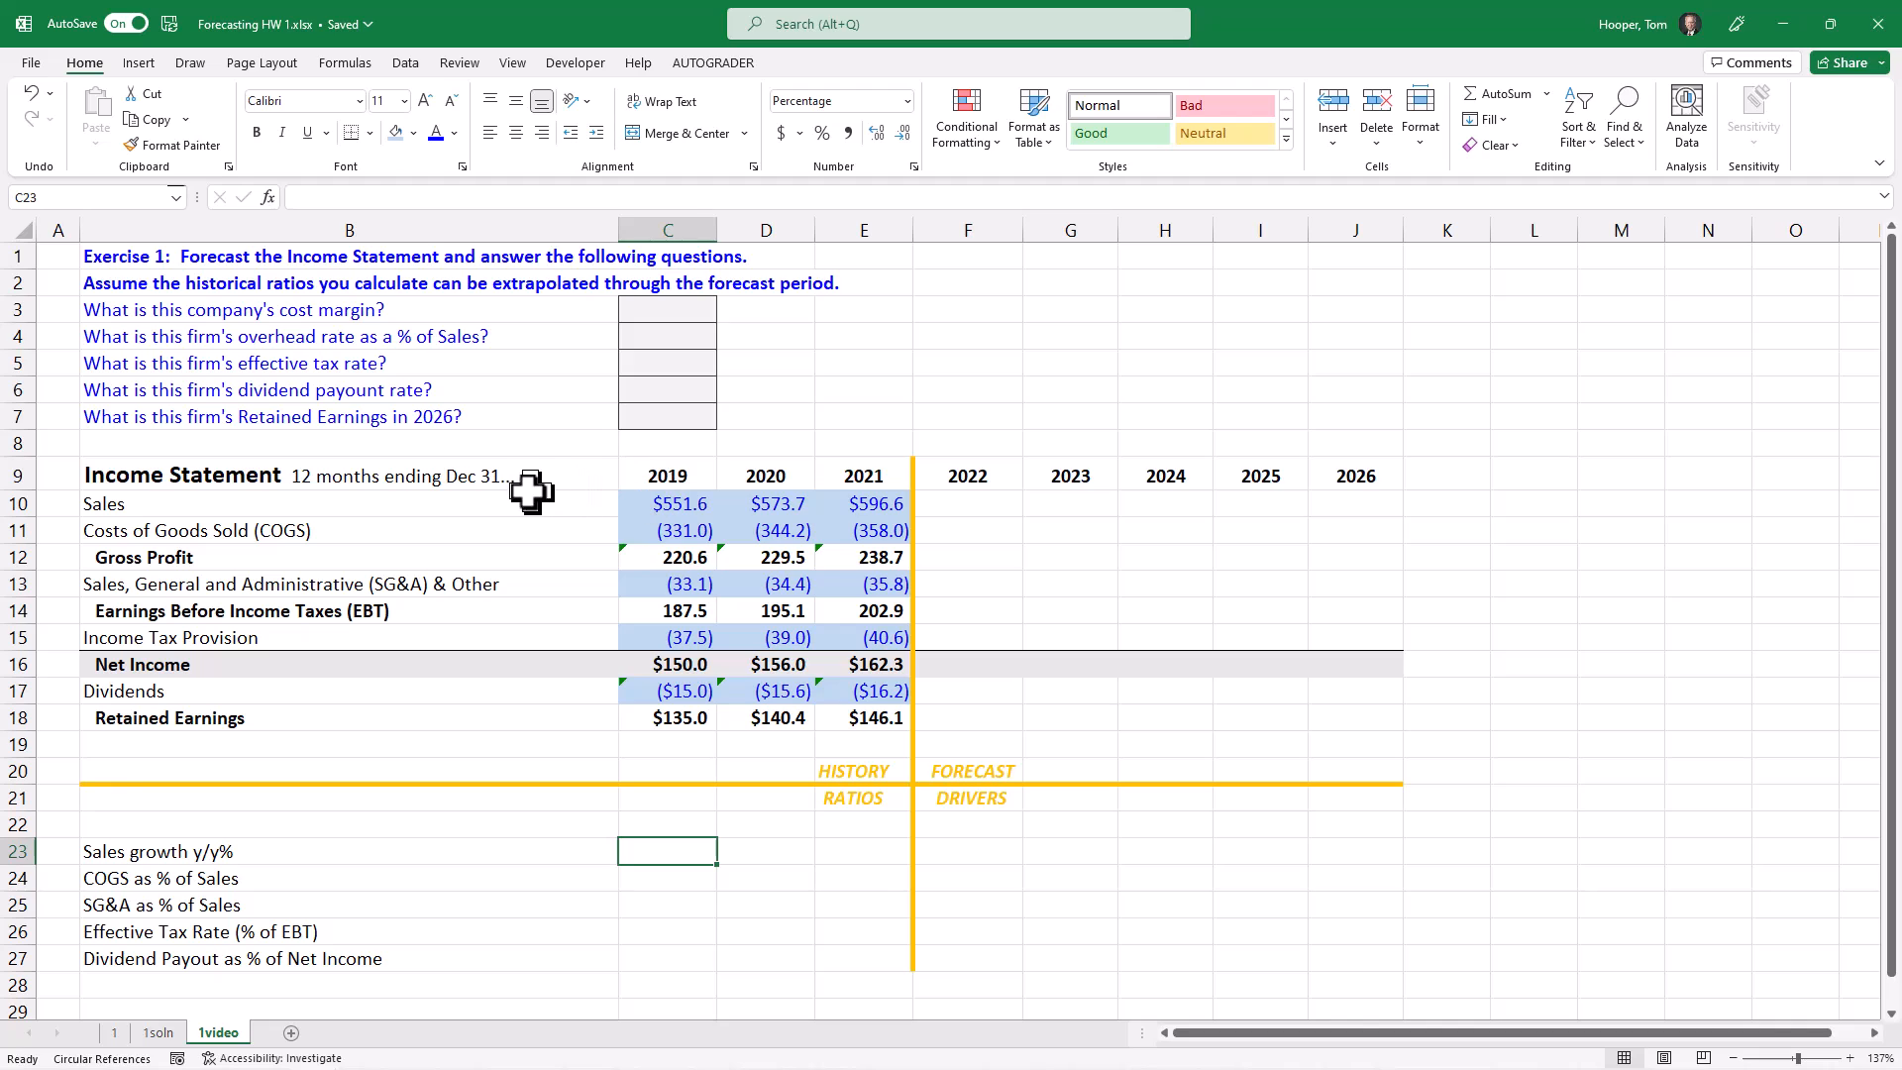
pyautogui.click(758, 848)
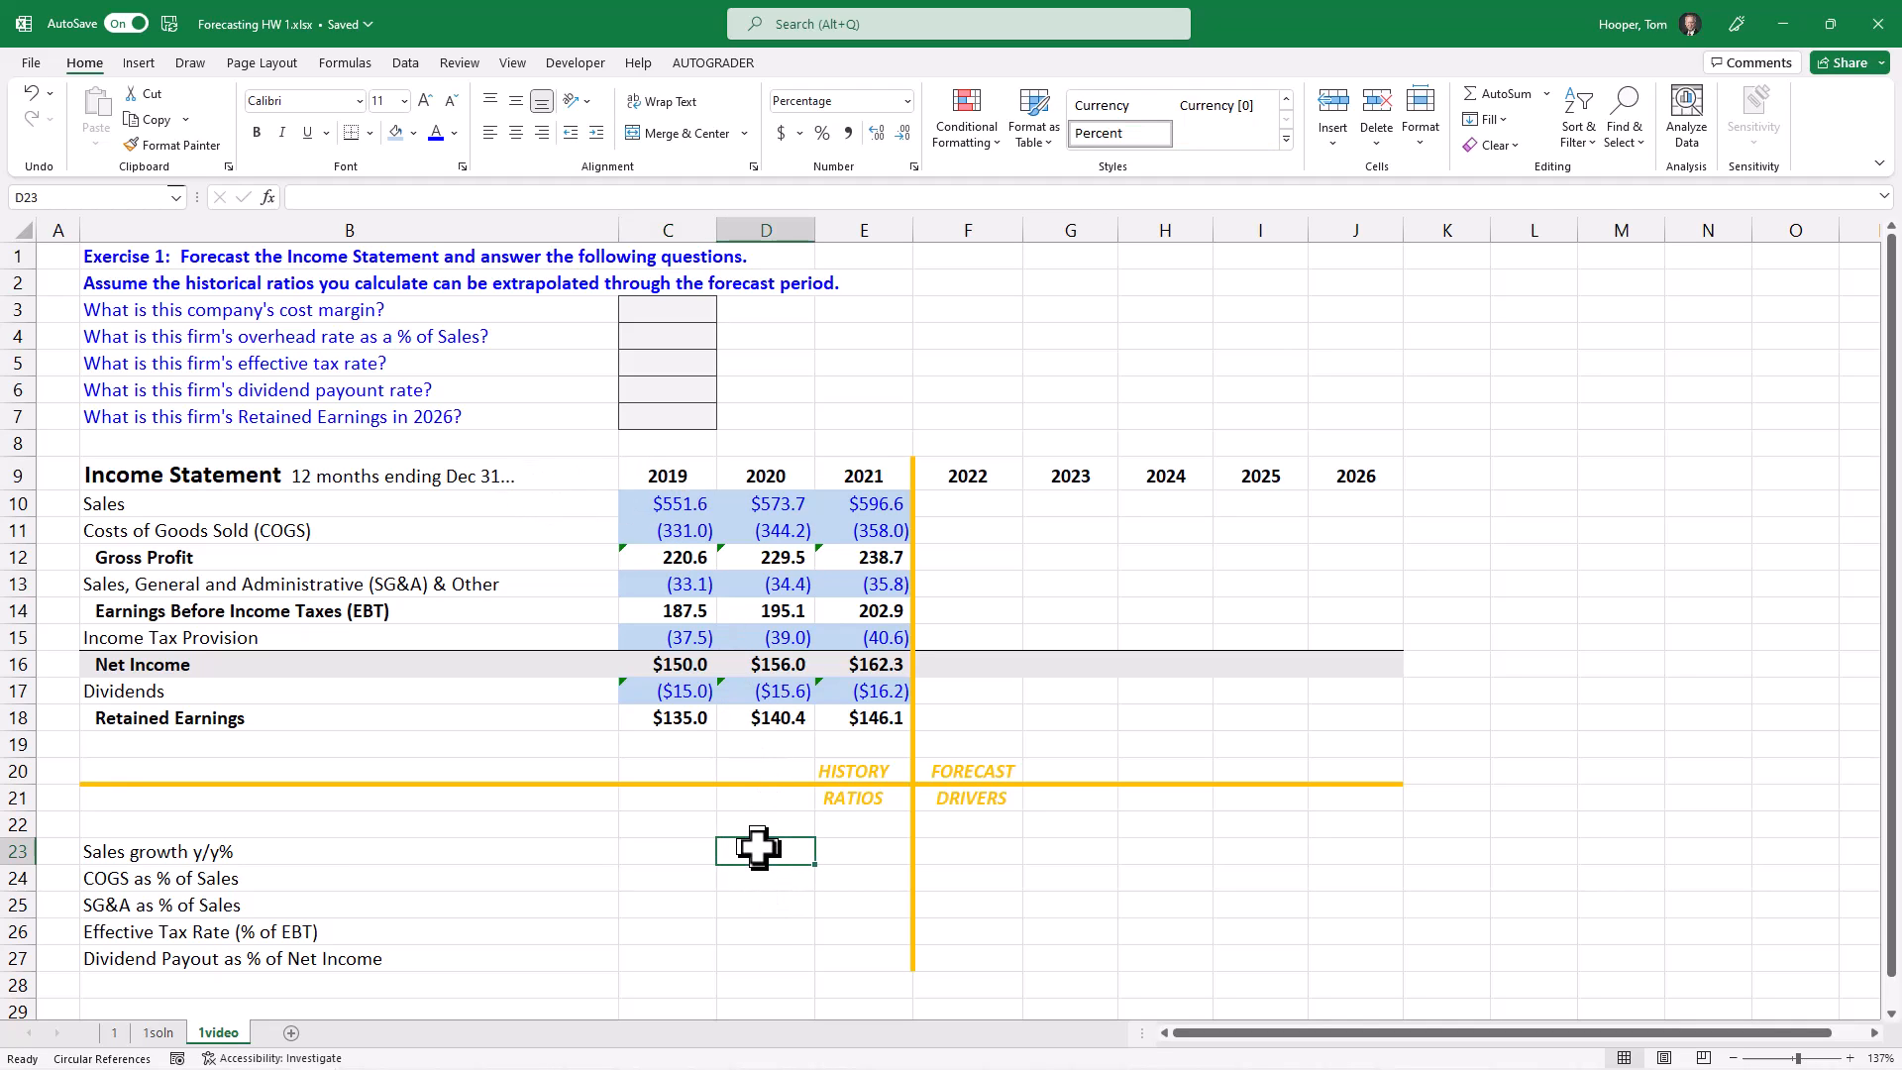
pyautogui.write('=(')
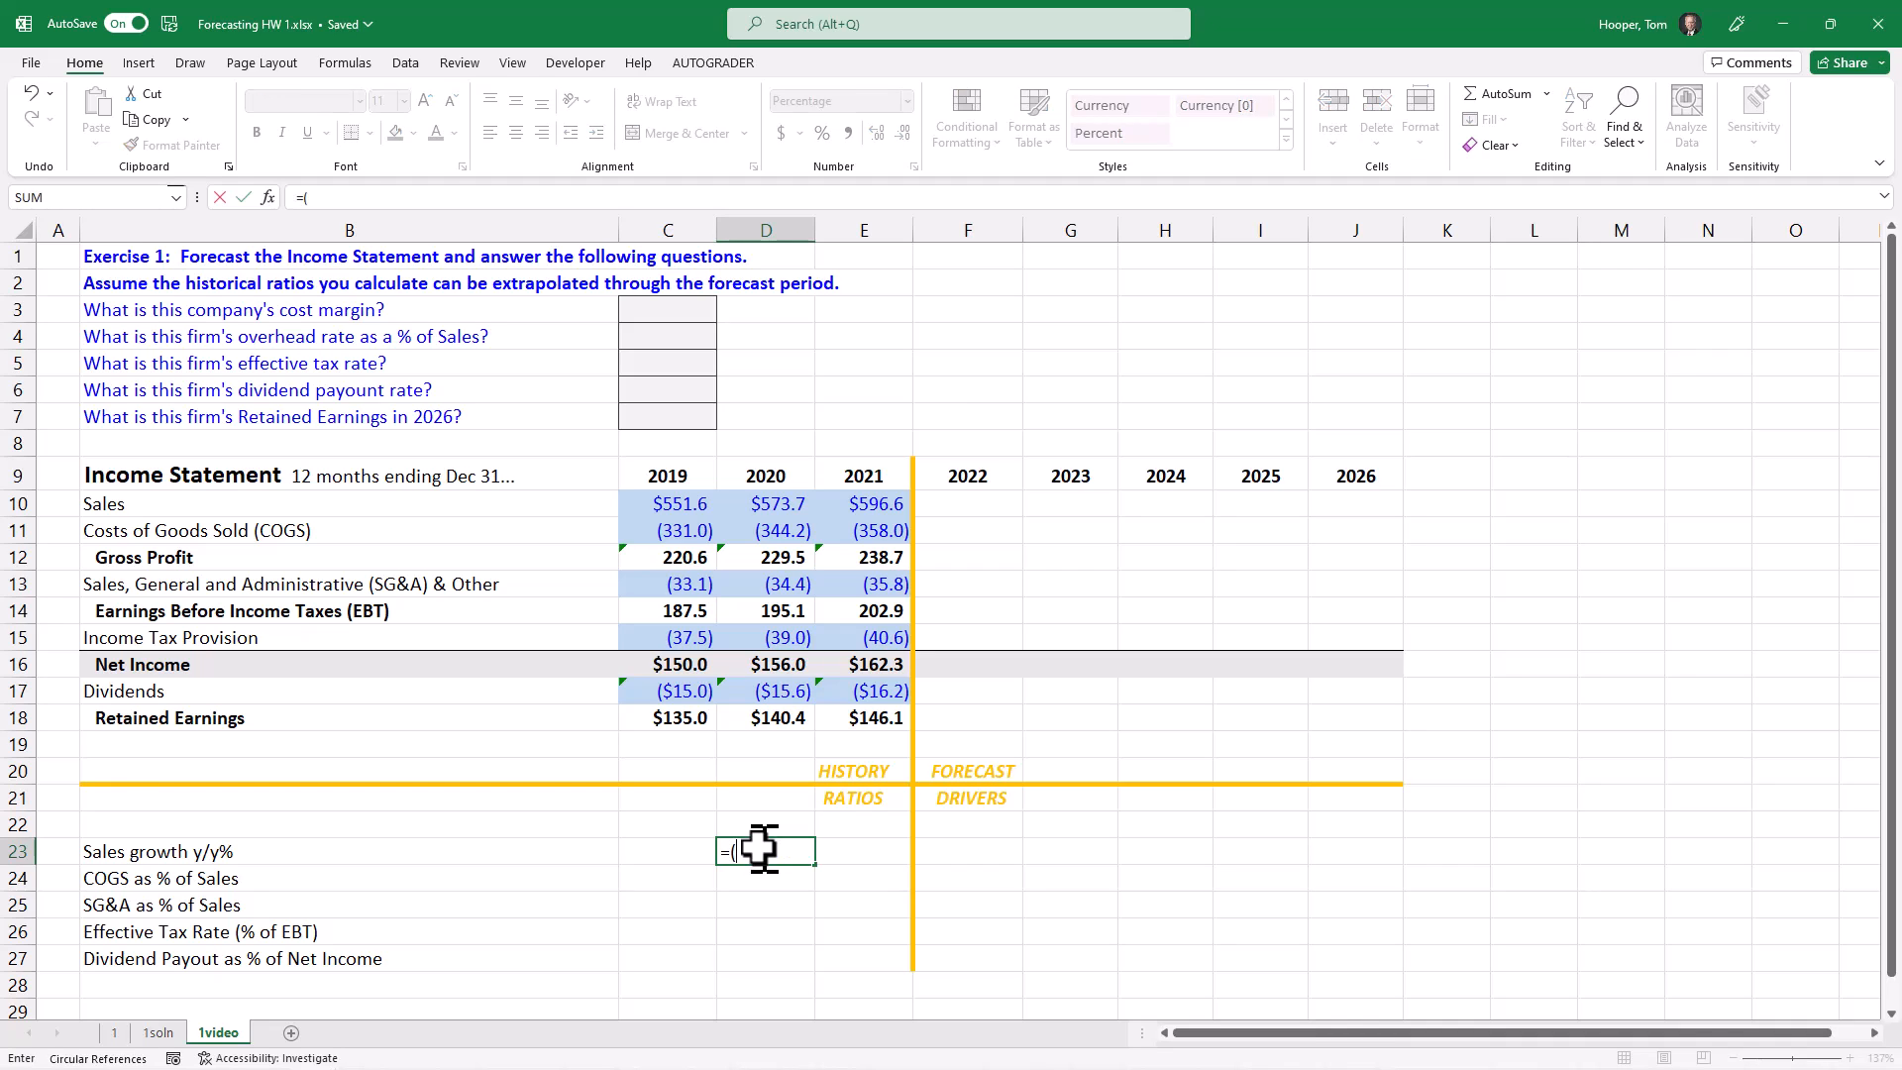
pyautogui.click(780, 503)
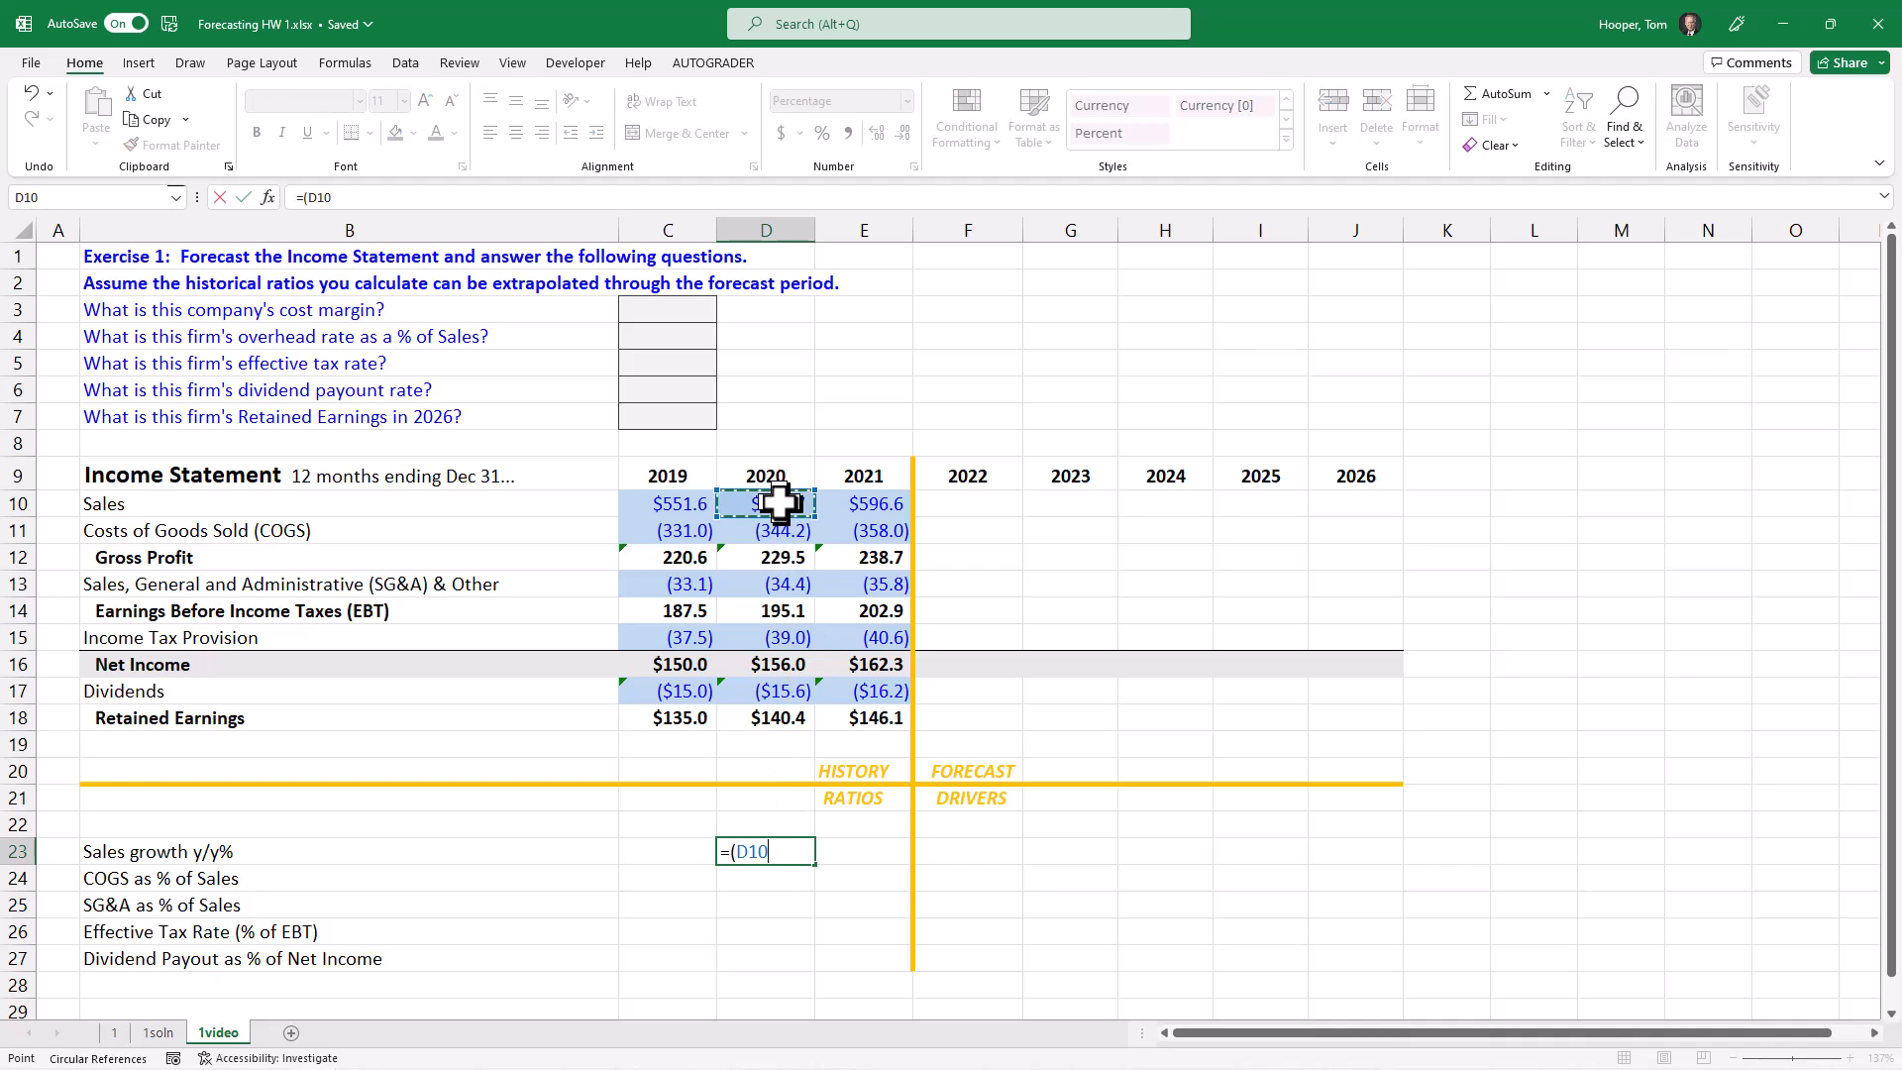
pyautogui.write('-')
pyautogui.click(679, 503)
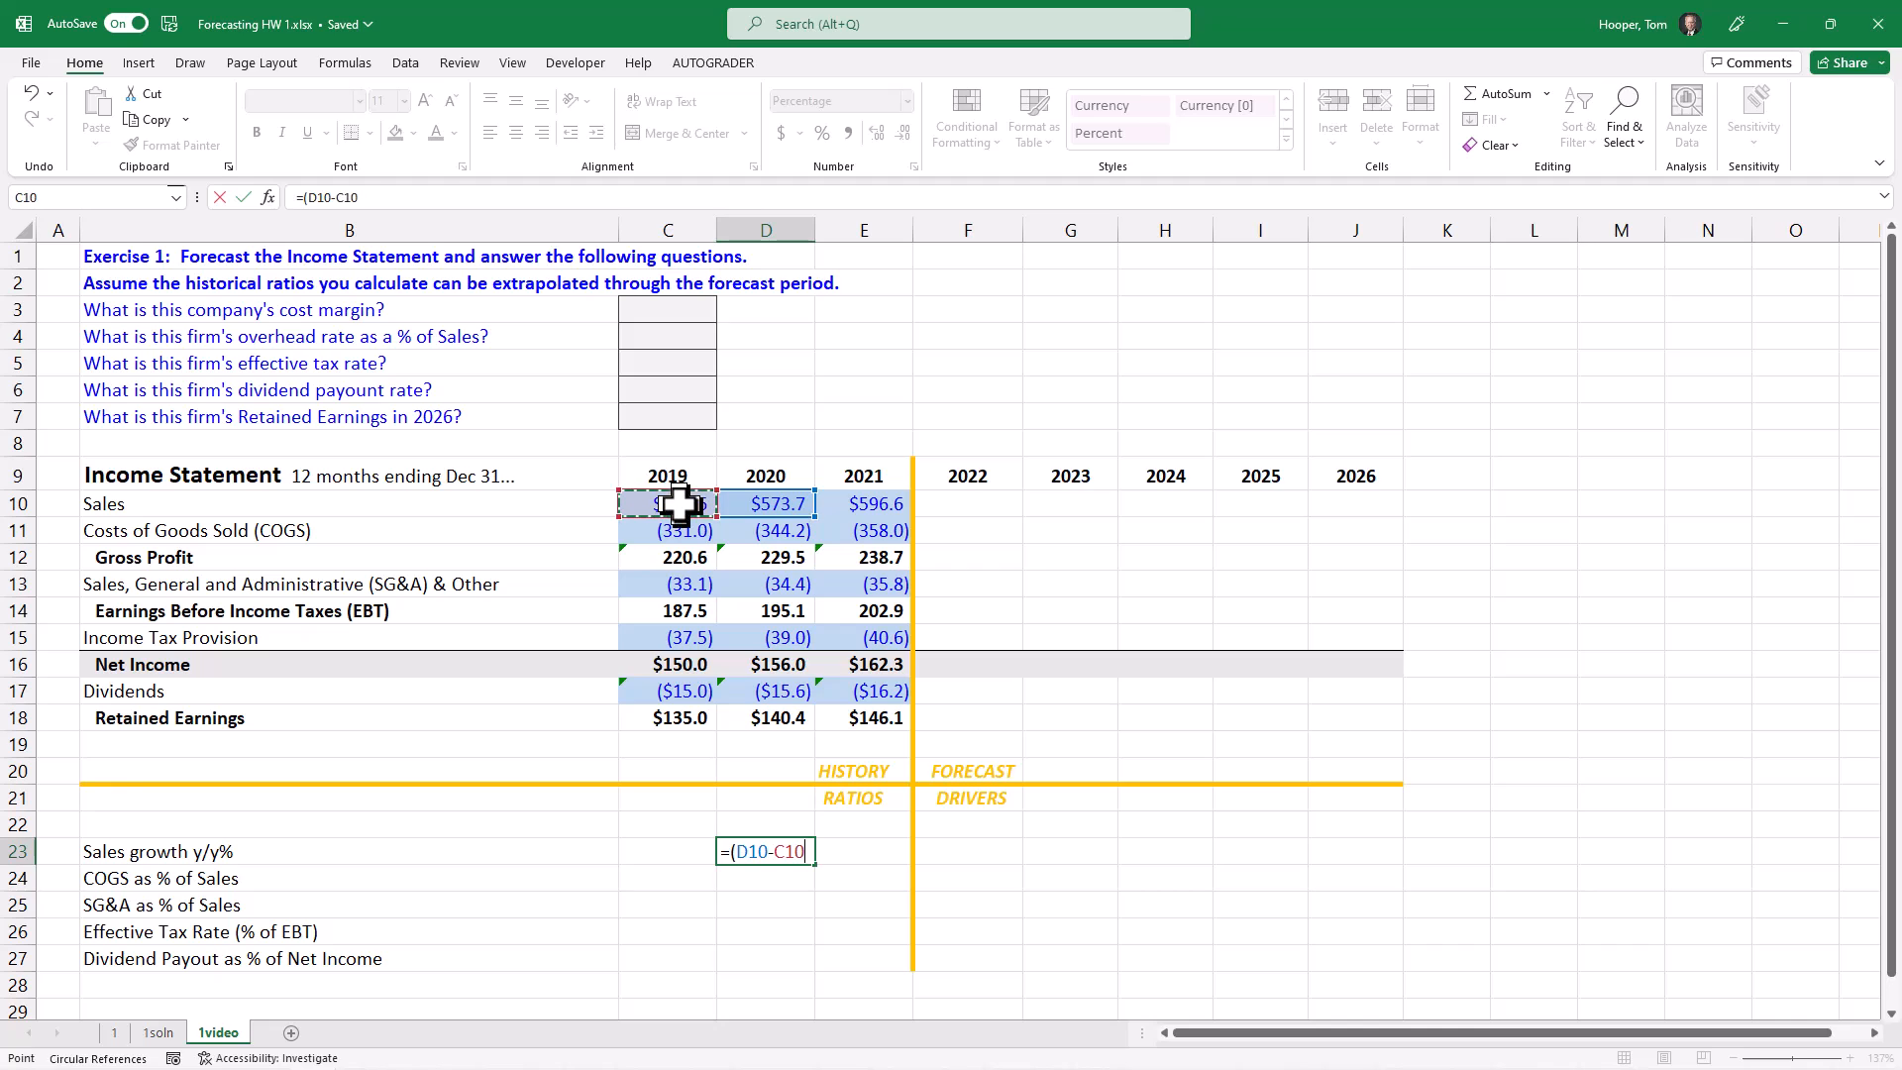
pyautogui.write(')/')
pyautogui.click(678, 505)
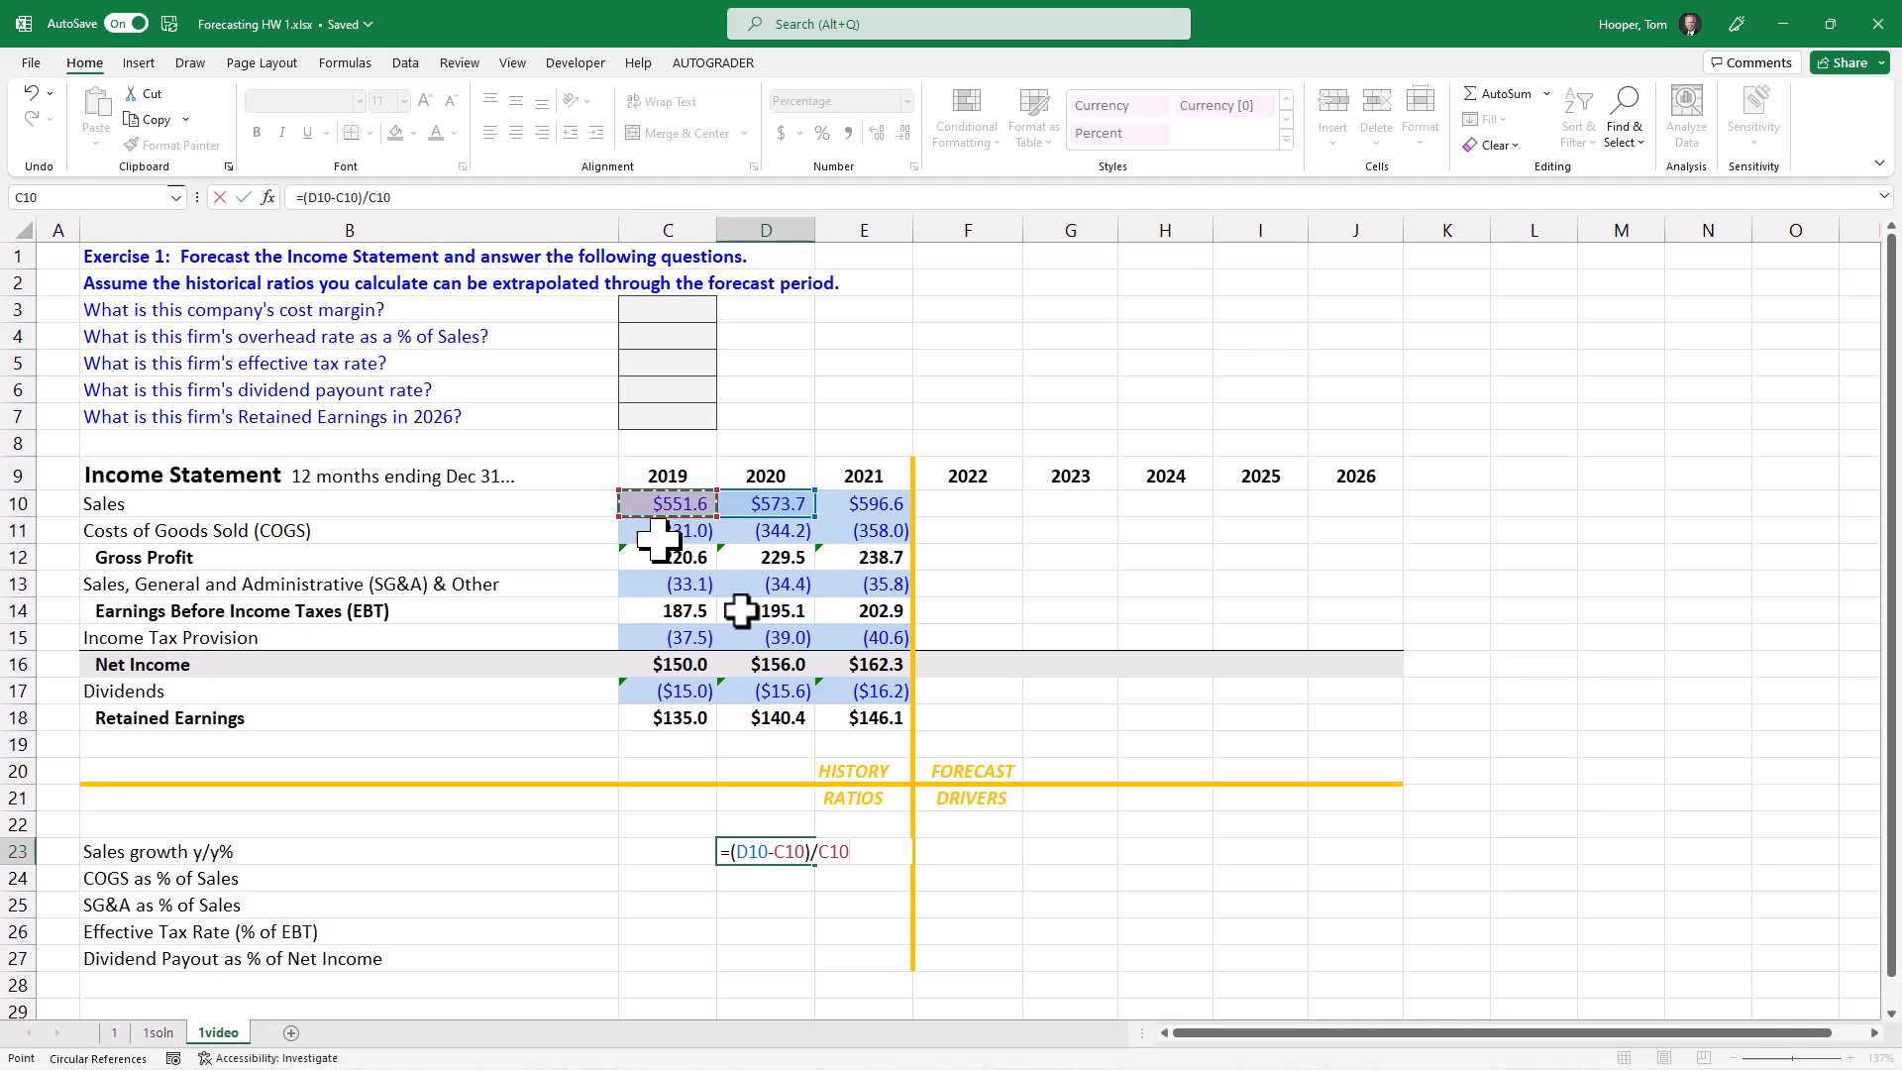
pyautogui.press('Return')
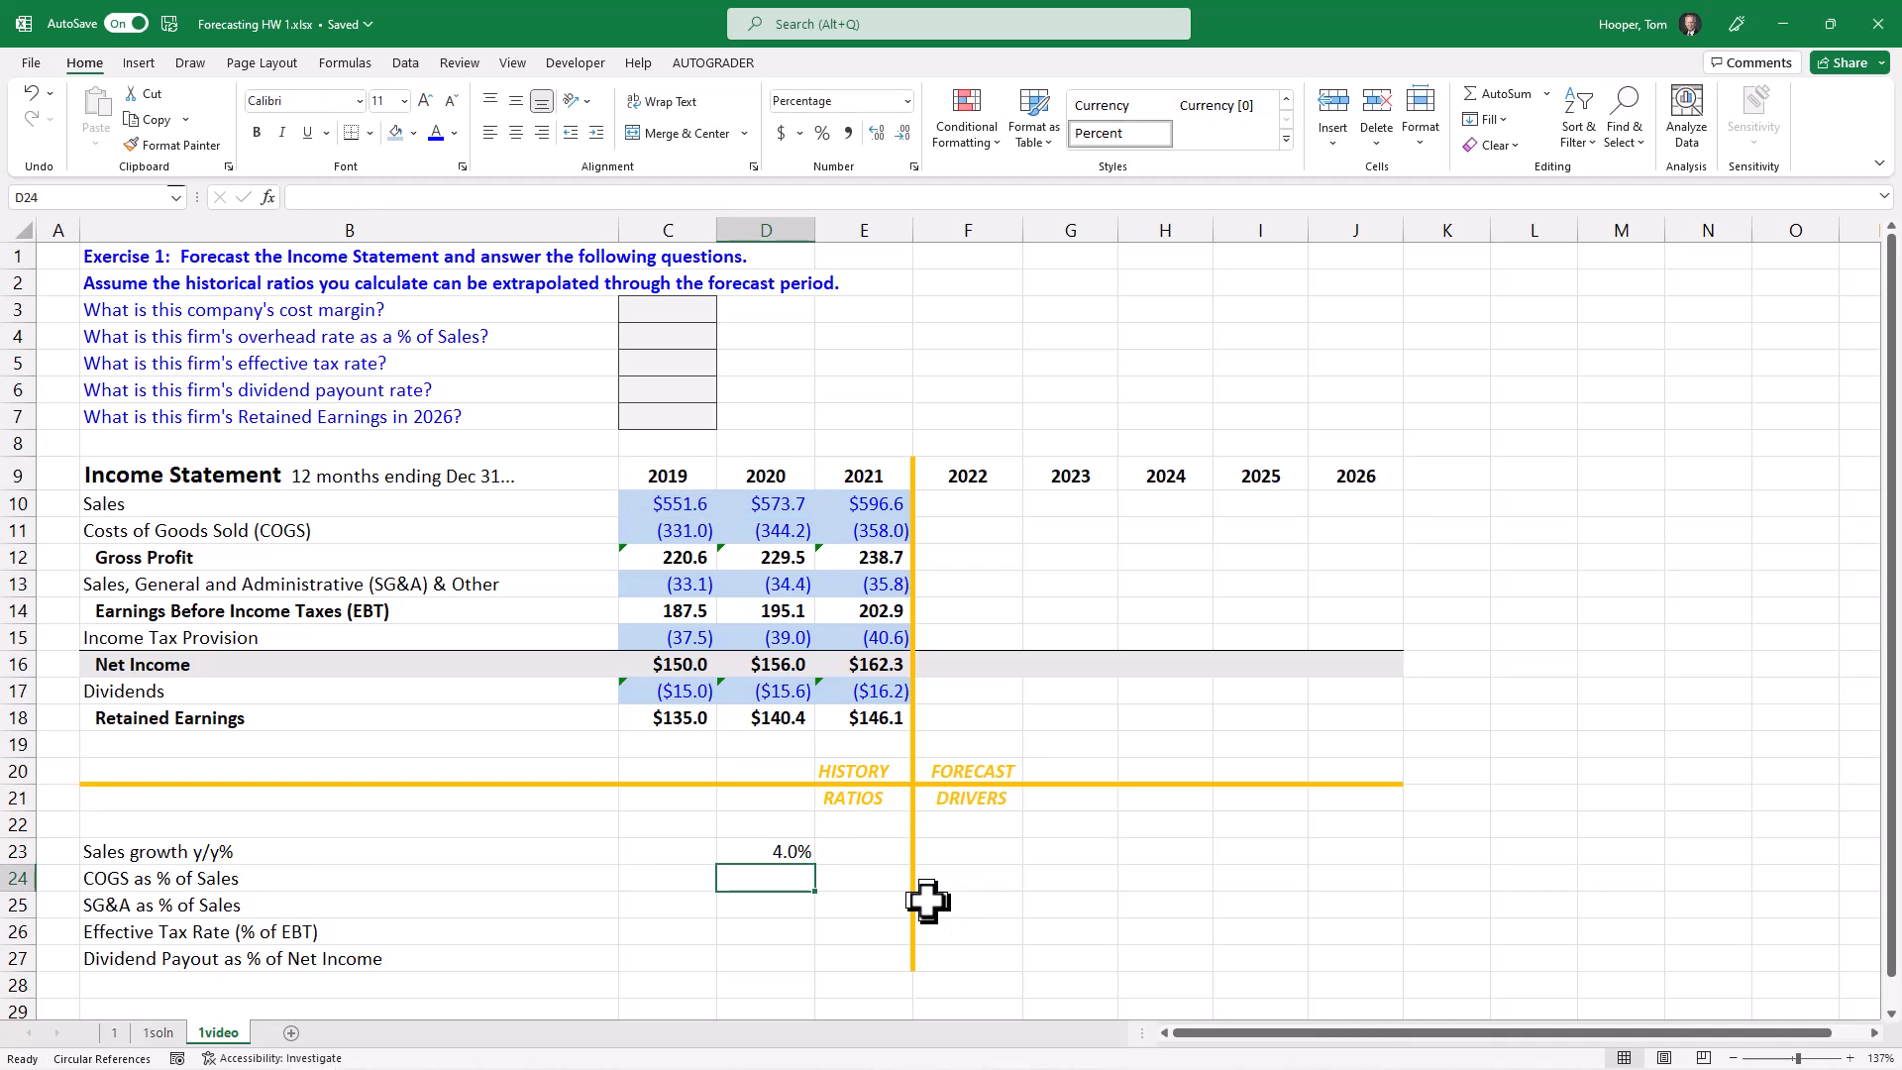
# Step: Replace the 2020 sales growth formula in D23 with the shorter form =D10/C10-1
pyautogui.press('Up')
pyautogui.press('F2')
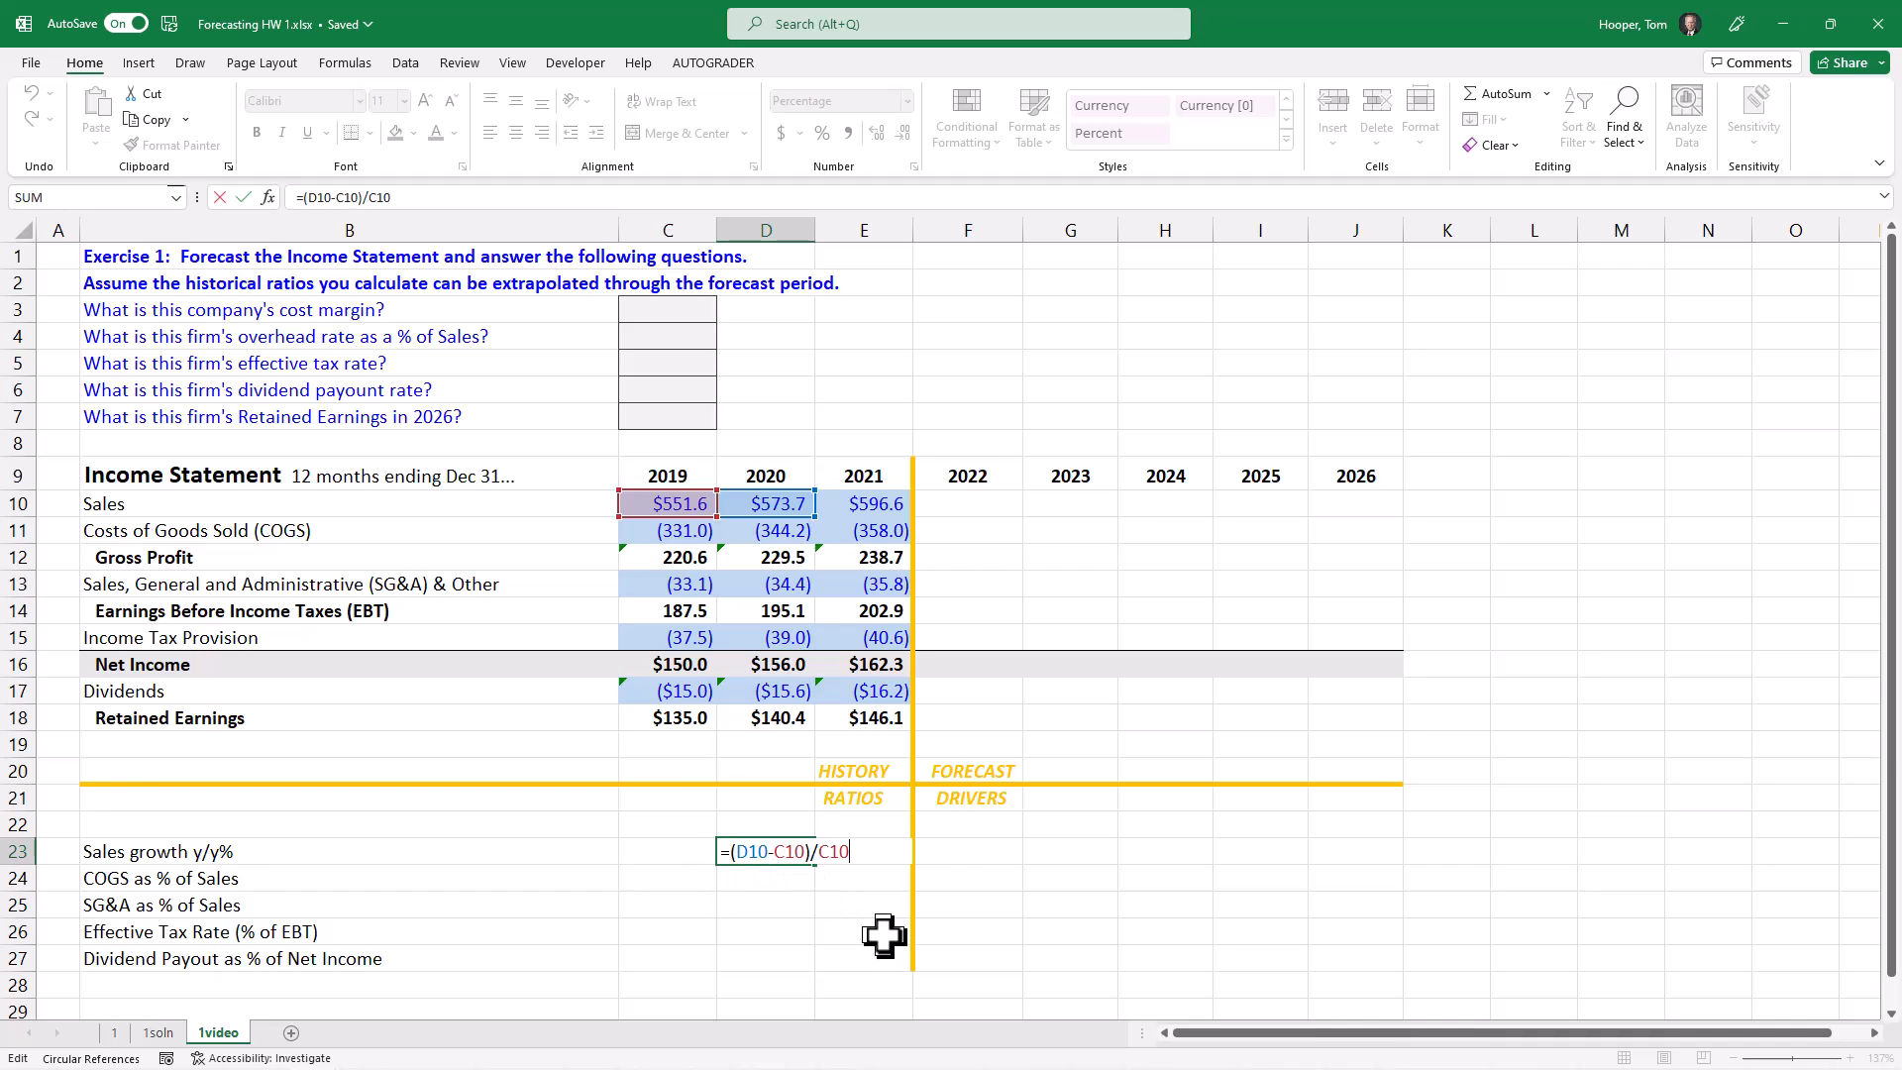
pyautogui.press('BackSpace')
pyautogui.press('BackSpace')
pyautogui.press('BackSpace')
pyautogui.press('BackSpace')
pyautogui.press('BackSpace')
pyautogui.press('BackSpace')
pyautogui.press('BackSpace')
pyautogui.press('BackSpace')
pyautogui.press('BackSpace')
pyautogui.press('BackSpace')
pyautogui.press('BackSpace')
pyautogui.press('BackSpace')
pyautogui.press('BackSpace')
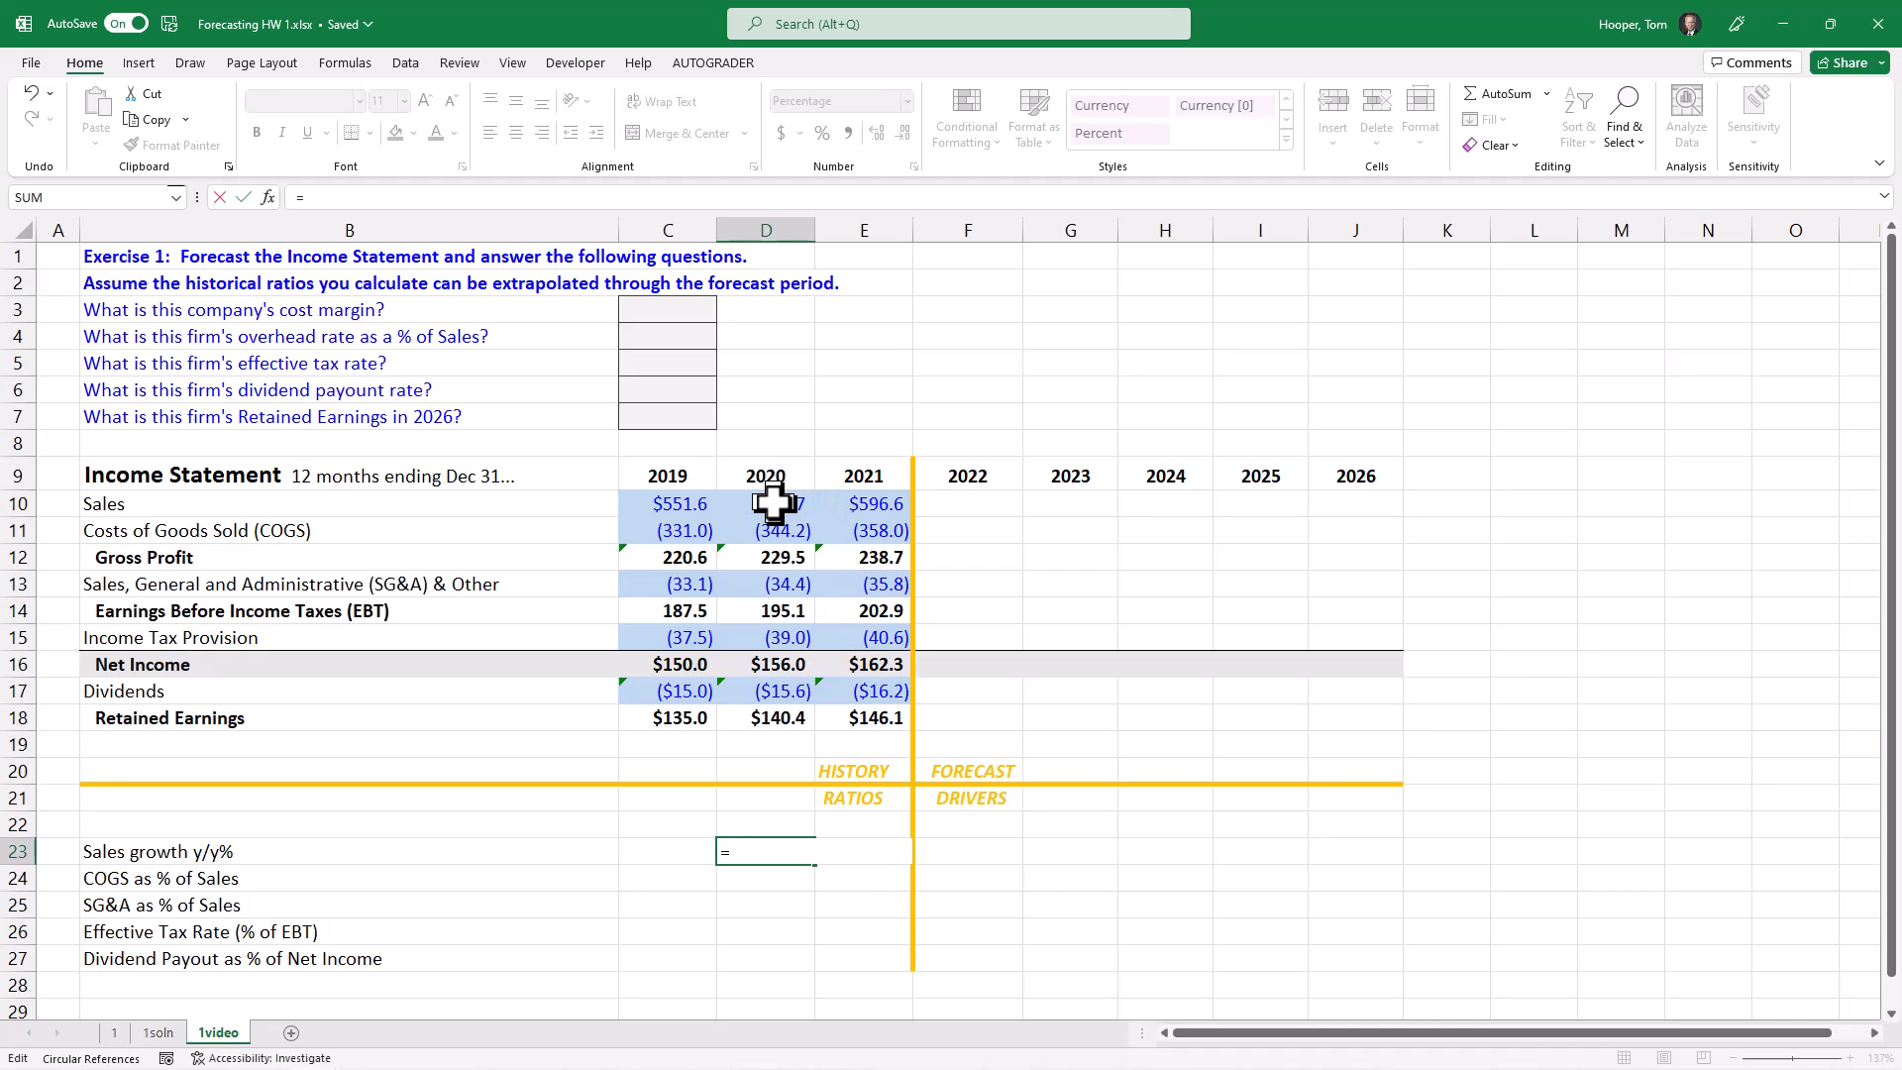
pyautogui.click(773, 503)
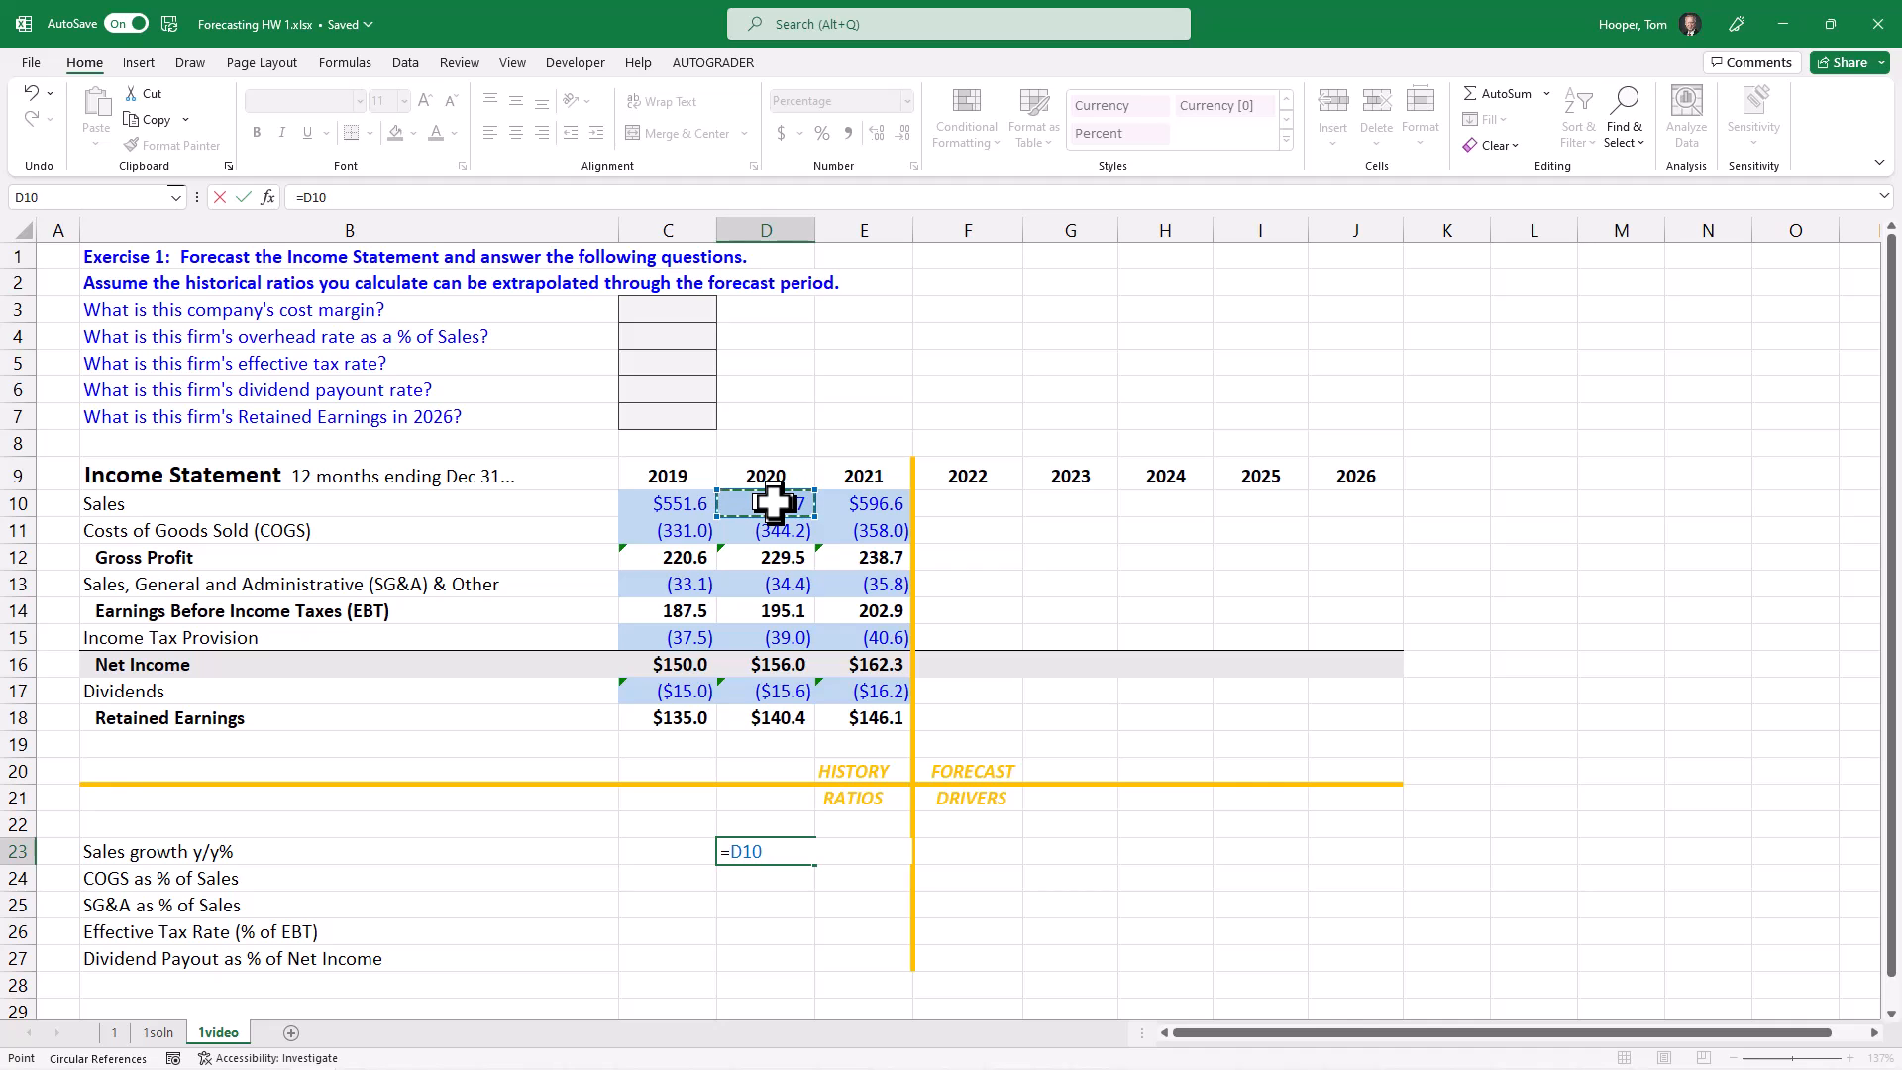
pyautogui.write('/')
pyautogui.click(662, 503)
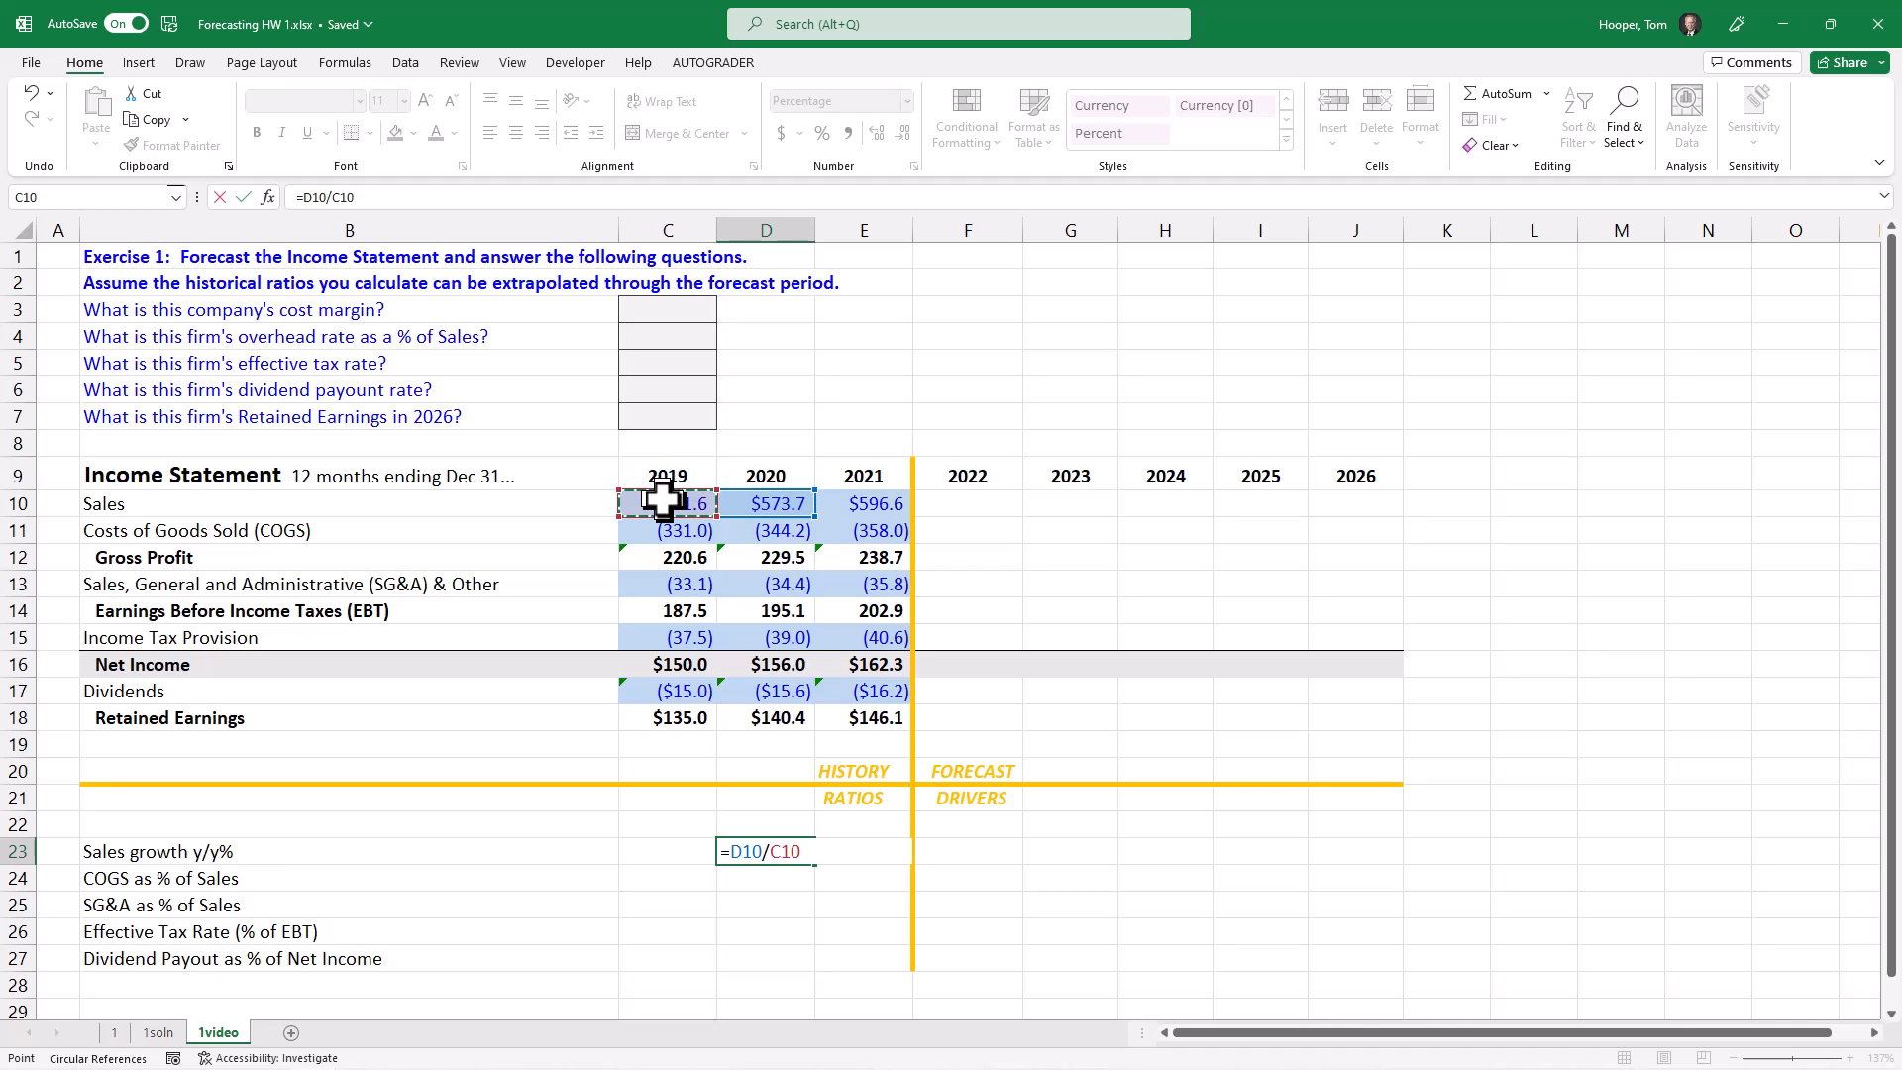
pyautogui.write('-1')
pyautogui.press('Return')
# Step: Copy the 2020 sales growth formula into the 2021 cell E23 and check its cell references
pyautogui.press('Up')
pyautogui.hotkey('ctrl', 'c')
pyautogui.press('Right')
pyautogui.hotkey('ctrl', 'v')
pyautogui.press('F2')
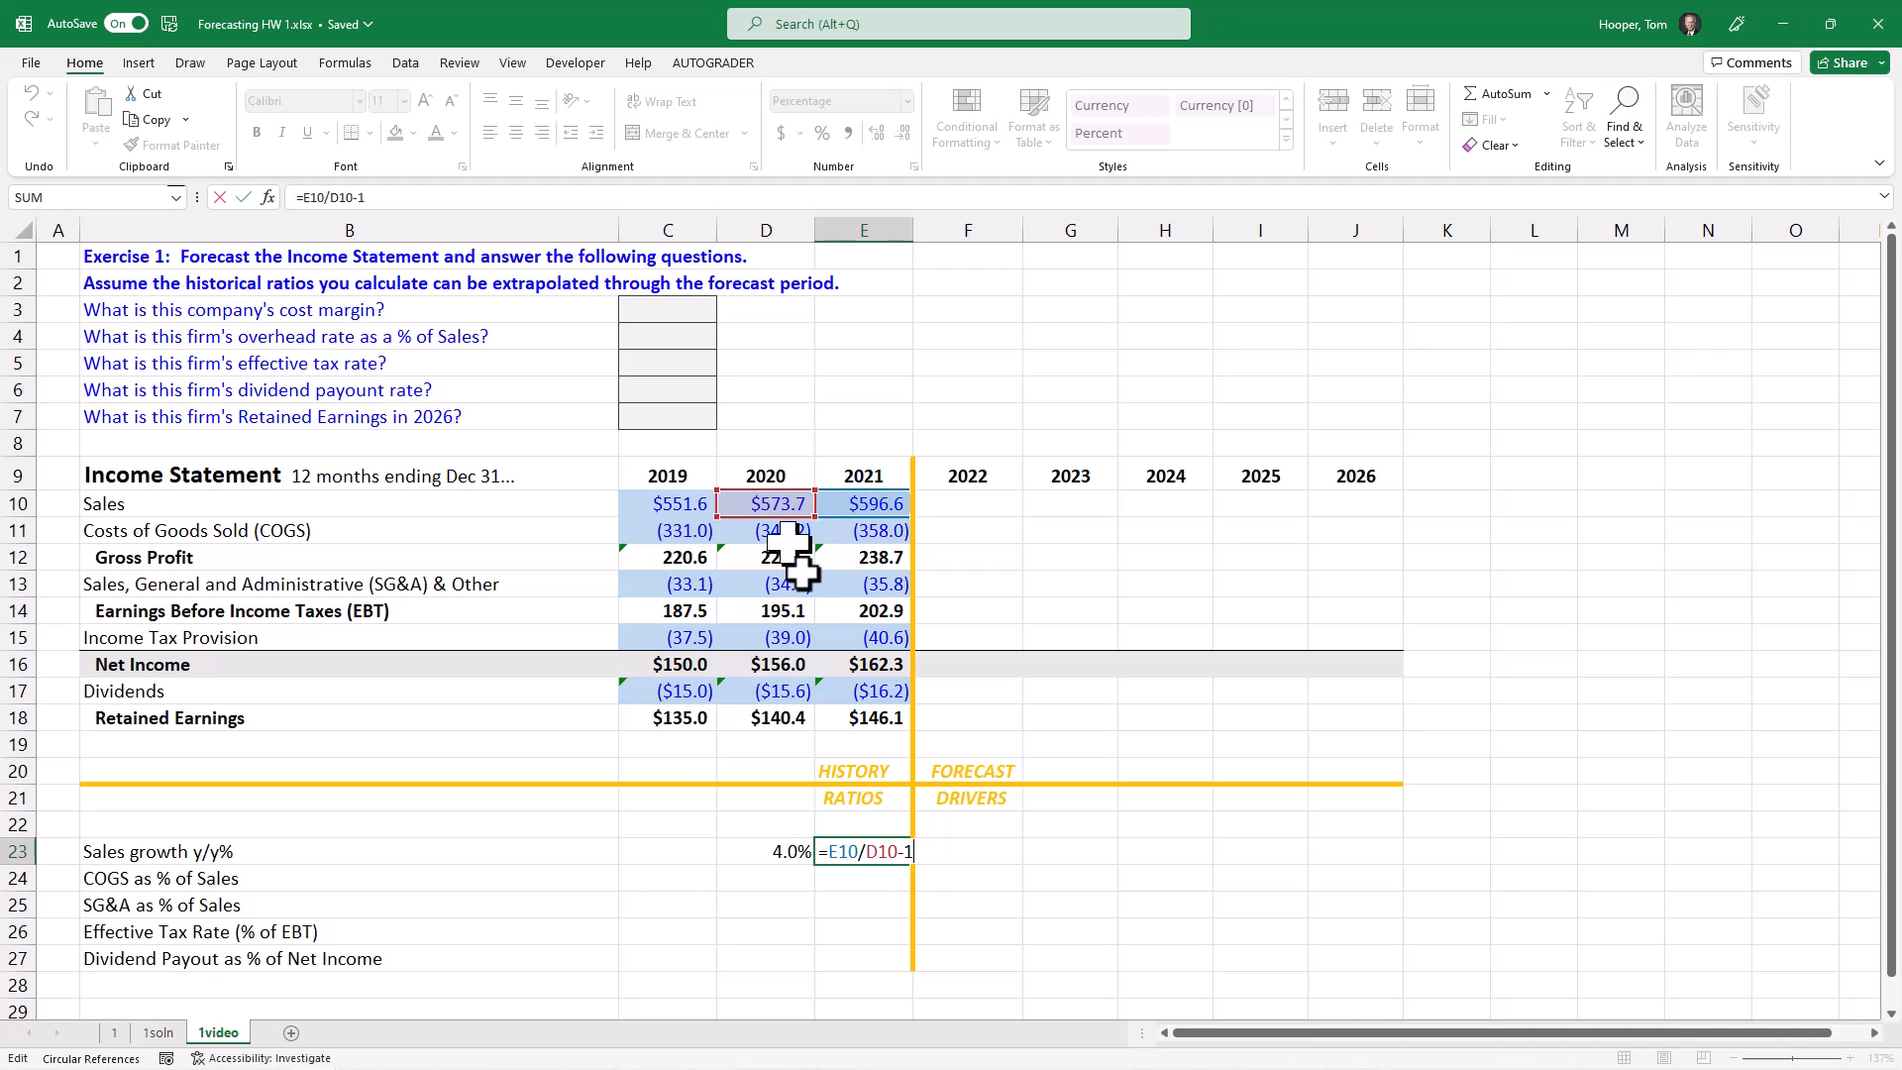
pyautogui.press('Return')
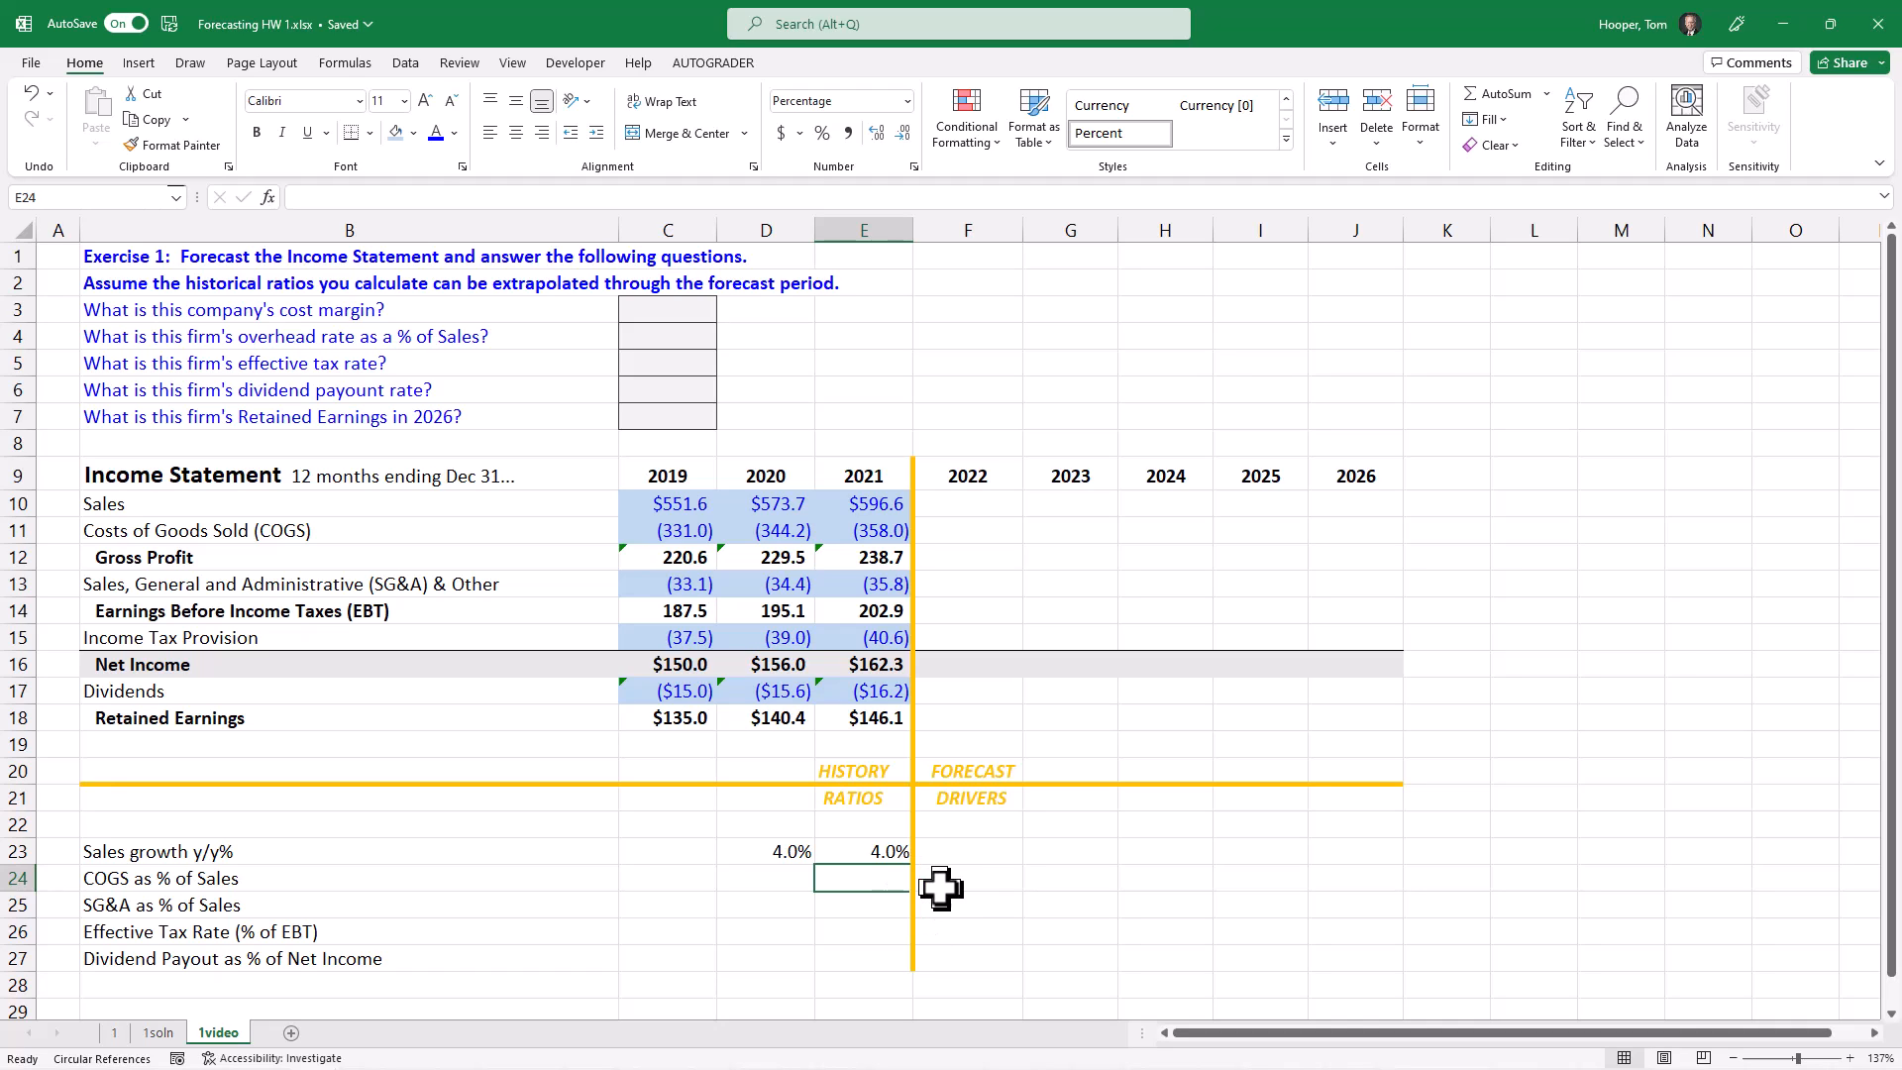
# Step: Enter a fixed 4% sales growth driver for each forecast year 2022 to 2026 in F23:J23
pyautogui.click(995, 854)
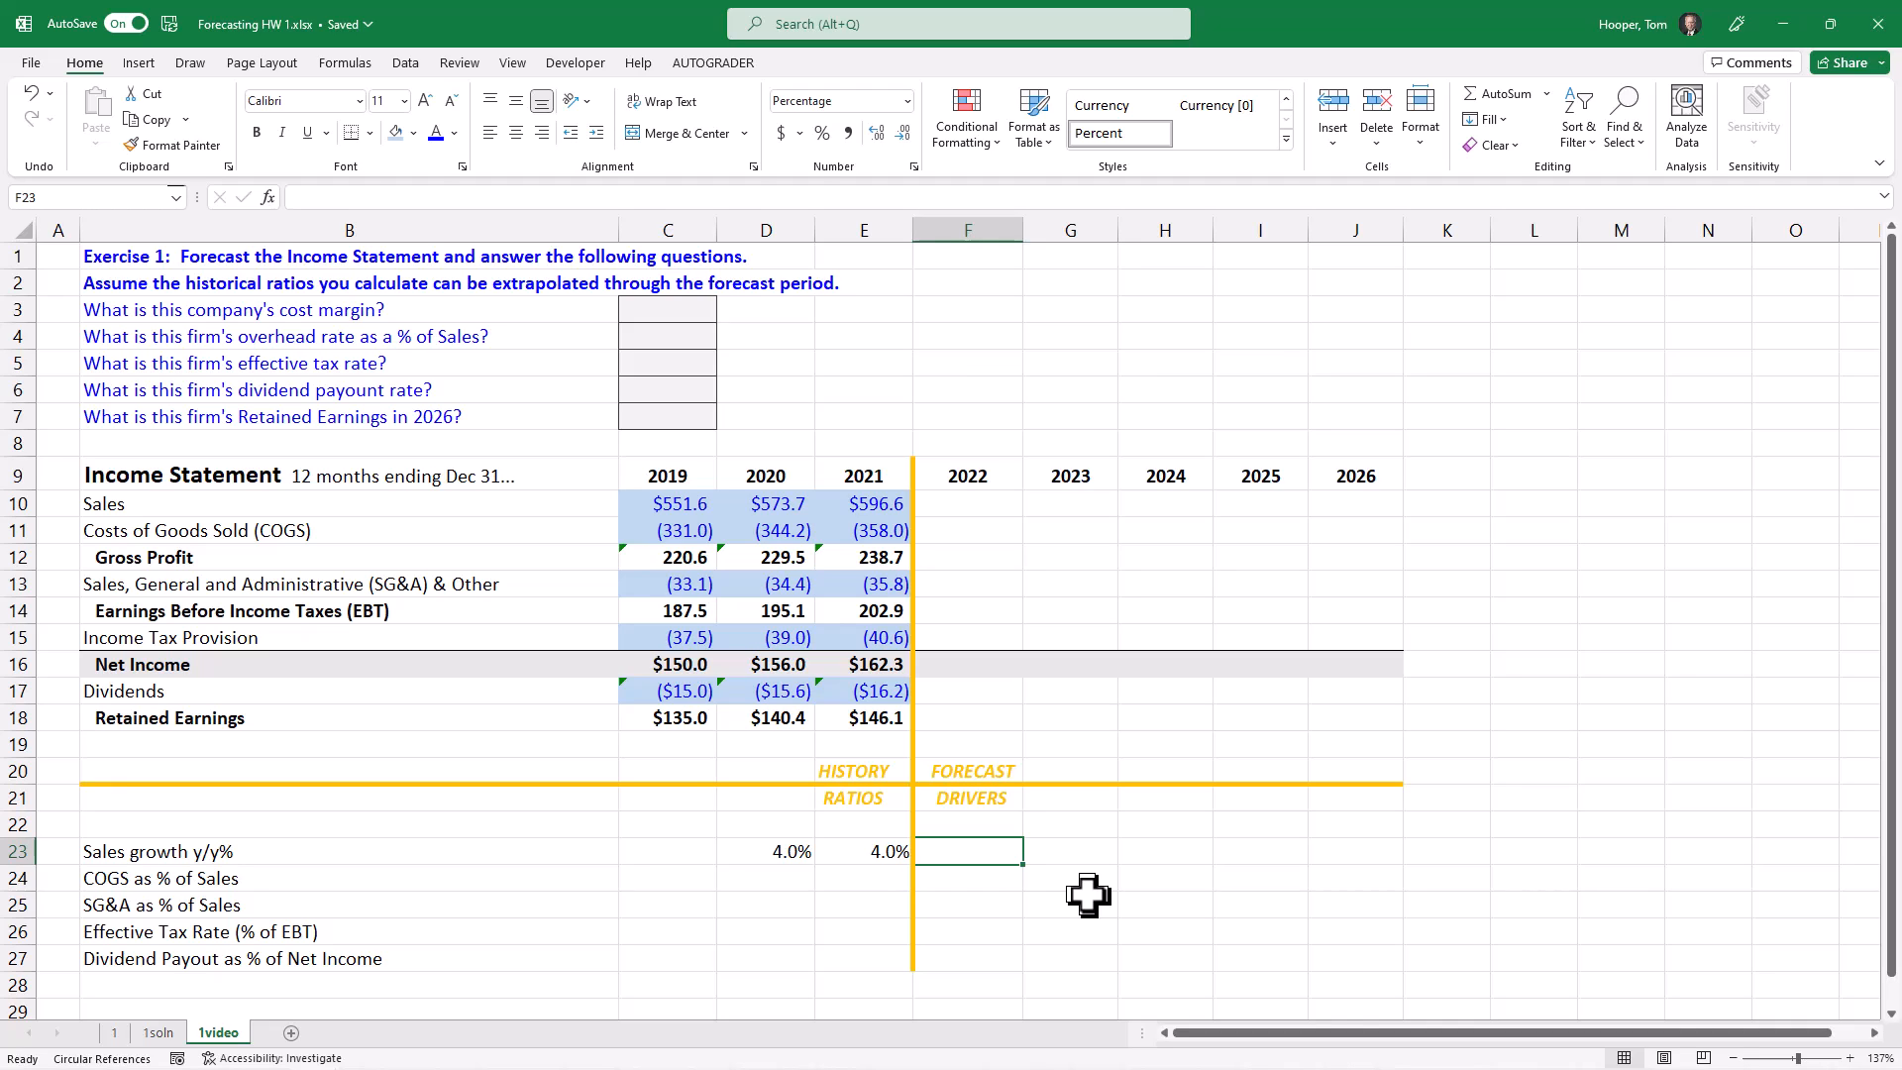
pyautogui.write('4')
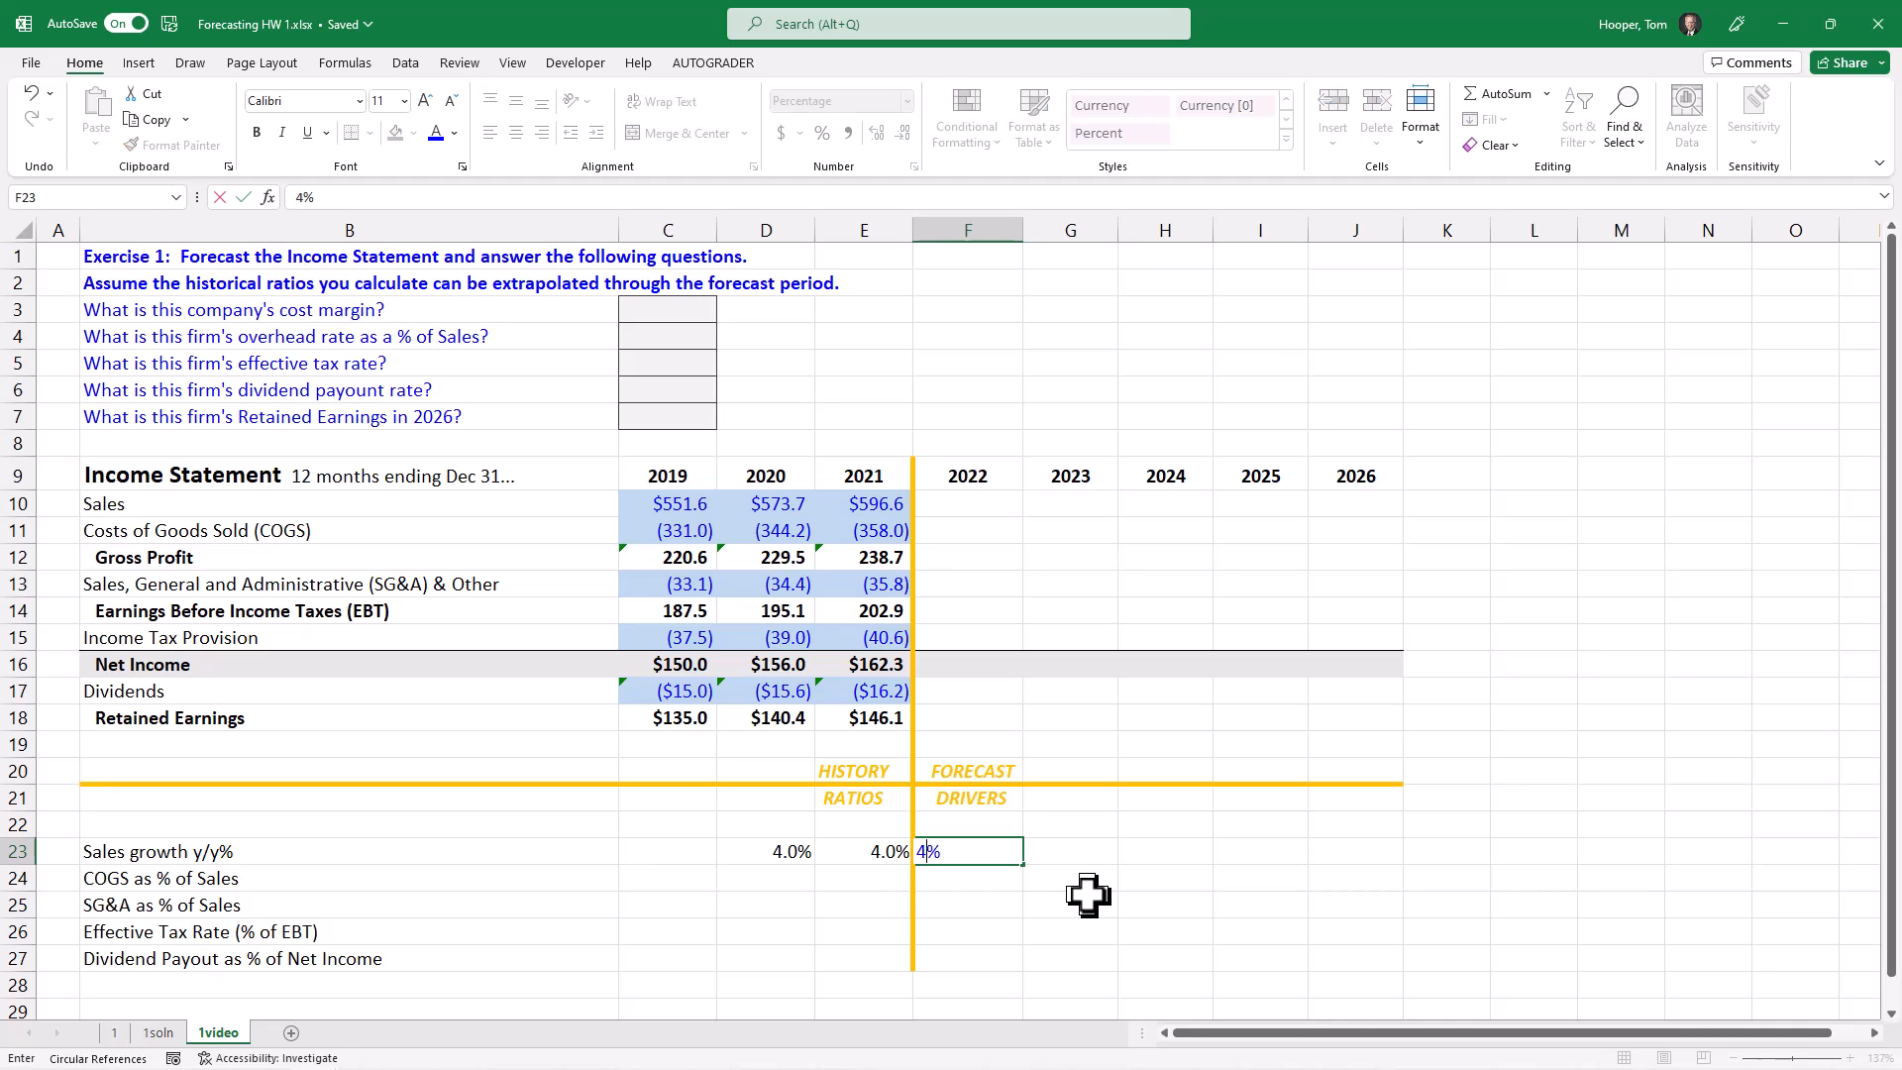
pyautogui.press('Tab')
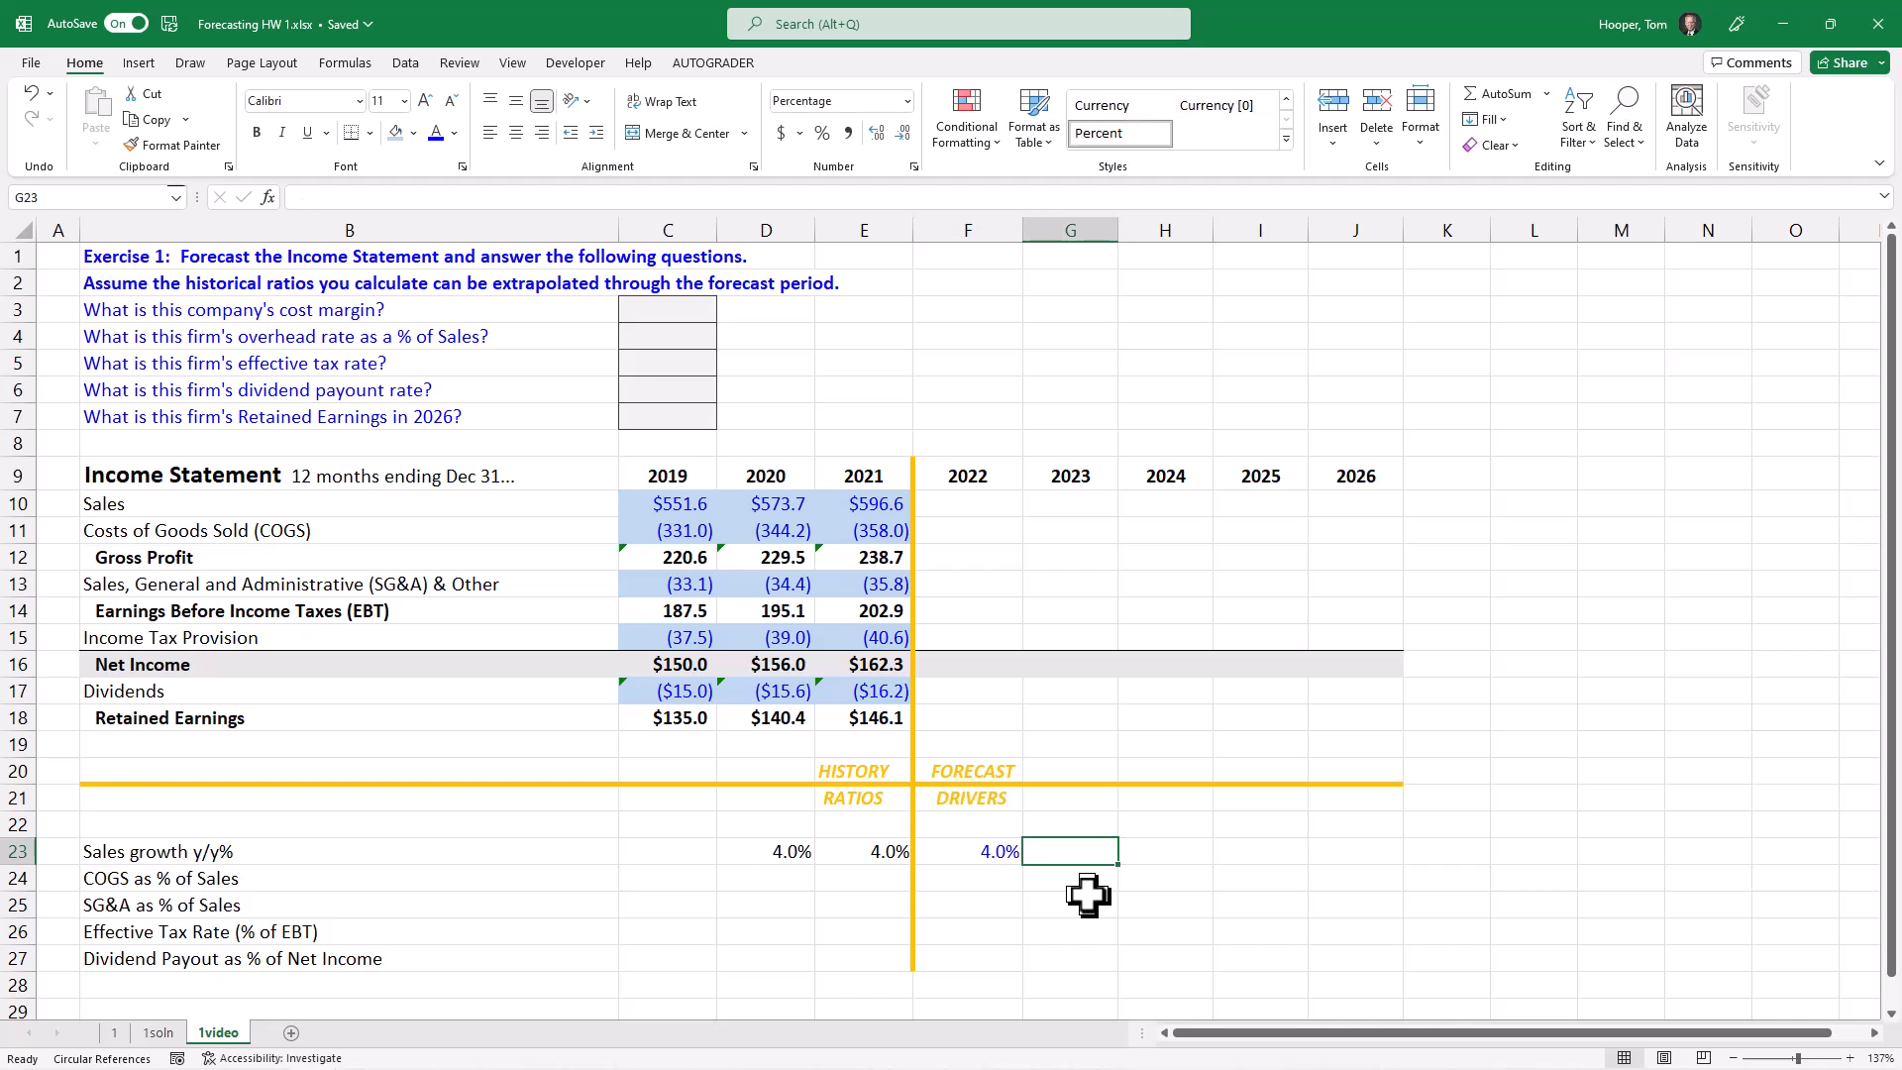
pyautogui.write('4')
pyautogui.press('Tab')
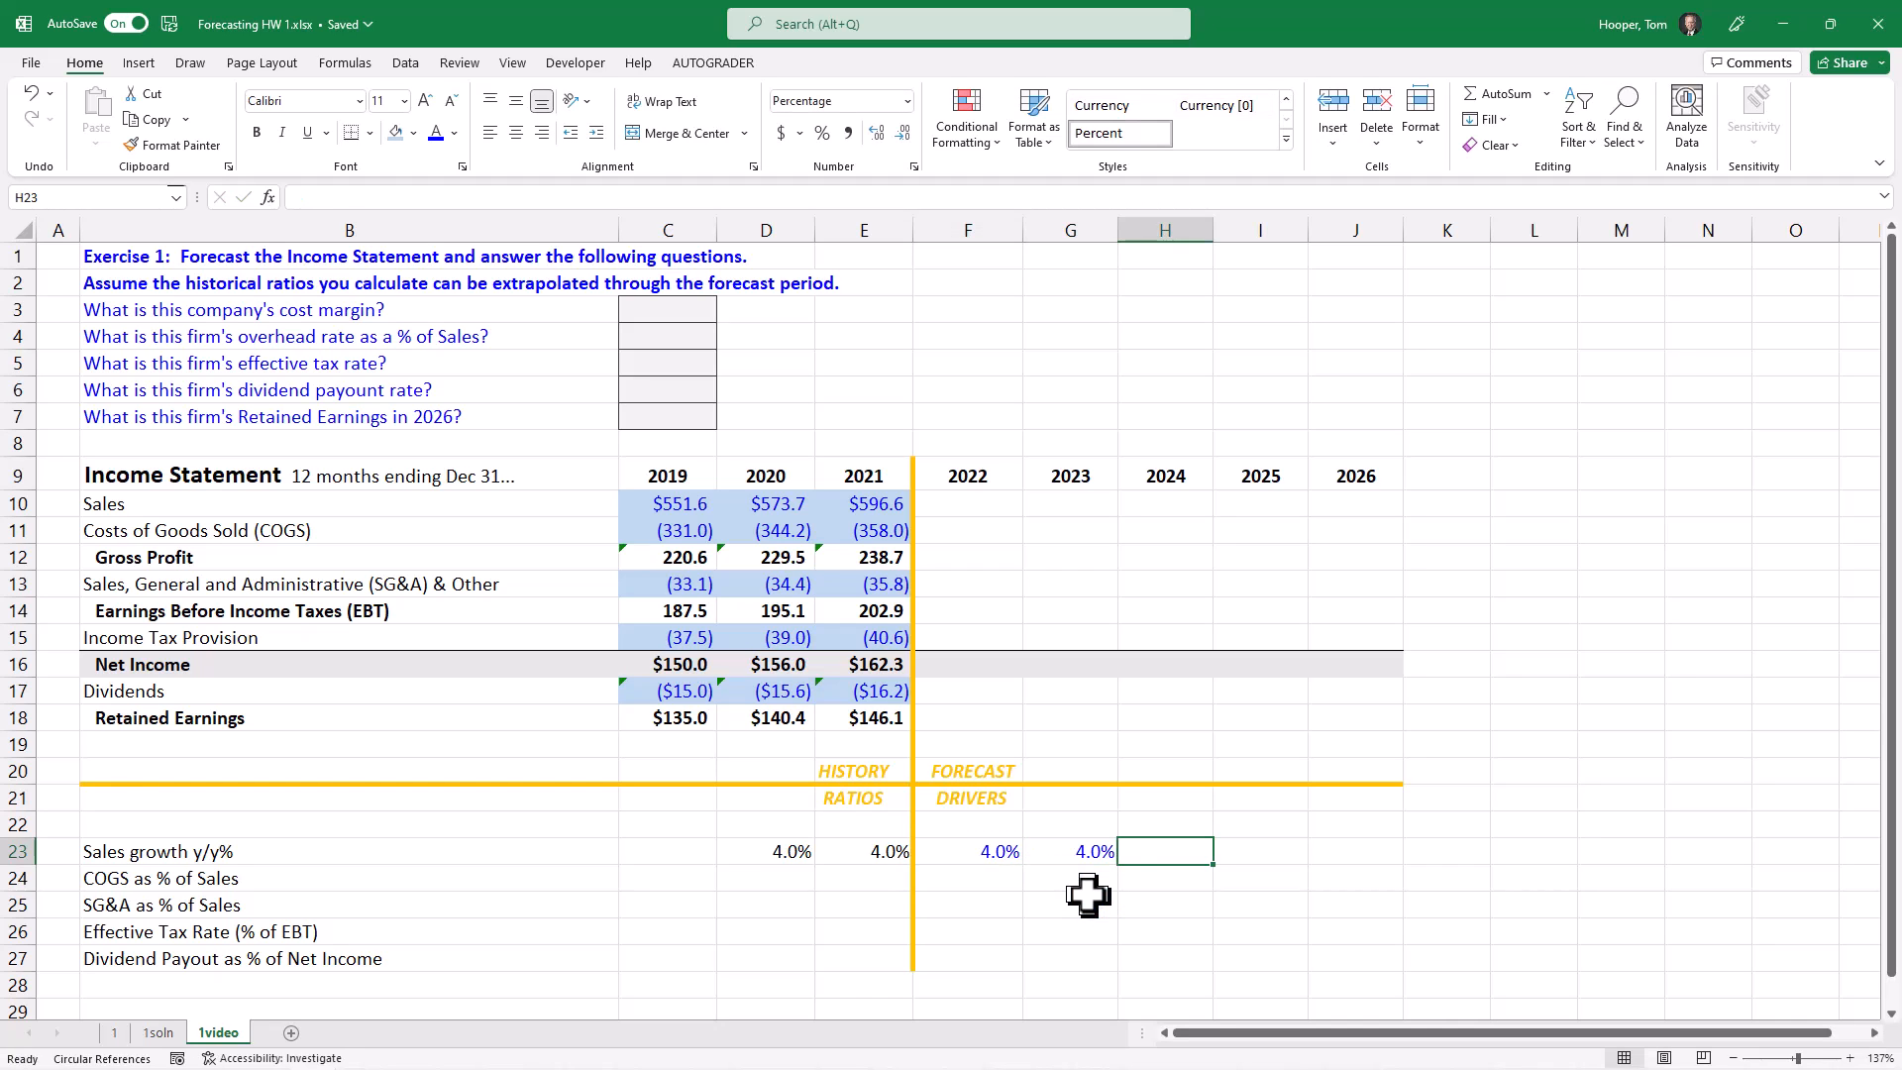
pyautogui.write('4')
pyautogui.press('Tab')
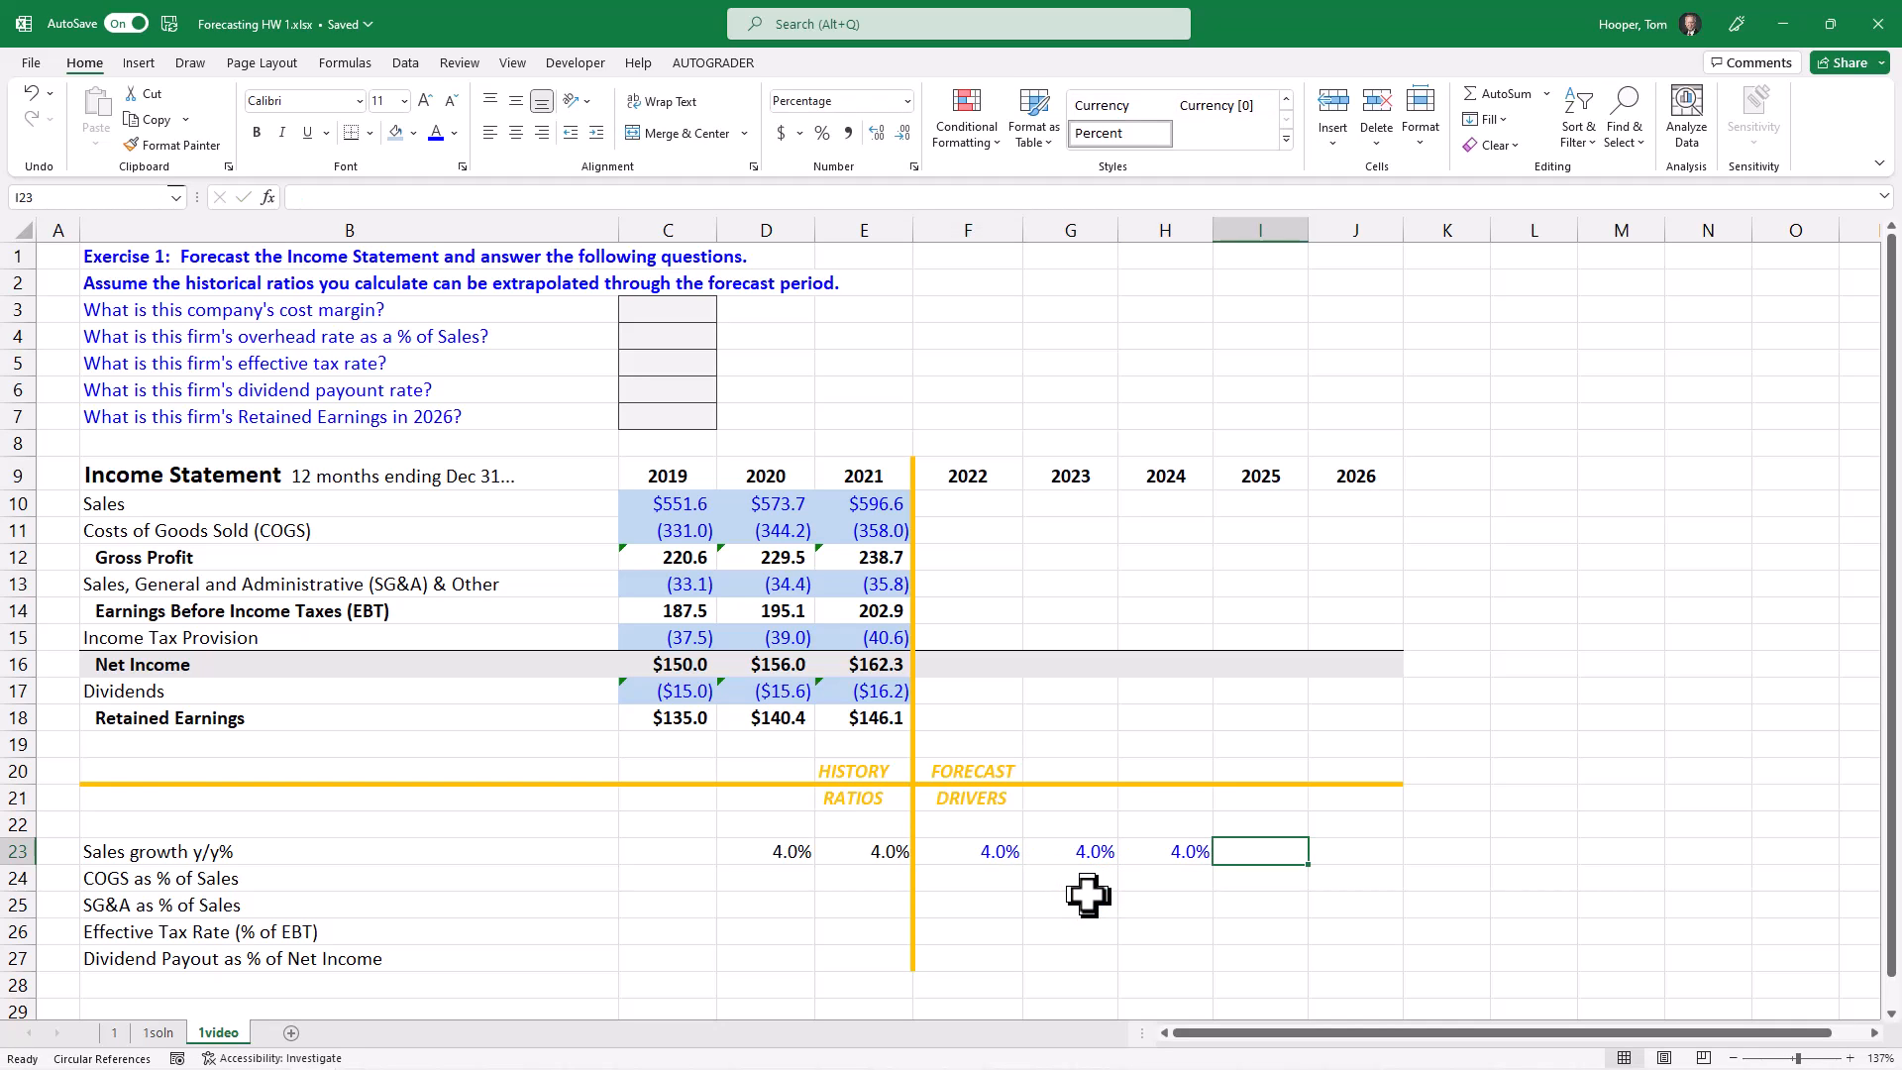
pyautogui.write('4')
pyautogui.press('Tab')
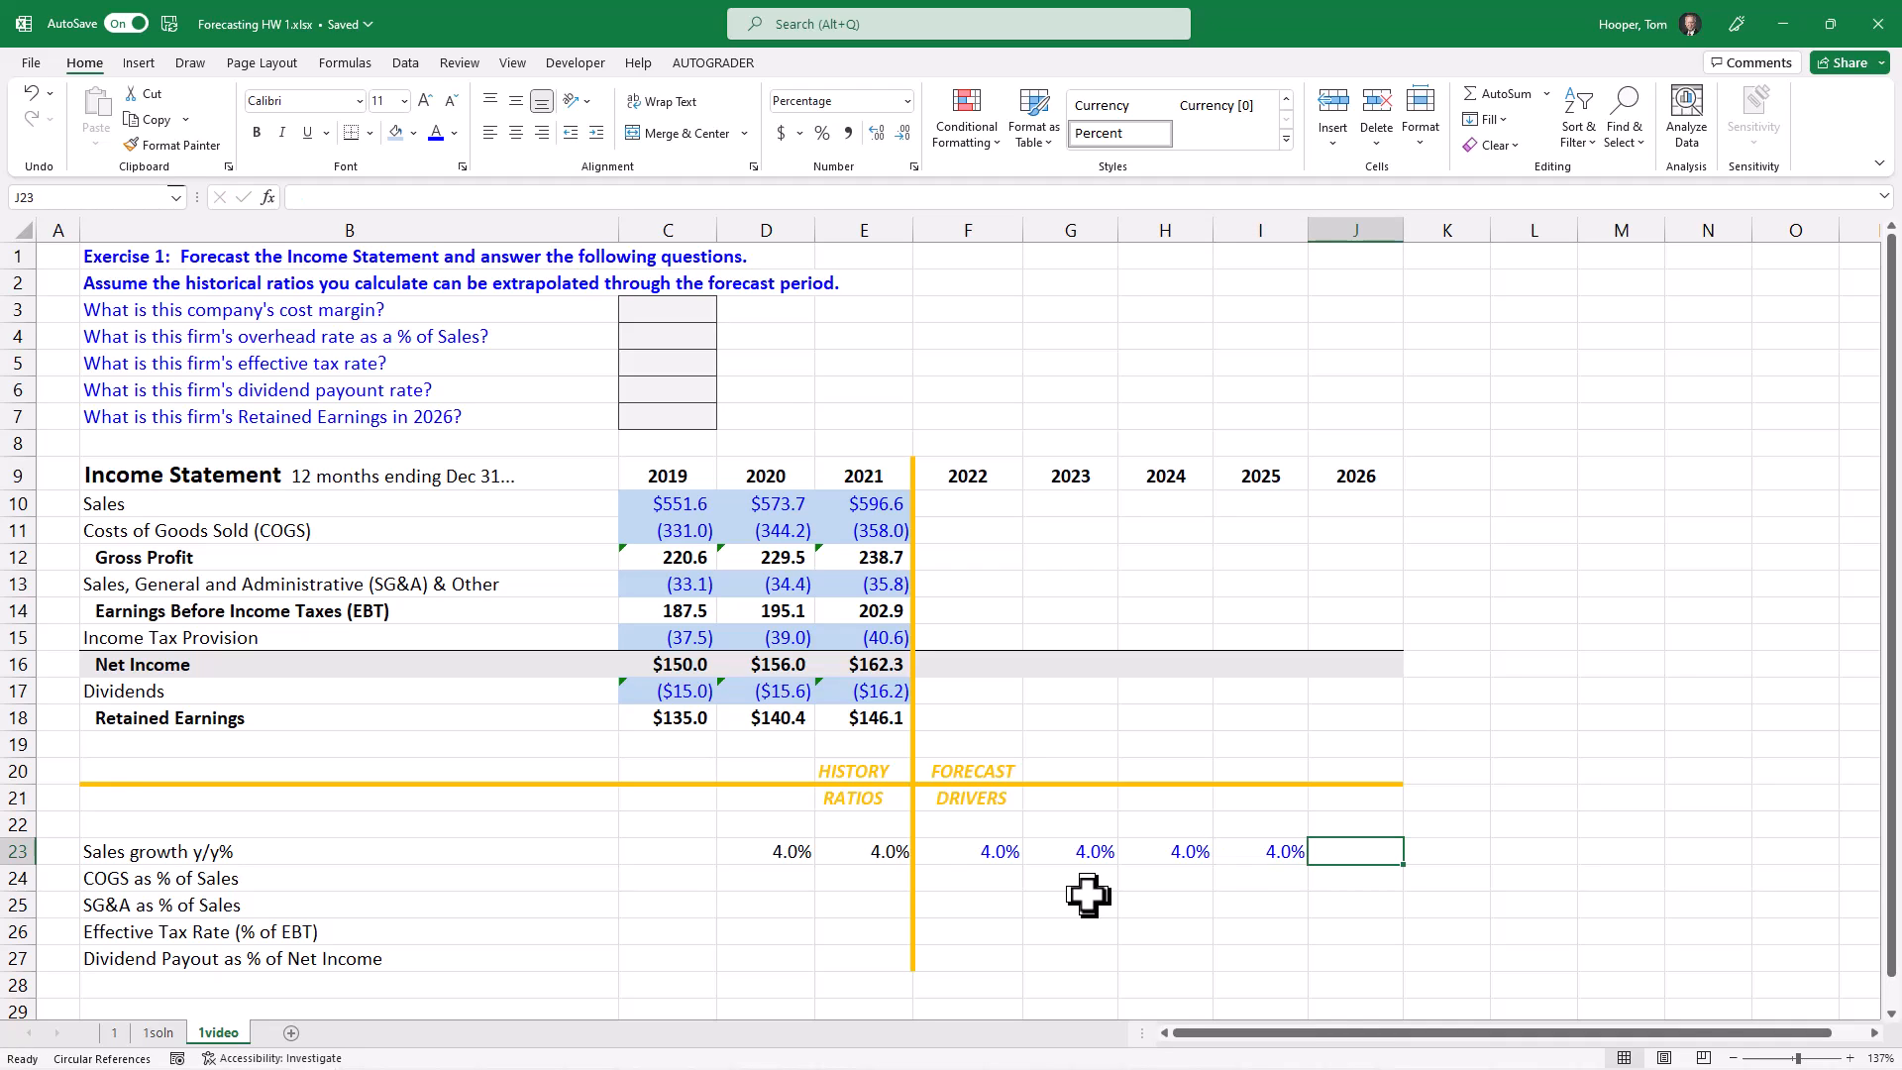
pyautogui.write('4')
pyautogui.press('Tab')
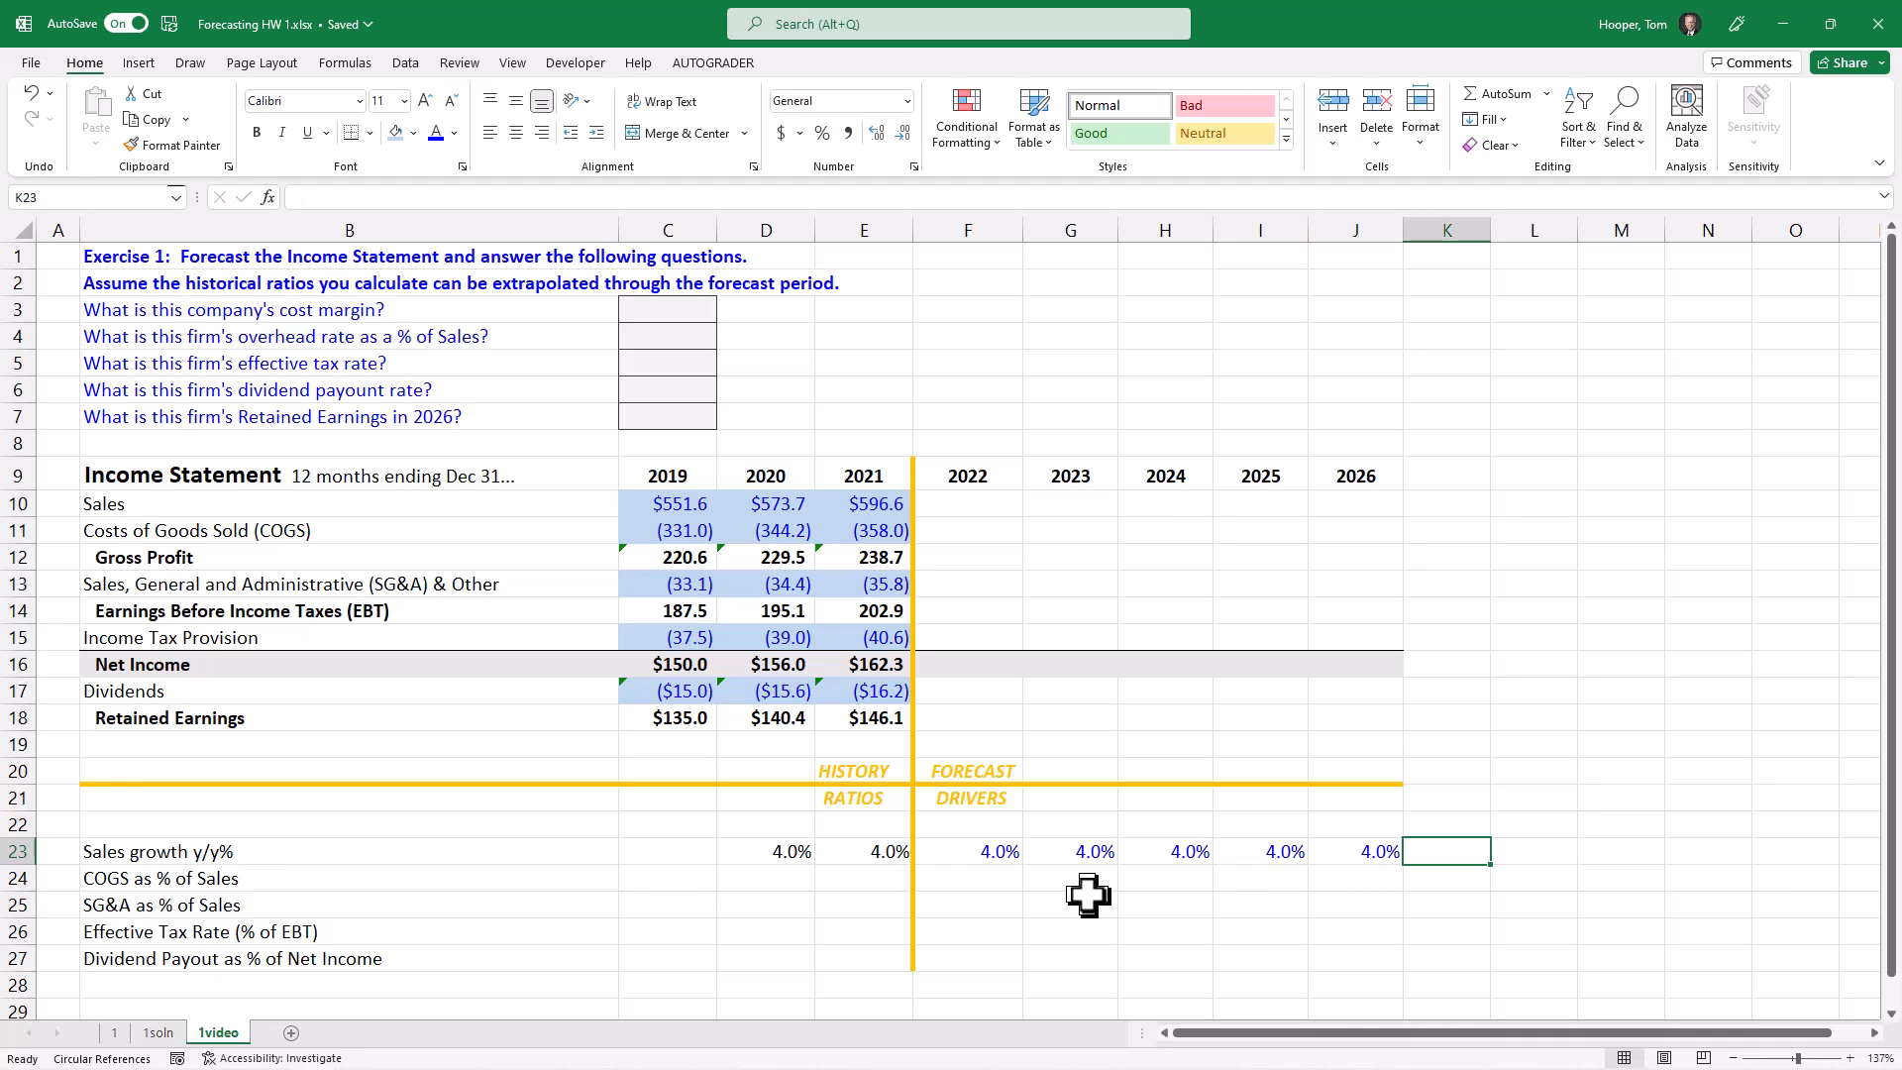
# Step: Replace the fixed sales growth drivers in F23:J23 with the formula =E23, filled across so each year references the prior year
pyautogui.moveTo(968, 849); pyautogui.dragTo(1350, 845)
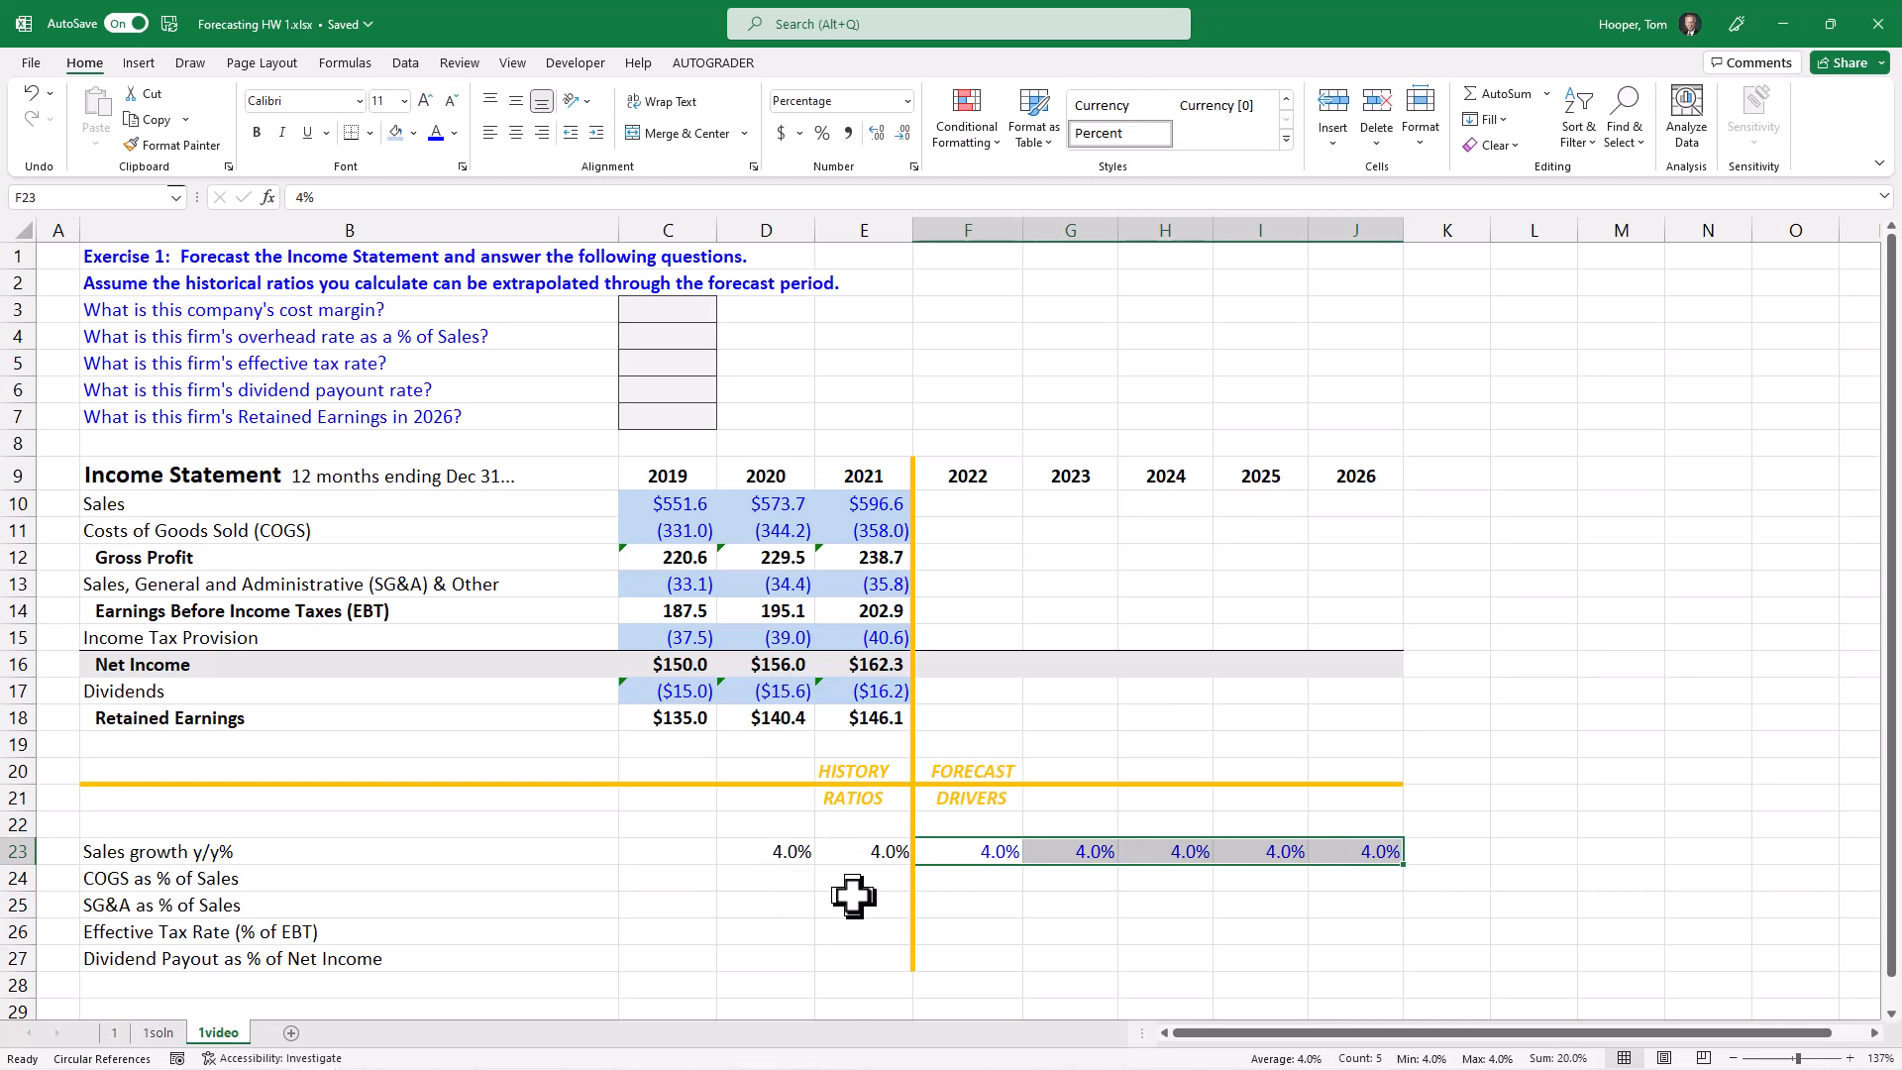
pyautogui.press('Delete')
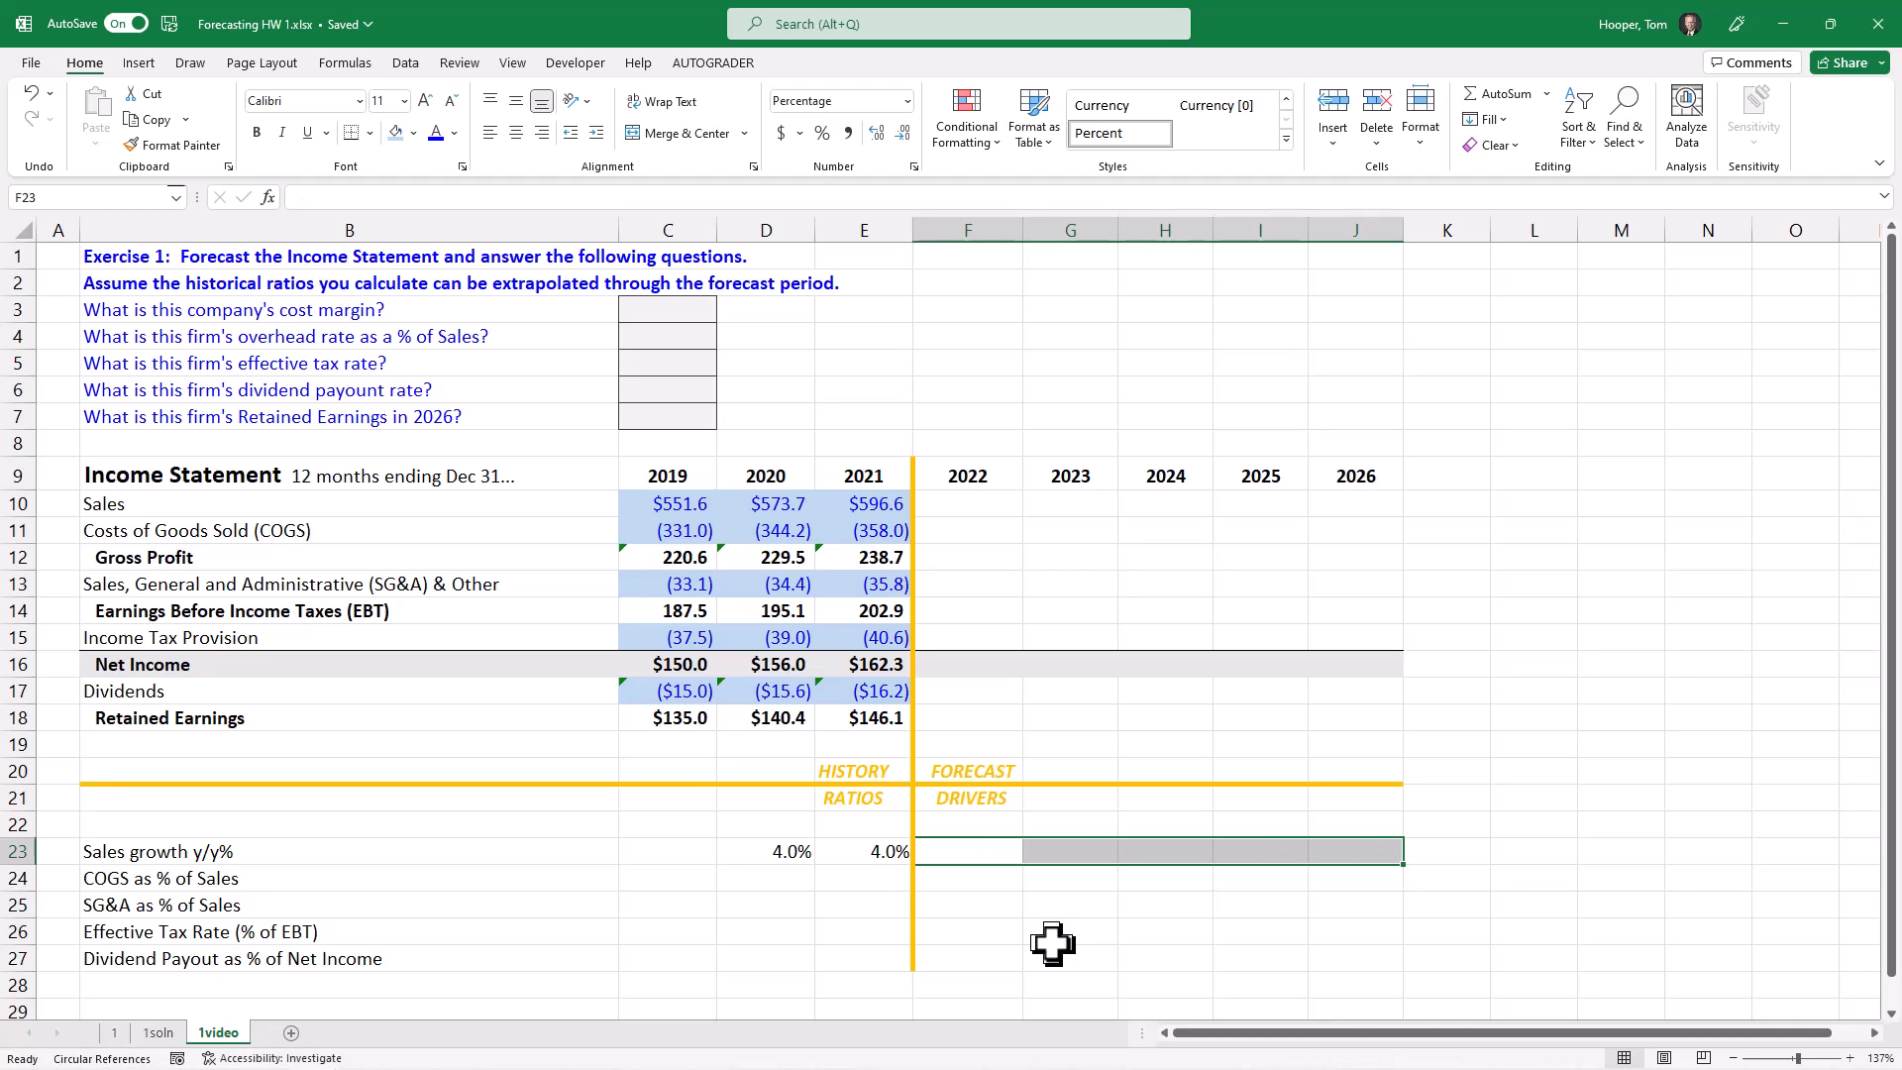
pyautogui.press('Up')
pyautogui.press('Down')
pyautogui.hotkey('shift', 'Right')
pyautogui.hotkey('shift', 'Right')
pyautogui.hotkey('shift', 'Right')
pyautogui.hotkey('shift', 'Right')
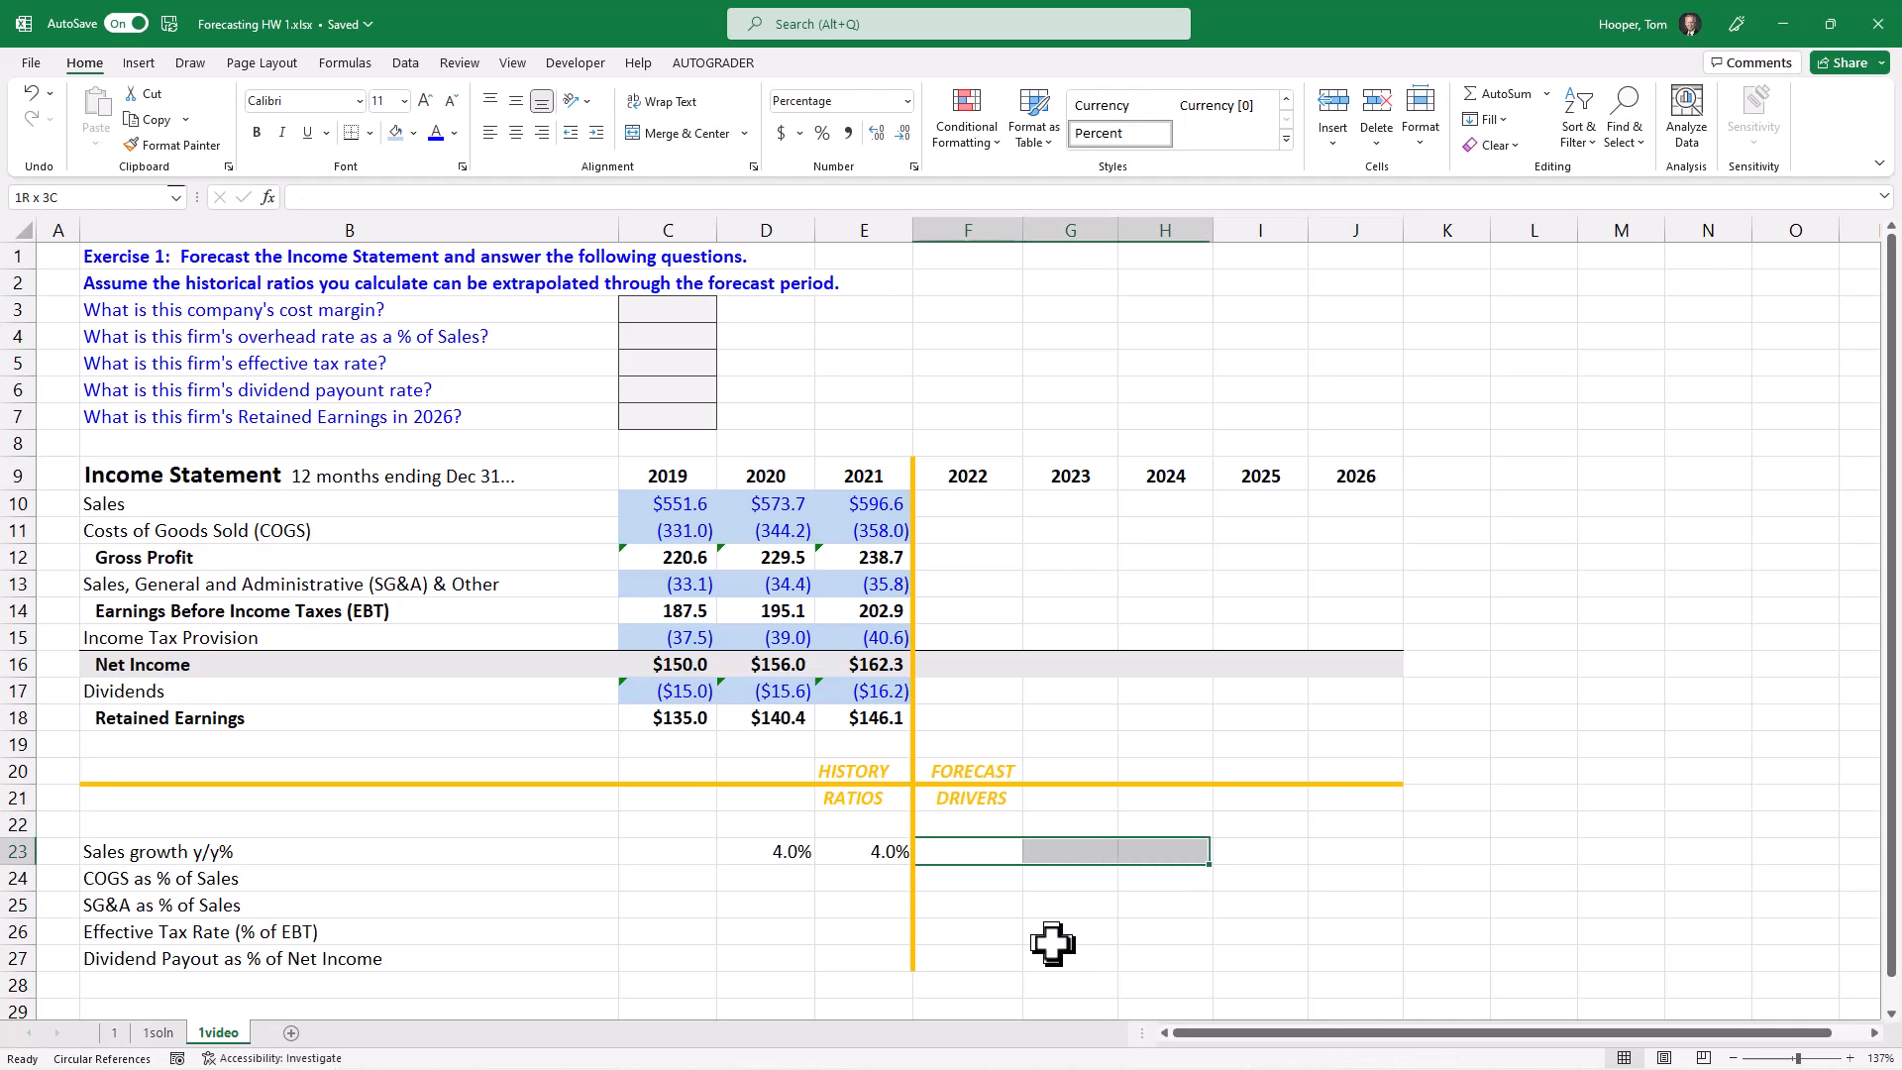
pyautogui.write('=')
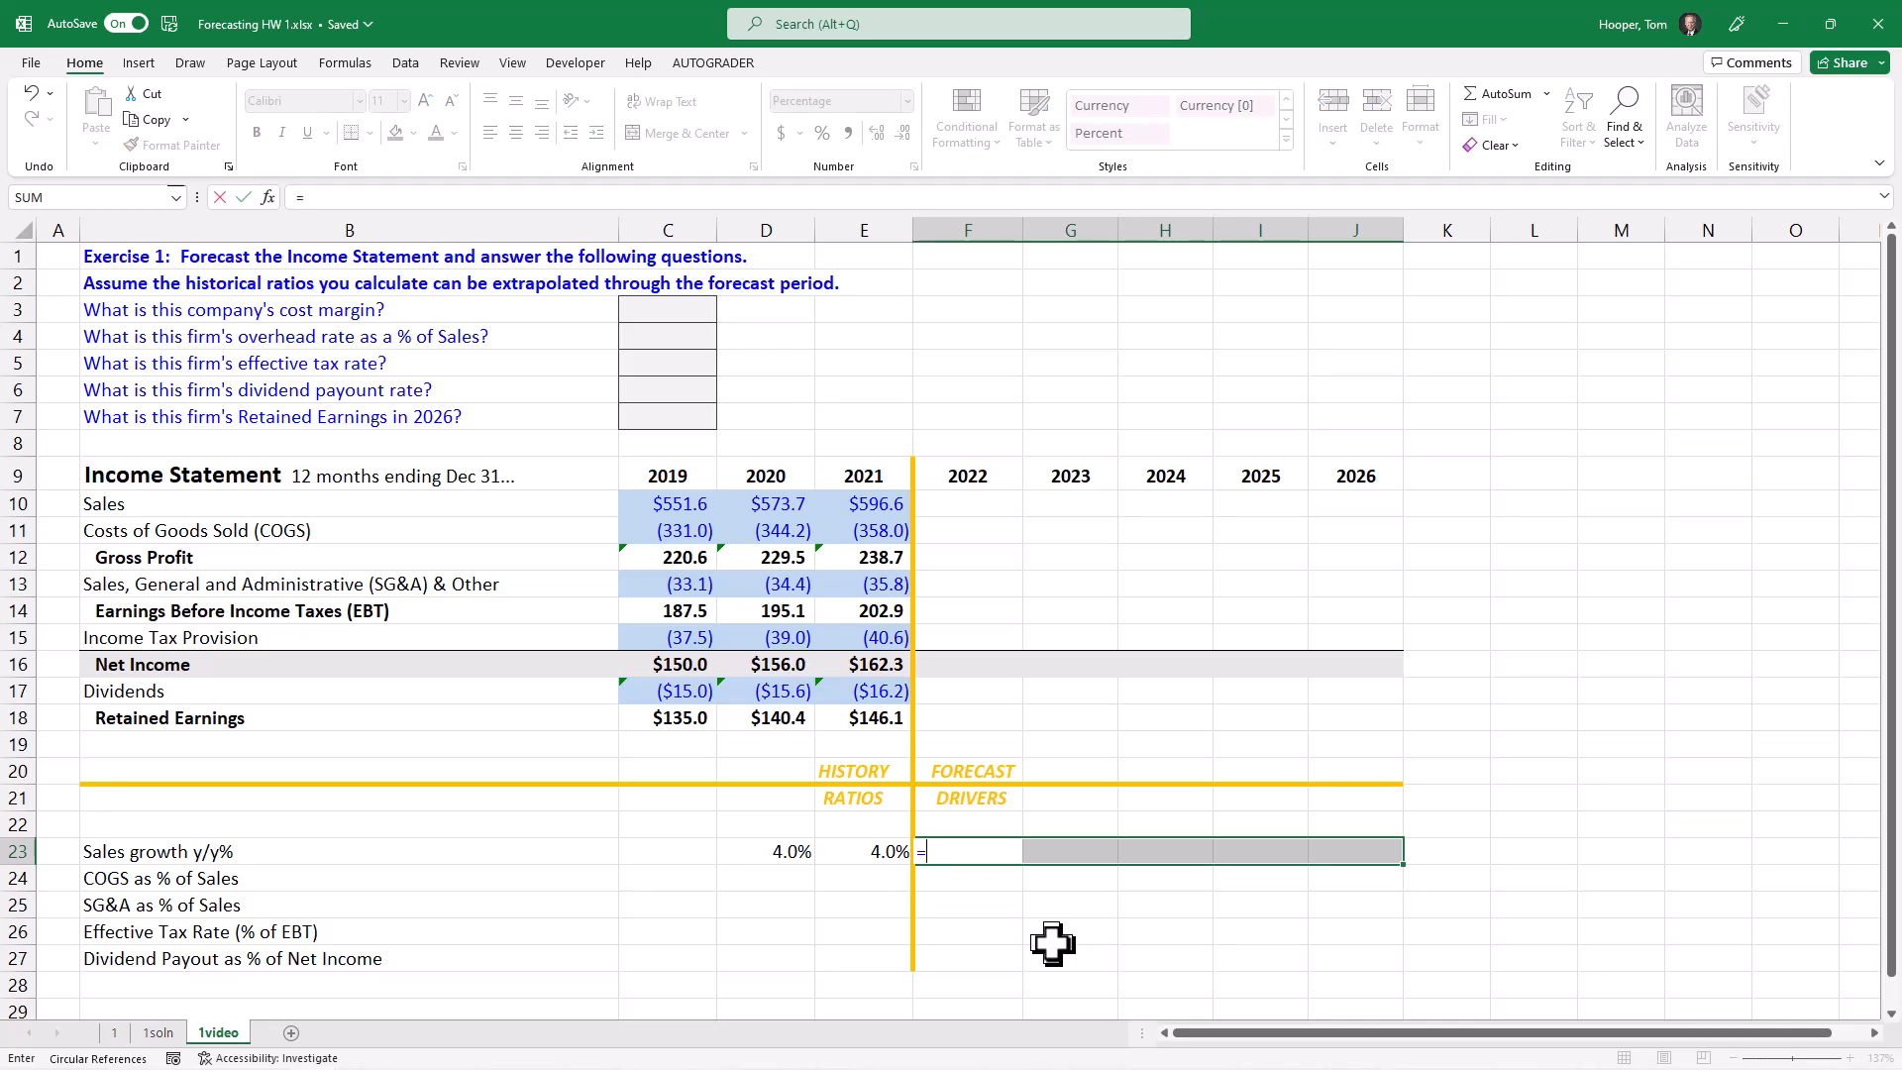
pyautogui.press('Left')
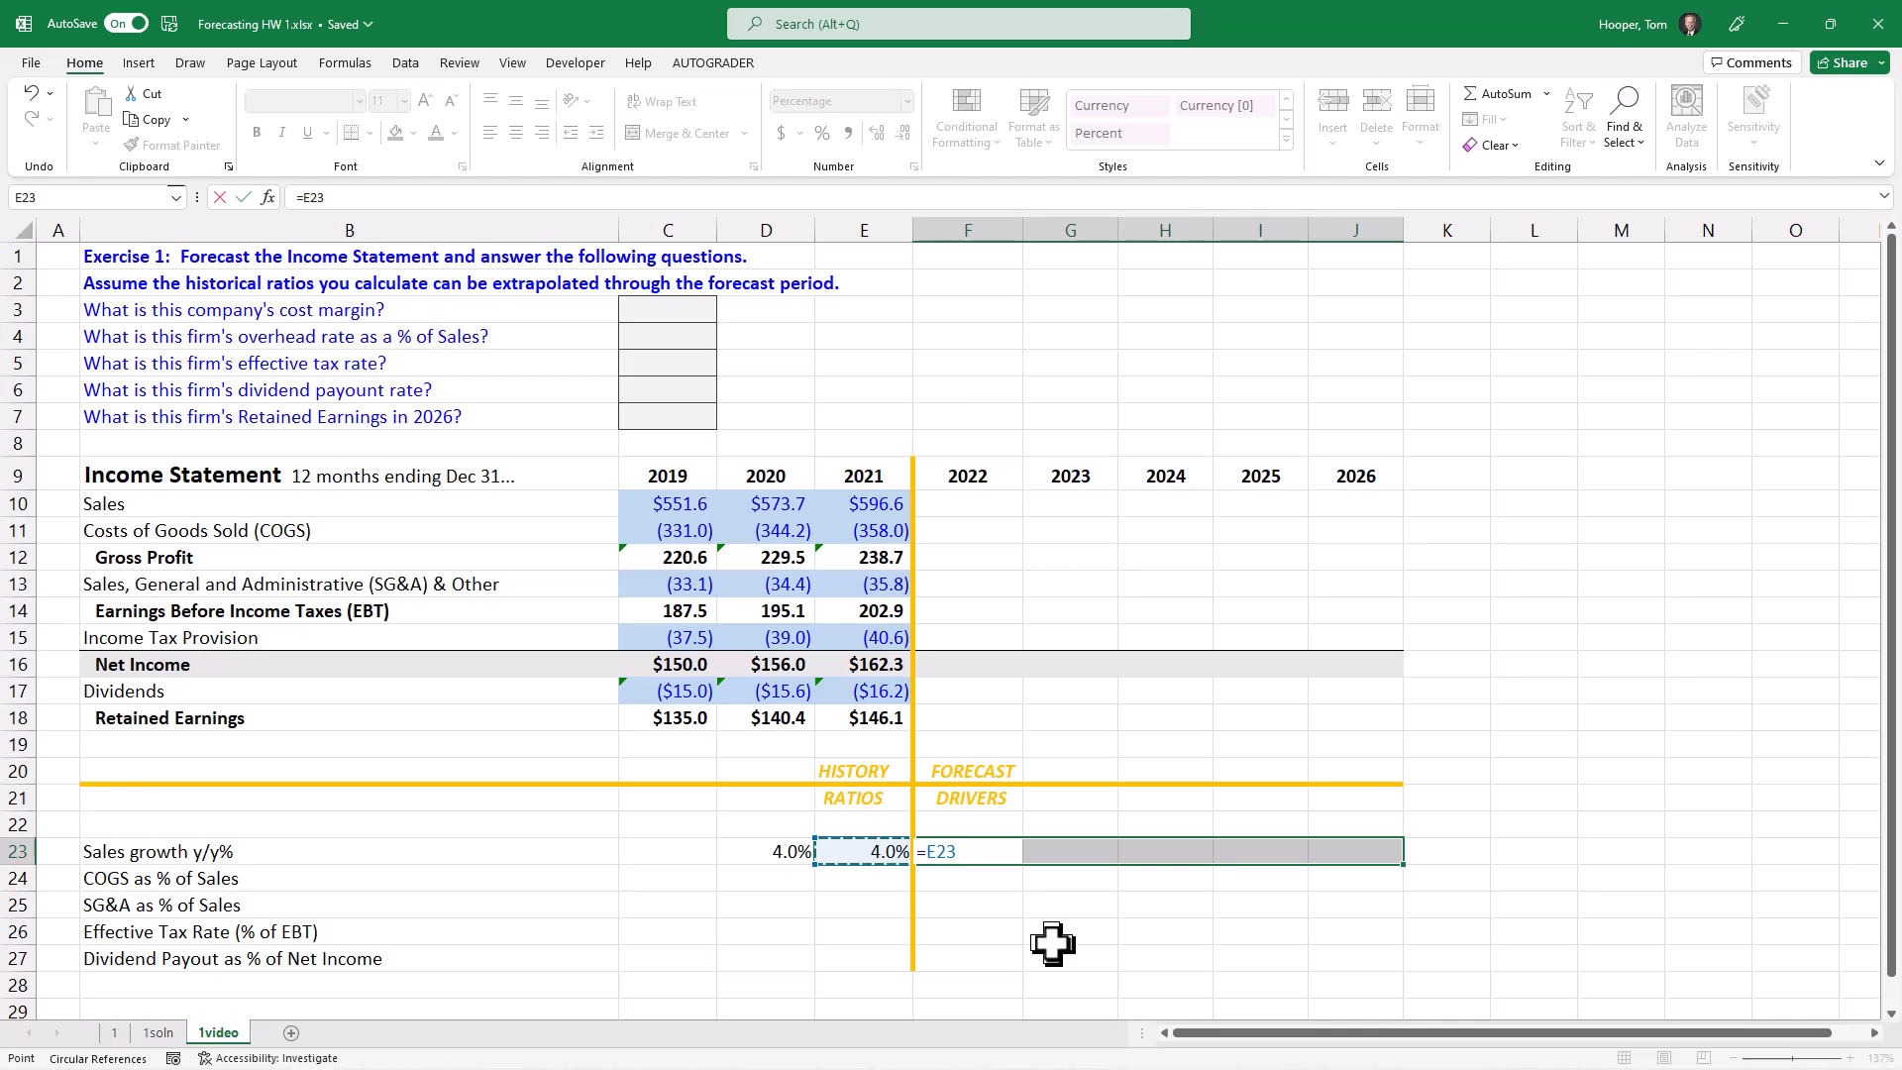
pyautogui.hotkey('ctrl', 'Return')
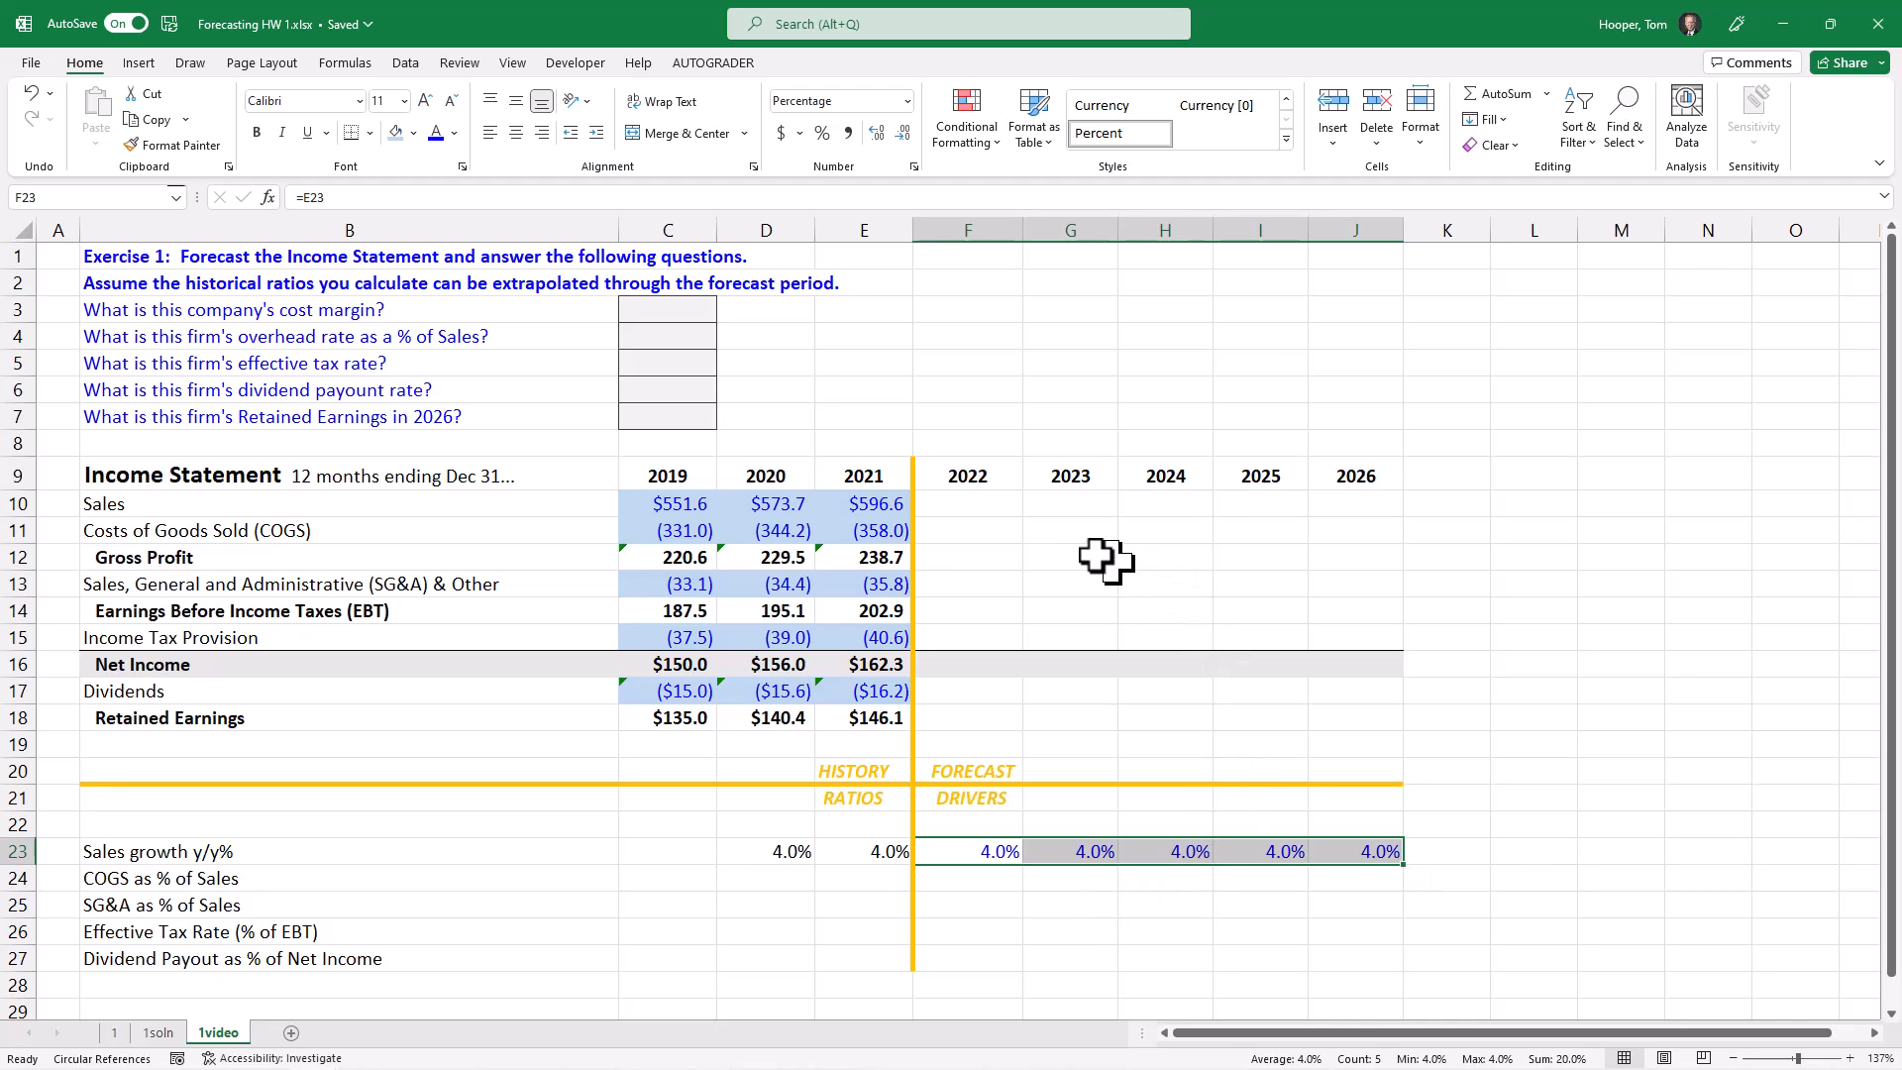
# Step: Forecast 2022 Sales in F10 from prior-year sales and the growth driver with the formula =E10*(1+F23)
pyautogui.click(985, 506)
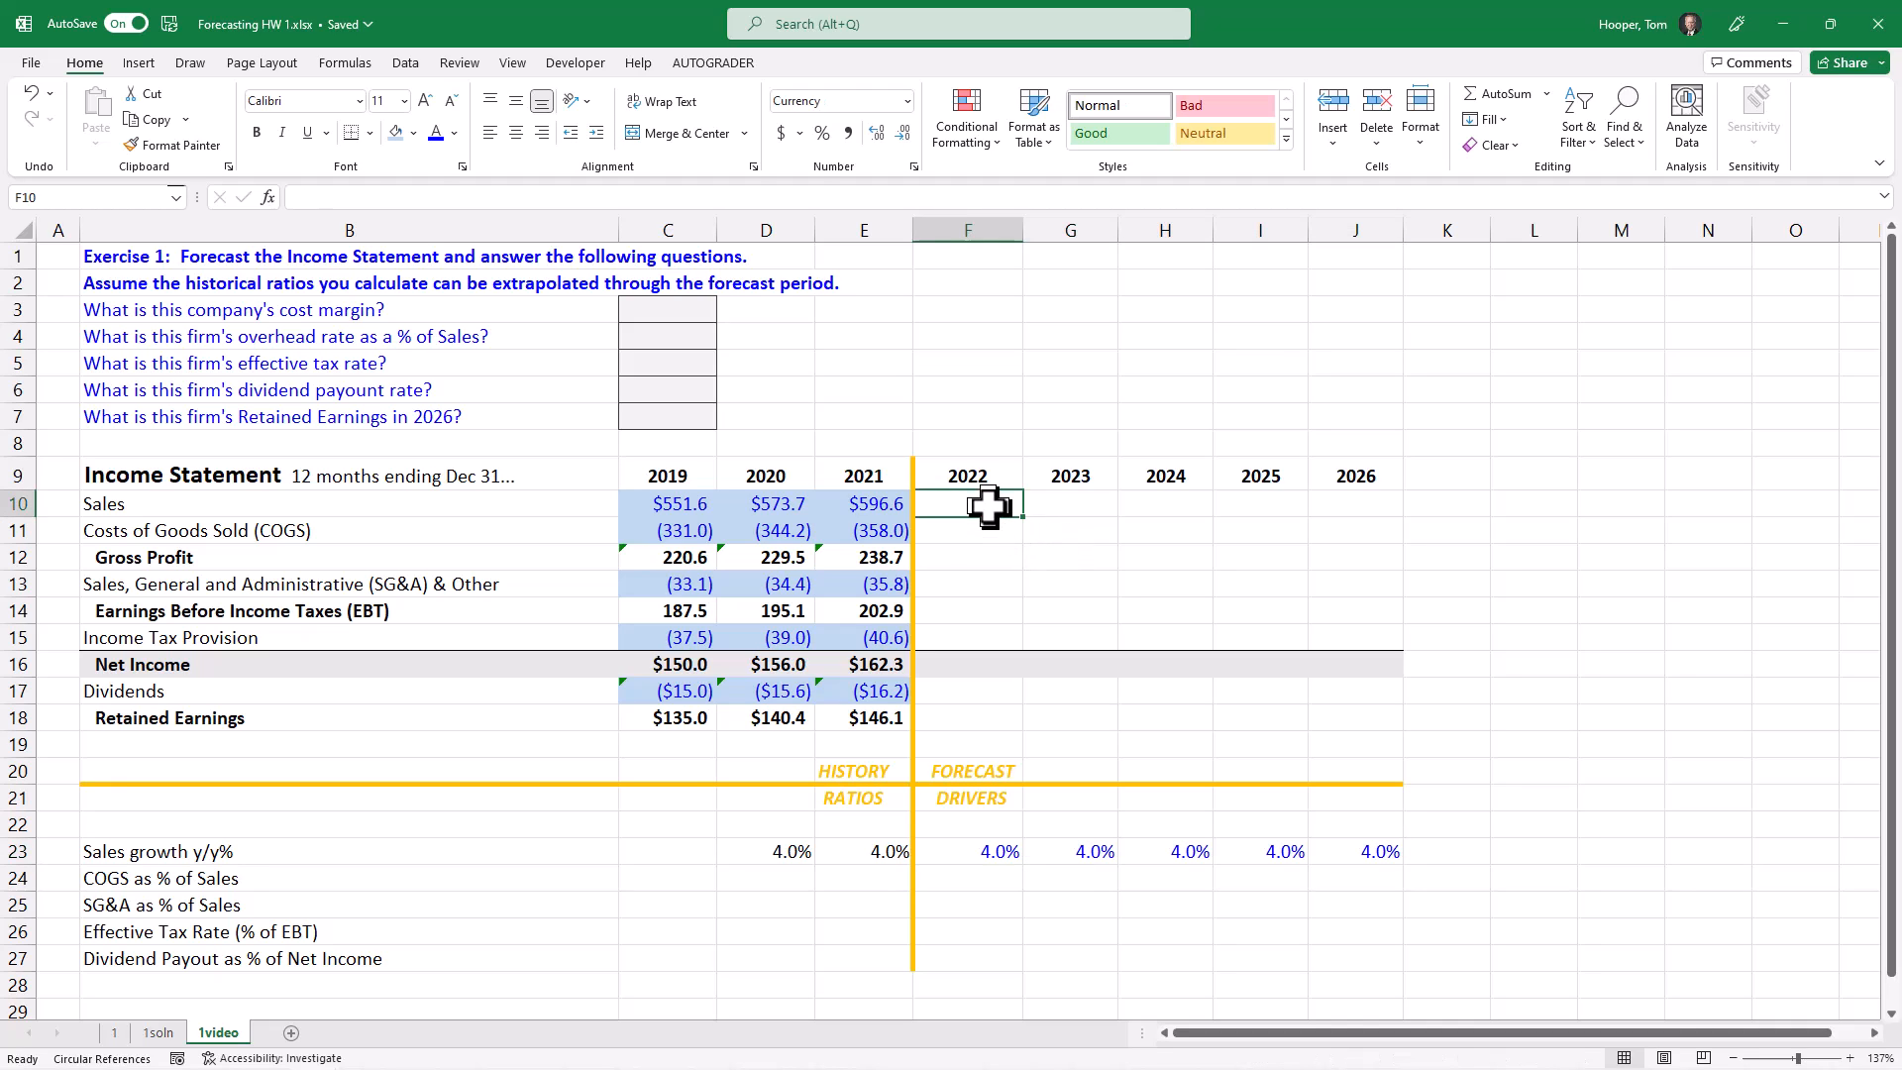
pyautogui.write('=')
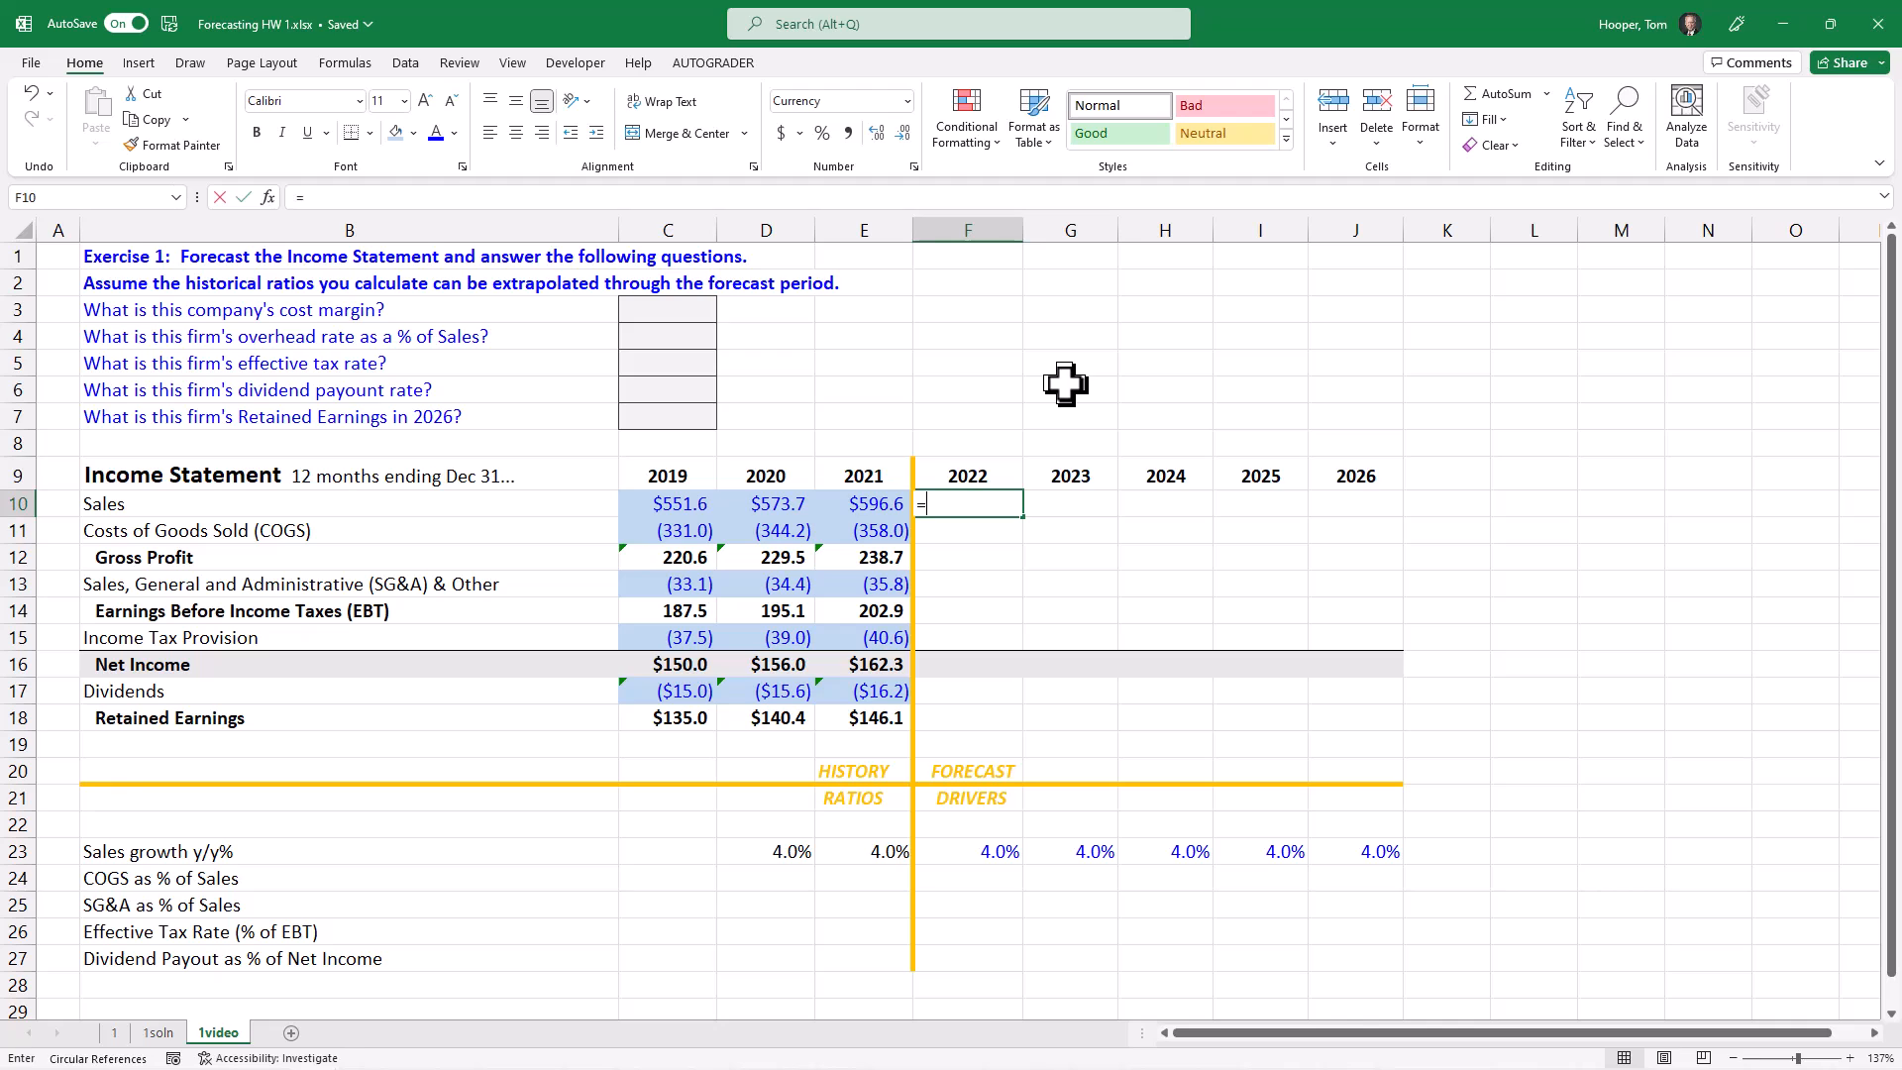
pyautogui.press('Left')
pyautogui.write('*(1+')
pyautogui.press('Down')
pyautogui.press('Down')
pyautogui.press('Down')
pyautogui.press('Down')
pyautogui.press('Down')
pyautogui.press('Down')
pyautogui.press('Down')
pyautogui.press('Down')
pyautogui.press('Down')
pyautogui.press('Down')
pyautogui.press('Down')
pyautogui.press('Down')
pyautogui.press('Down')
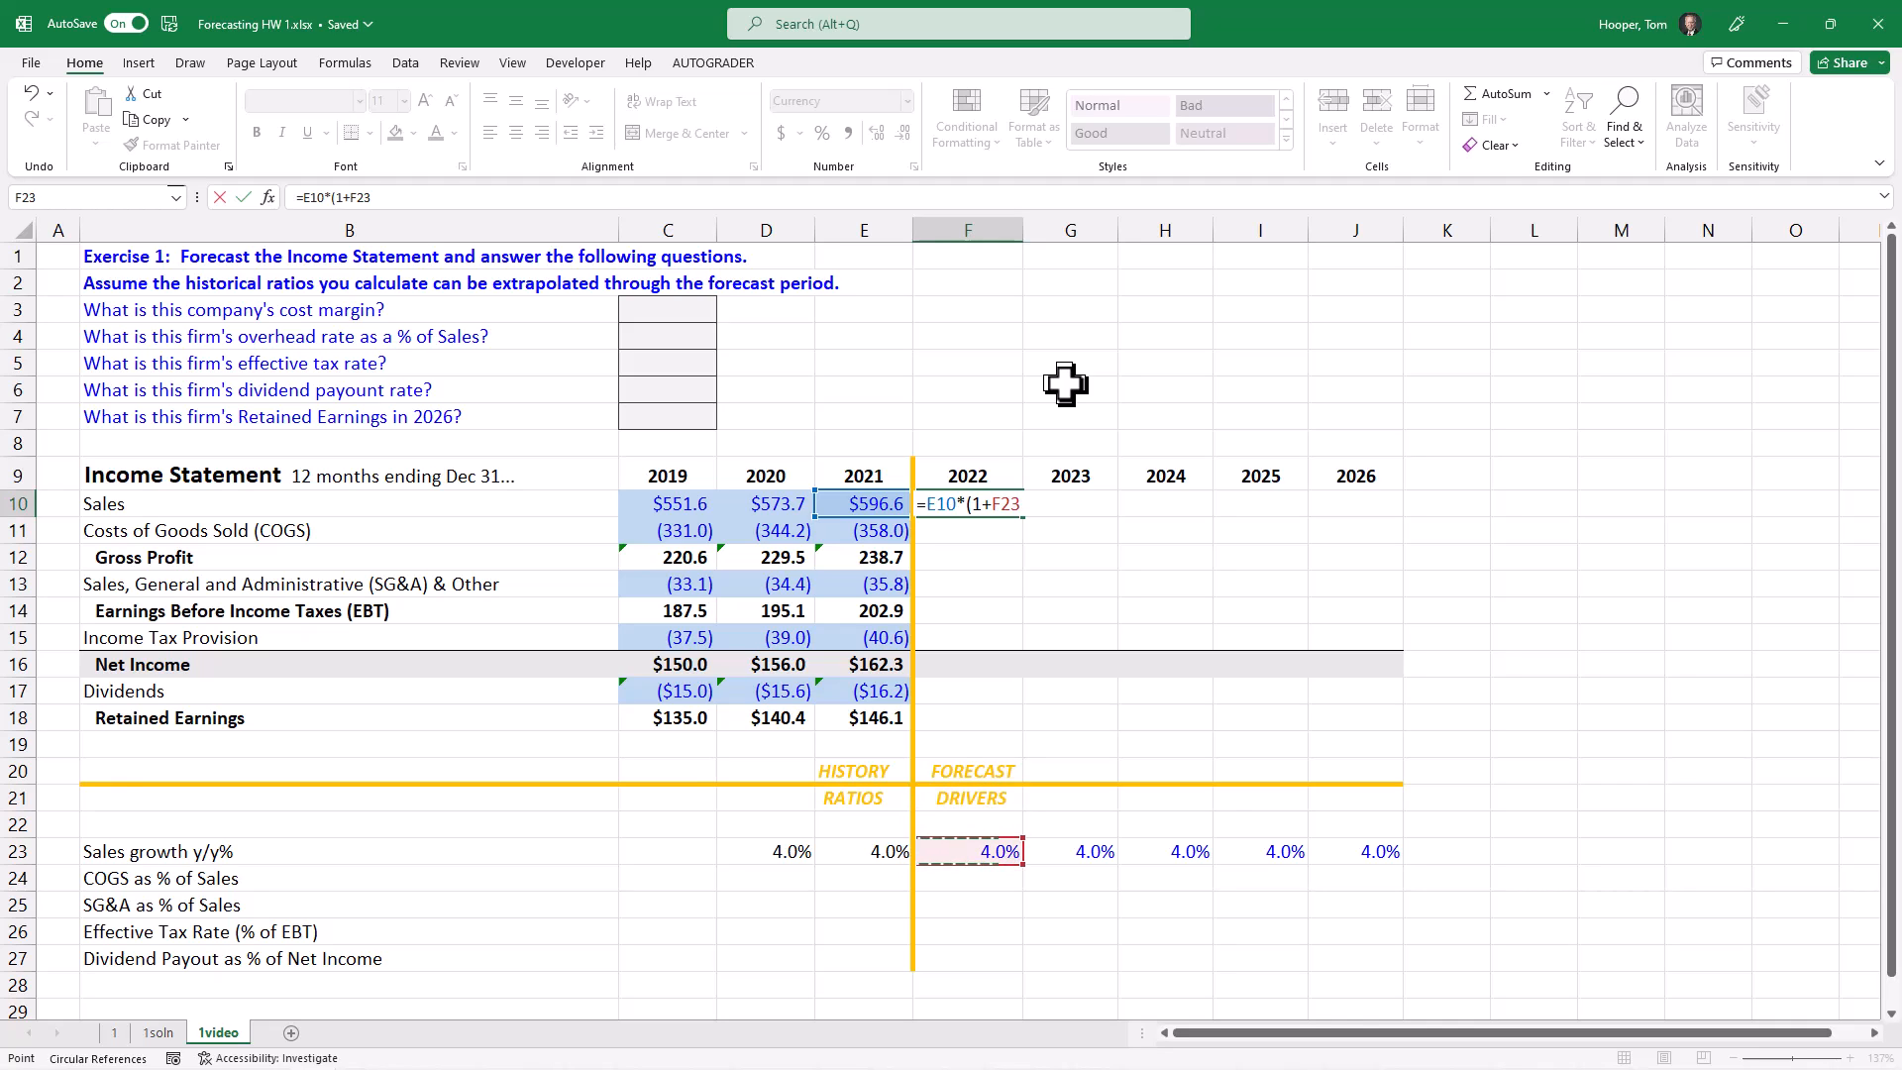
pyautogui.write(')')
pyautogui.press('Return')
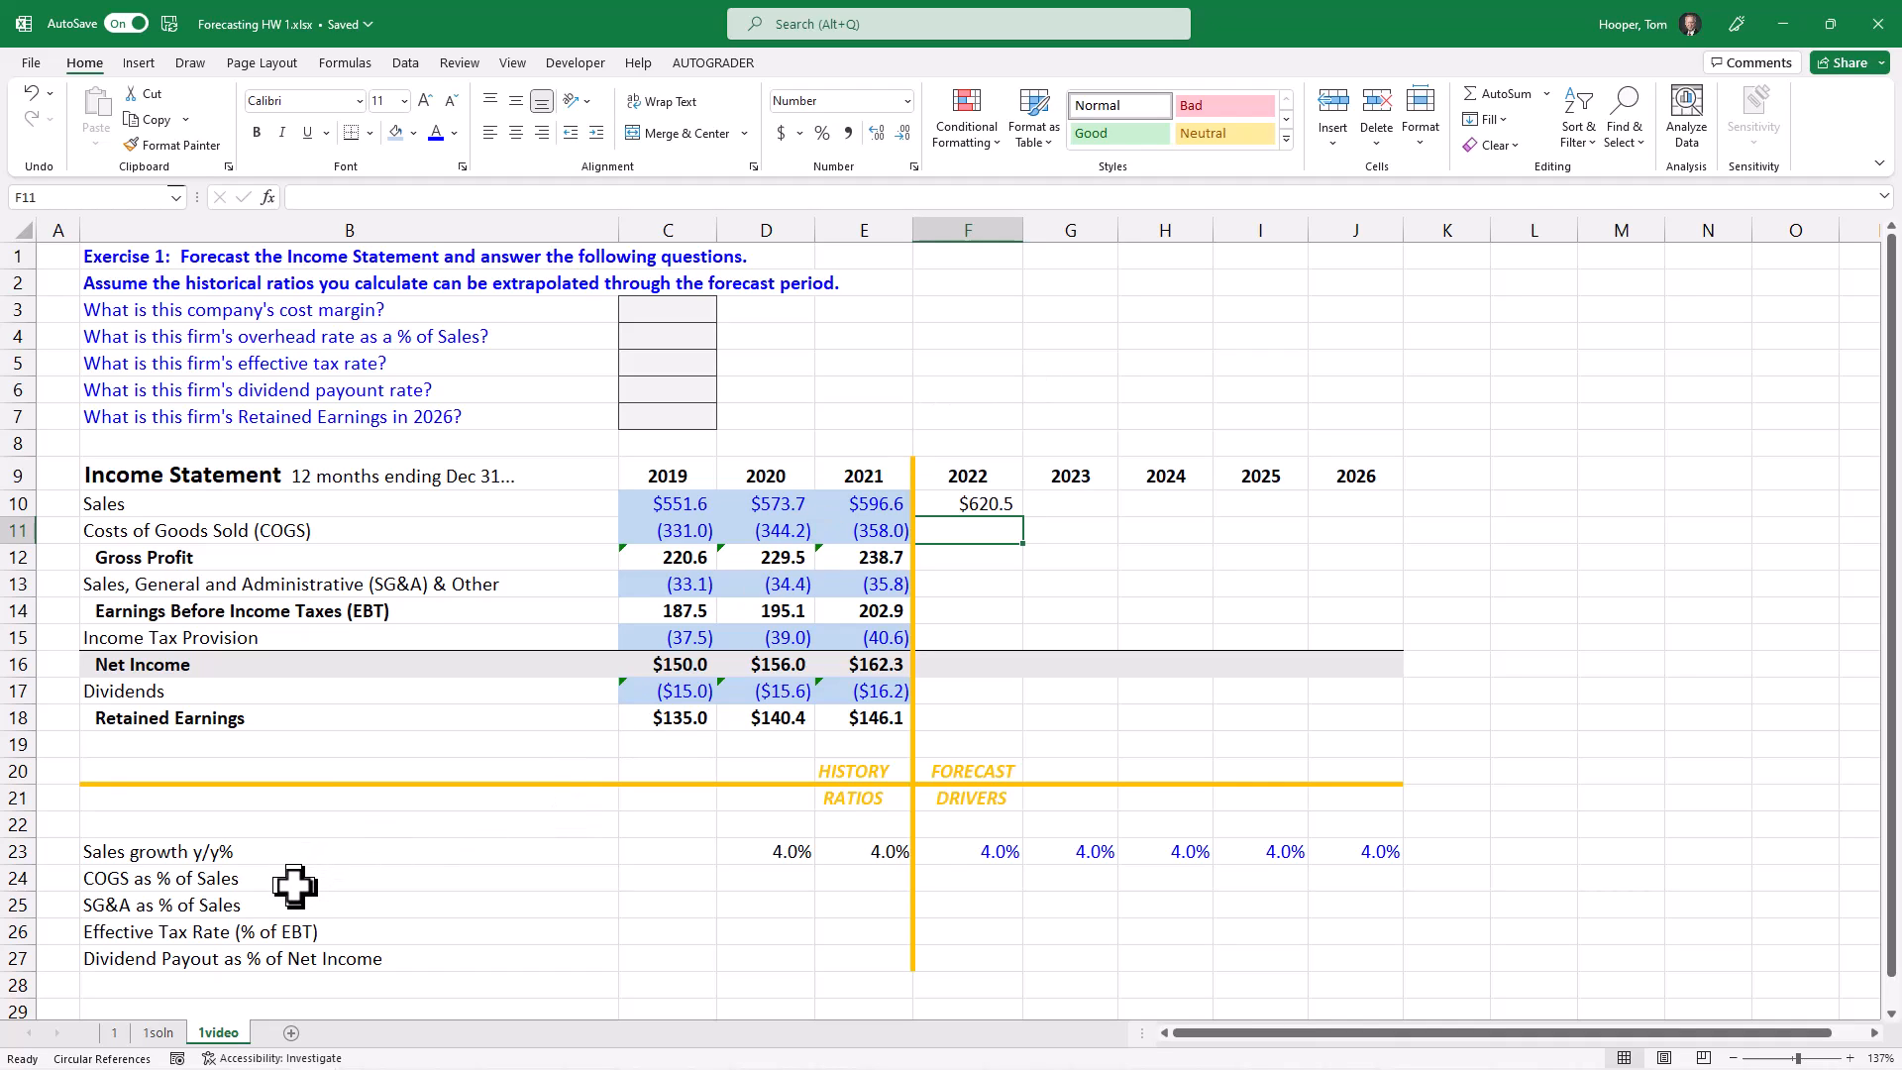
# Step: Calculate 2019 COGS as a percentage of Sales in C24 with the formula =C11/C10
pyautogui.click(667, 873)
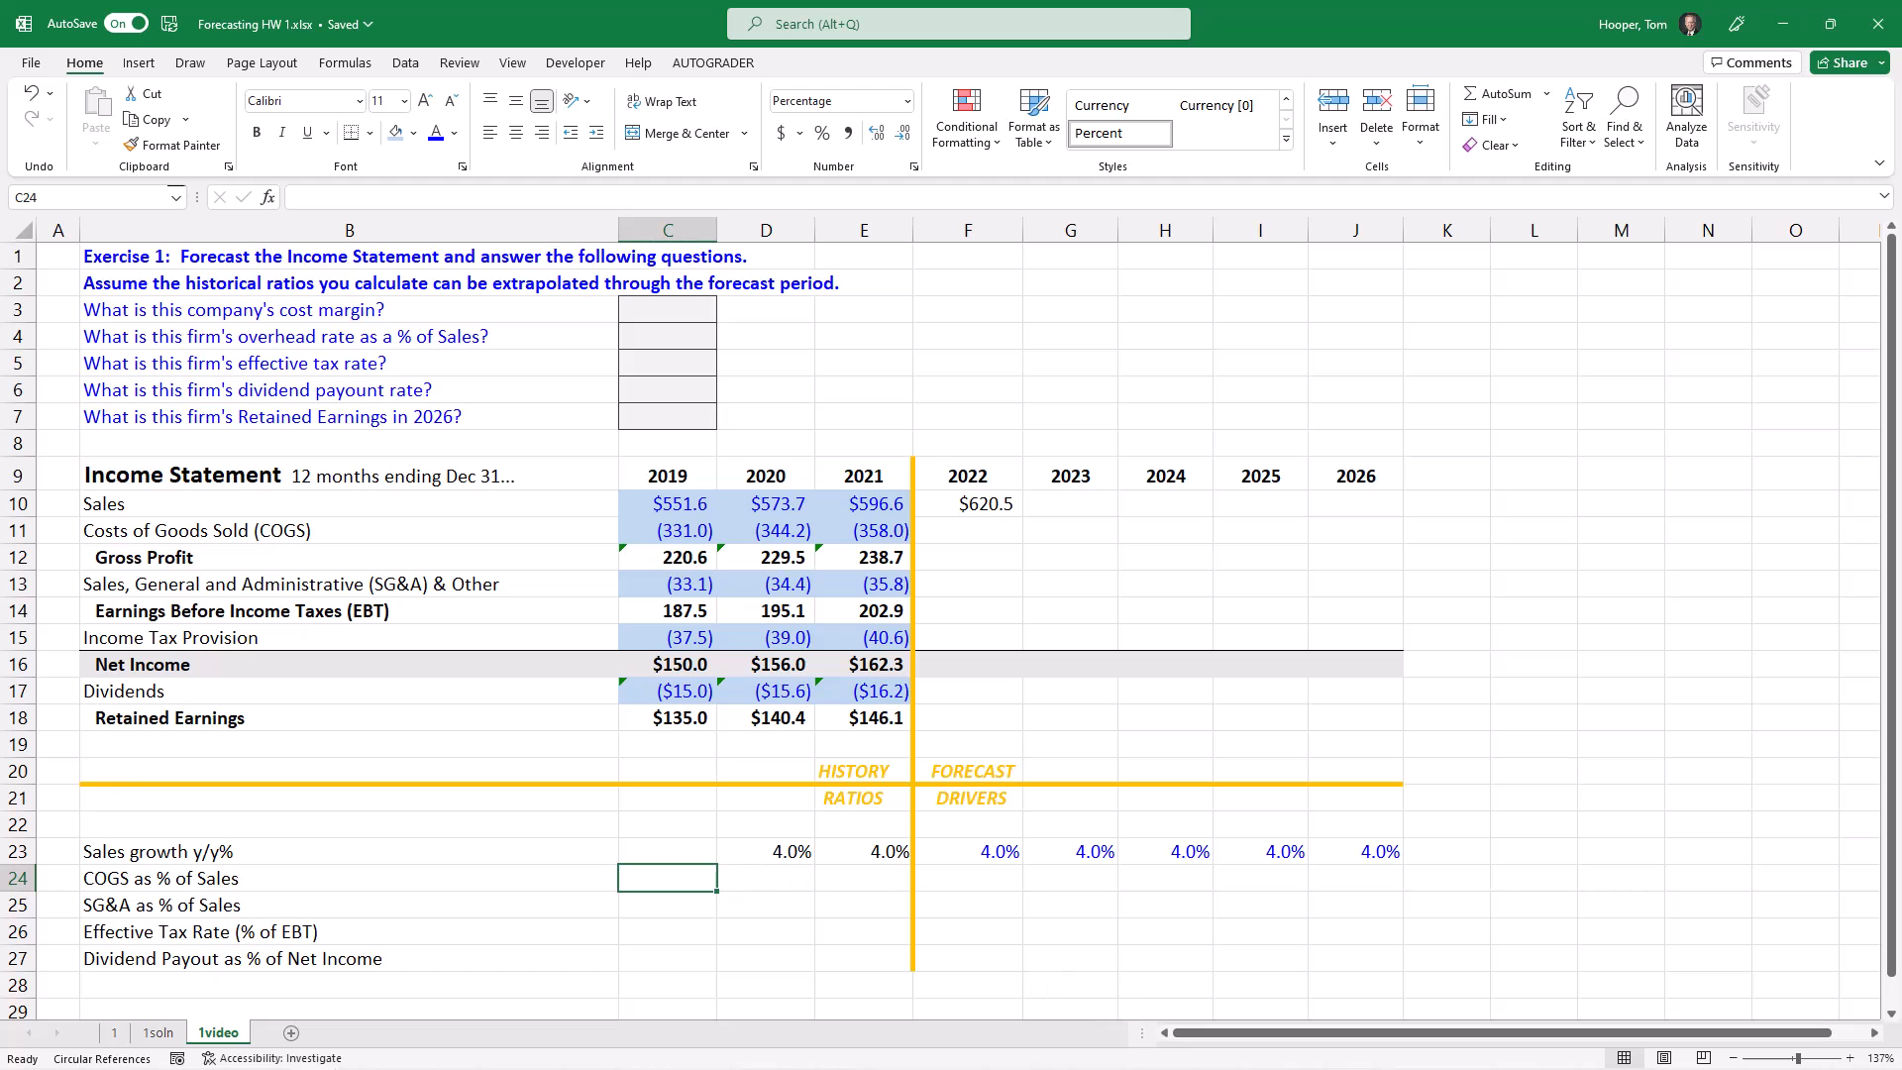
pyautogui.write('=')
pyautogui.hotkey('ctrl', 'Up')
pyautogui.hotkey('ctrl', 'Up')
pyautogui.press('Down')
pyautogui.press('Down')
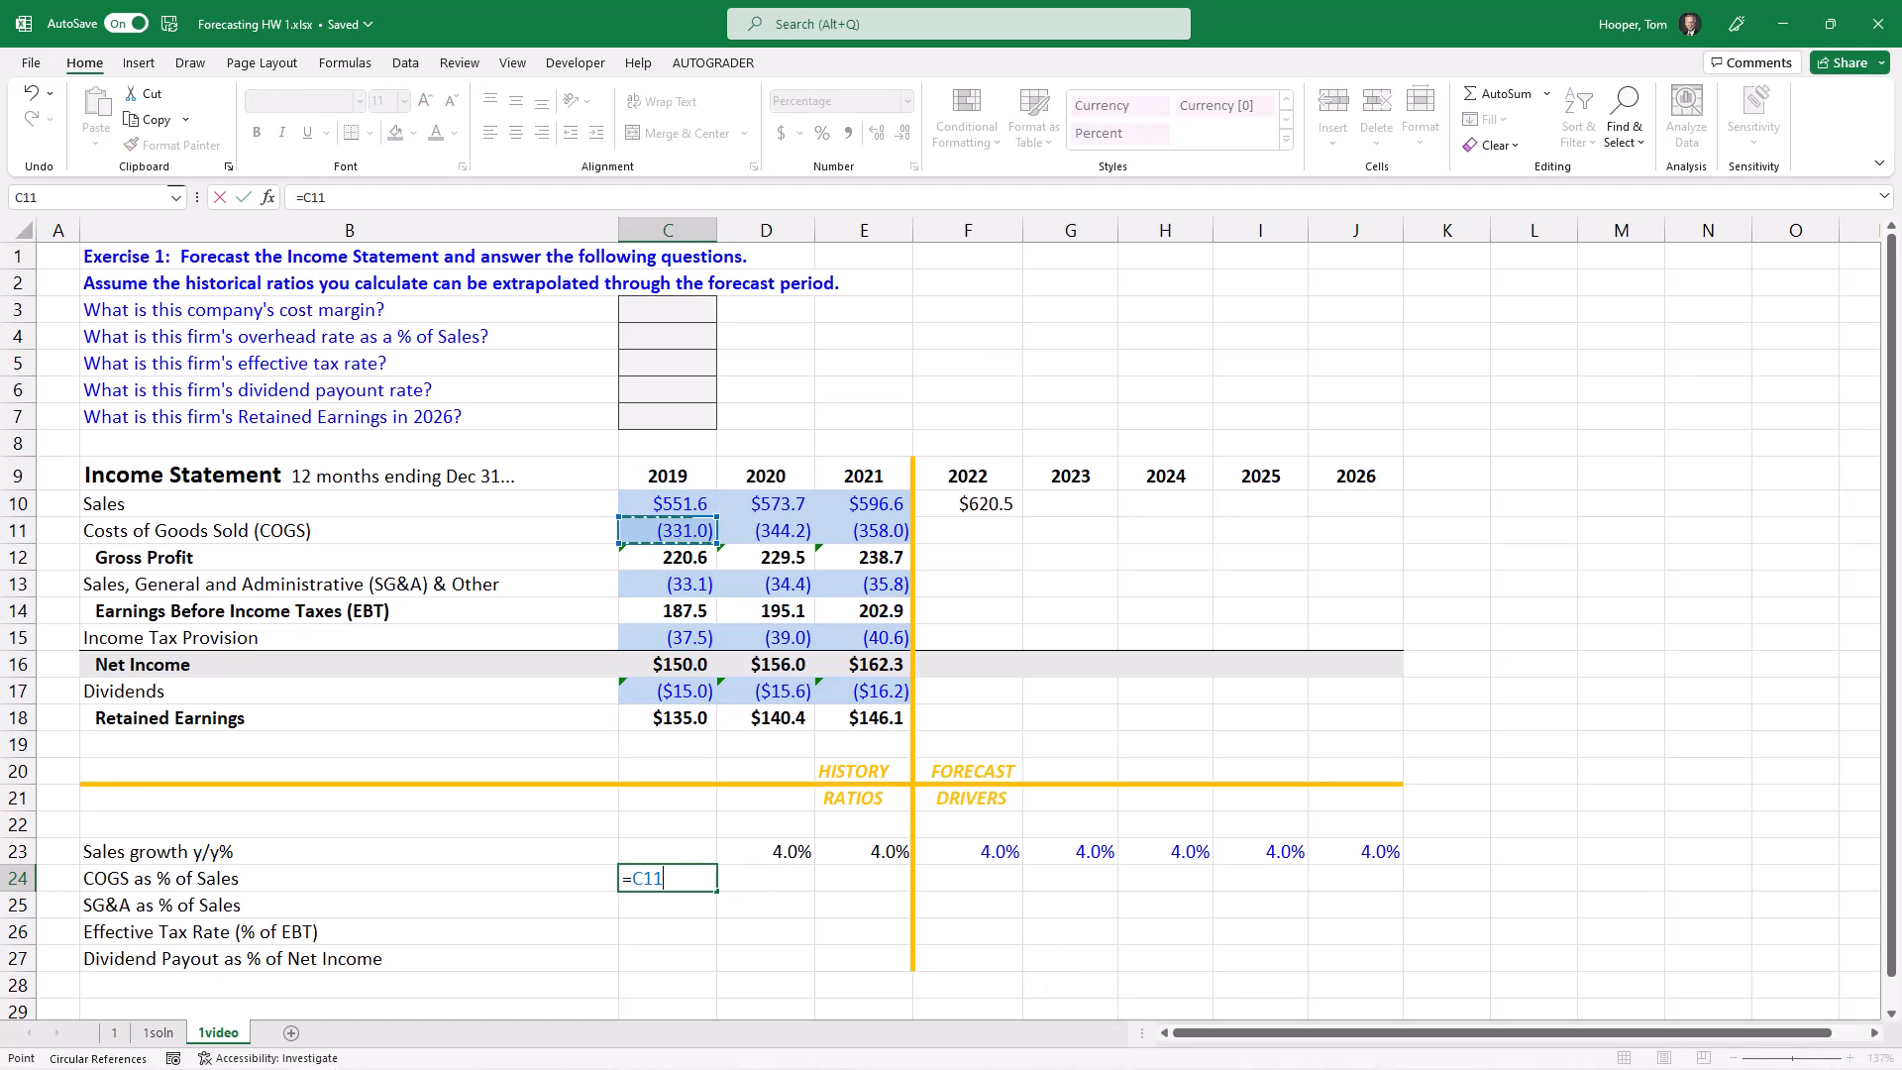
pyautogui.write('/')
pyautogui.hotkey('ctrl', 'Up')
pyautogui.hotkey('ctrl', 'Up')
pyautogui.press('Down')
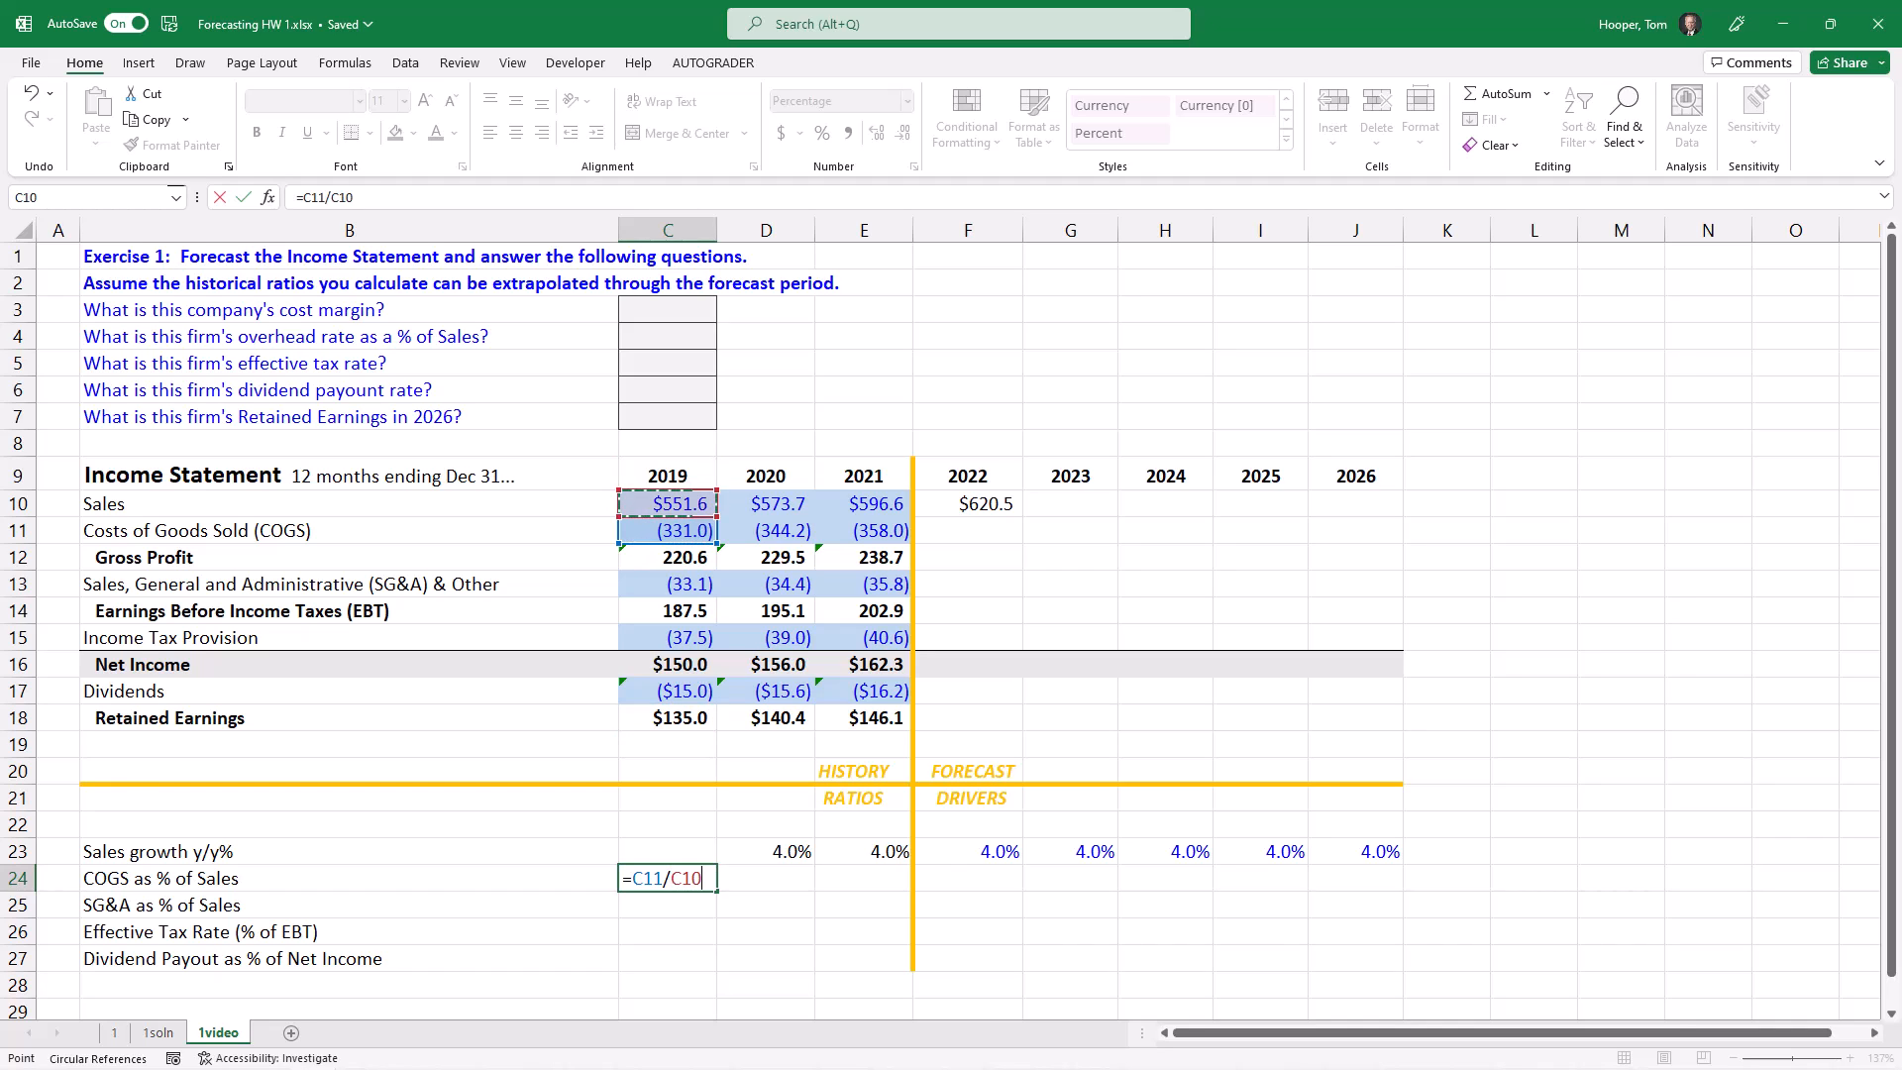
pyautogui.hotkey('ctrl', 'Return')
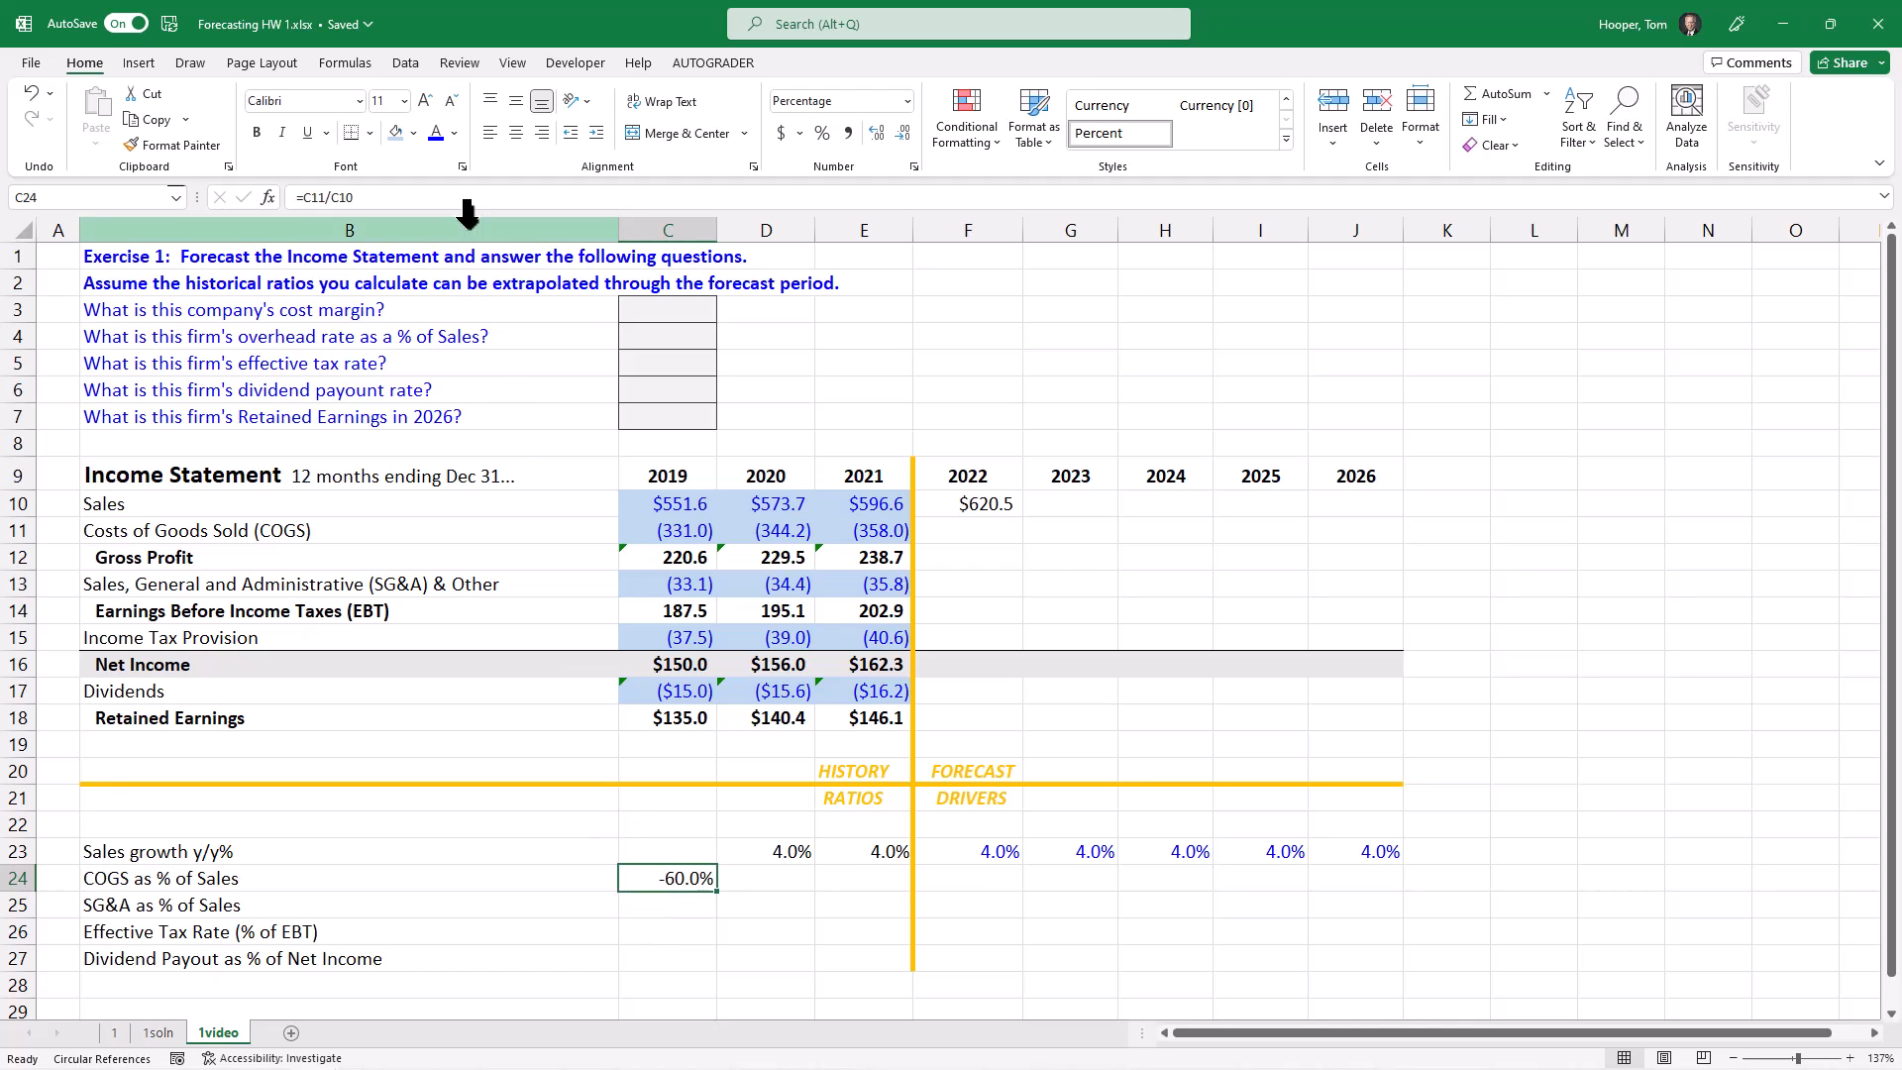
# Step: Answer the cost margin question in C3 with 60%
pyautogui.click(668, 317)
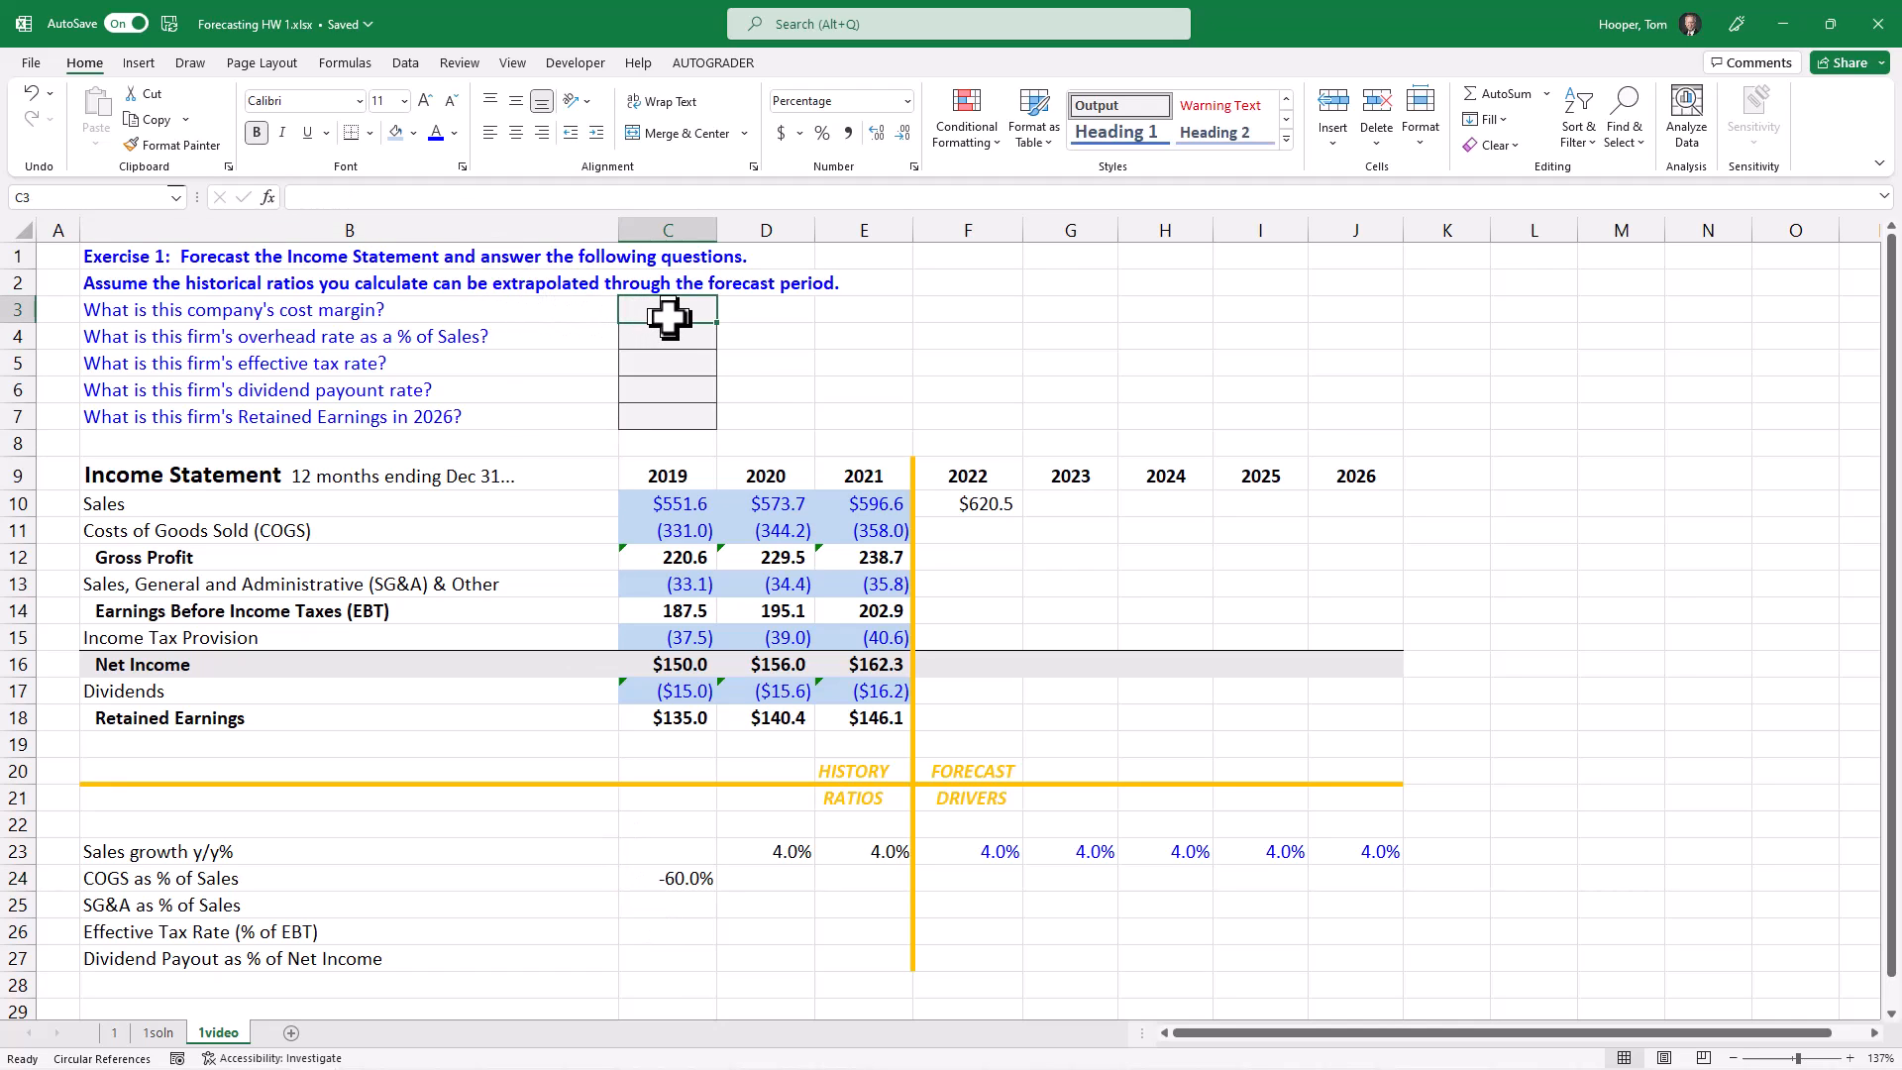
pyautogui.write('60')
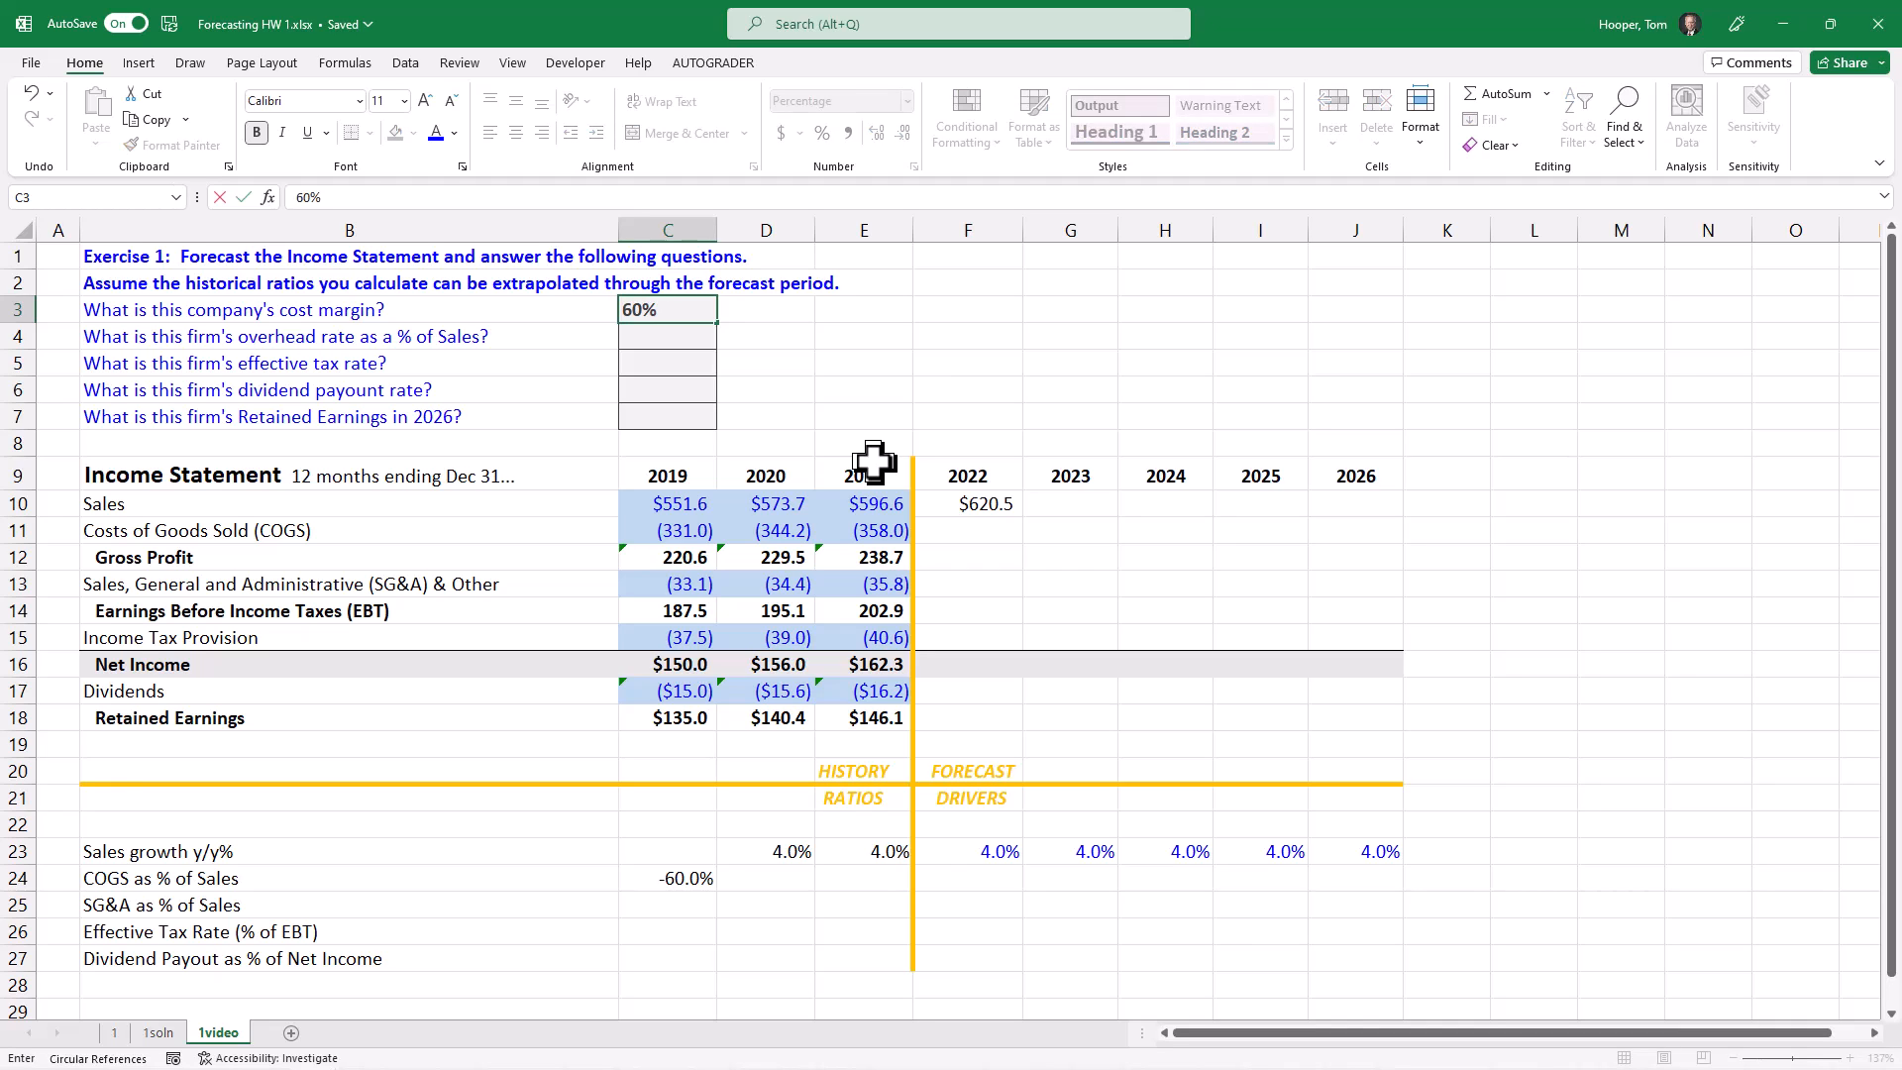
pyautogui.press('Return')
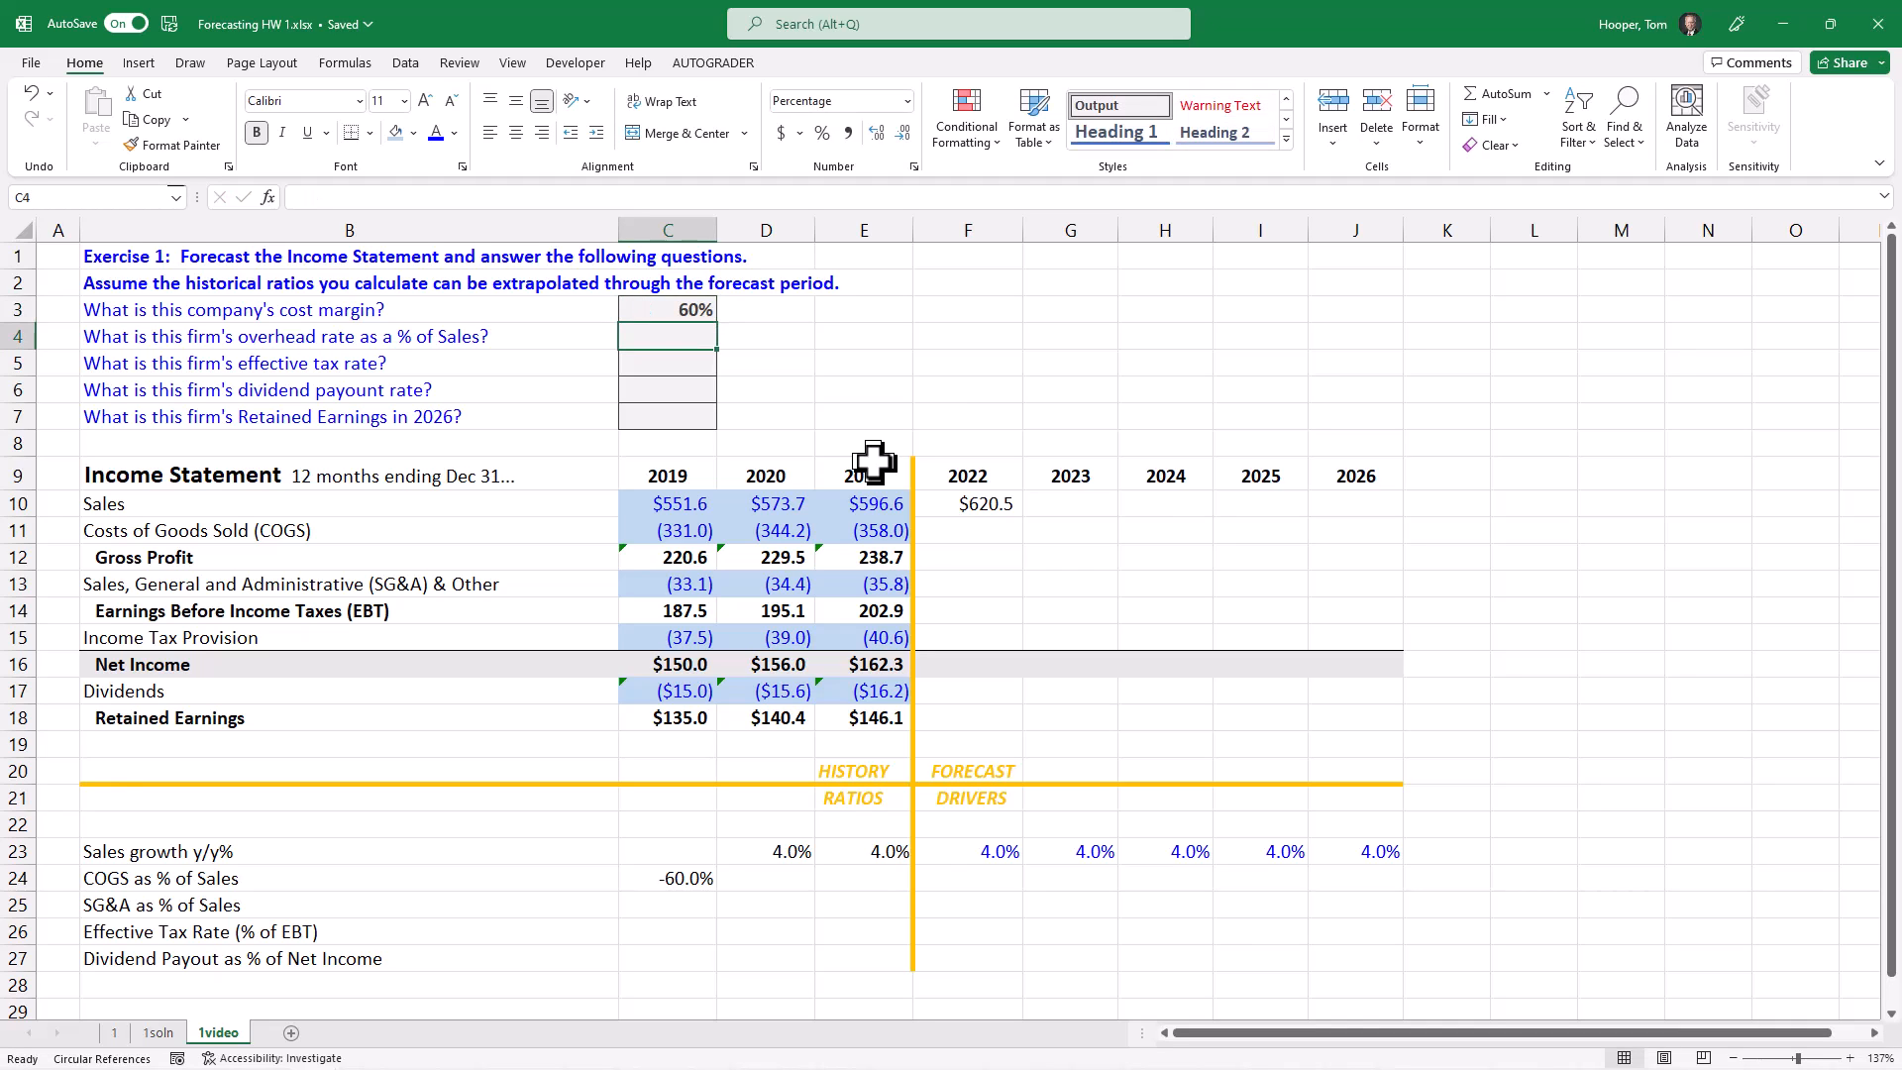
# Step: Copy the 2019 COGS as % of Sales formula from C24 across to 2020 and 2021 in D24:E24
pyautogui.click(633, 881)
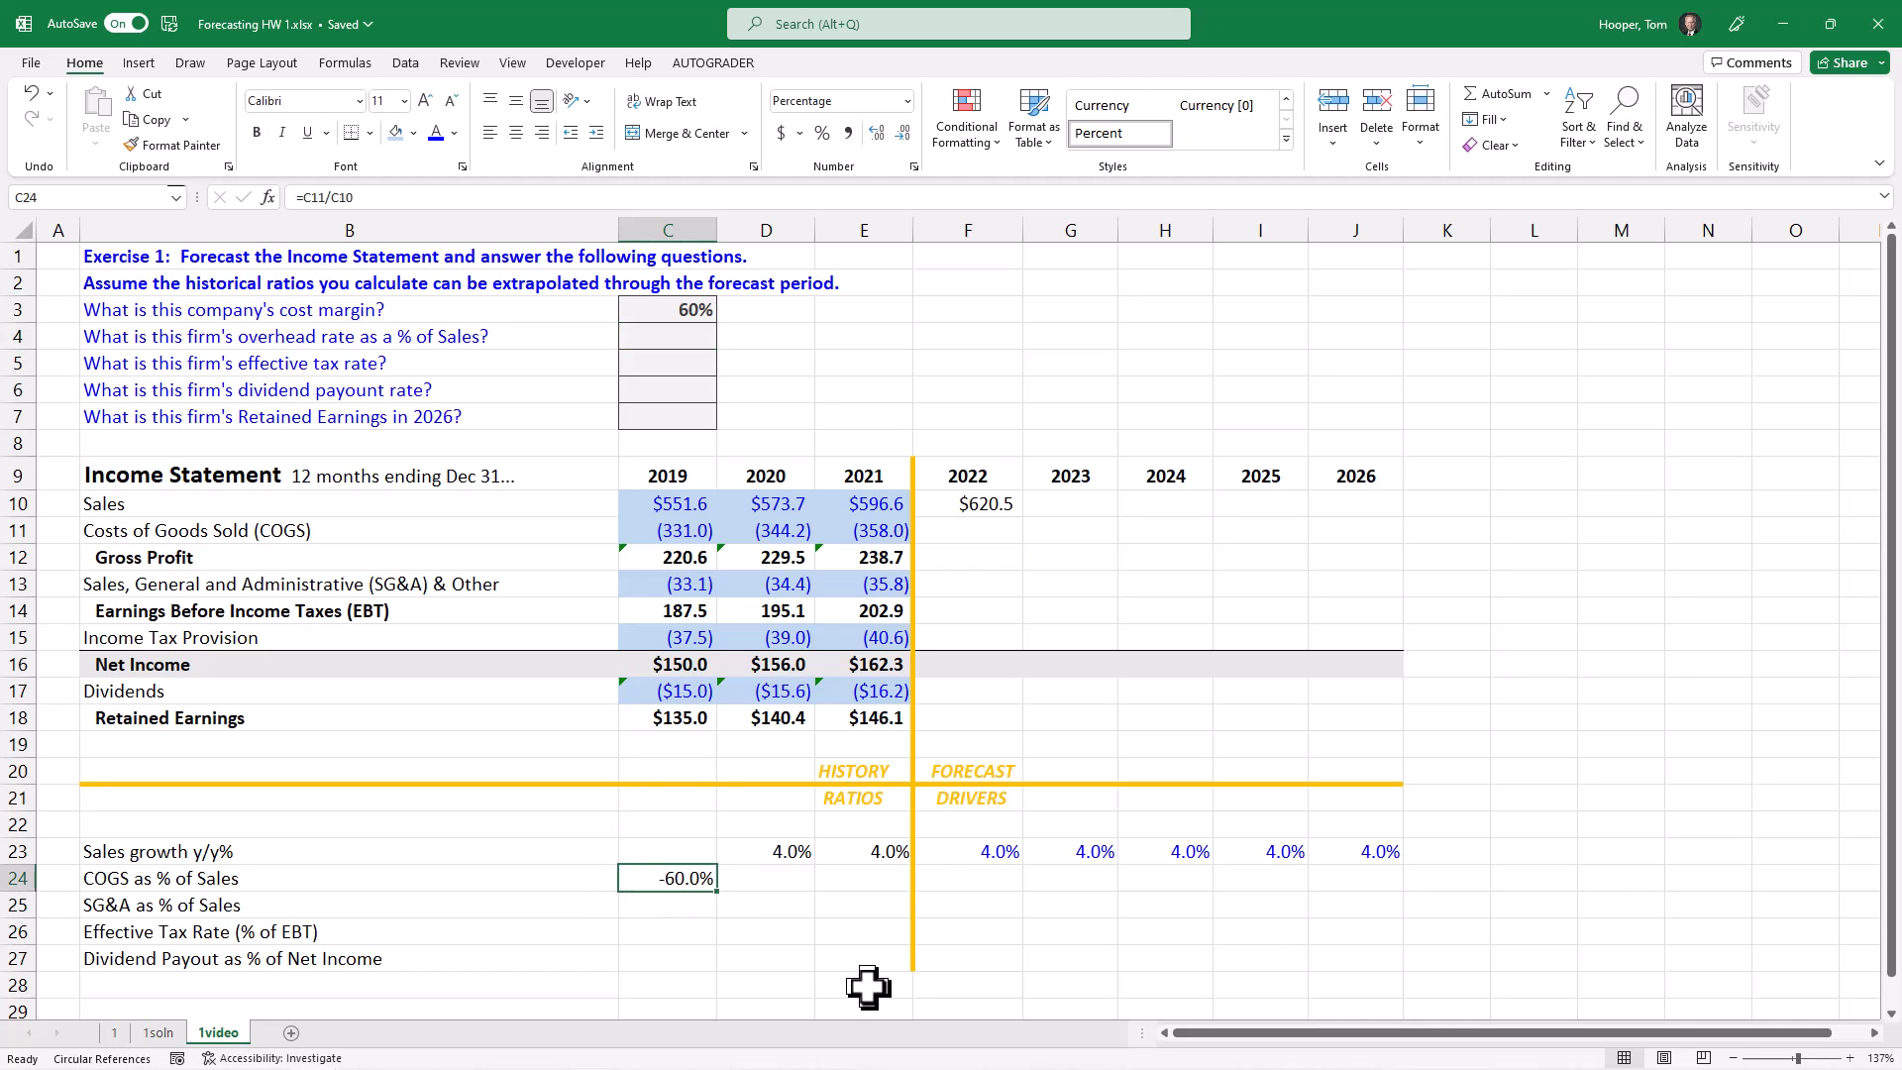
pyautogui.press('F2')
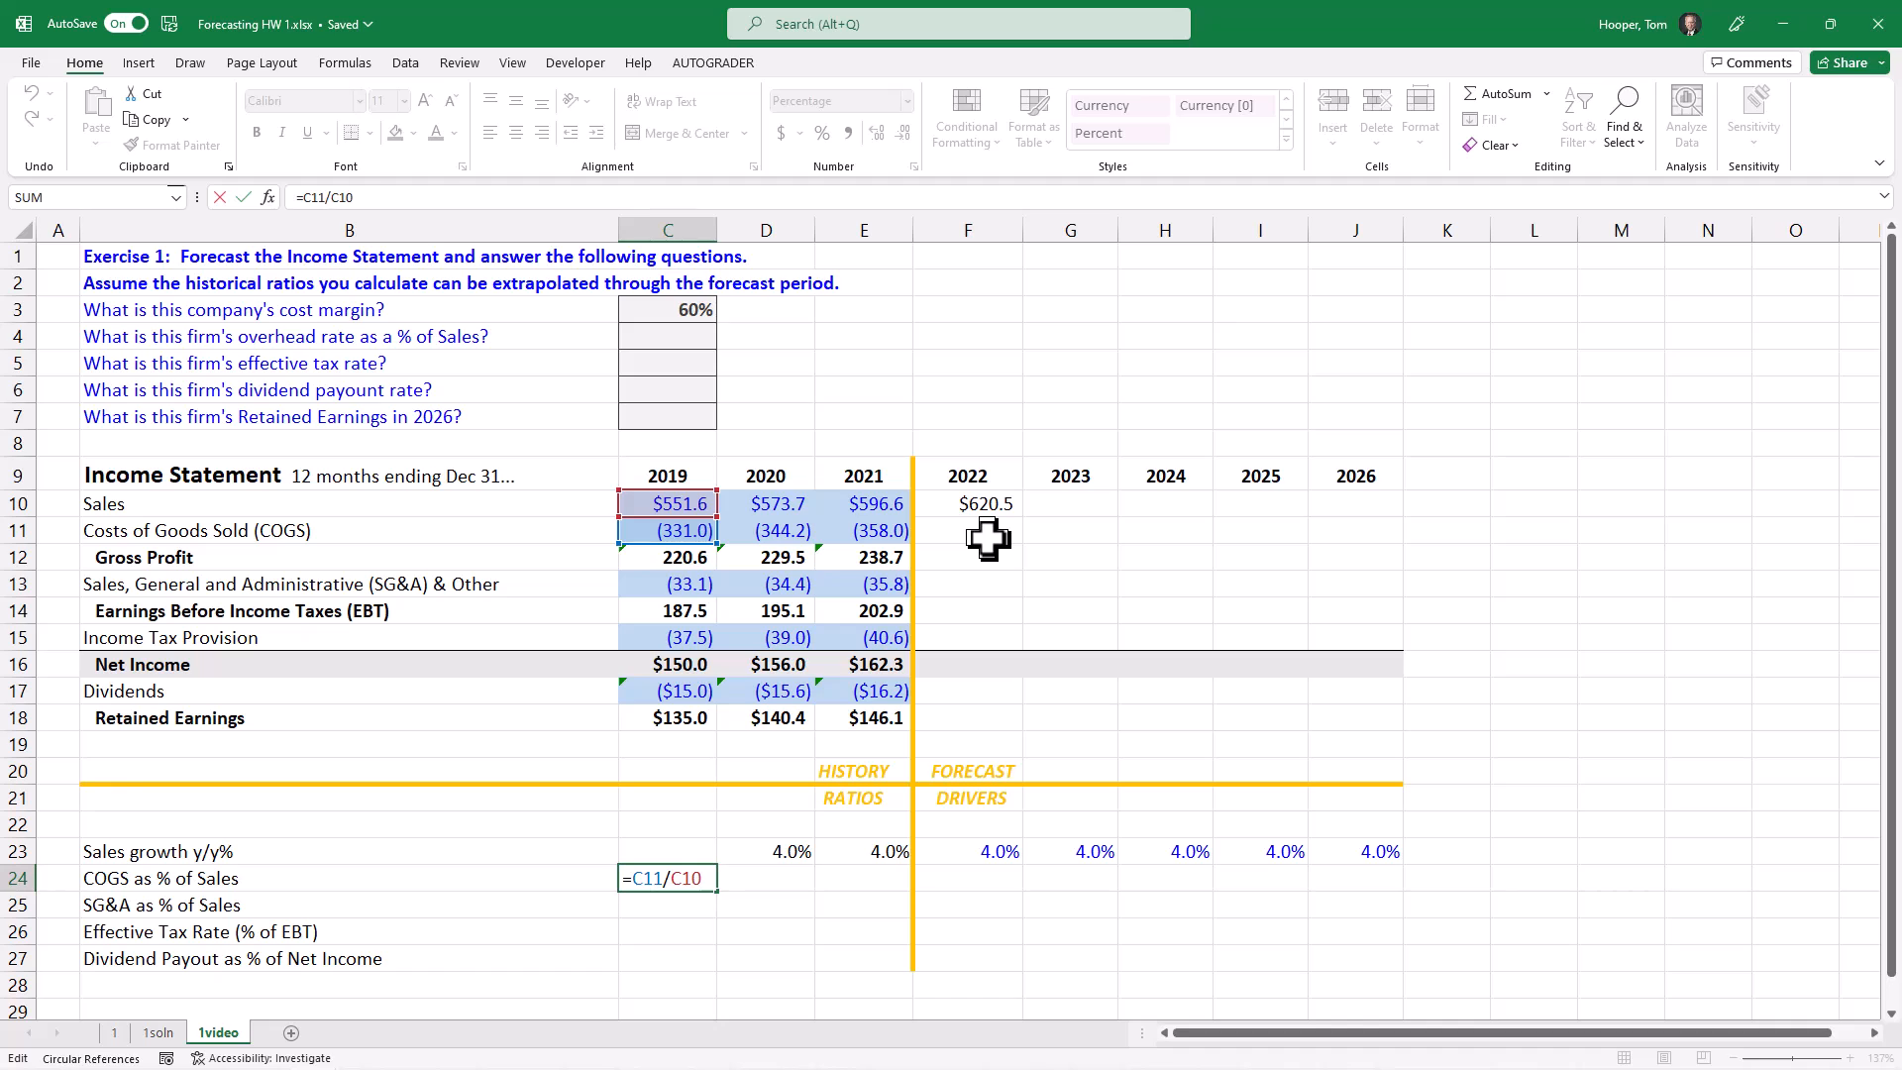
pyautogui.hotkey('ctrl', 'Return')
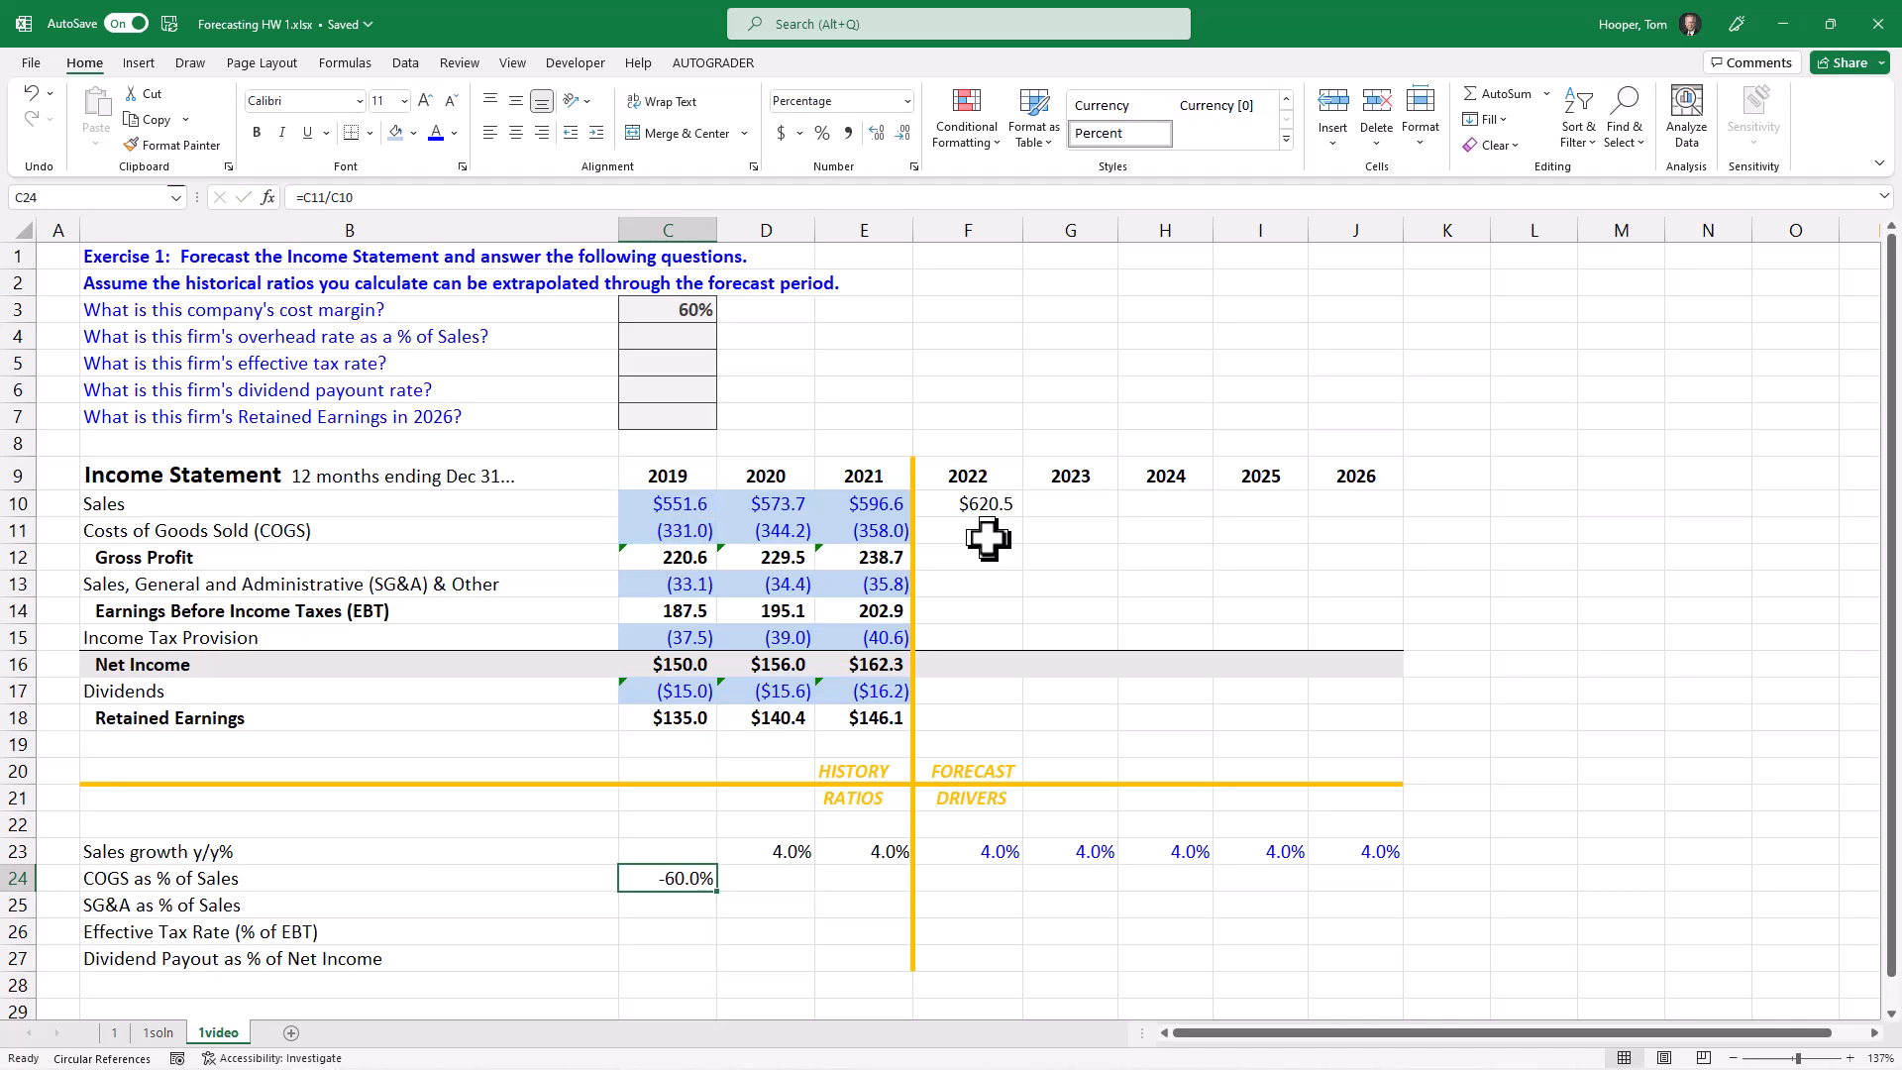
pyautogui.hotkey('shift', 'Right')
pyautogui.hotkey('shift', 'Right')
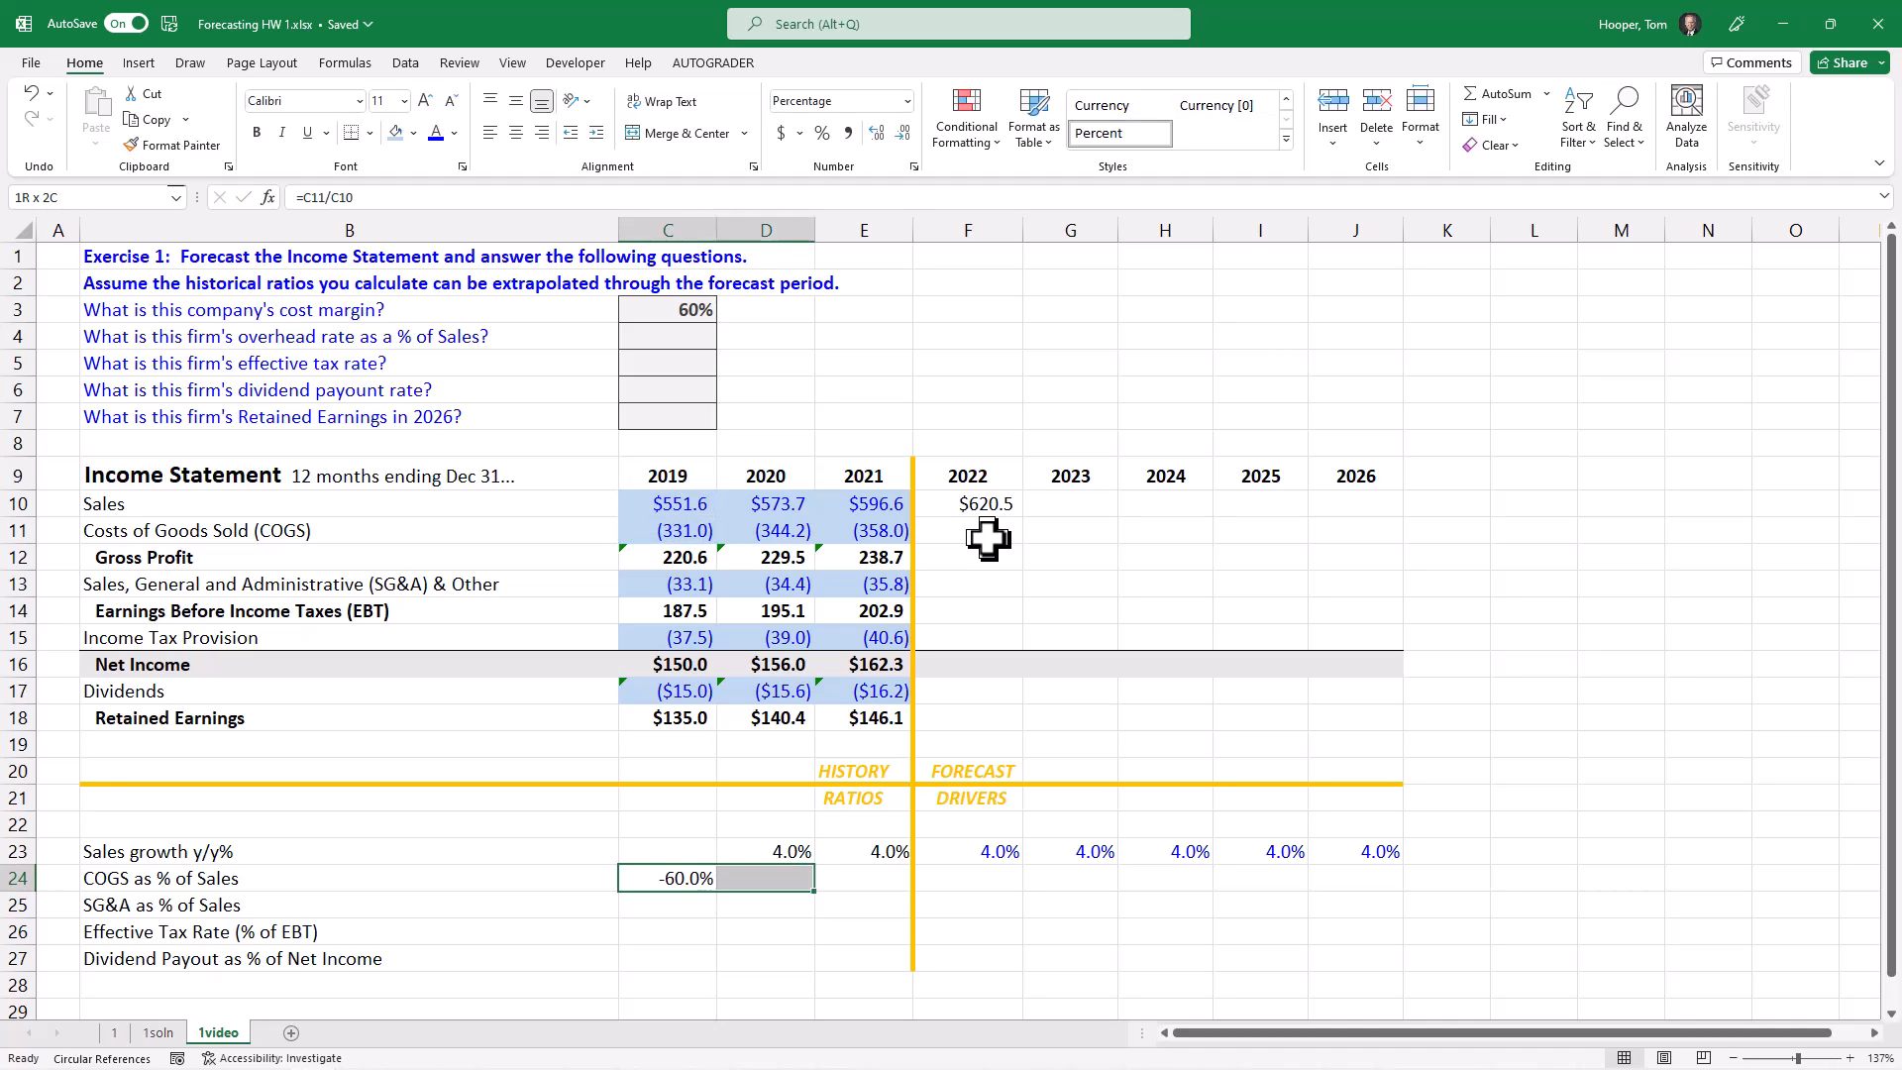
pyautogui.hotkey('ctrl', 'r')
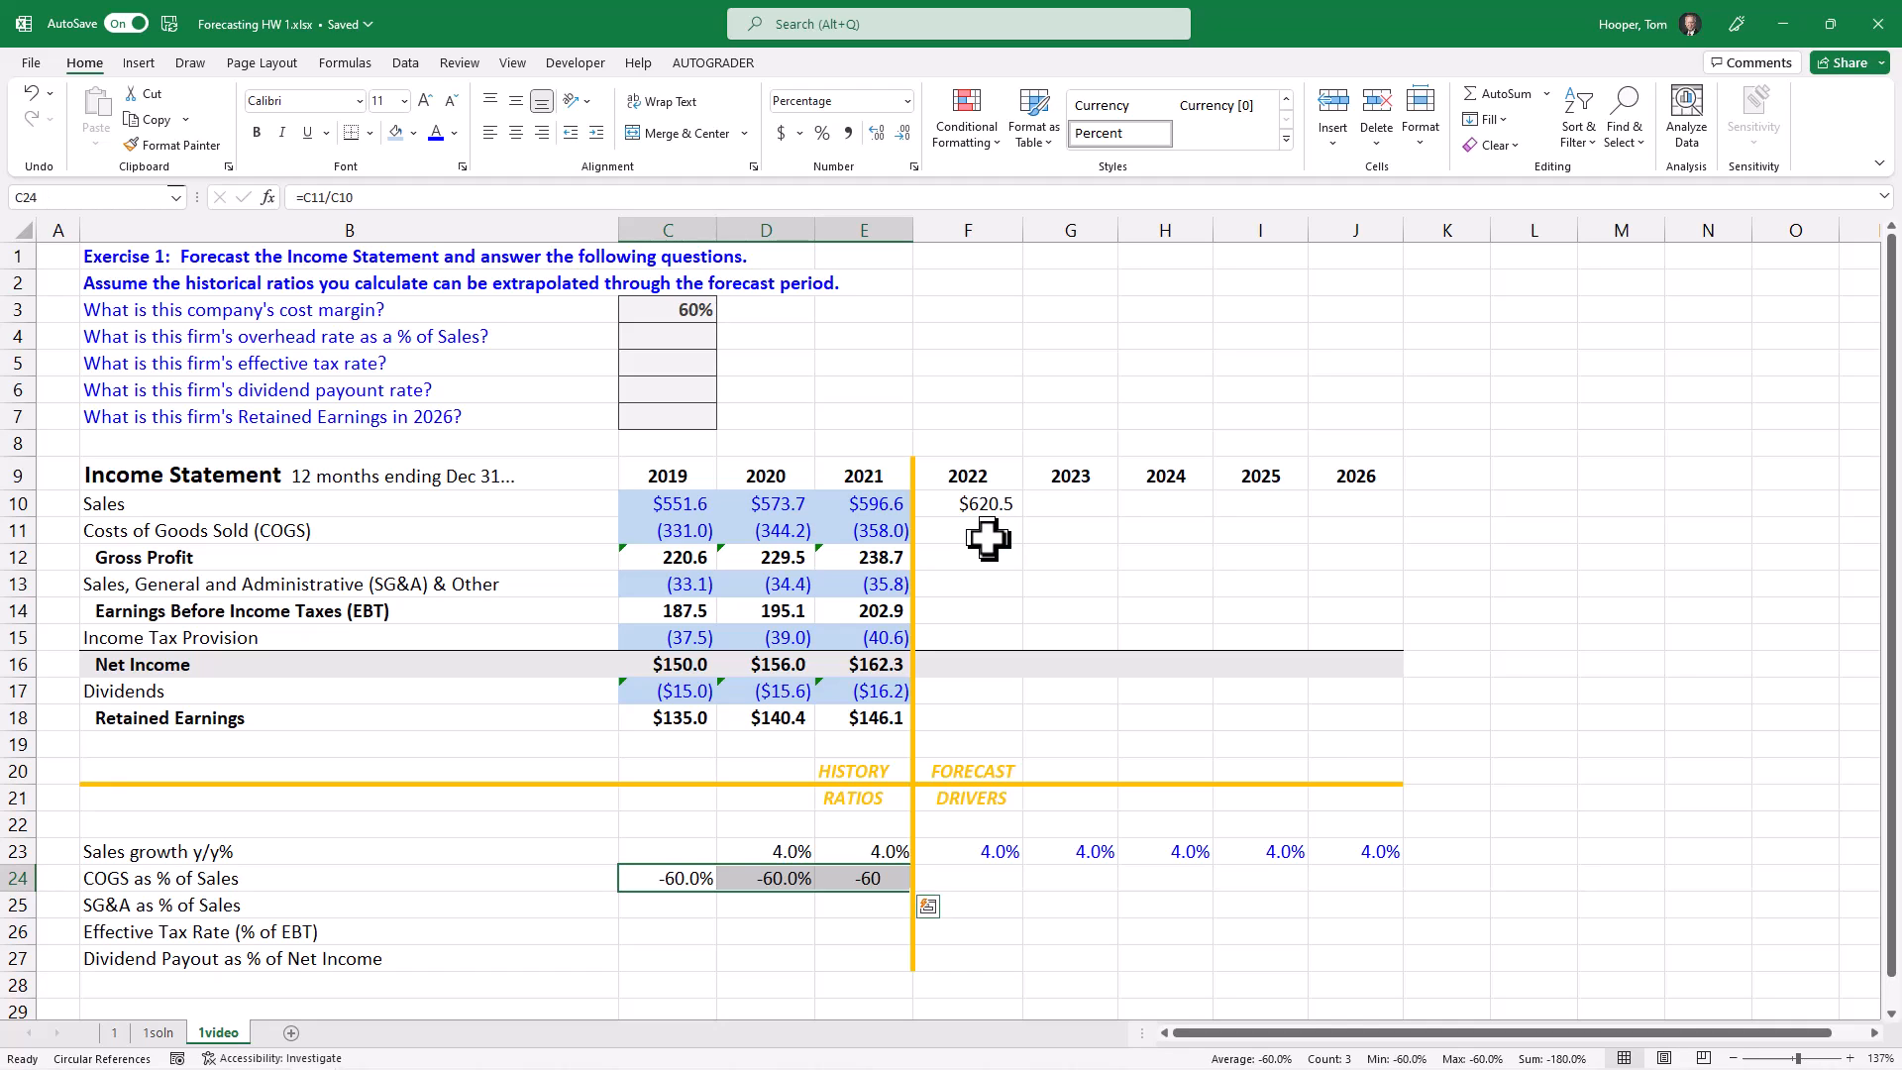
# Step: Set the COGS as % of Sales drivers for 2022 to 2026 in F24:J24 to the prior year's ratio with =E24
pyautogui.press('Right')
pyautogui.press('Right')
pyautogui.press('Right')
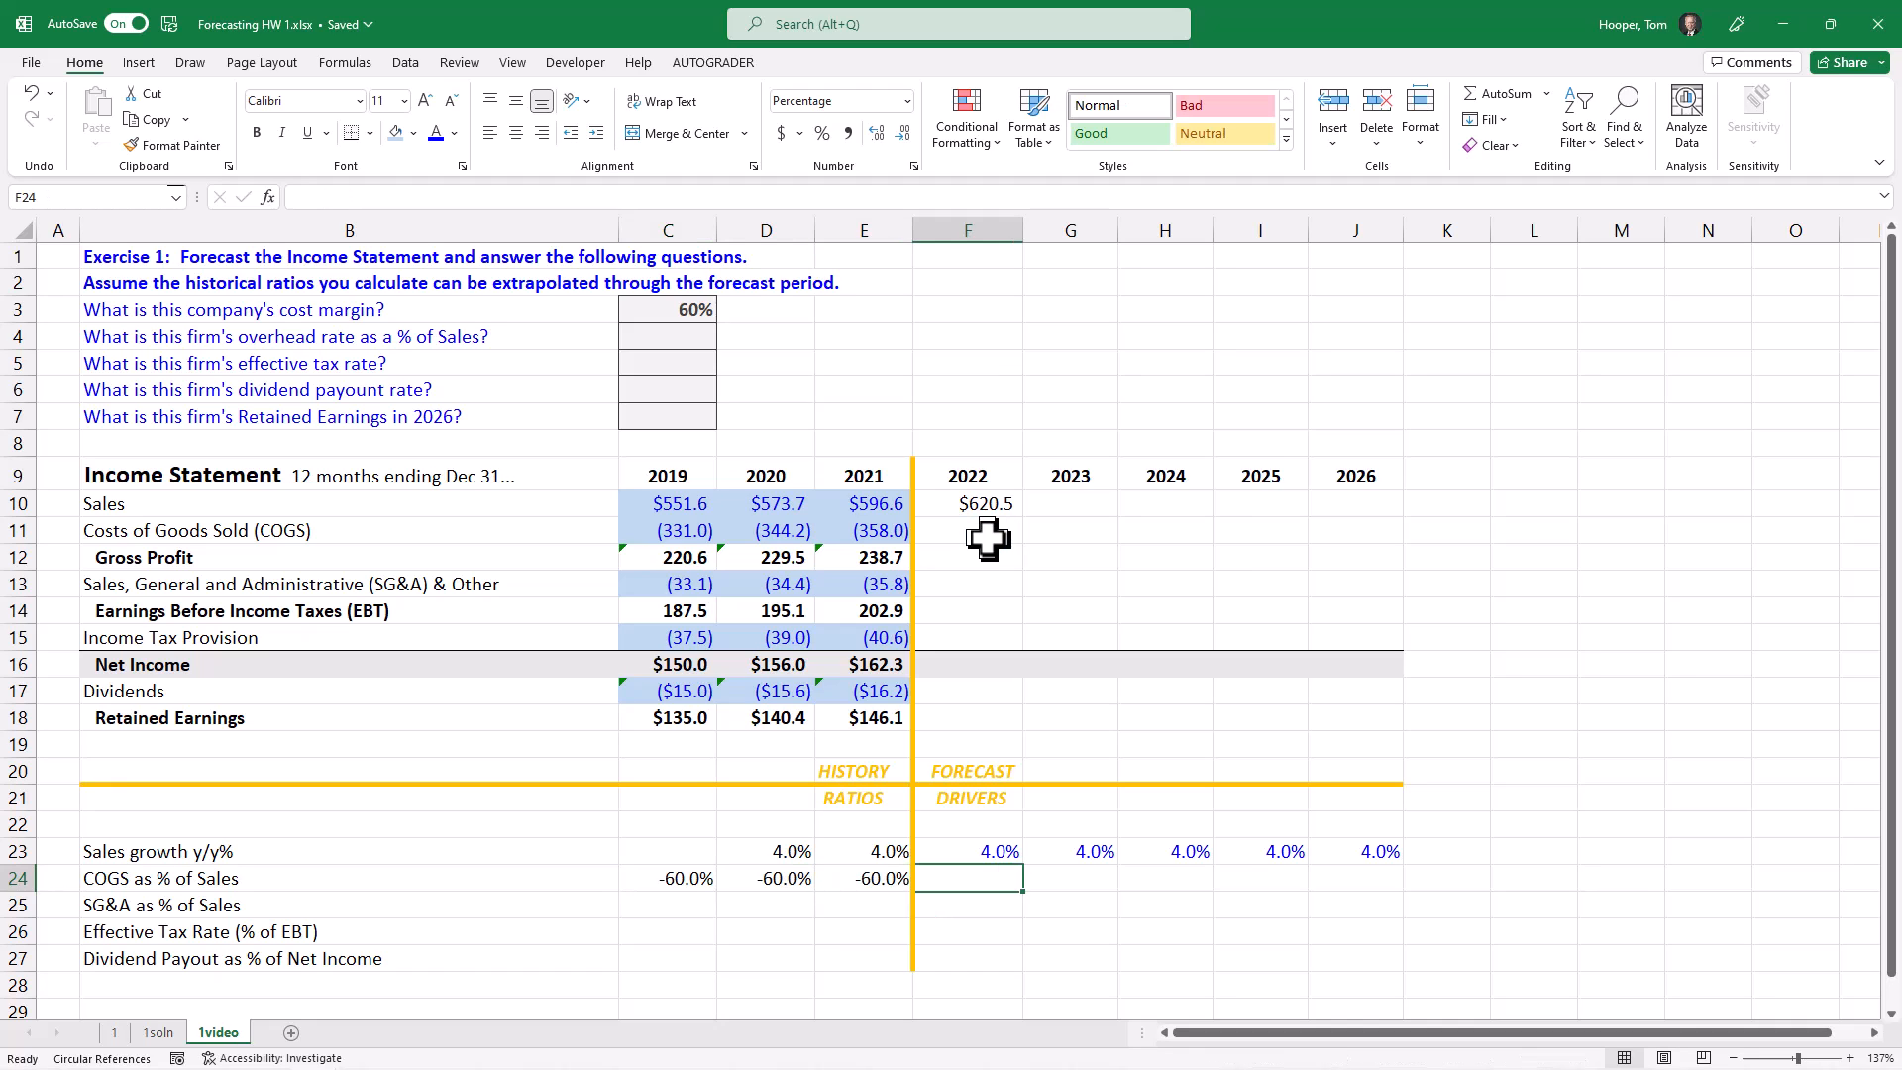
pyautogui.hotkey('shift', 'Right')
pyautogui.hotkey('shift', 'Right')
pyautogui.hotkey('shift', 'Right')
pyautogui.hotkey('shift', 'Right')
pyautogui.write('=')
pyautogui.press('Left')
pyautogui.hotkey('ctrl', 'Return')
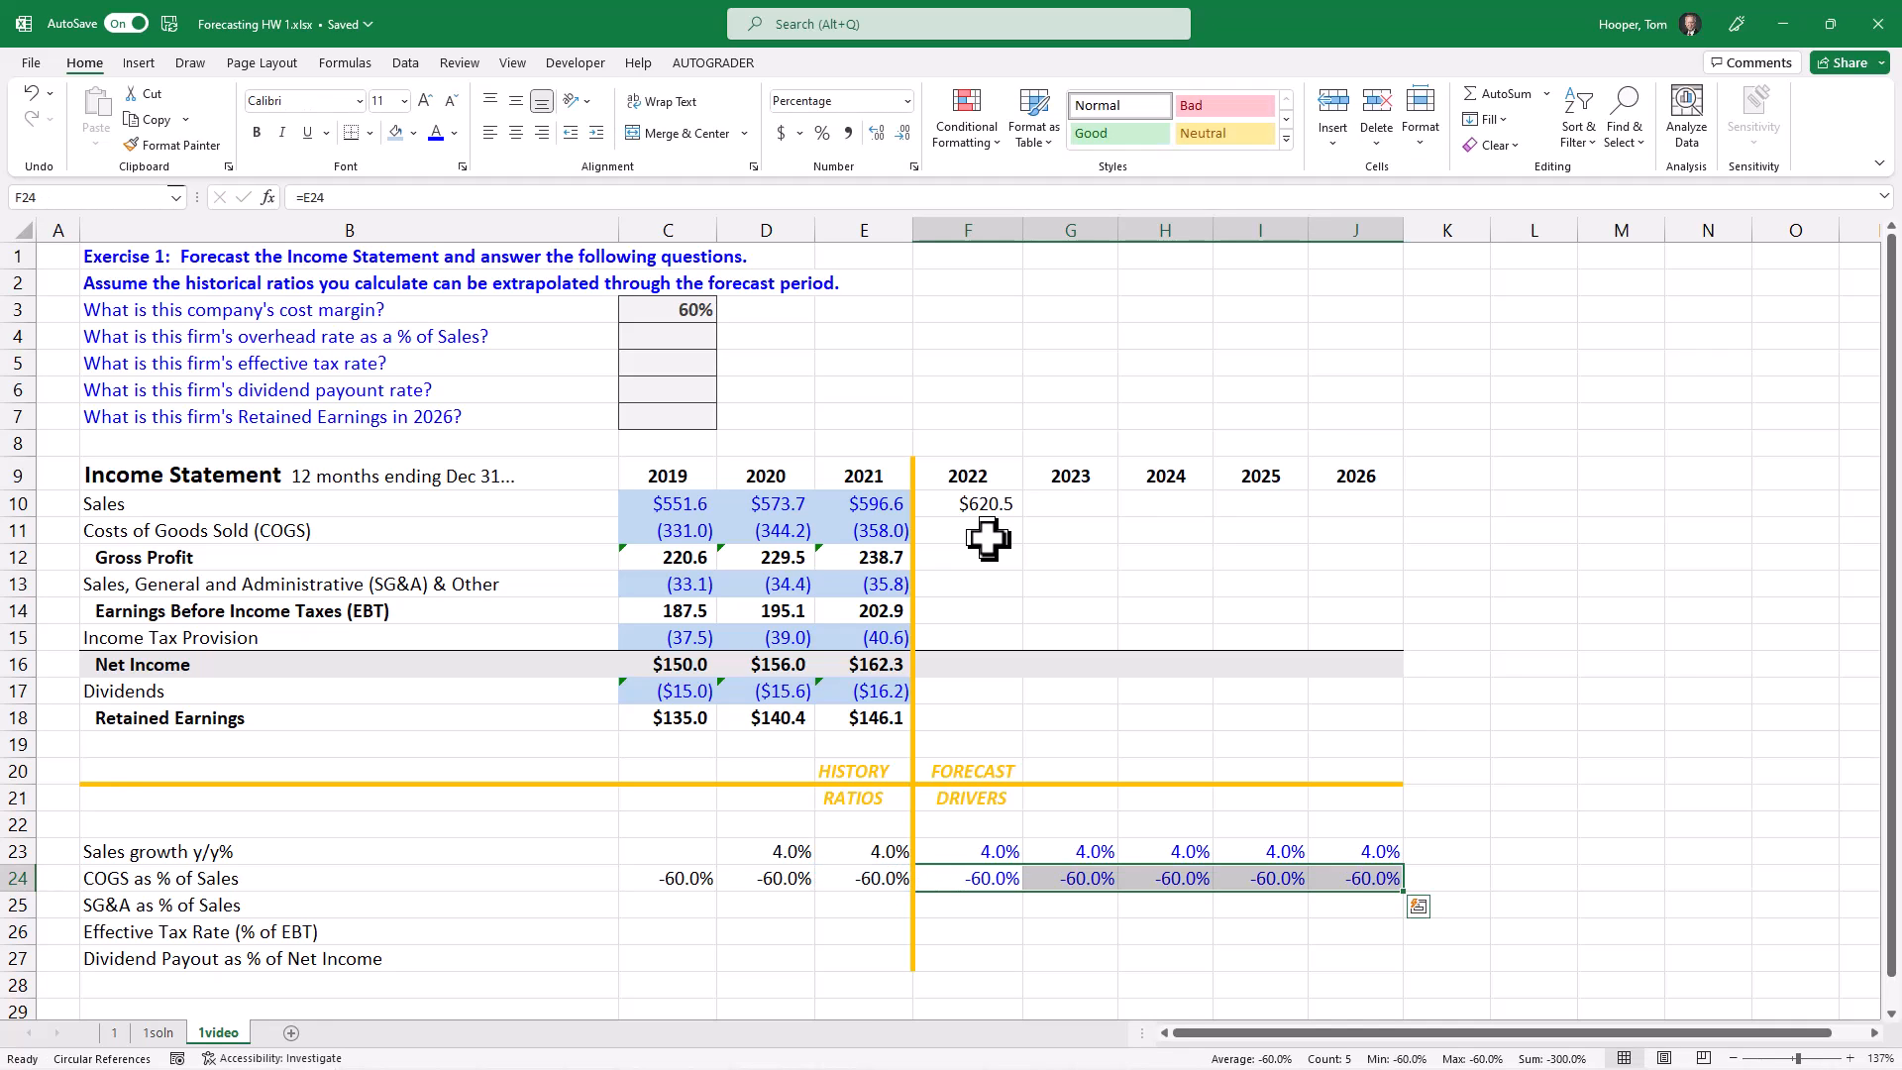
# Step: Forecast 2022 COGS in F11 from Sales and the COGS driver with the formula =F10*F24
pyautogui.press('Up')
pyautogui.press('Up')
pyautogui.press('Up')
pyautogui.press('Up')
pyautogui.press('Up')
pyautogui.press('Up')
pyautogui.press('Up')
pyautogui.press('Up')
pyautogui.press('Up')
pyautogui.press('Up')
pyautogui.press('Up')
pyautogui.press('Up')
pyautogui.press('Up')
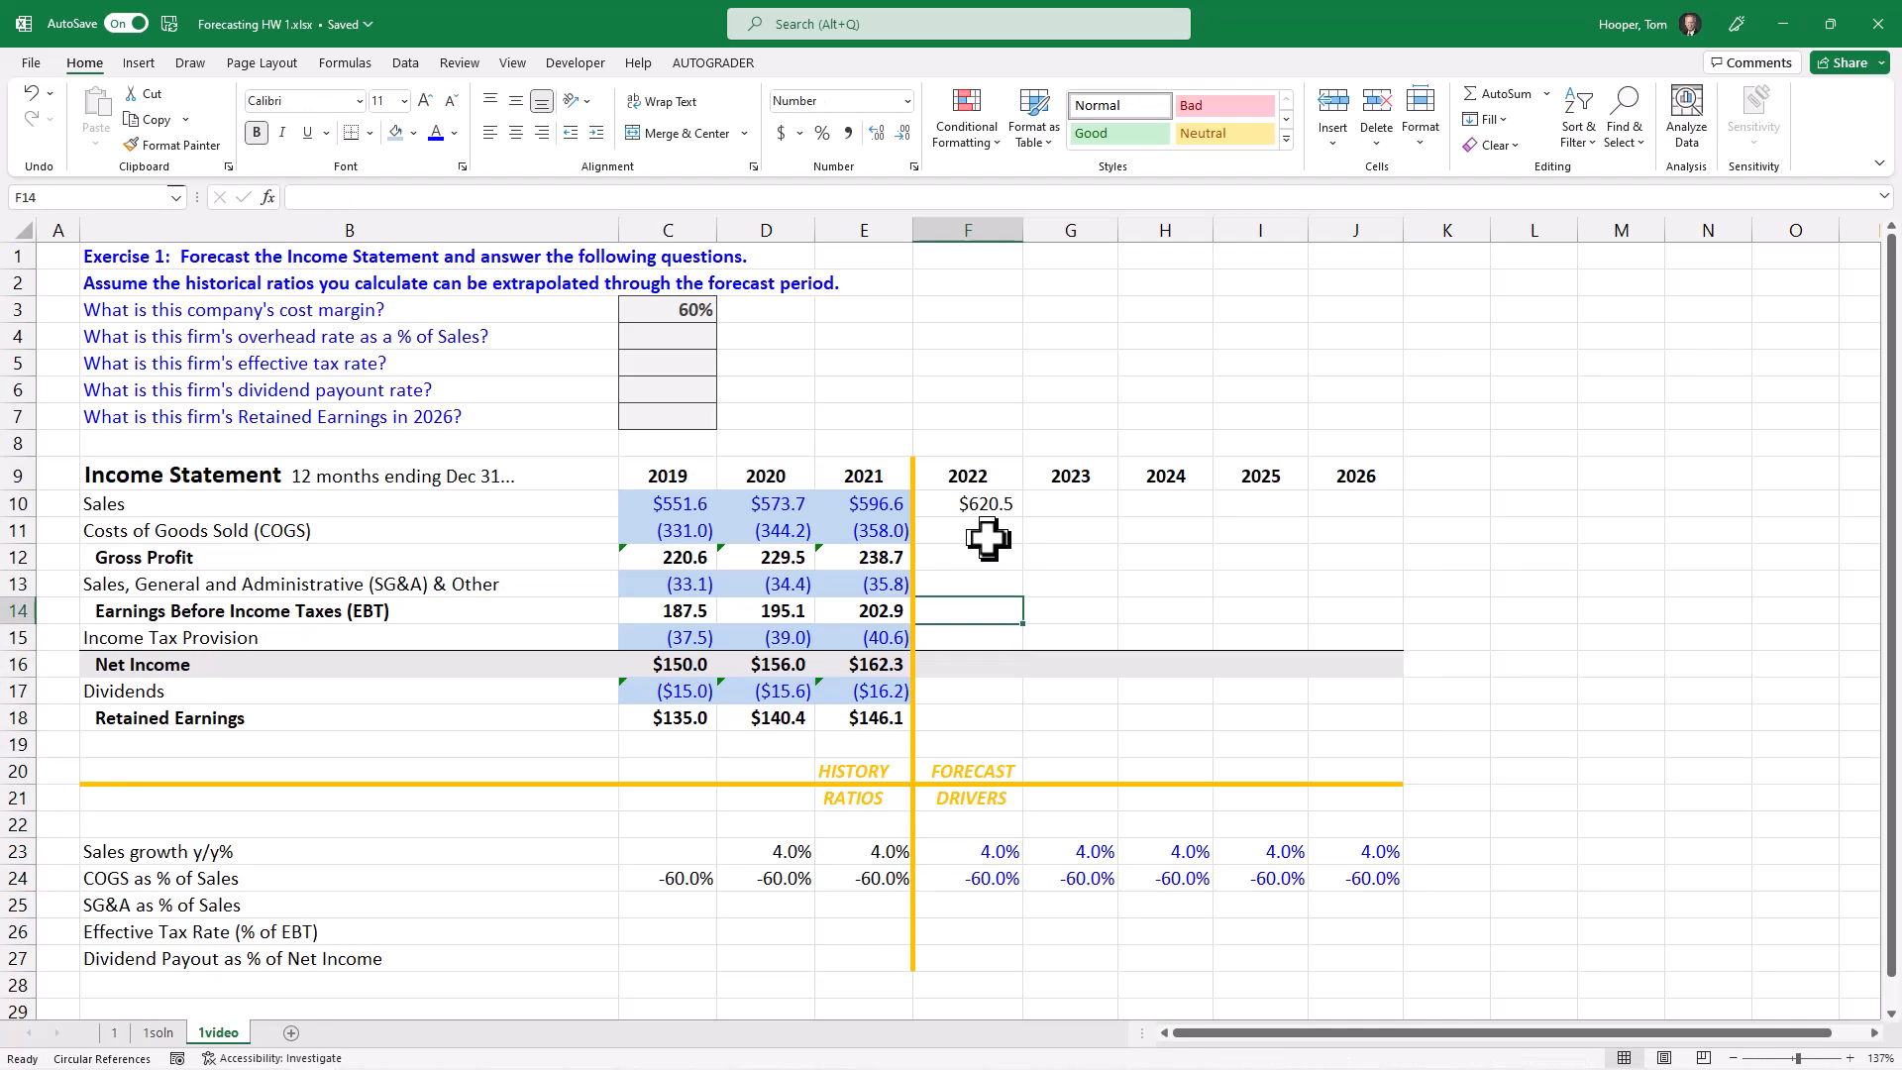
pyautogui.write('=')
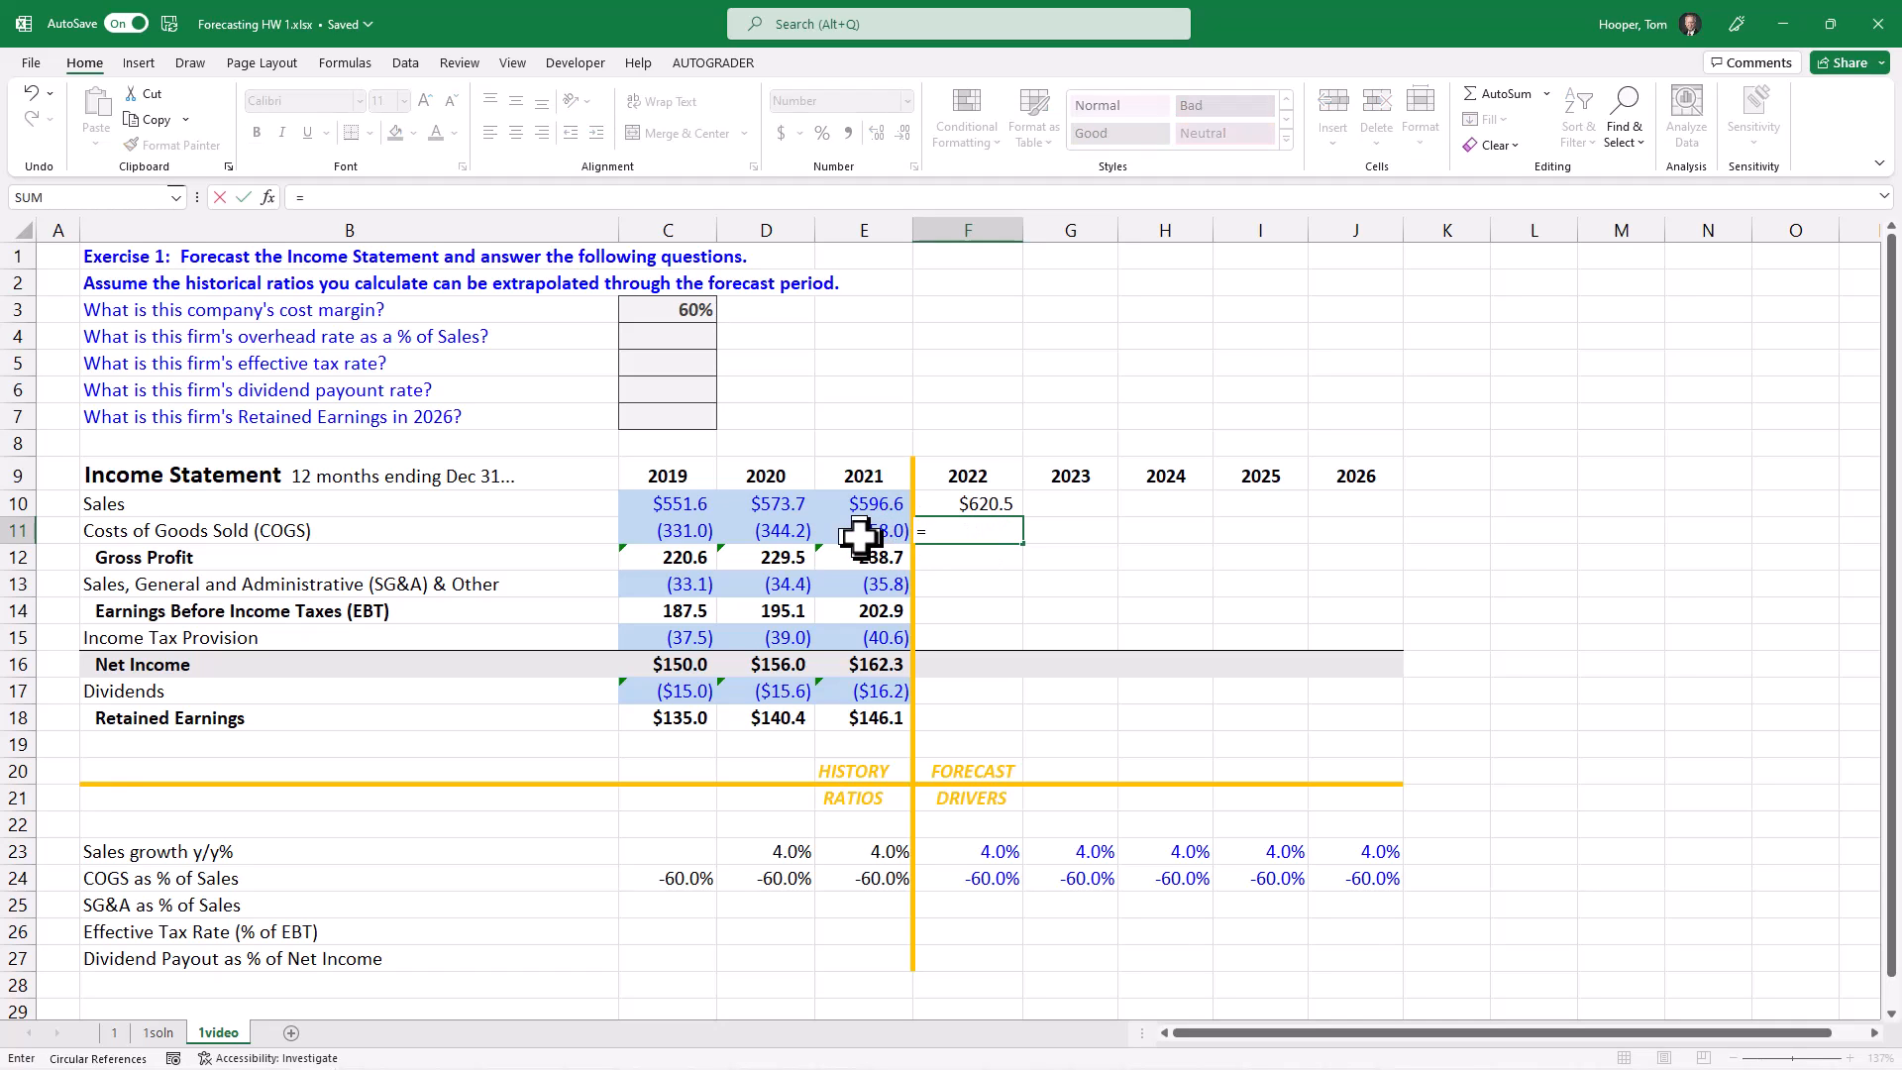
pyautogui.press('Up')
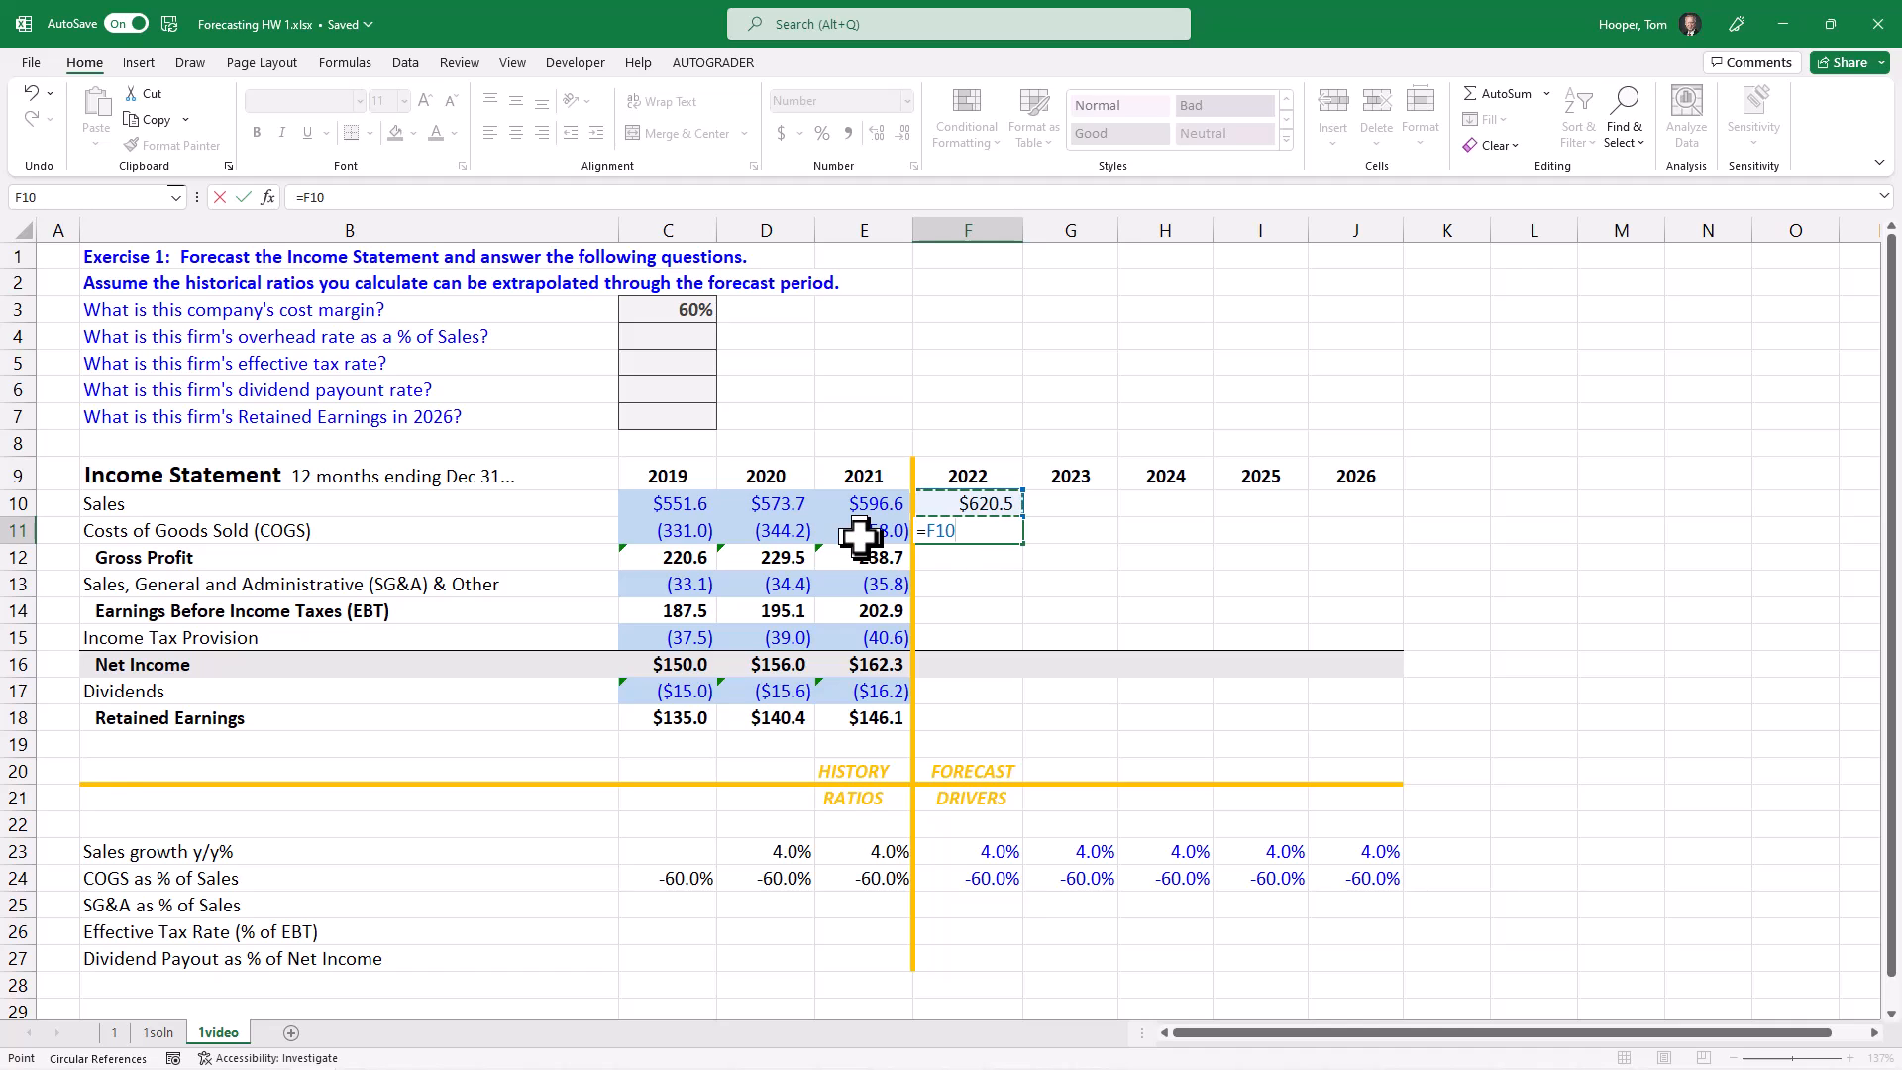
pyautogui.write('*')
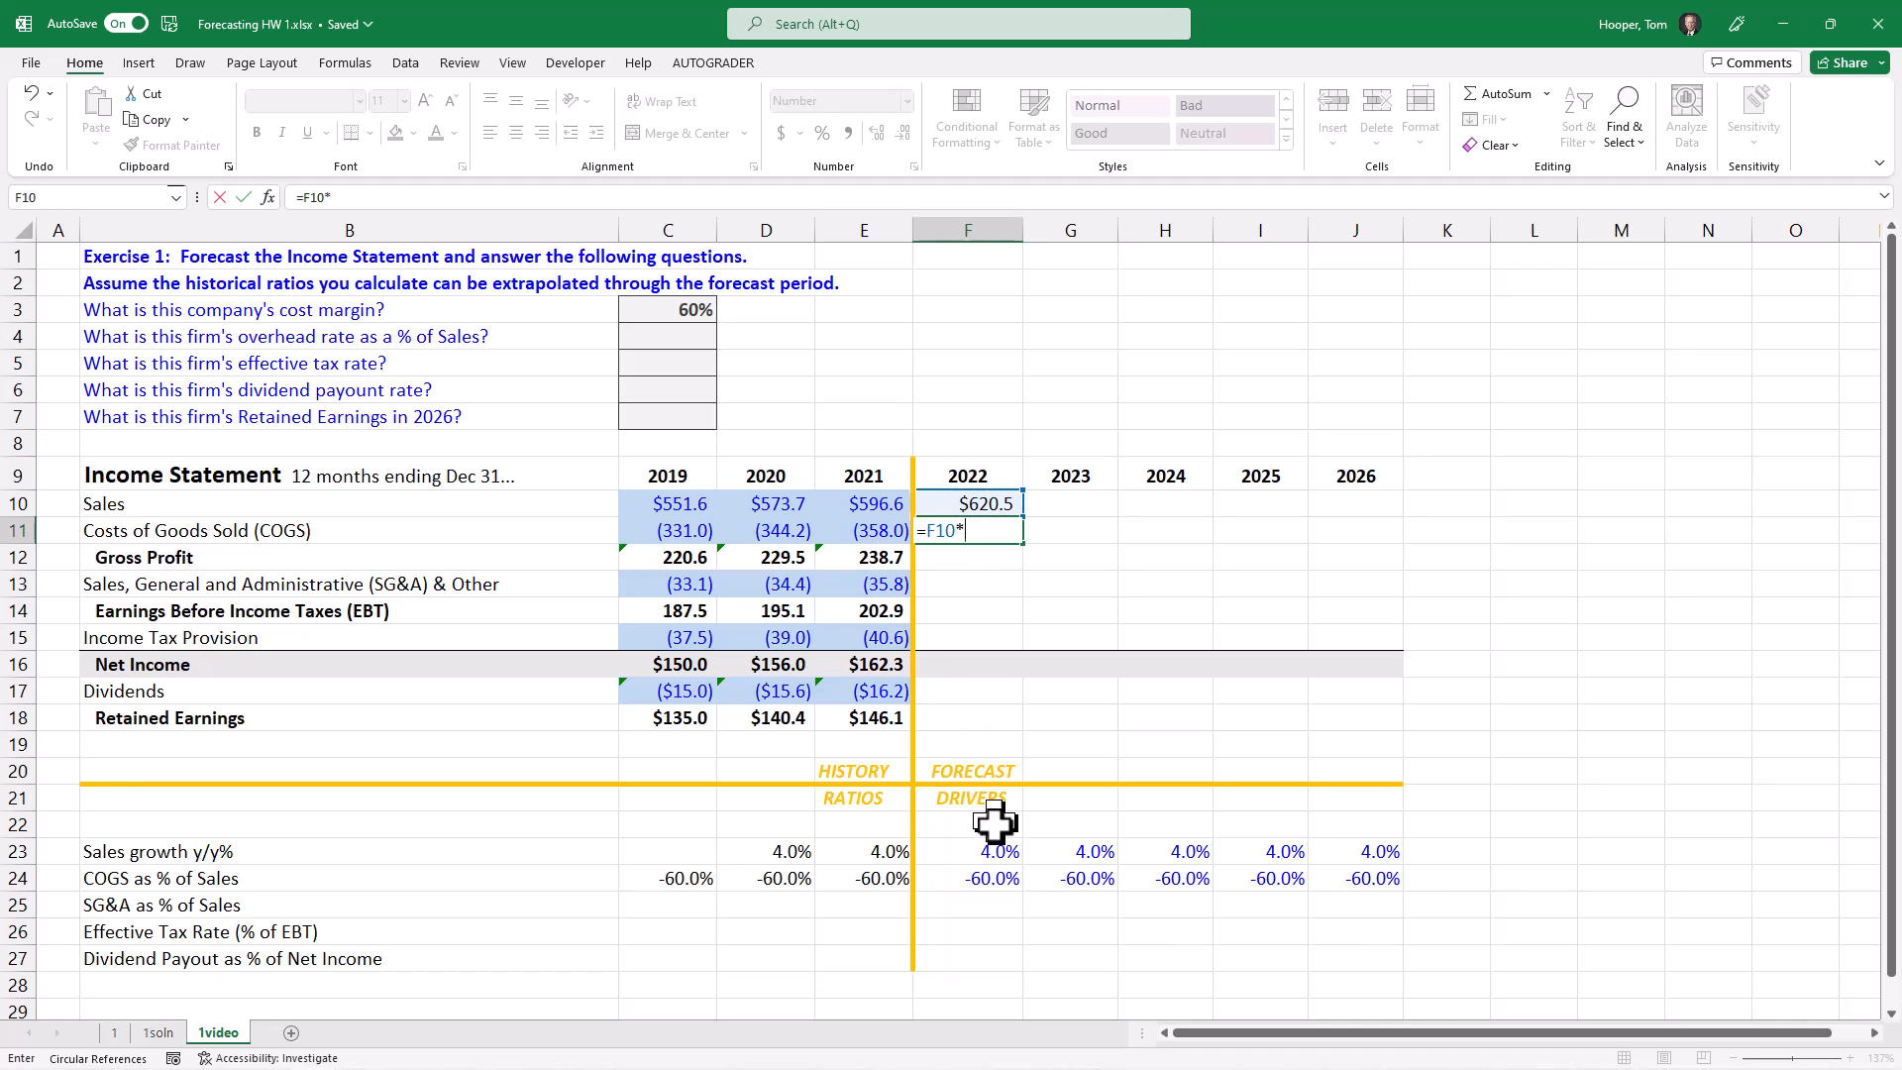
pyautogui.click(946, 880)
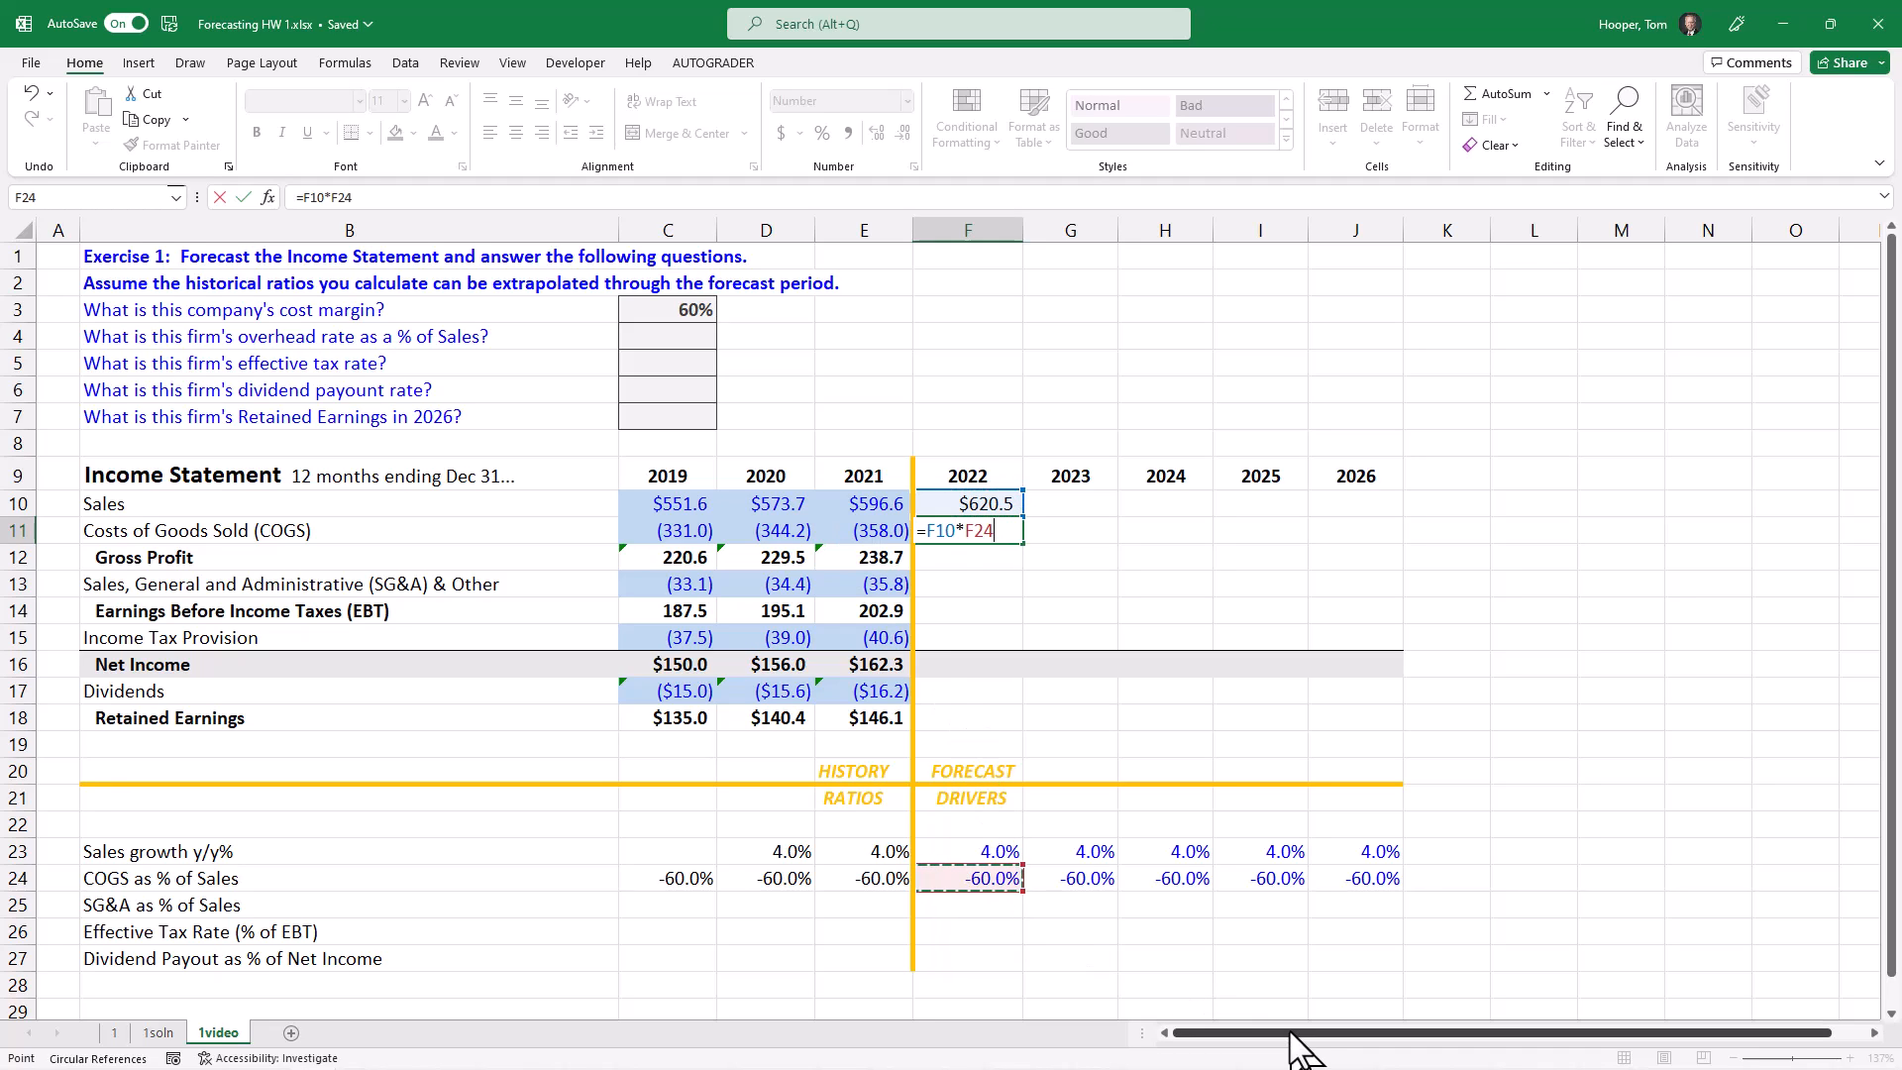
pyautogui.press('Return')
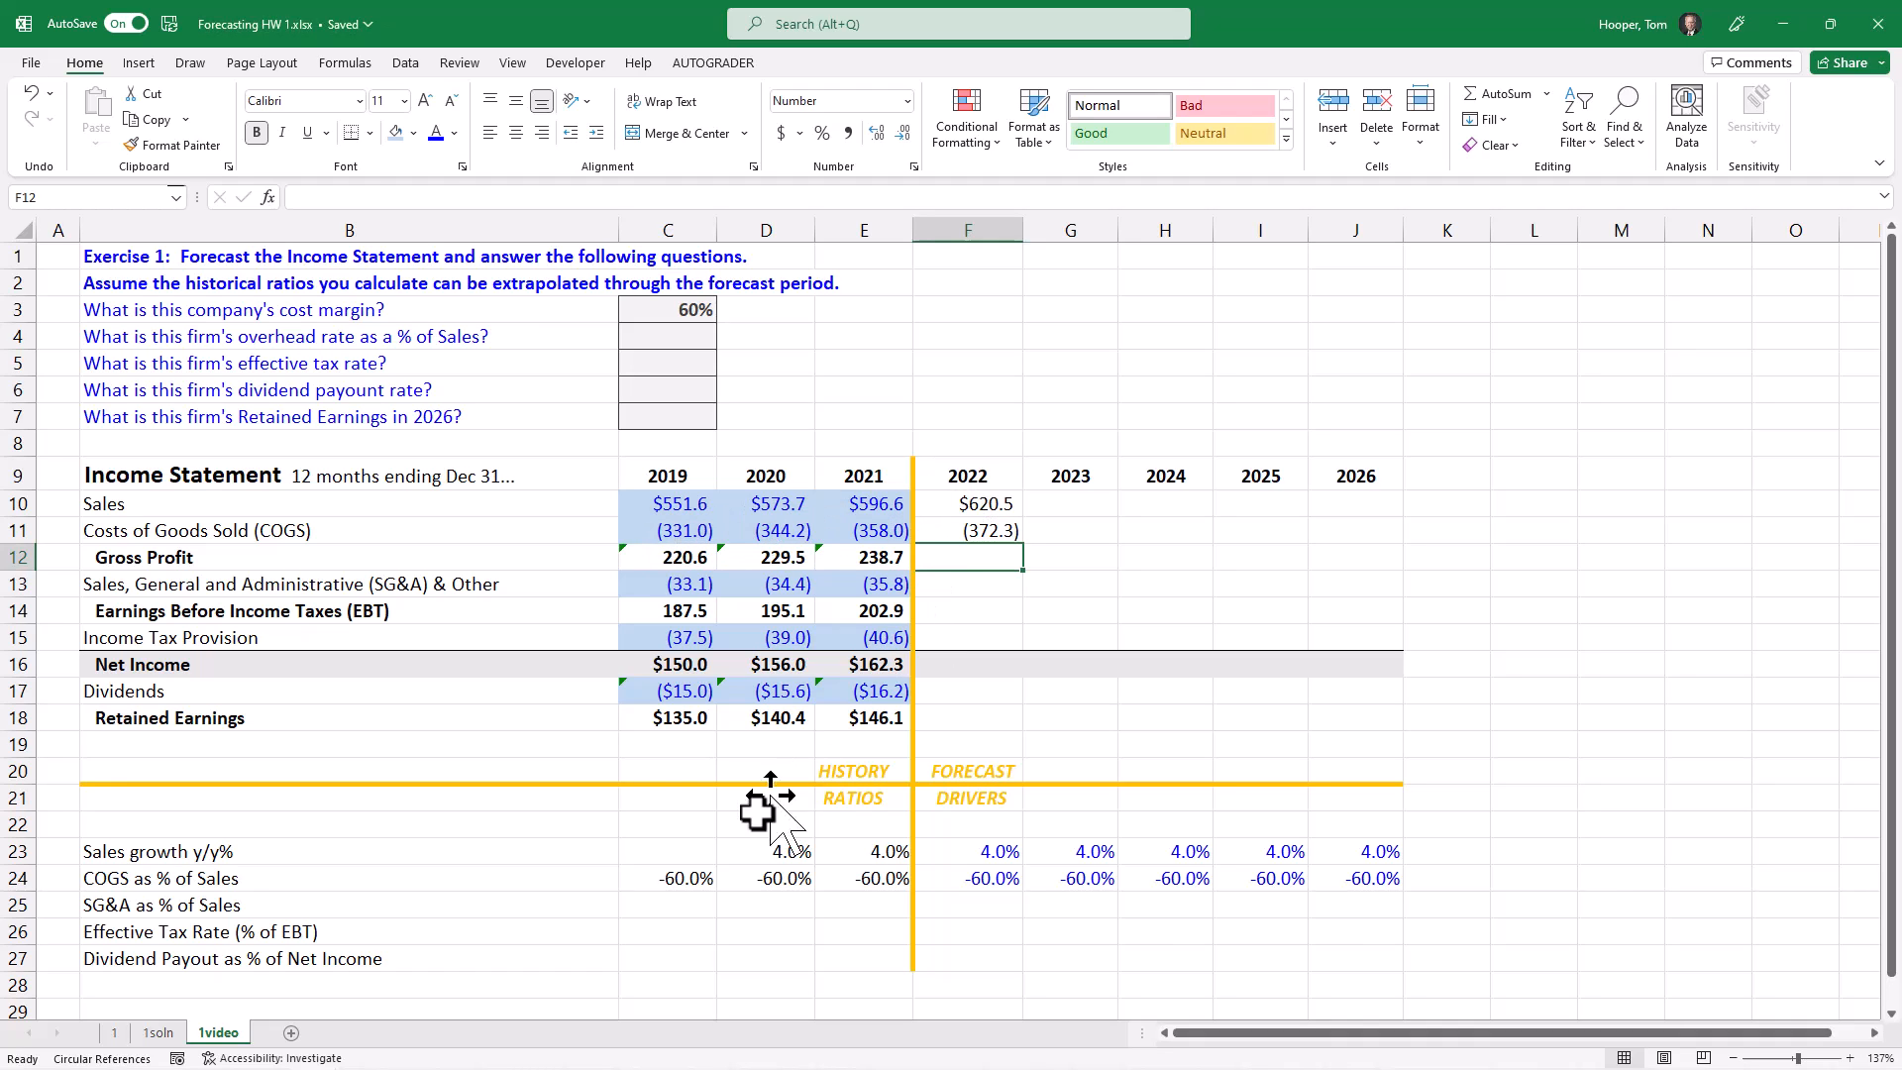
# Step: Calculate SG&A as a percentage of Sales for 2019 to 2021 in C25:E25 with =C13/C10 filled across
pyautogui.click(685, 905)
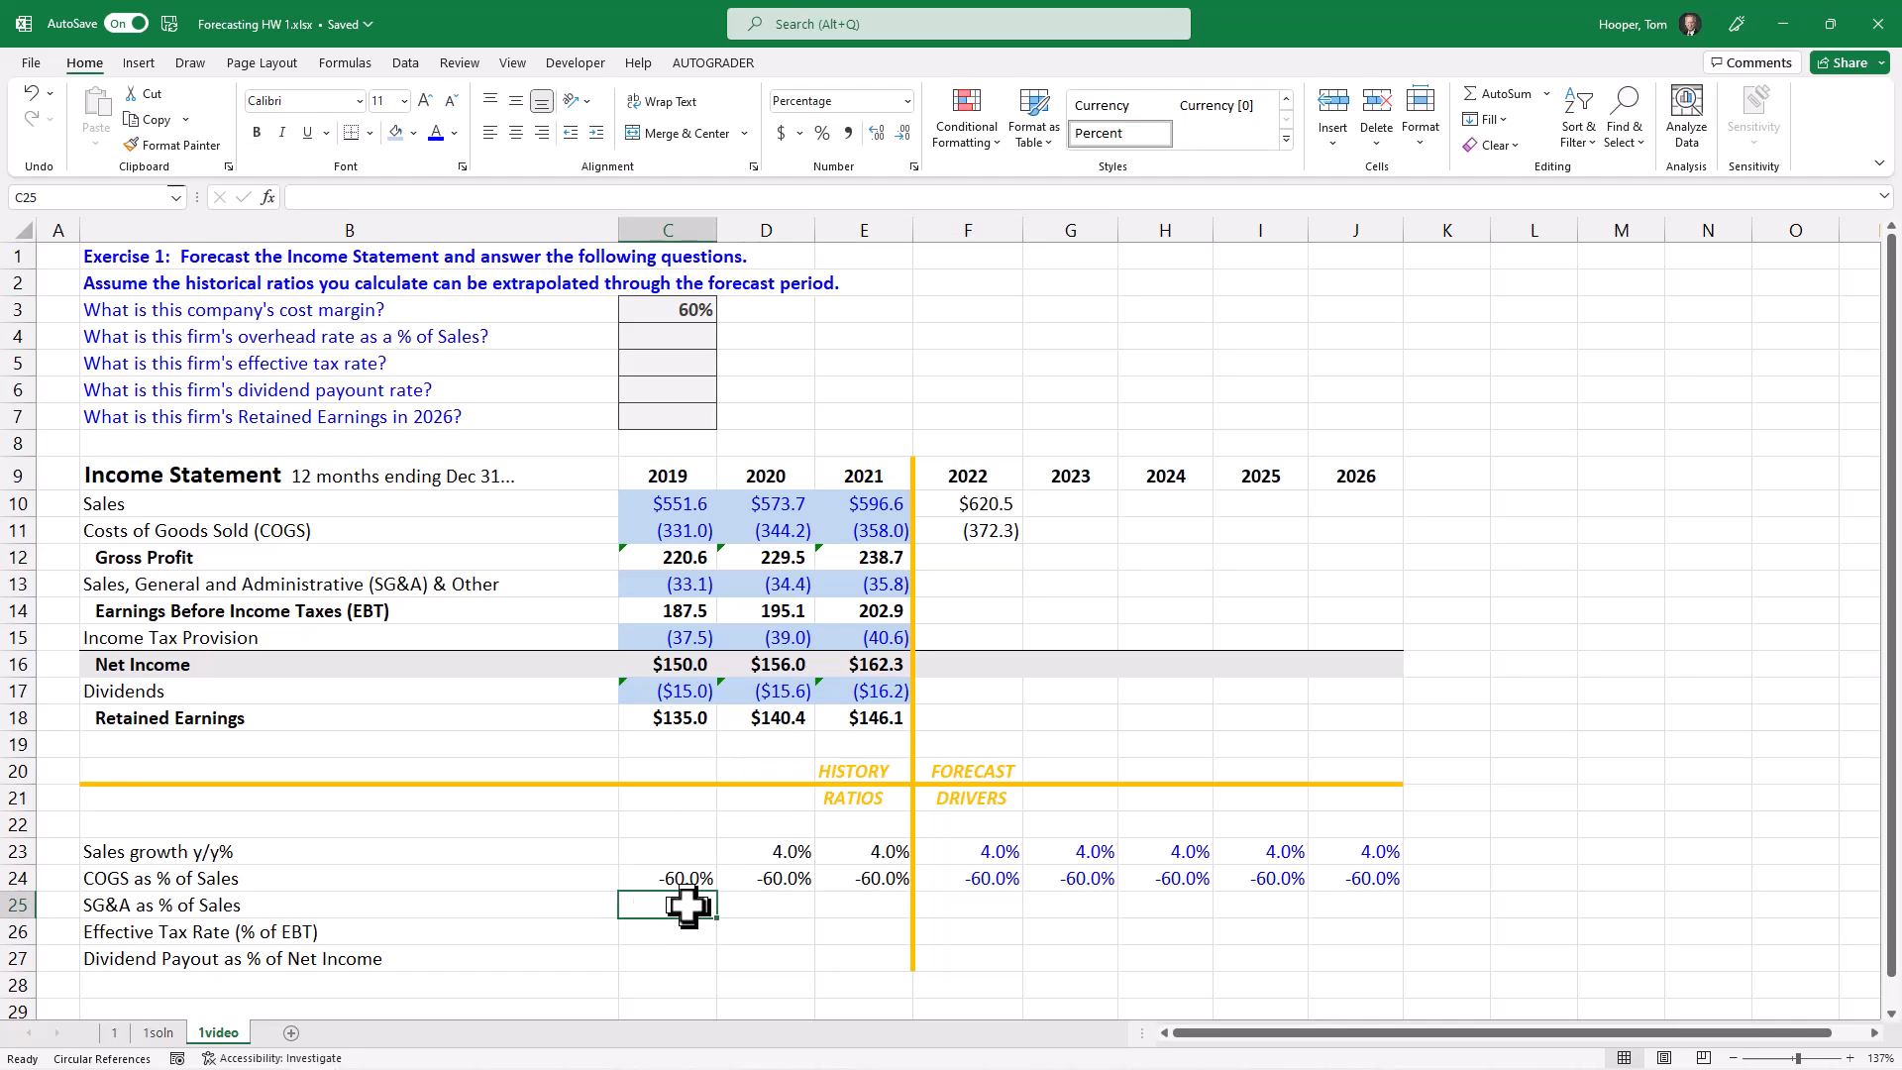
pyautogui.write('=C13/')
pyautogui.press('Up')
pyautogui.press('Up')
pyautogui.press('Up')
pyautogui.press('Up')
pyautogui.press('Up')
pyautogui.press('Up')
pyautogui.press('Up')
pyautogui.press('Up')
pyautogui.press('Up')
pyautogui.press('Up')
pyautogui.press('Up')
pyautogui.press('Up')
pyautogui.press('Up')
pyautogui.press('Up')
pyautogui.press('Up')
pyautogui.press('Return')
pyautogui.press('Up')
pyautogui.hotkey('shift', 'Right')
pyautogui.hotkey('shift', 'Right')
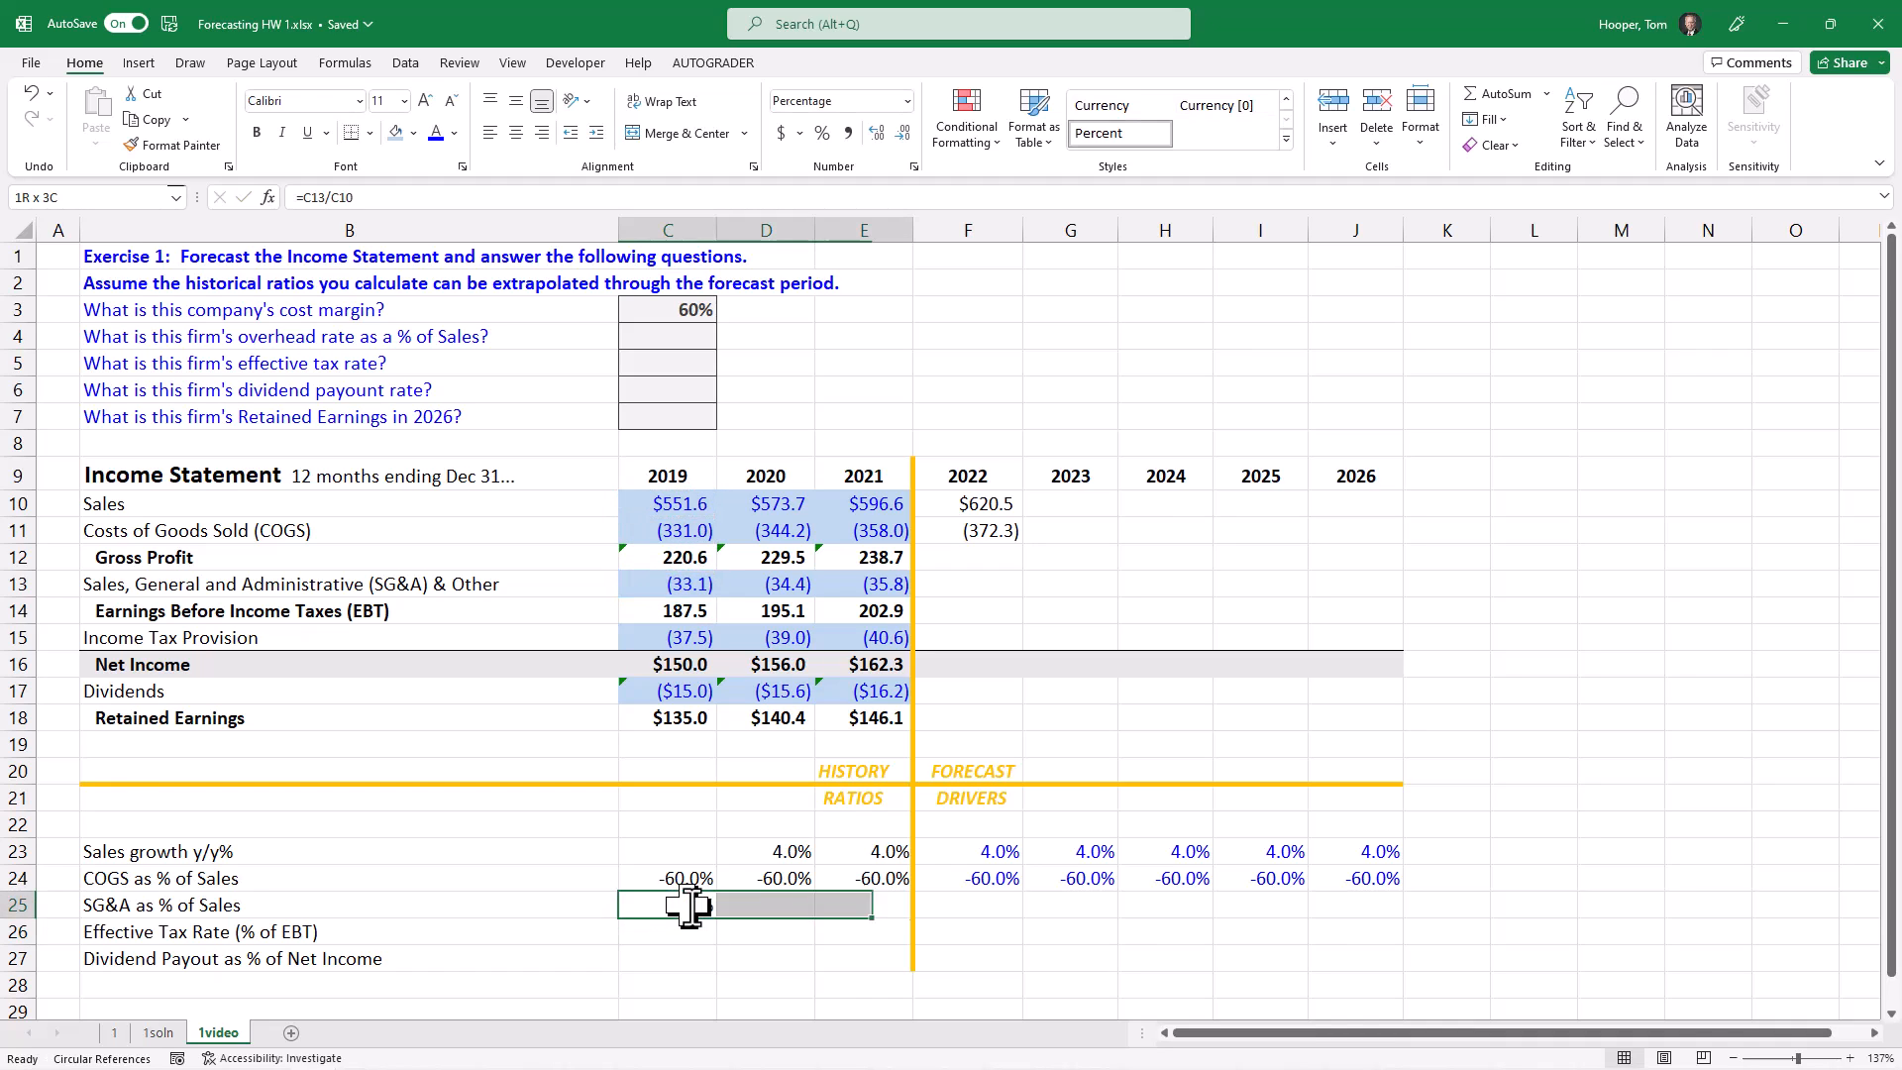
pyautogui.hotkey('ctrl', 'r')
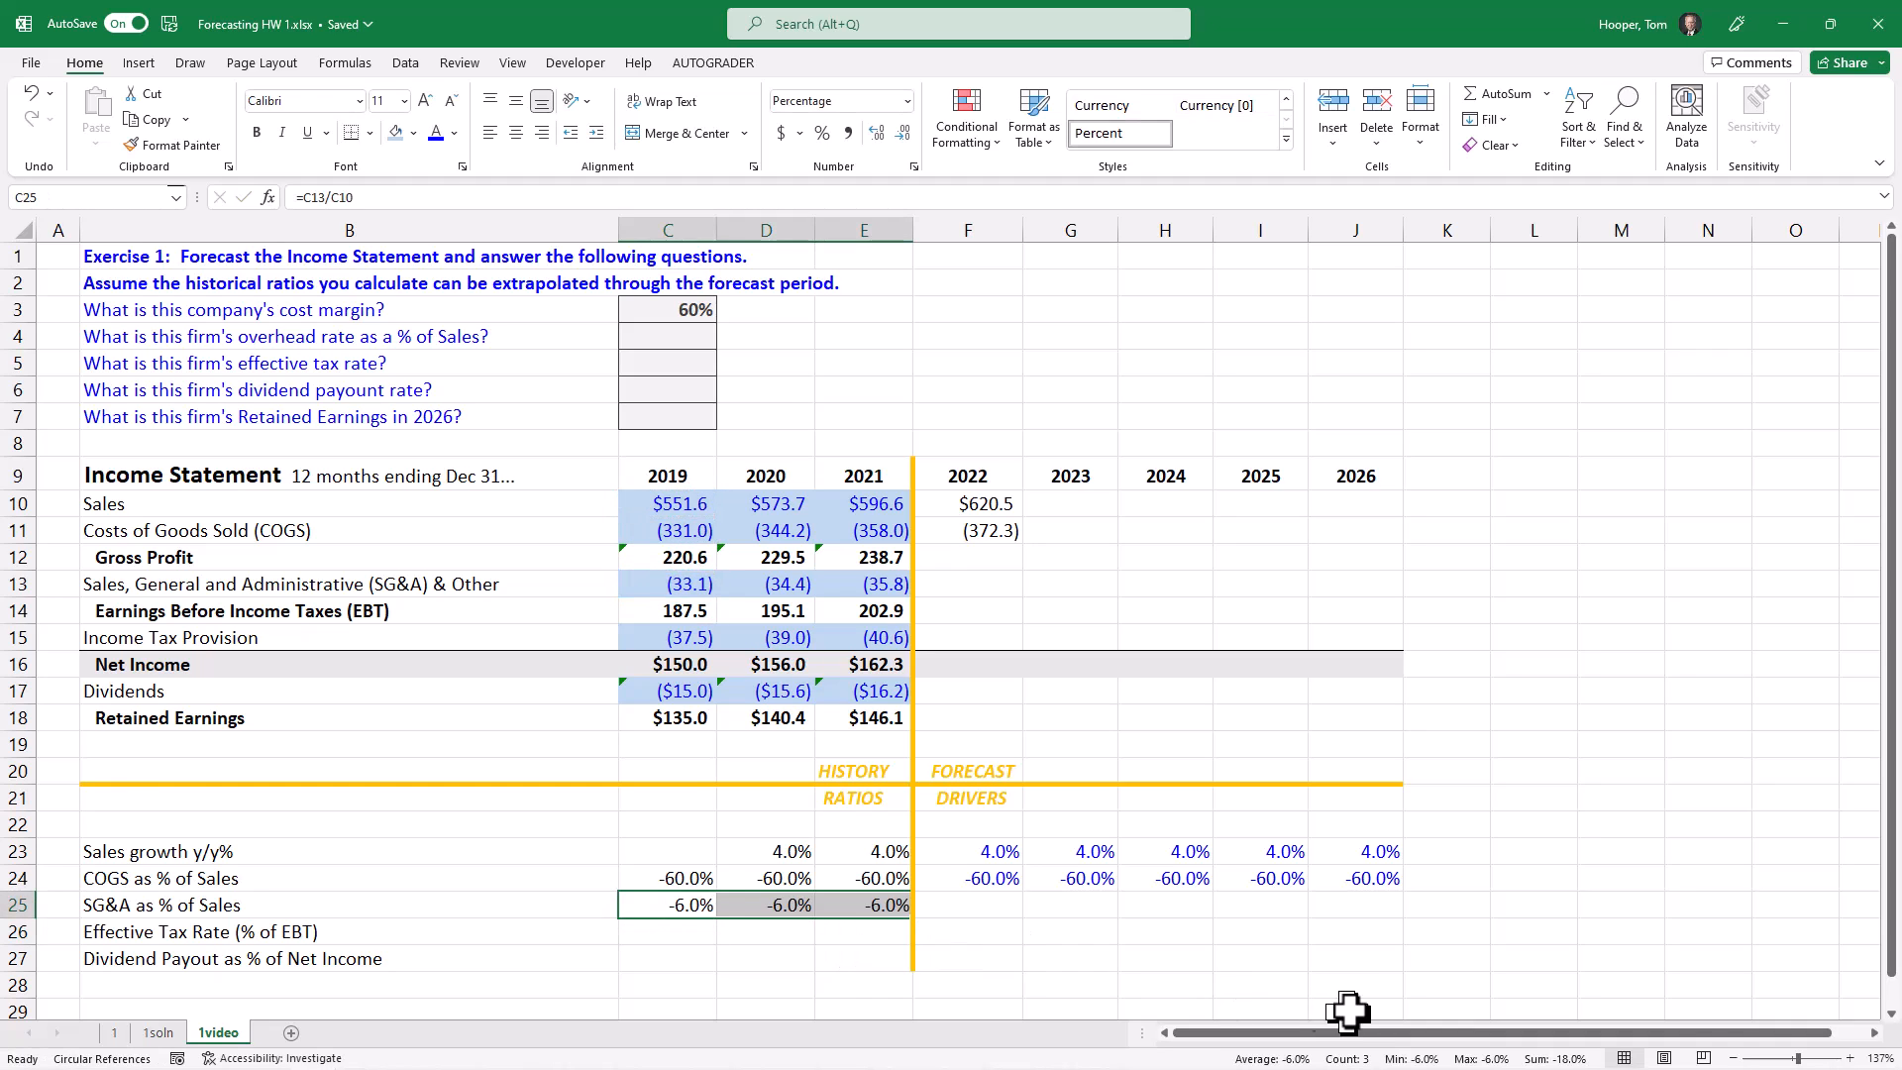
# Step: Set the SG&A as % of Sales drivers for 2022 to 2026 in F25:J25 to the prior year's ratio with =E25
pyautogui.press('Right')
pyautogui.press('Right')
pyautogui.press('Right')
pyautogui.hotkey('shift', 'Right')
pyautogui.hotkey('shift', 'Right')
pyautogui.hotkey('shift', 'Right')
pyautogui.hotkey('shift', 'Right')
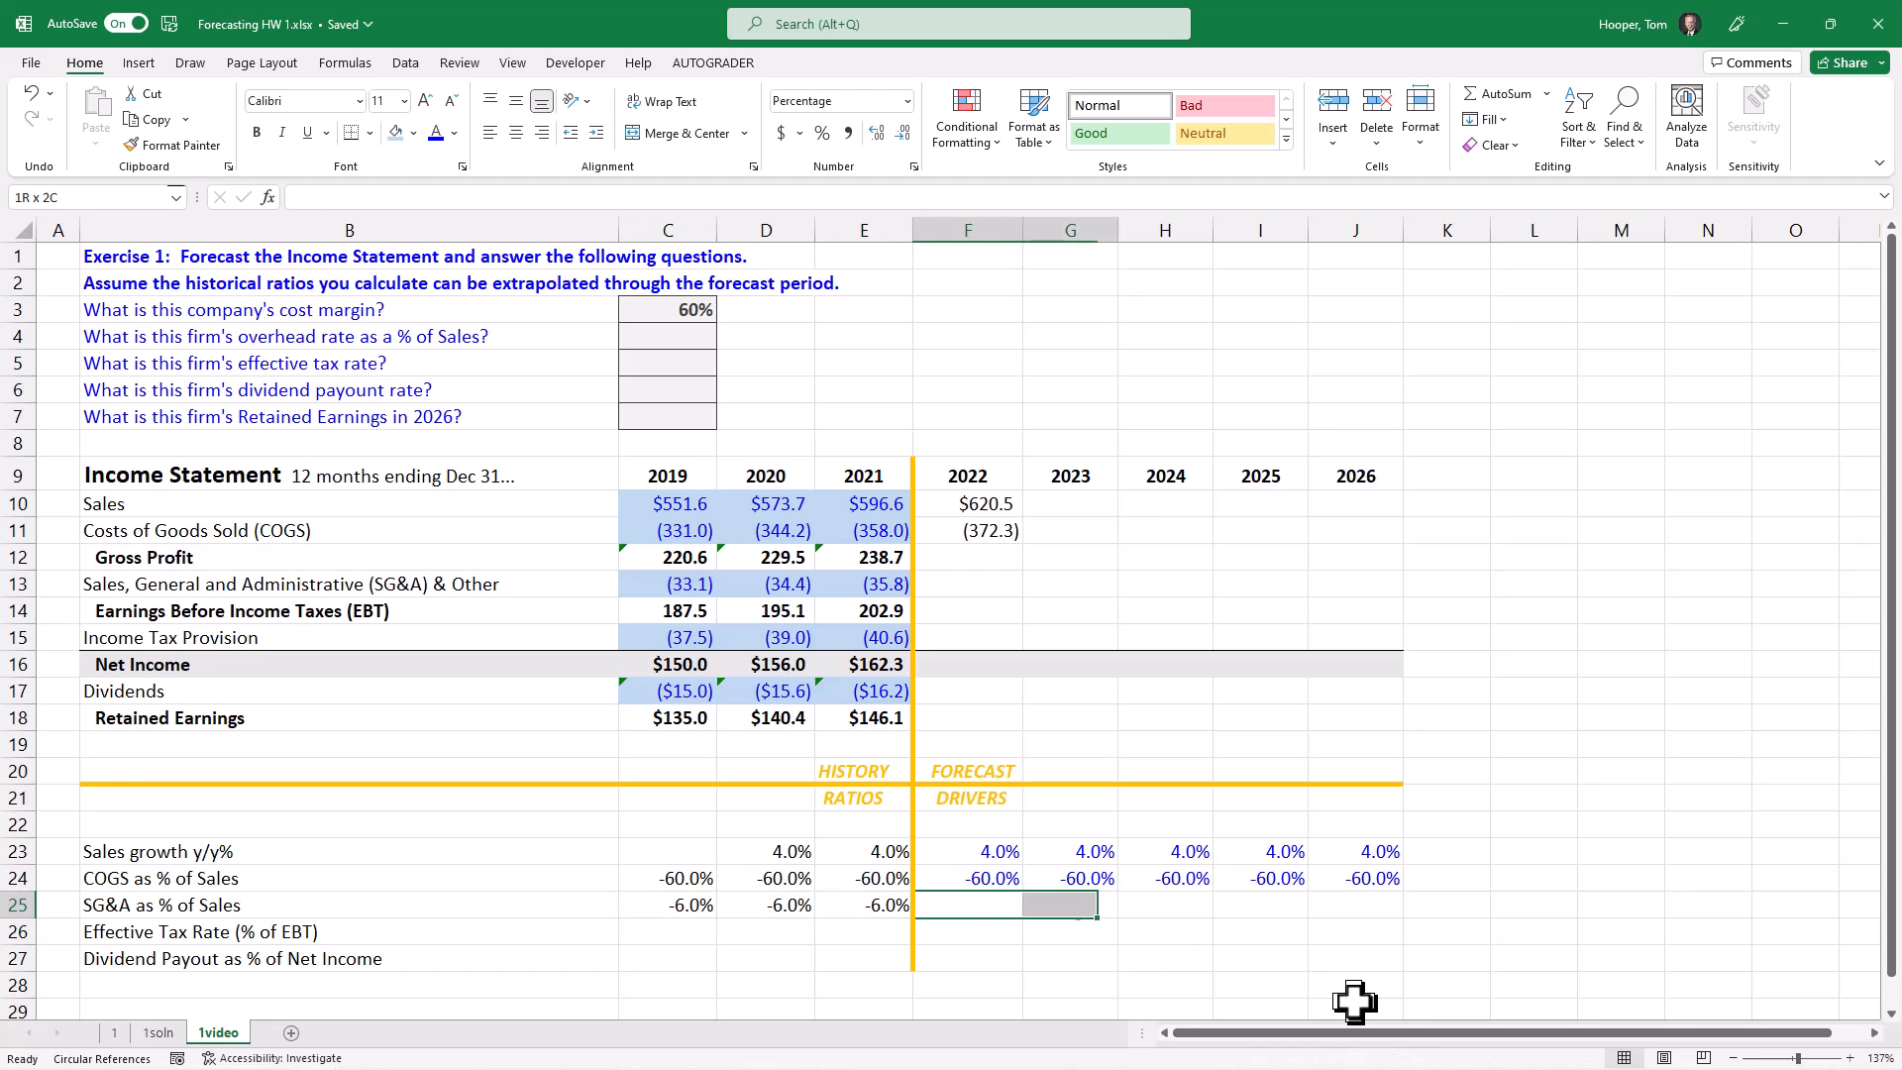
pyautogui.write('=')
pyautogui.press('Left')
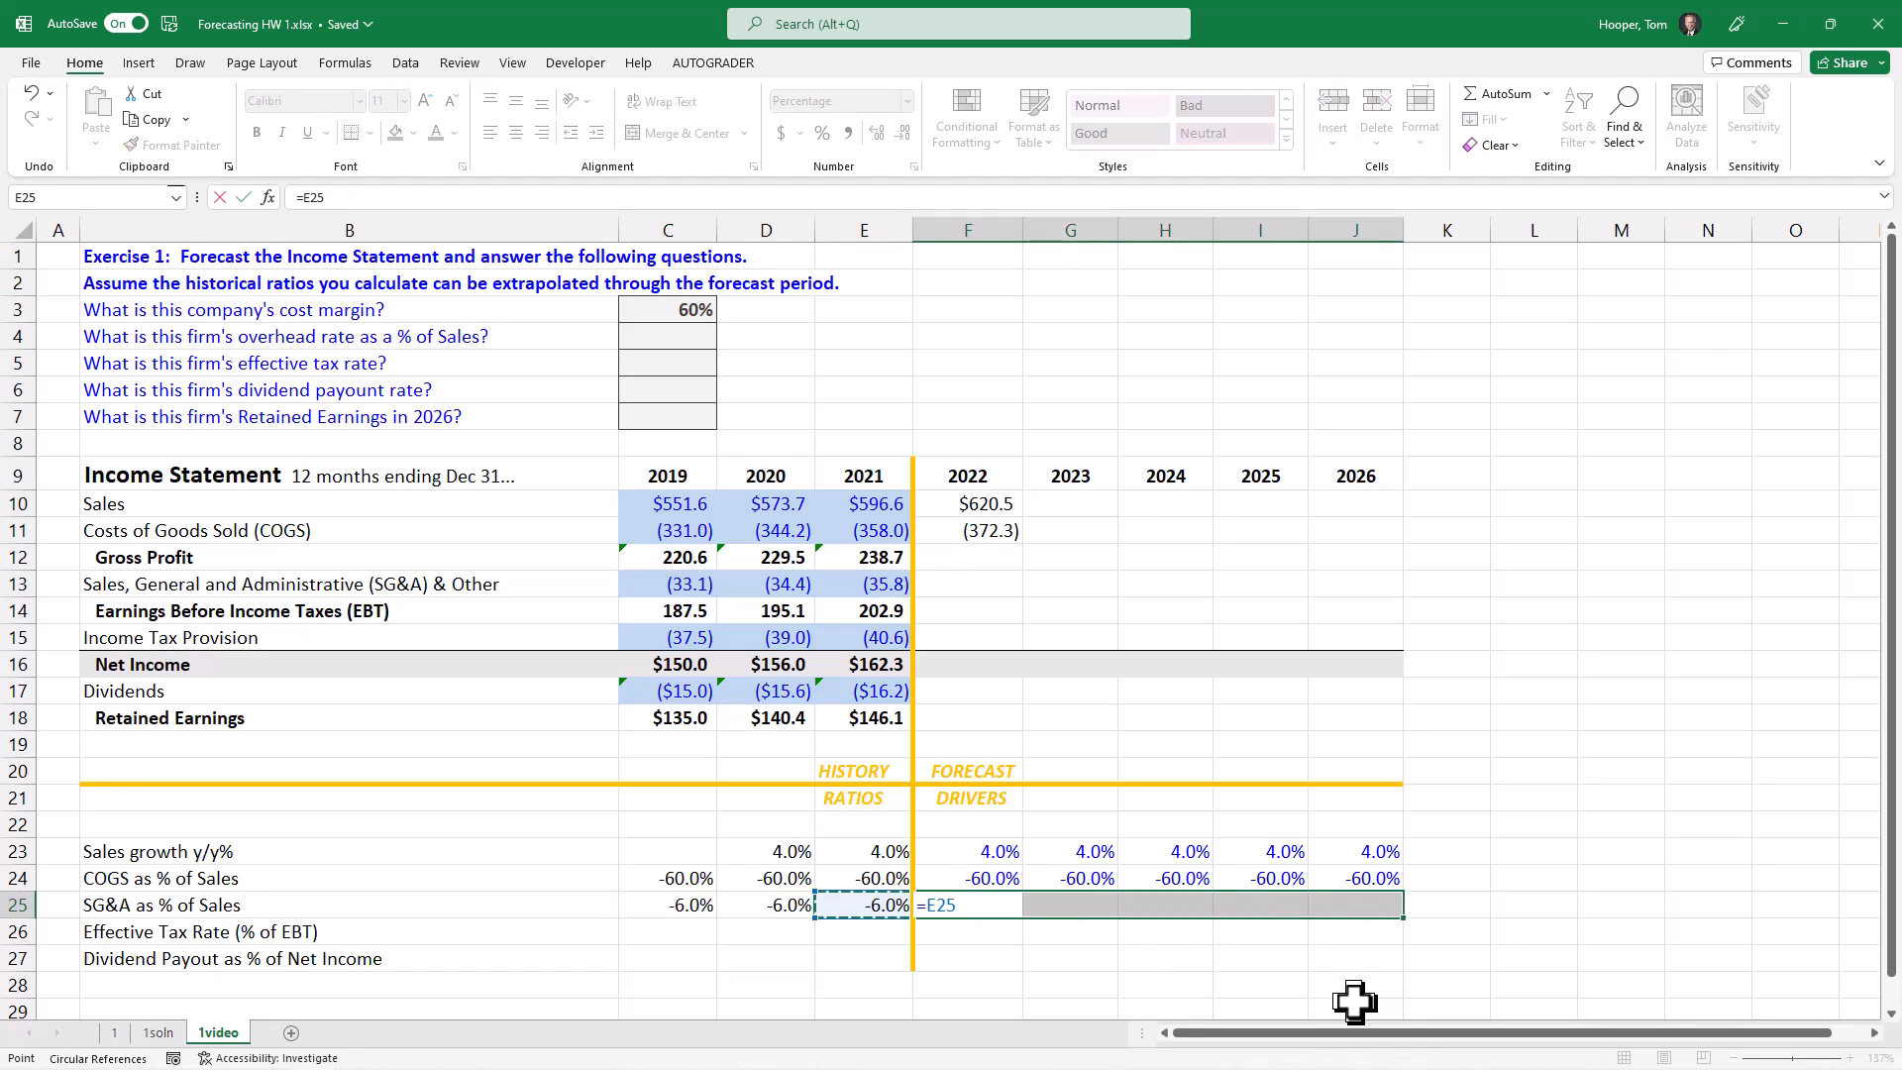
pyautogui.hotkey('ctrl', 'Return')
# Step: Forecast 2022 SG&A in F13 from Sales and the SG&A driver with the formula =F10*F25
pyautogui.press('Up')
pyautogui.press('Up')
pyautogui.press('Up')
pyautogui.press('Up')
pyautogui.press('Up')
pyautogui.press('Up')
pyautogui.press('Up')
pyautogui.press('Up')
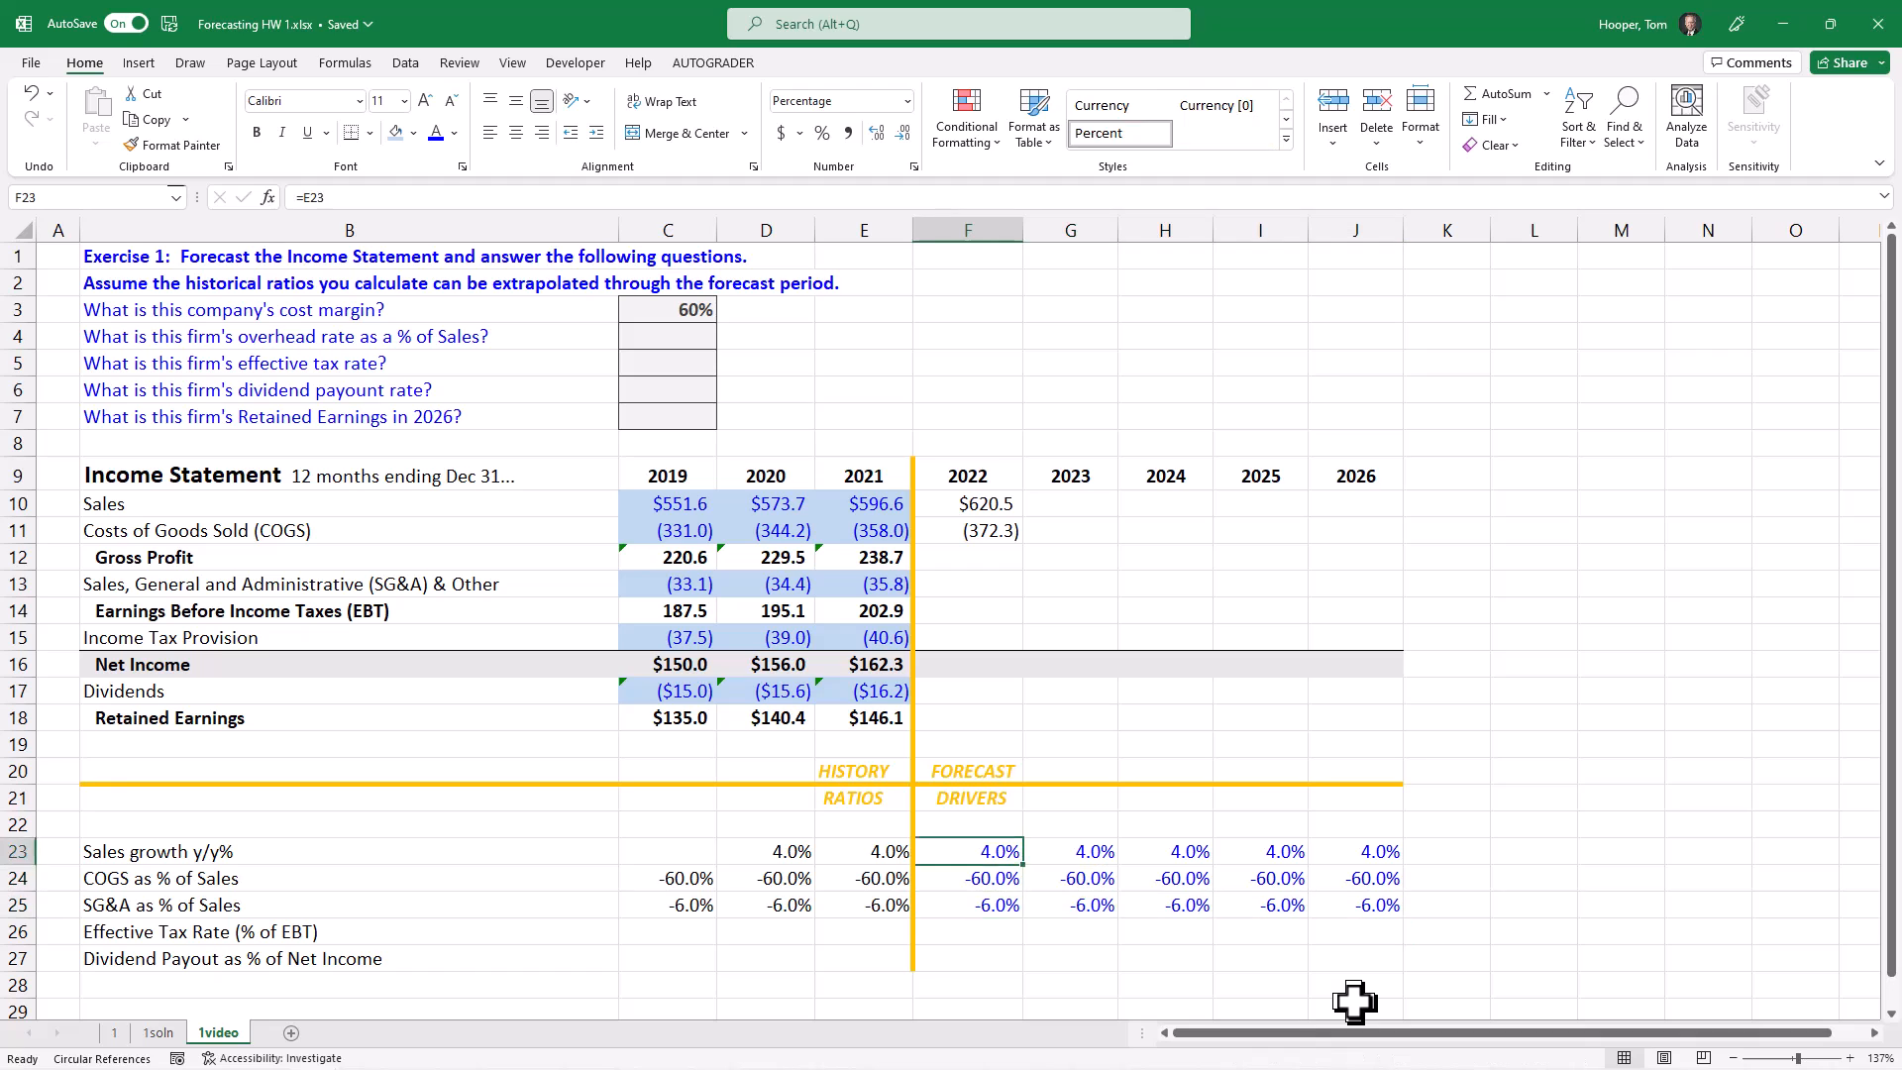
pyautogui.press('Up')
pyautogui.press('Up')
pyautogui.press('Up')
pyautogui.press('Up')
pyautogui.press('Up')
pyautogui.press('Up')
pyautogui.press('Down')
pyautogui.press('Down')
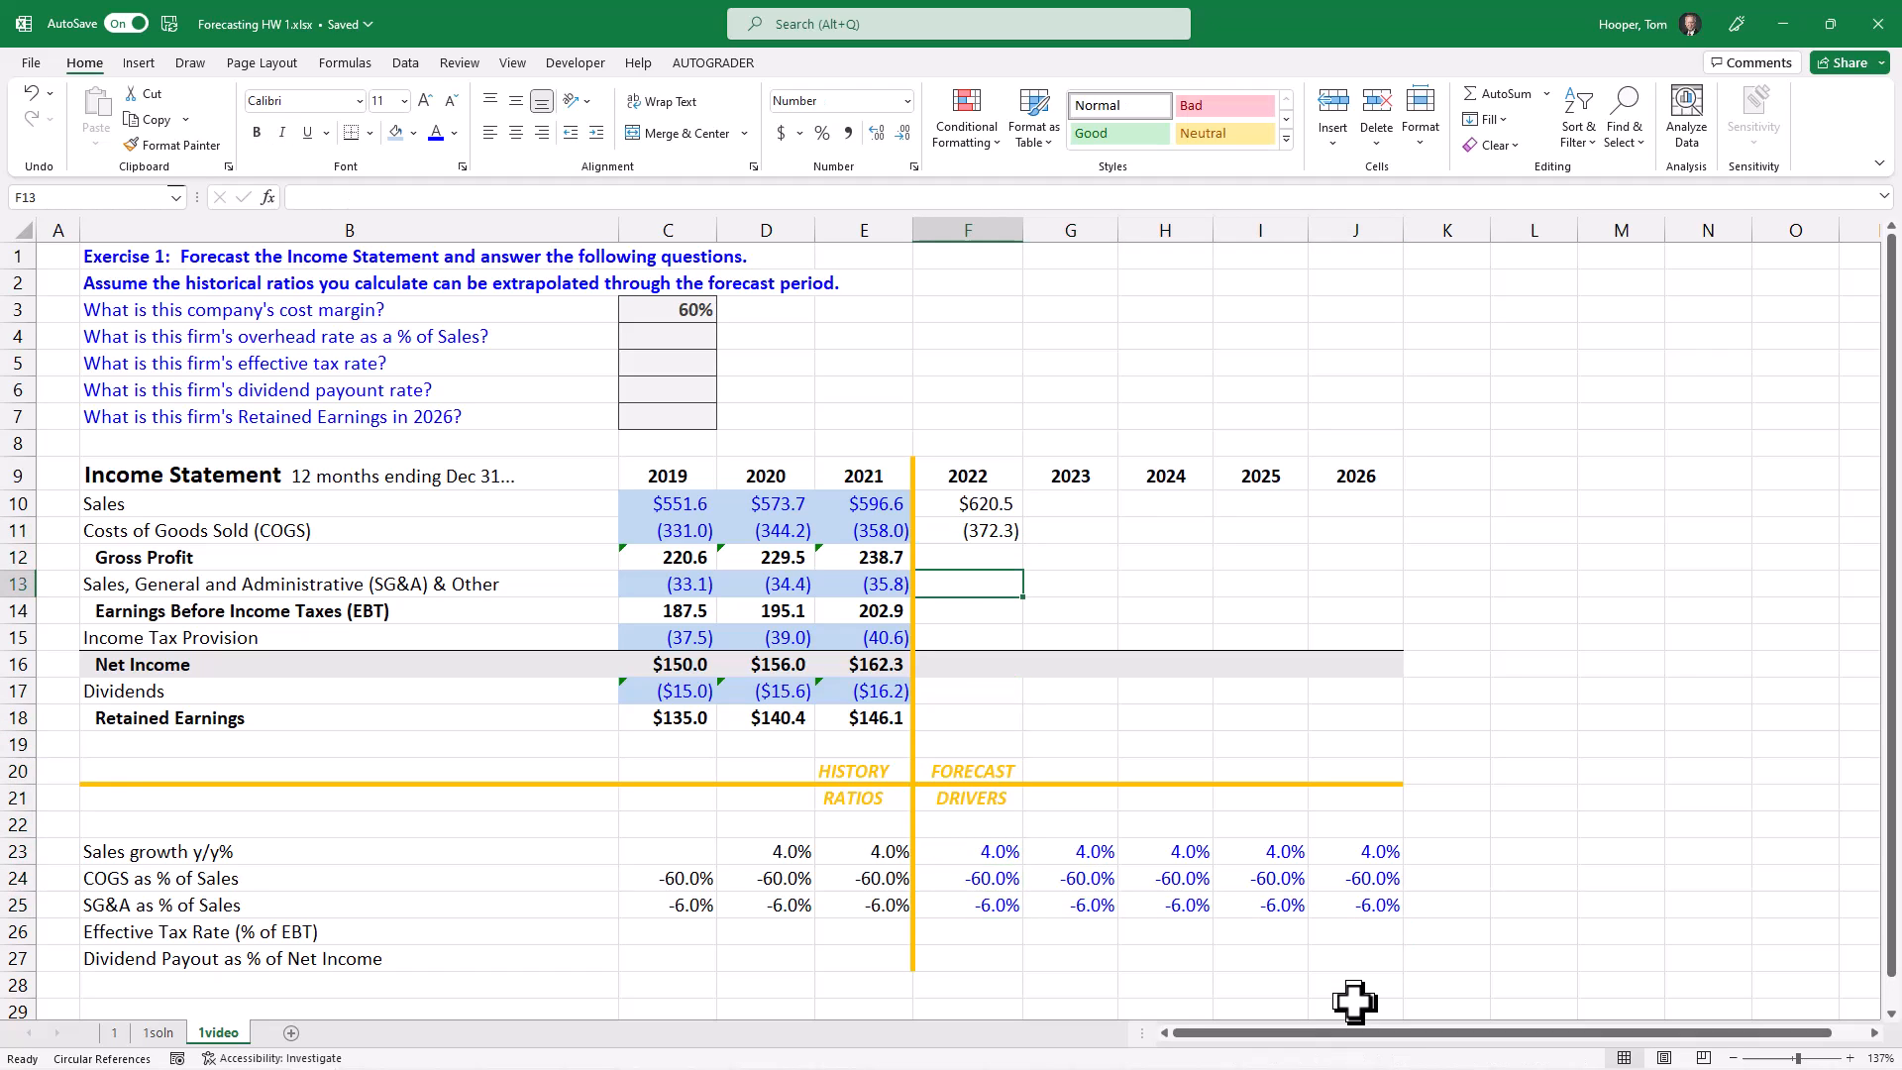
pyautogui.write('=')
pyautogui.press('Up')
pyautogui.press('Up')
pyautogui.press('Up')
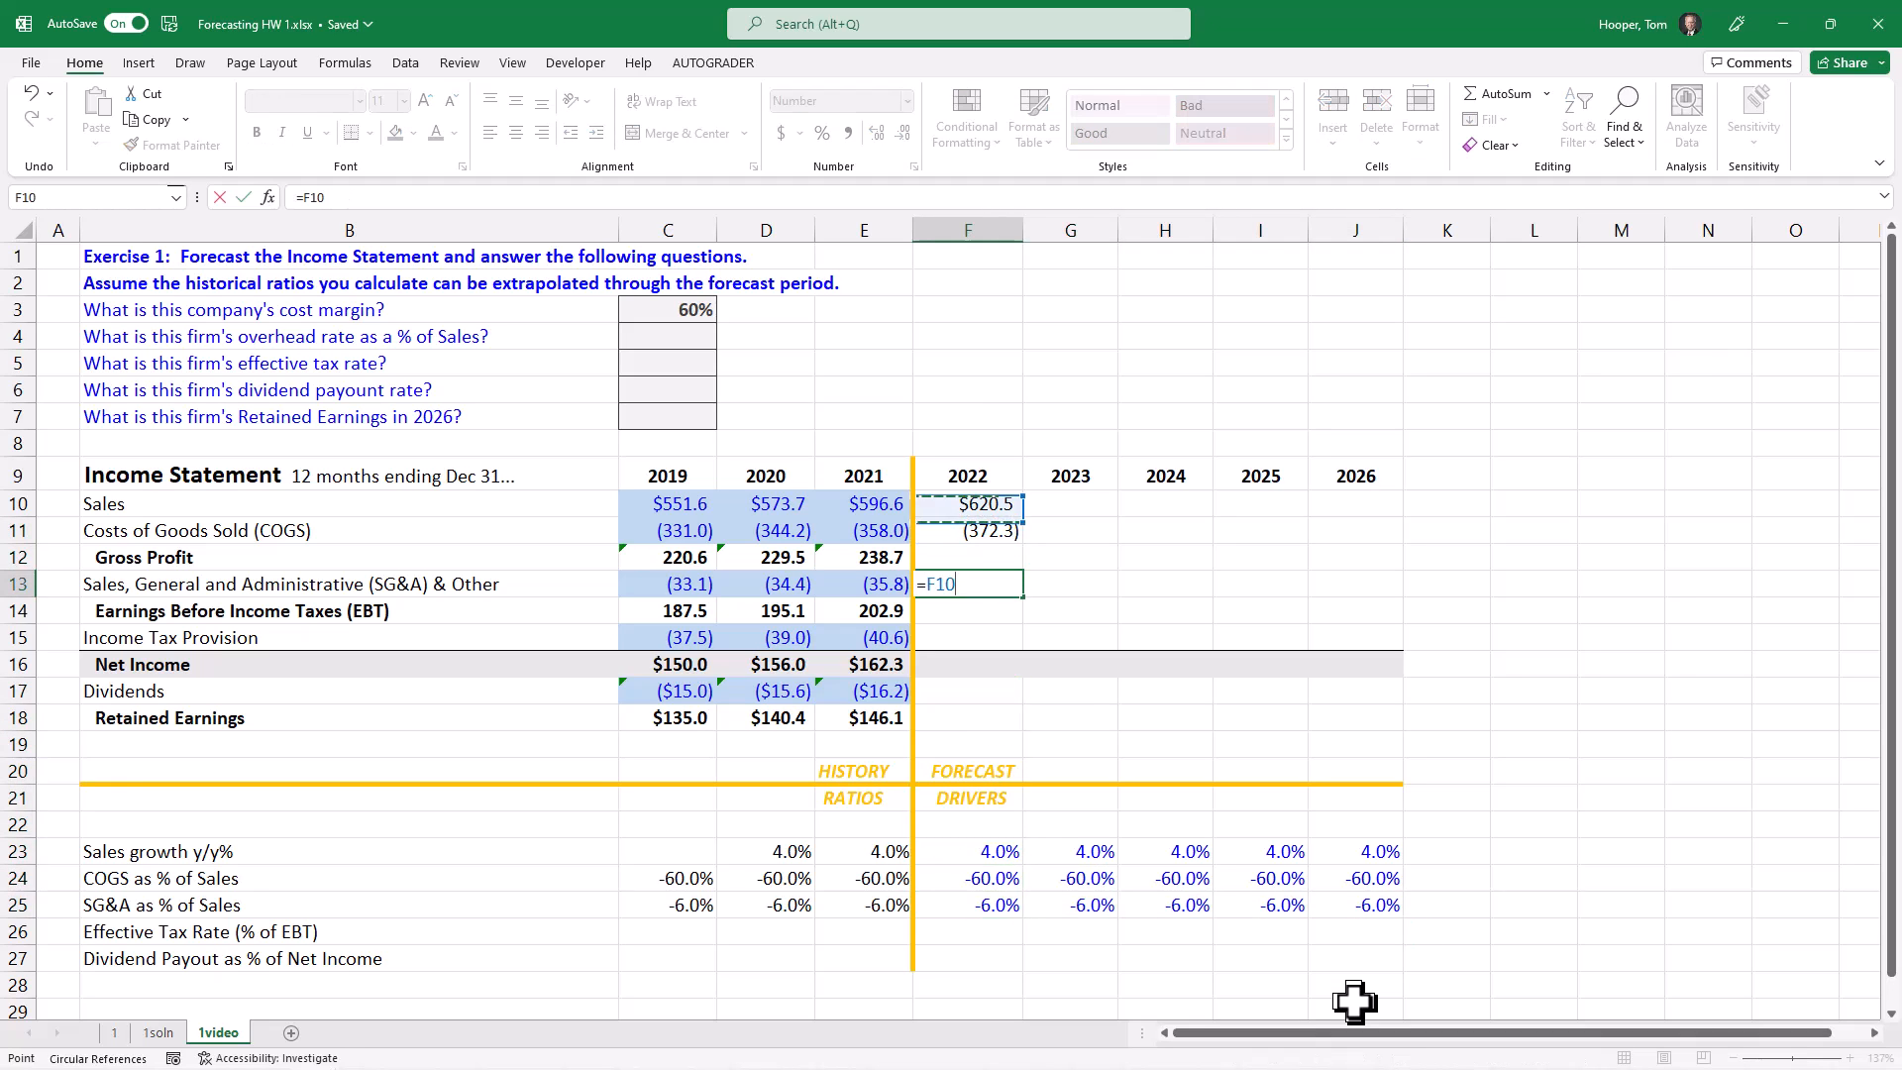
pyautogui.write('*')
pyautogui.press('Down')
pyautogui.press('Down')
pyautogui.press('Down')
pyautogui.press('Down')
pyautogui.press('Down')
pyautogui.press('Down')
pyautogui.press('Down')
pyautogui.press('Down')
pyautogui.press('Down')
pyautogui.press('Down')
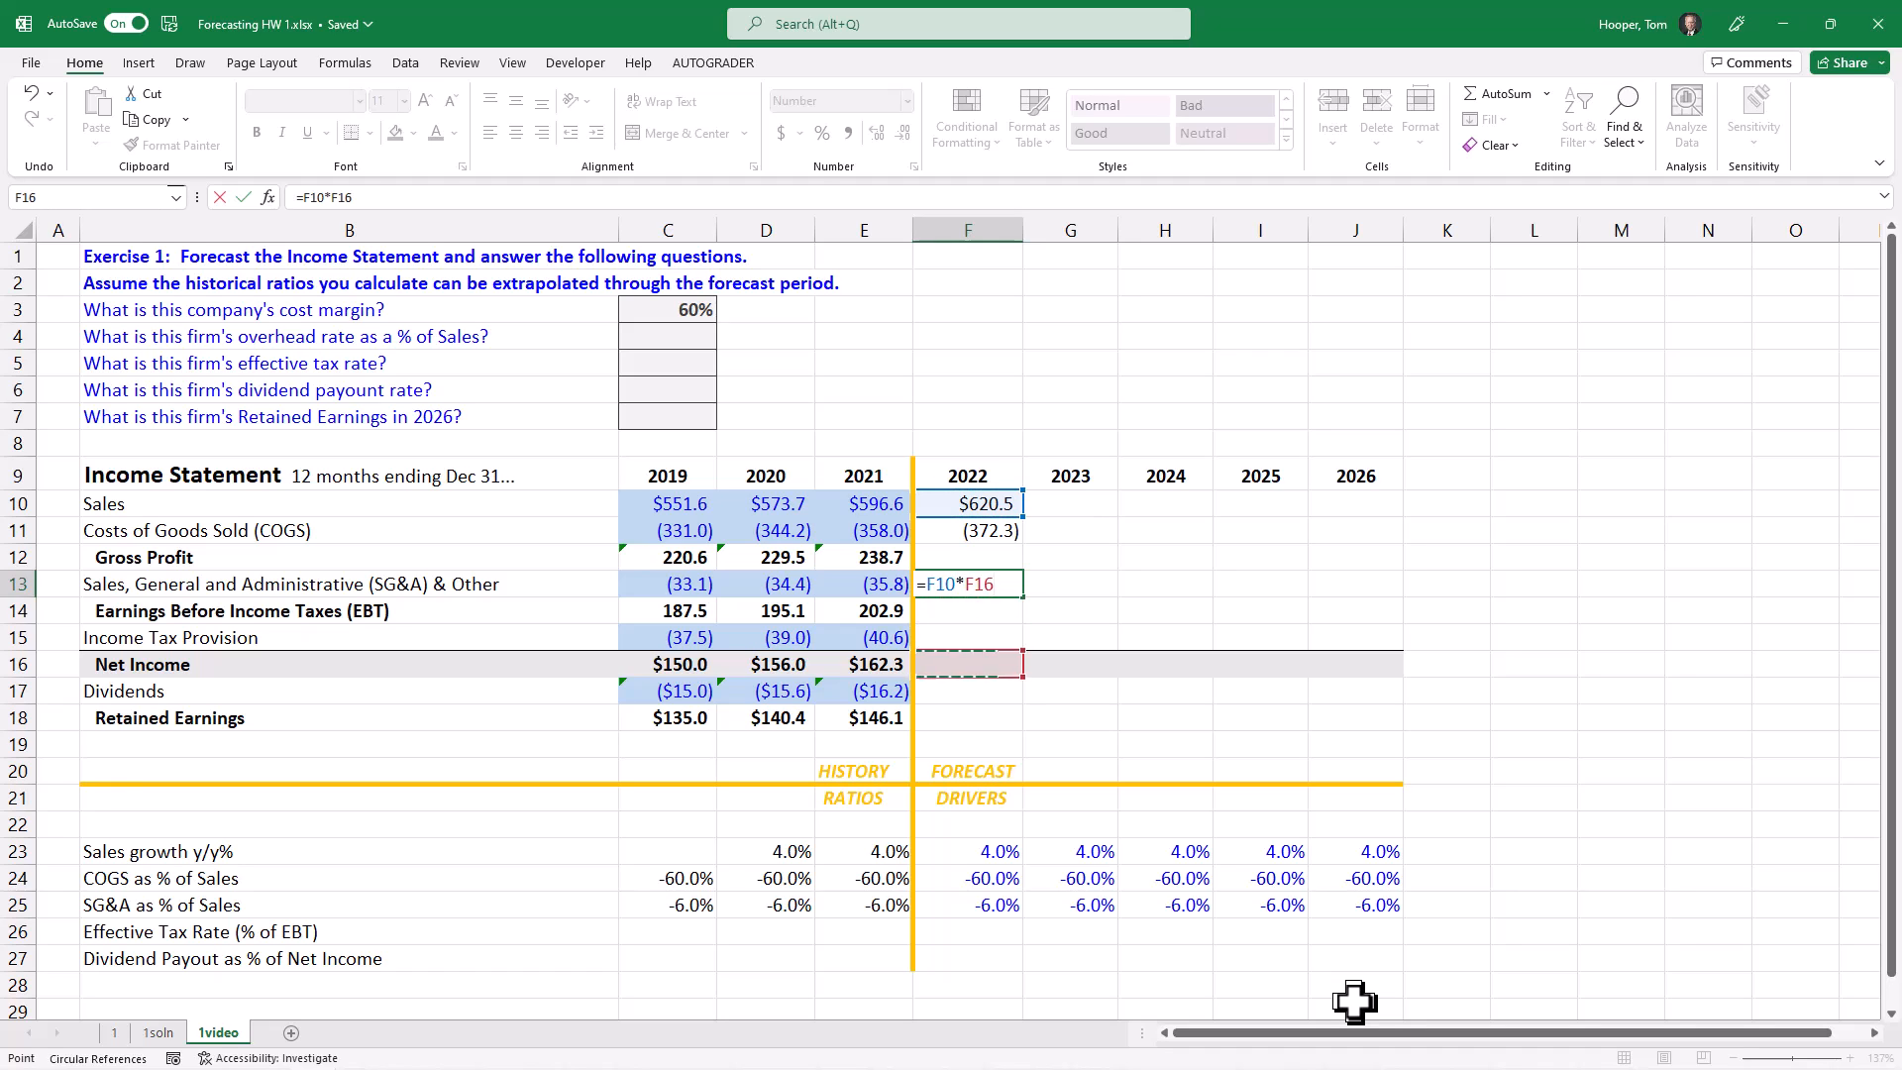
pyautogui.press('Down')
pyautogui.press('Down')
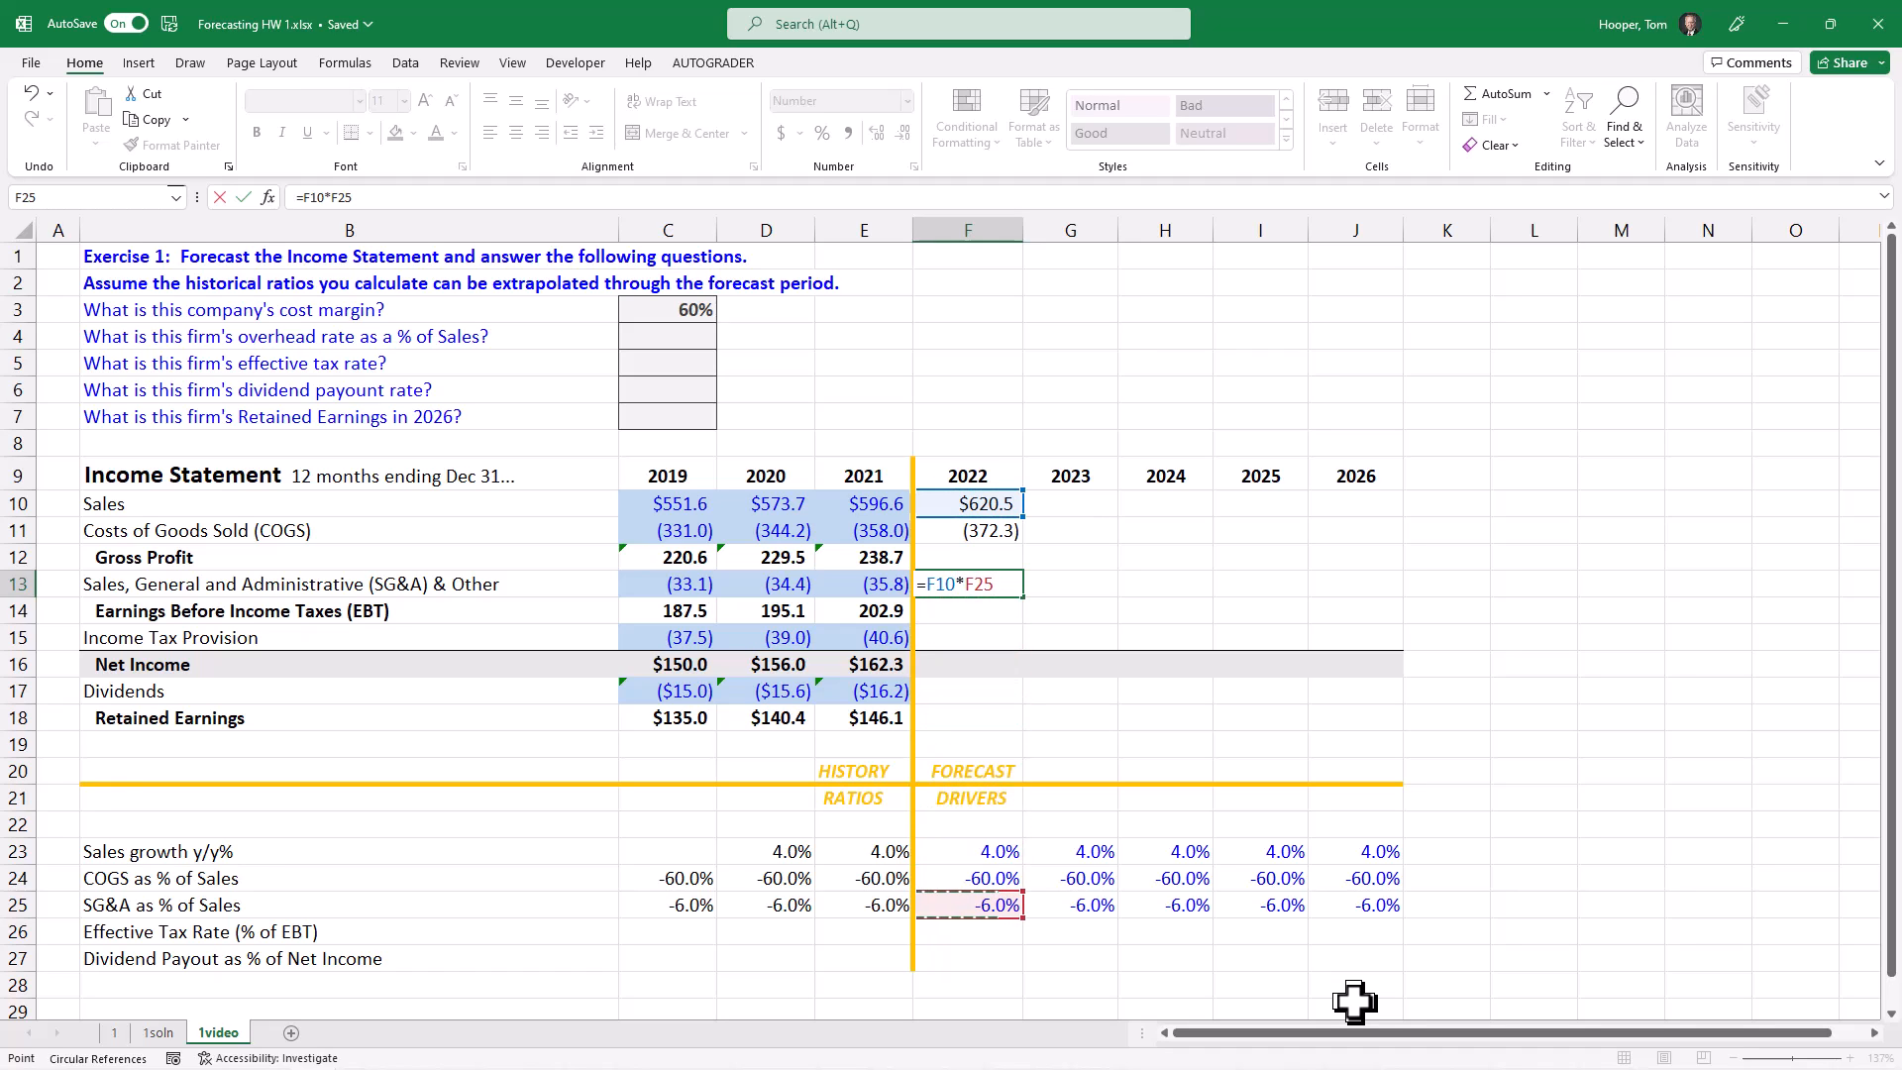
pyautogui.press('Return')
pyautogui.press('Up')
pyautogui.hotkey('shift', 'Right')
pyautogui.hotkey('shift', 'Right')
pyautogui.hotkey('shift', 'Right')
pyautogui.press('Left')
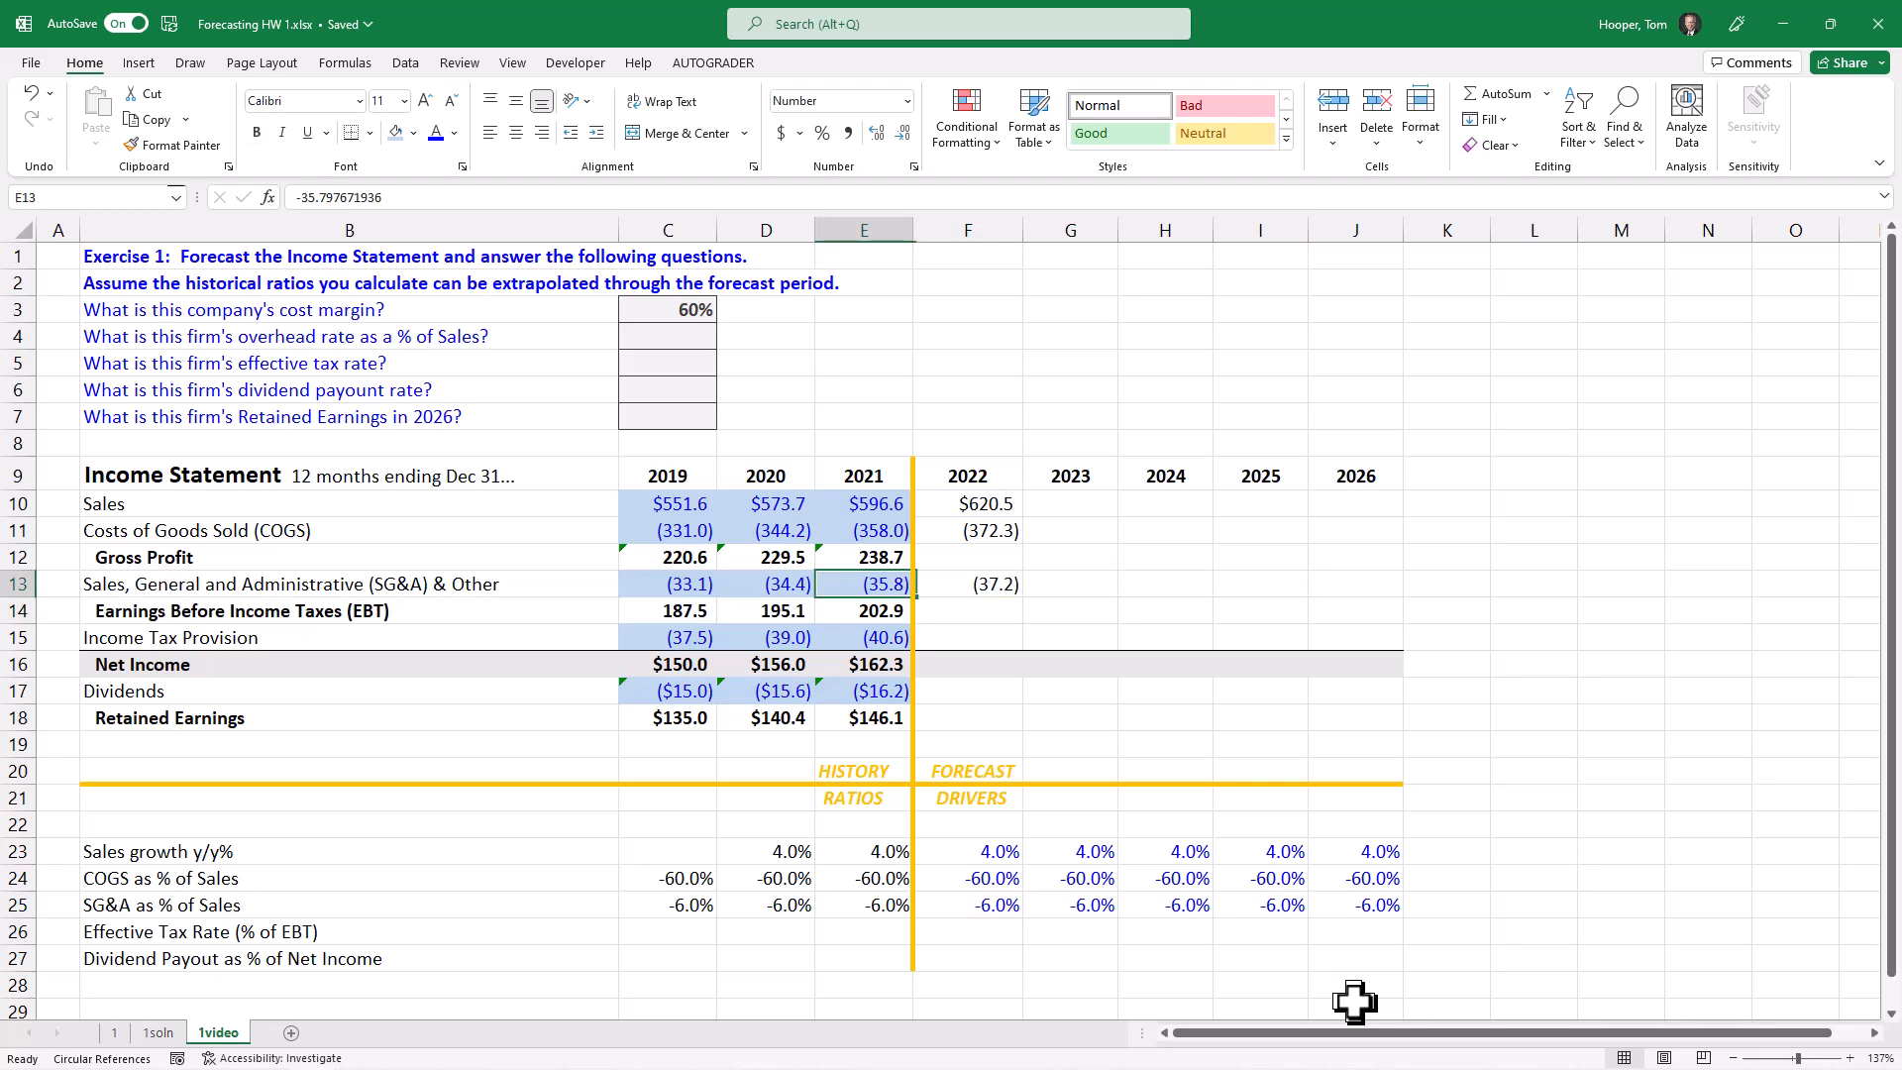
pyautogui.click(953, 585)
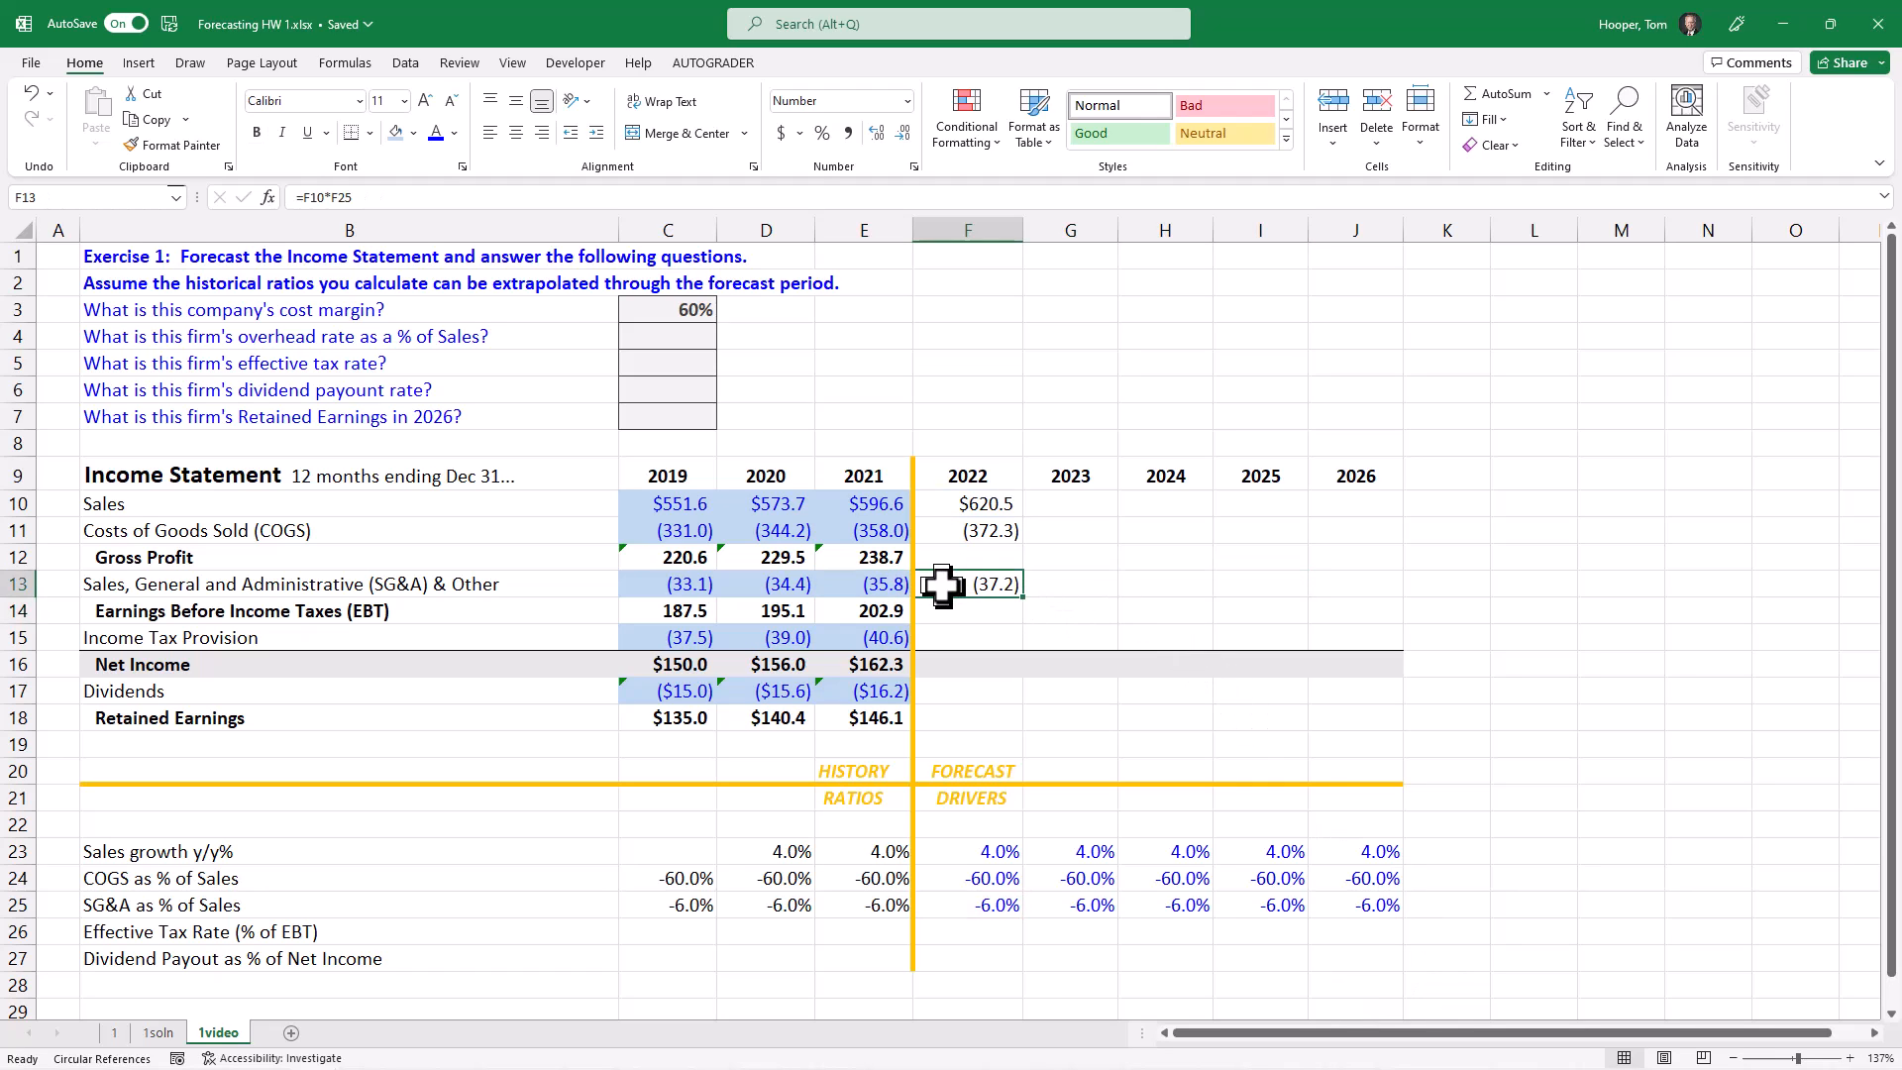
# Step: Answer the overhead rate as a % of Sales question in C4 with 37.2%
pyautogui.click(677, 344)
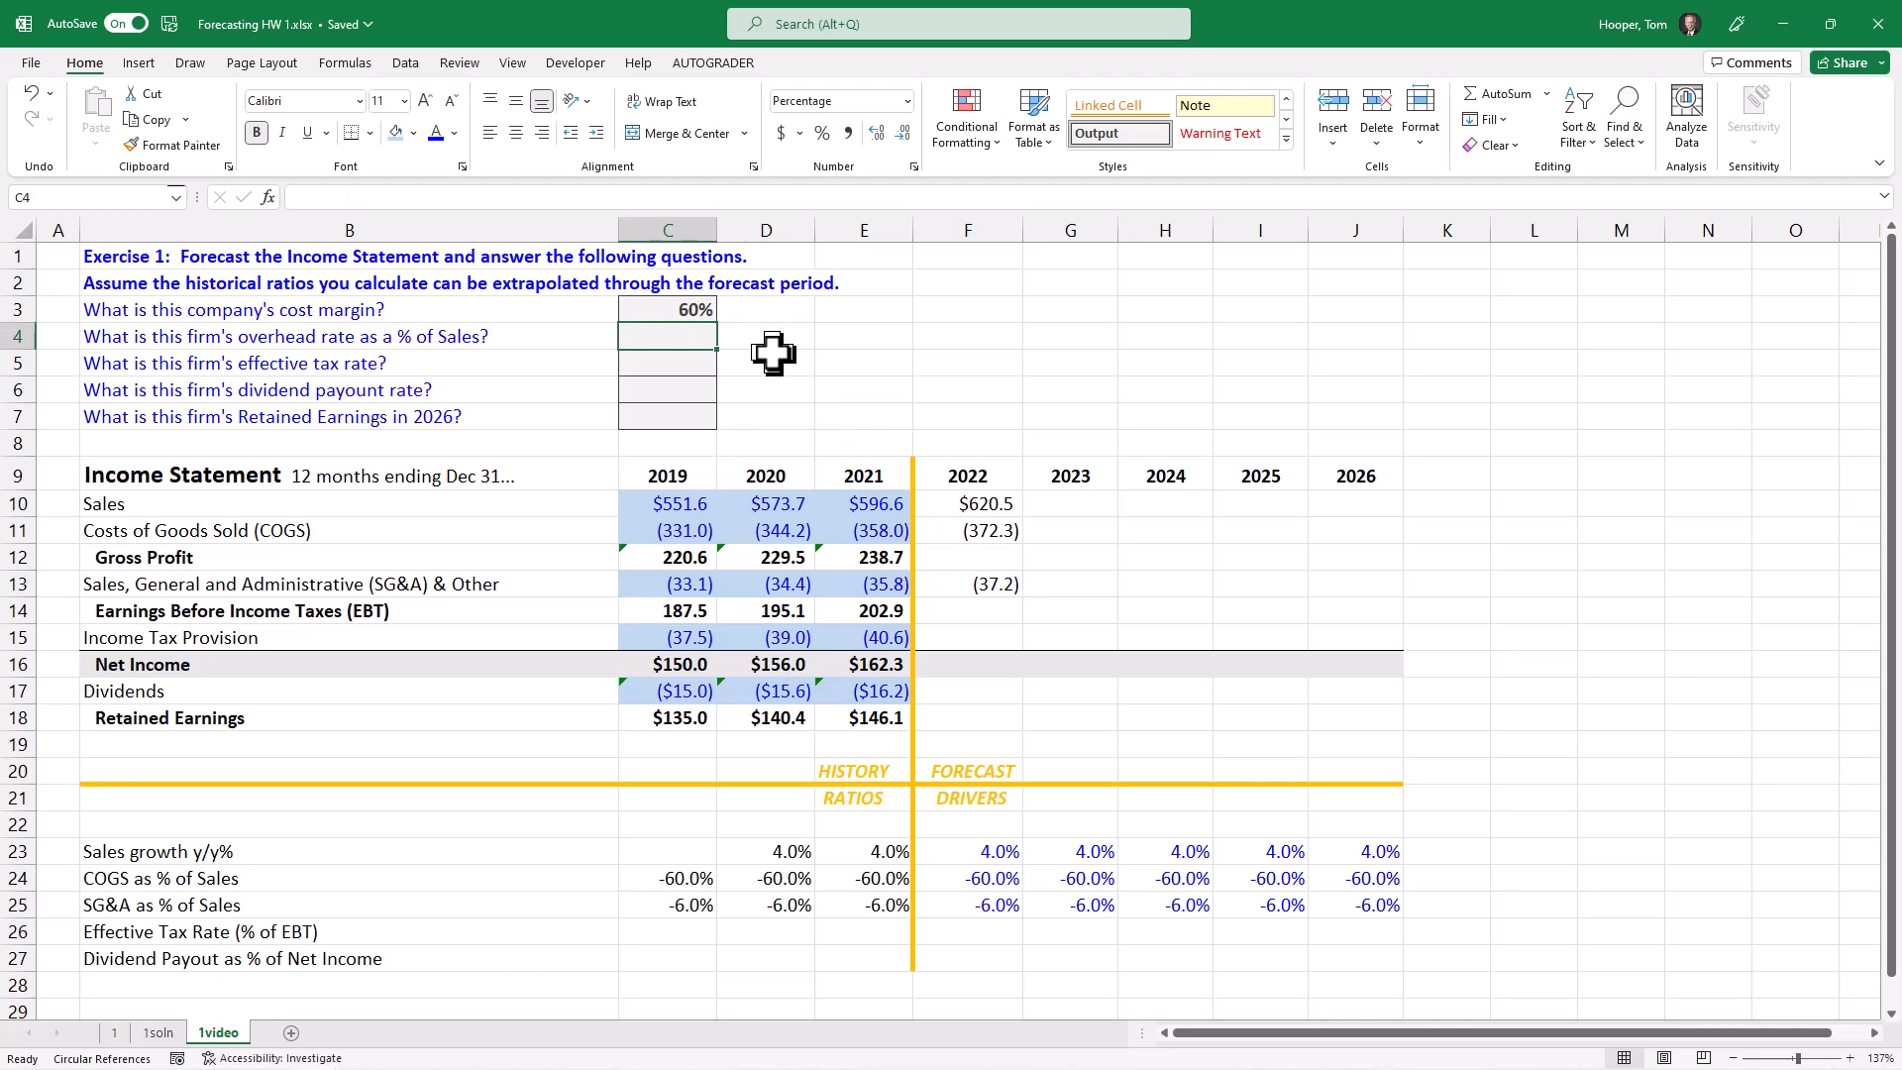
pyautogui.write('37')
pyautogui.write('.2')
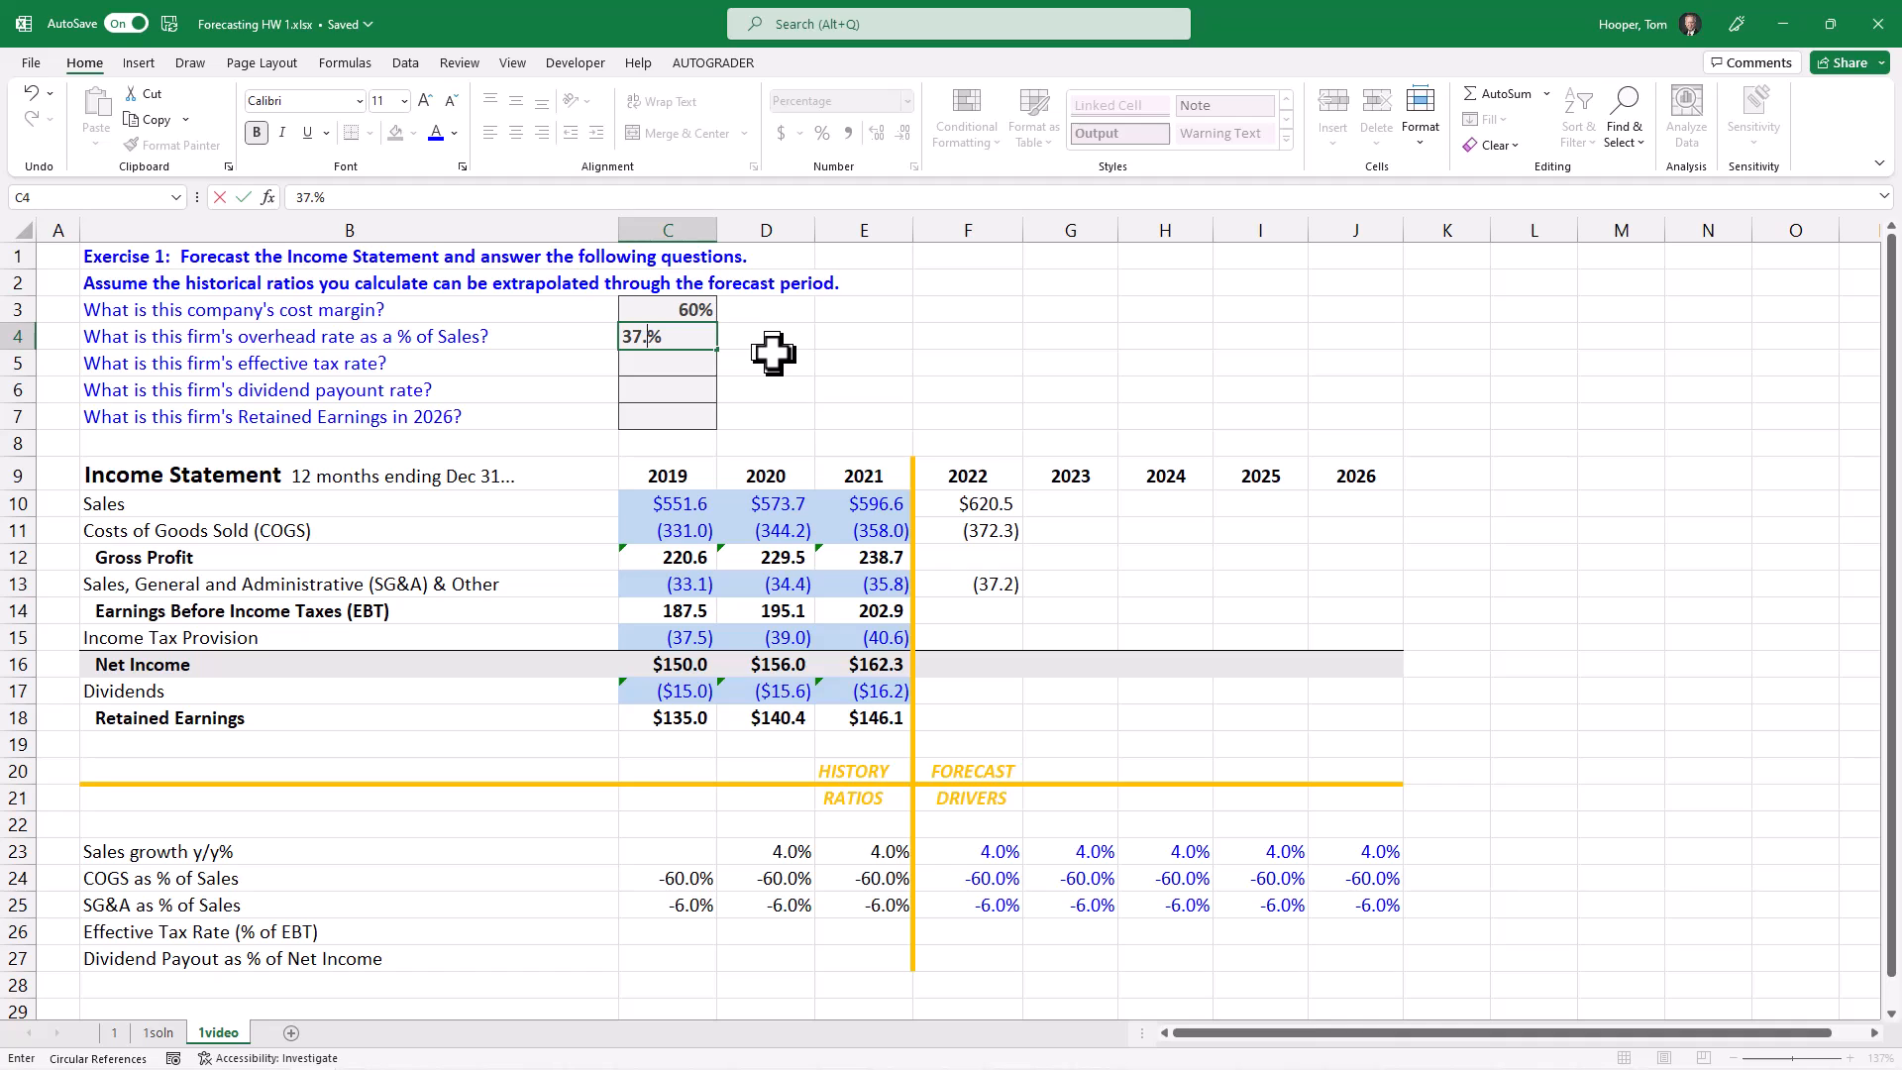
pyautogui.press('Return')
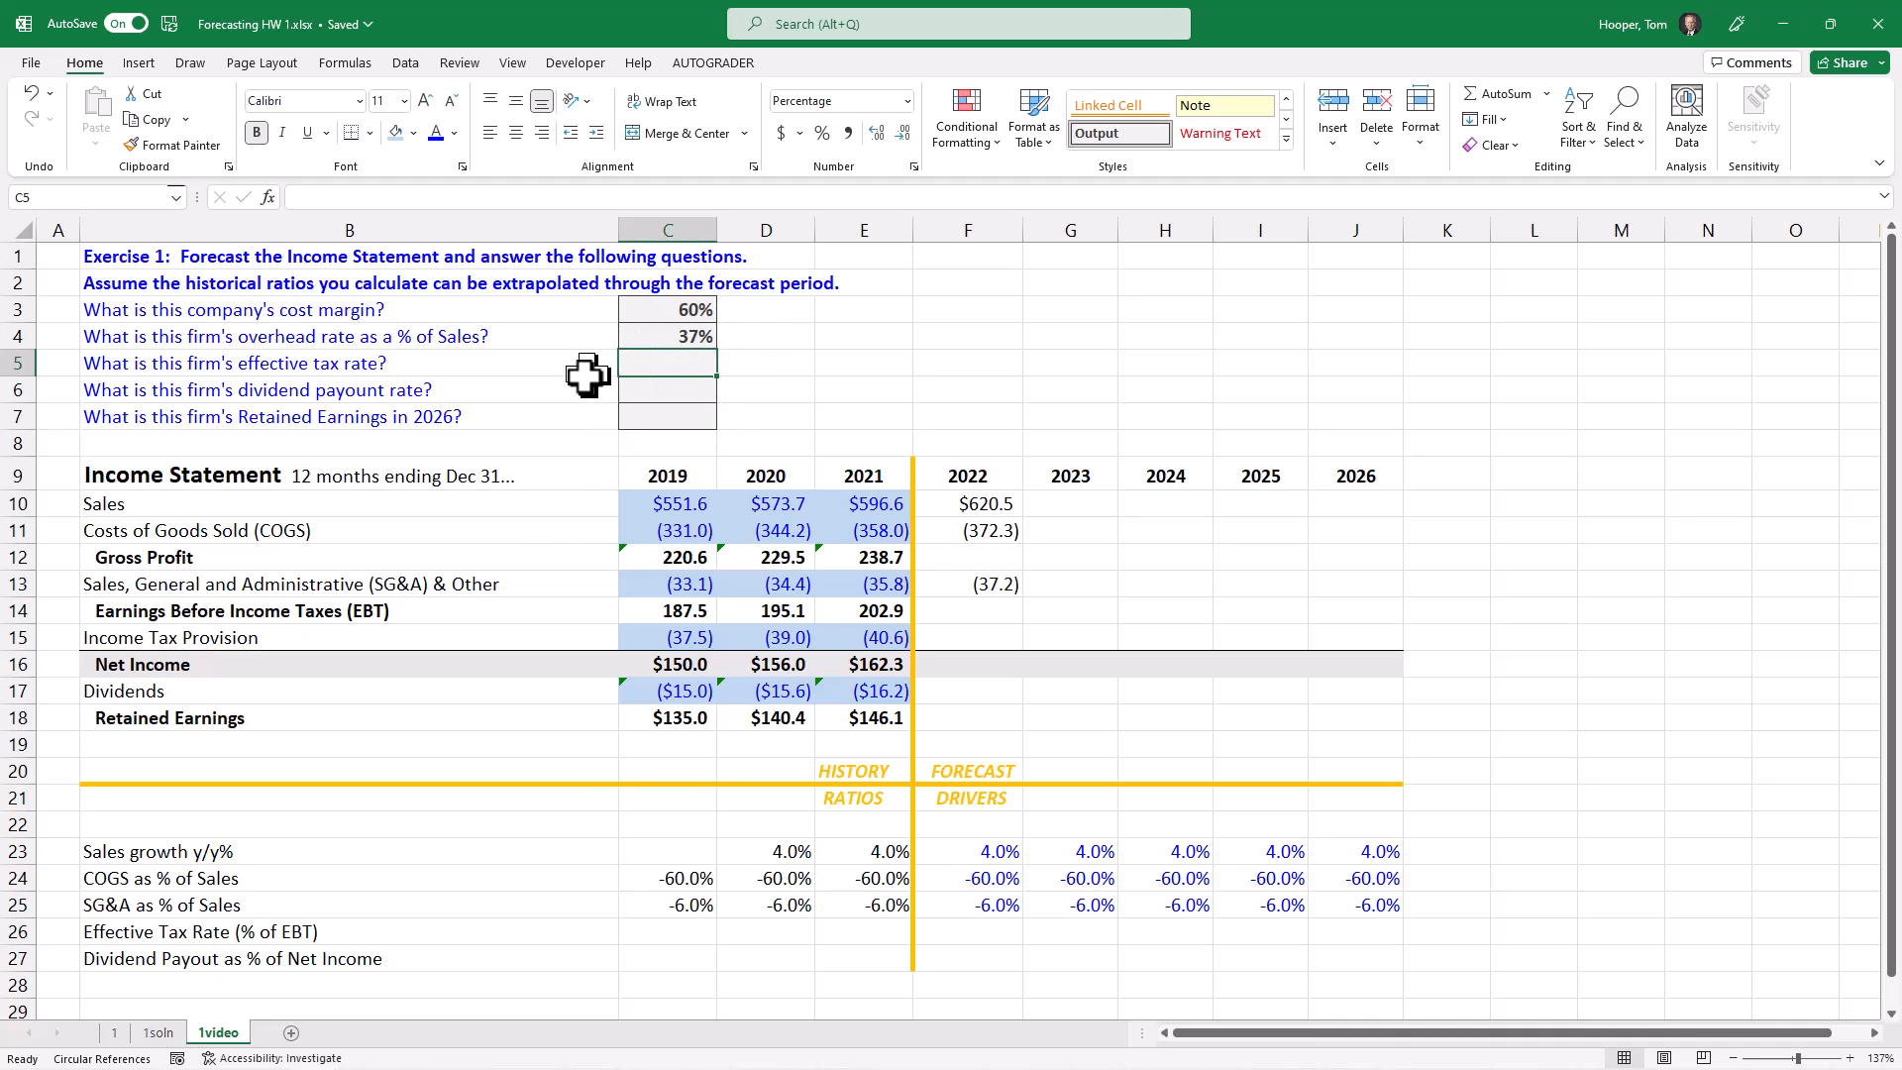
# Step: Calculate the 2019 effective tax rate as a percentage of EBT in C26 with the formula =C15/C14
pyautogui.click(680, 934)
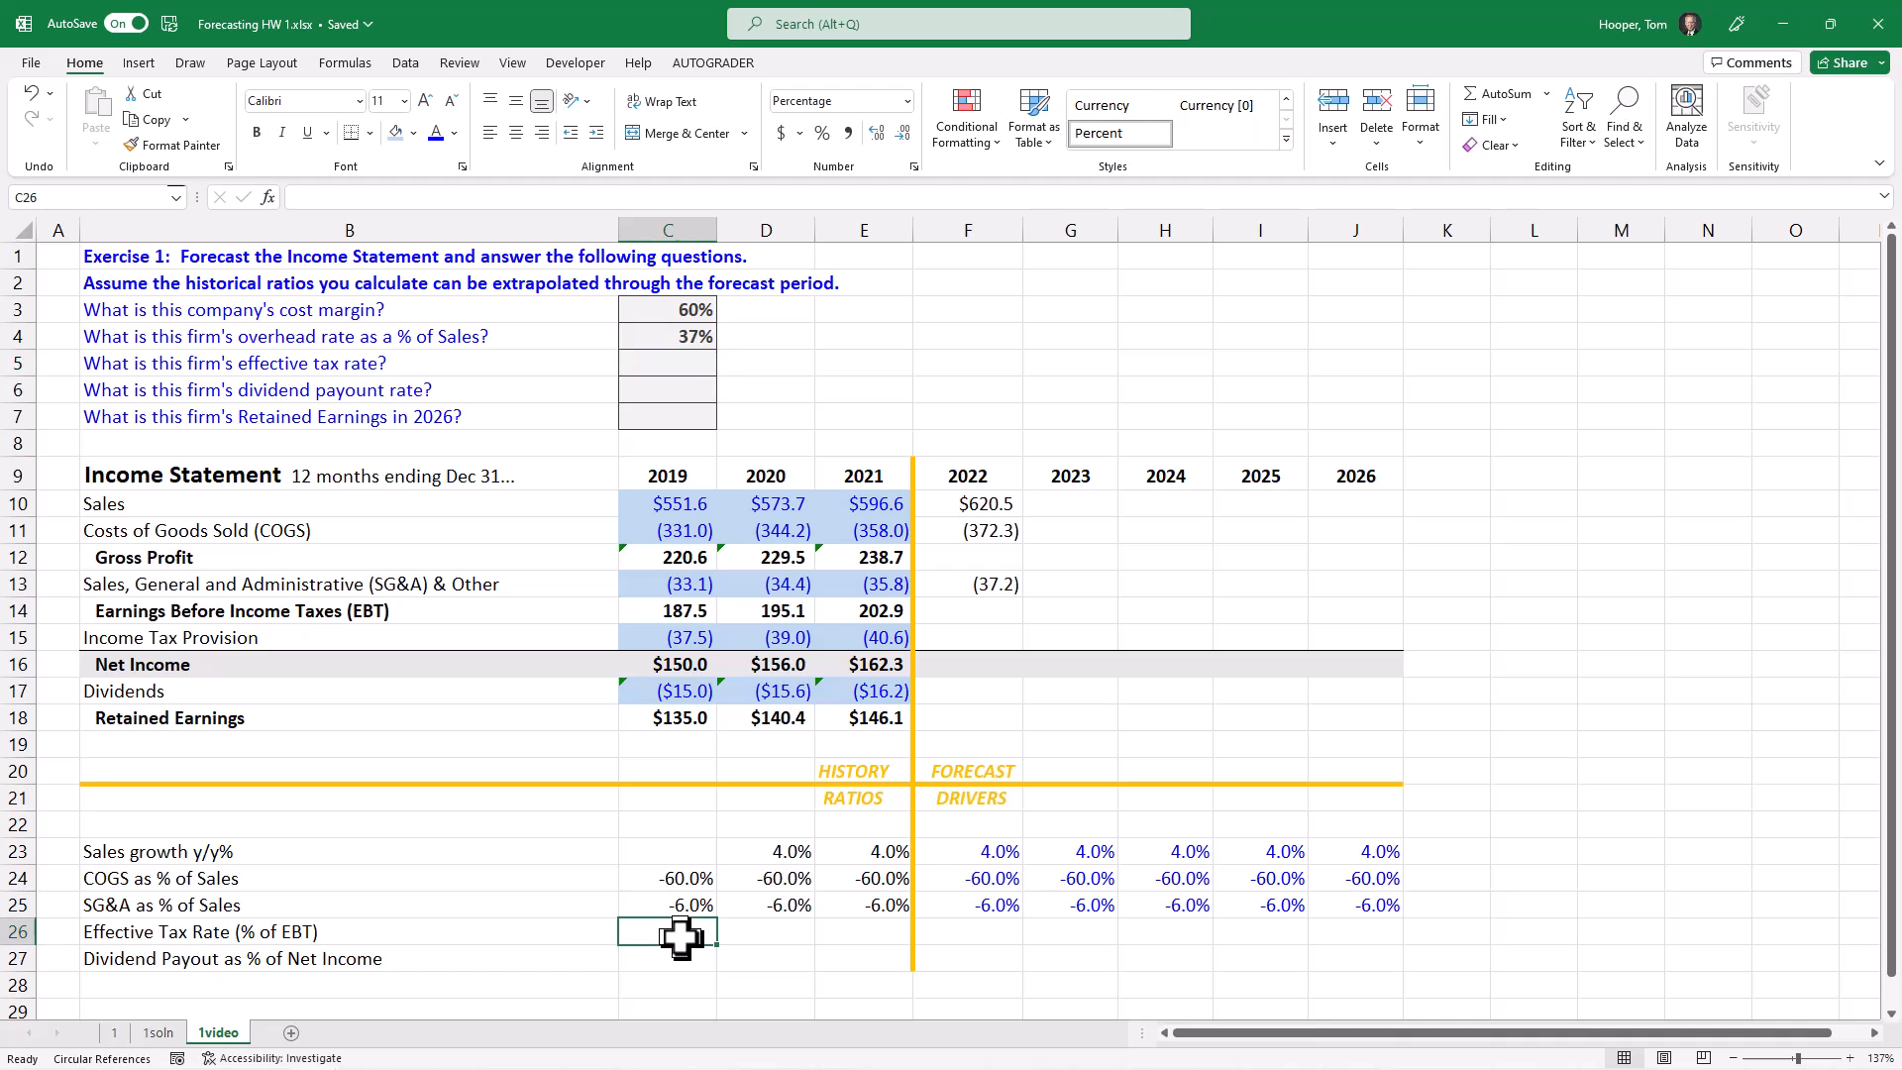
pyautogui.write('=')
pyautogui.press('Up')
pyautogui.press('Up')
pyautogui.press('Up')
pyautogui.press('Up')
pyautogui.press('Up')
pyautogui.press('Up')
pyautogui.press('Up')
pyautogui.press('Up')
pyautogui.press('Up')
pyautogui.press('Up')
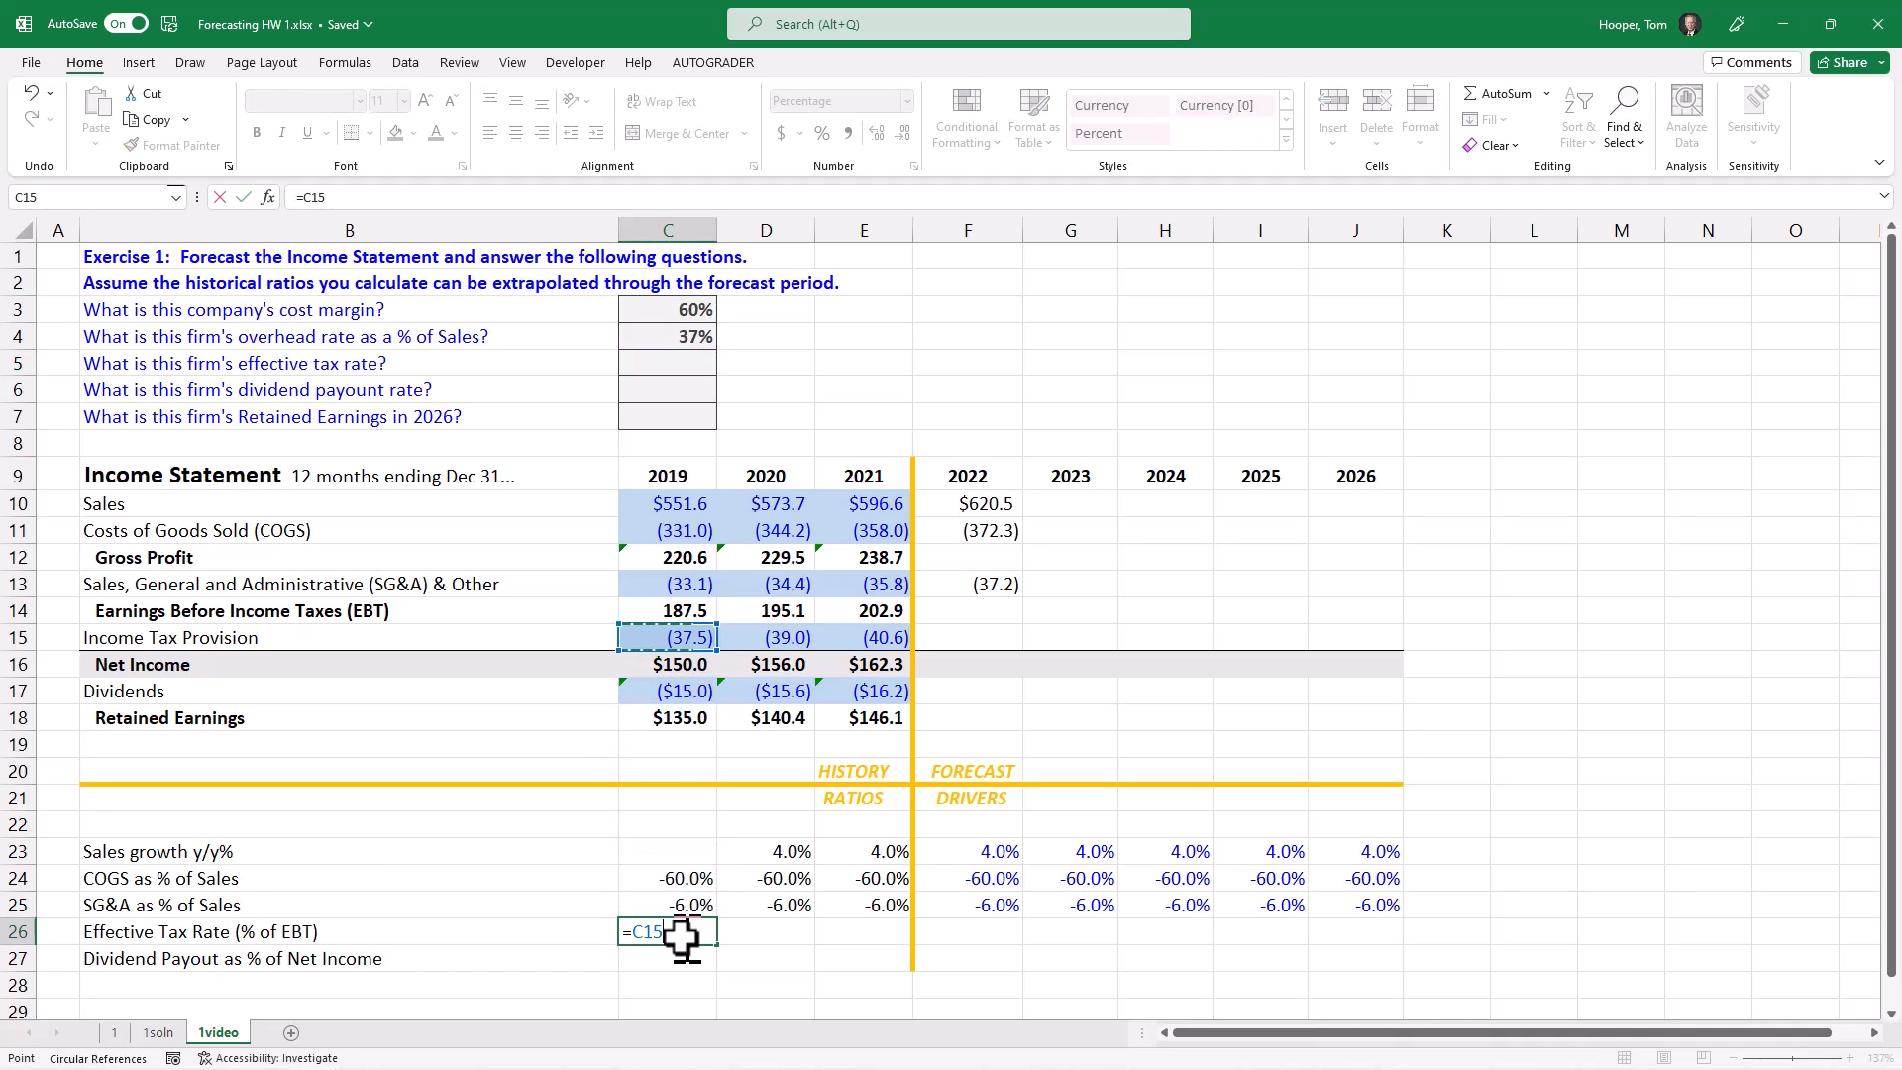
pyautogui.write('/')
pyautogui.press('Up')
pyautogui.press('Up')
pyautogui.press('Up')
pyautogui.press('Up')
pyautogui.press('Up')
pyautogui.press('Up')
pyautogui.press('Up')
pyautogui.press('Up')
pyautogui.press('Up')
pyautogui.press('Up')
pyautogui.press('Up')
pyautogui.press('Up')
pyautogui.press('Return')
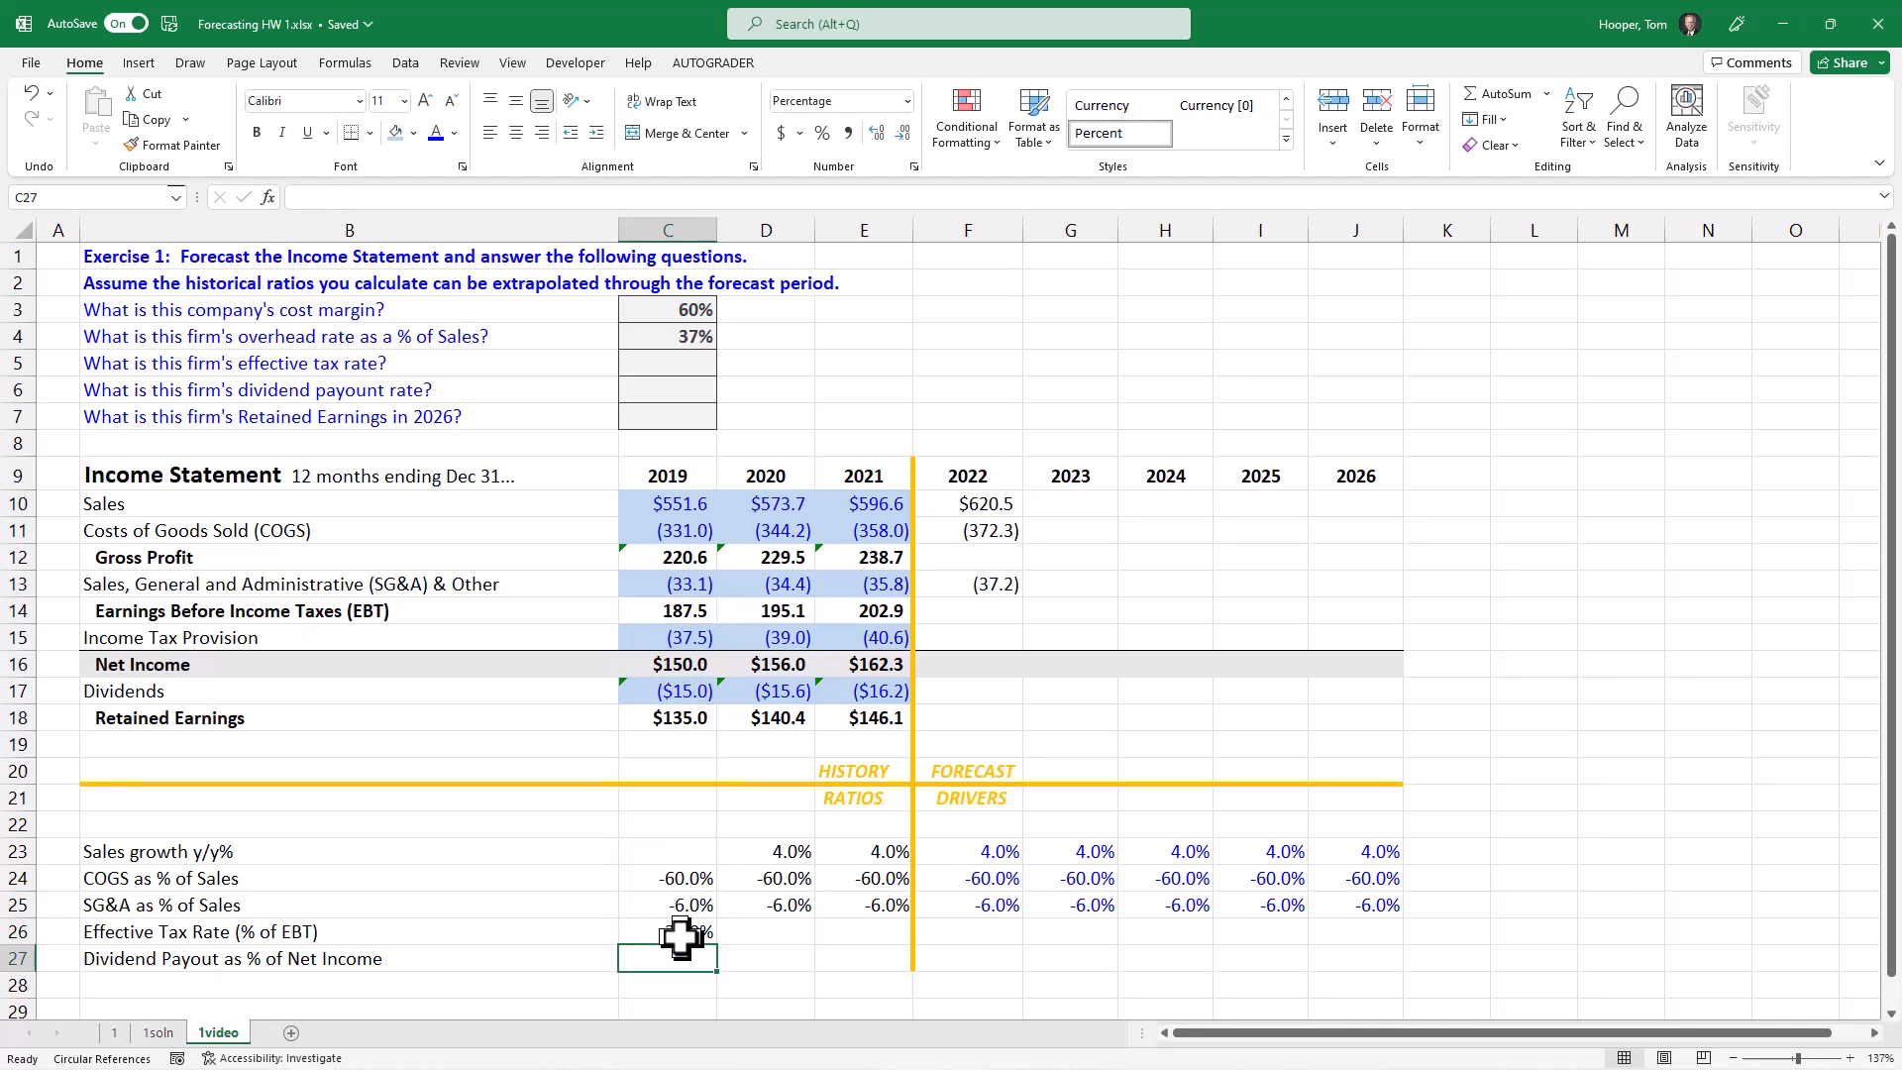
pyautogui.press('Up')
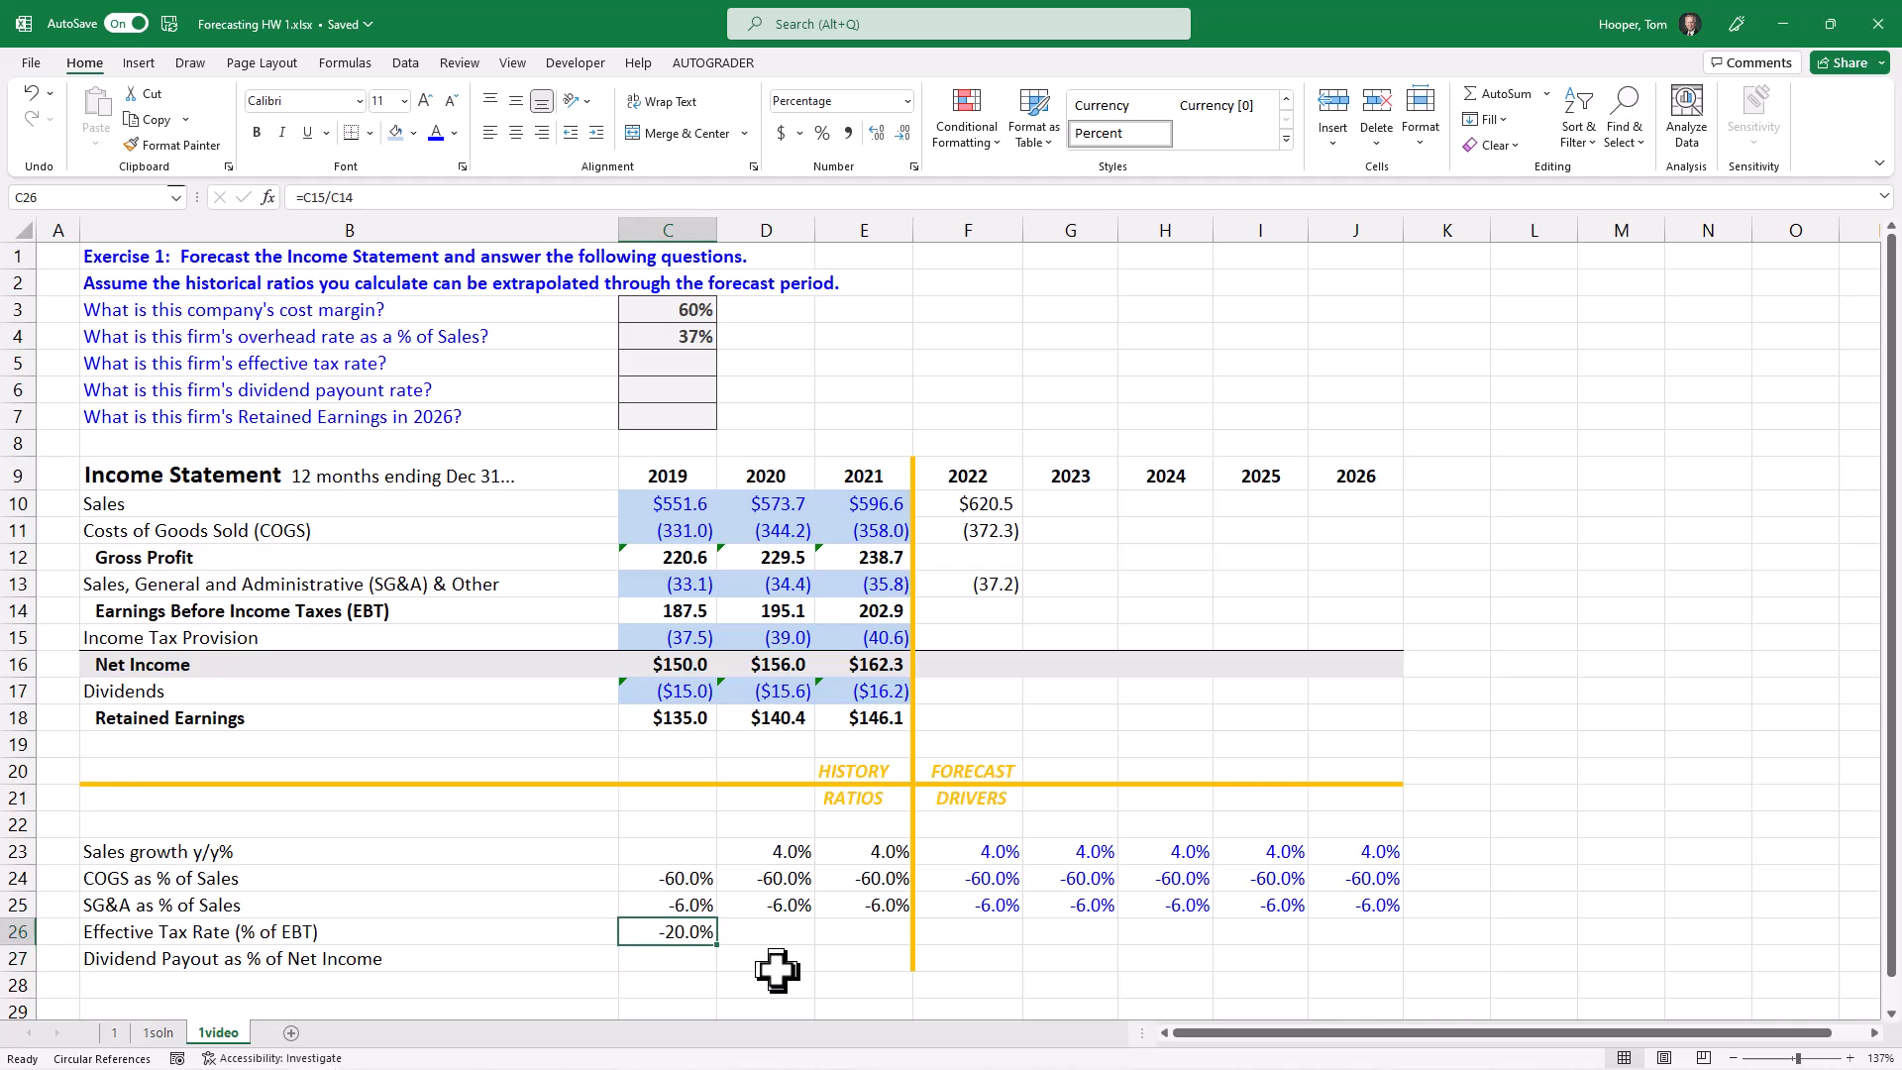
# Step: Answer the effective tax rate question in C5 with 20%
pyautogui.click(683, 363)
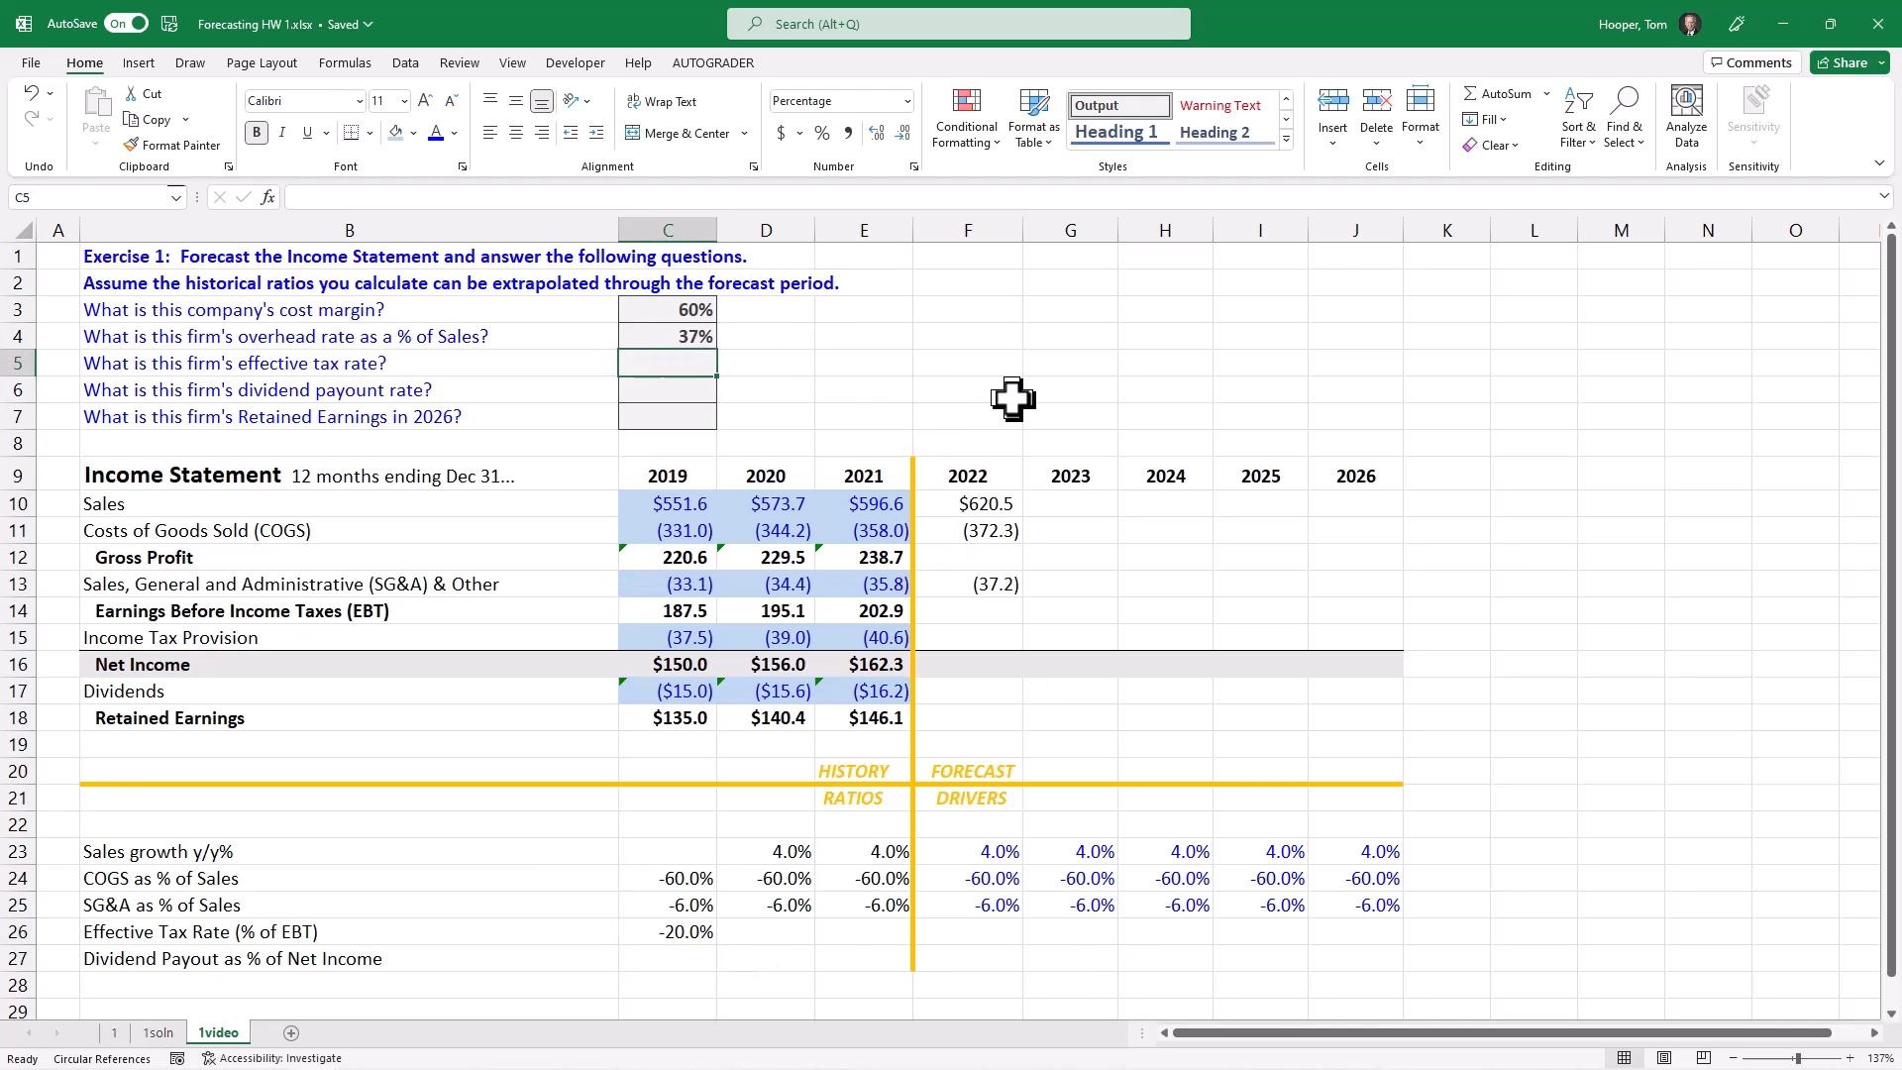
pyautogui.write('20')
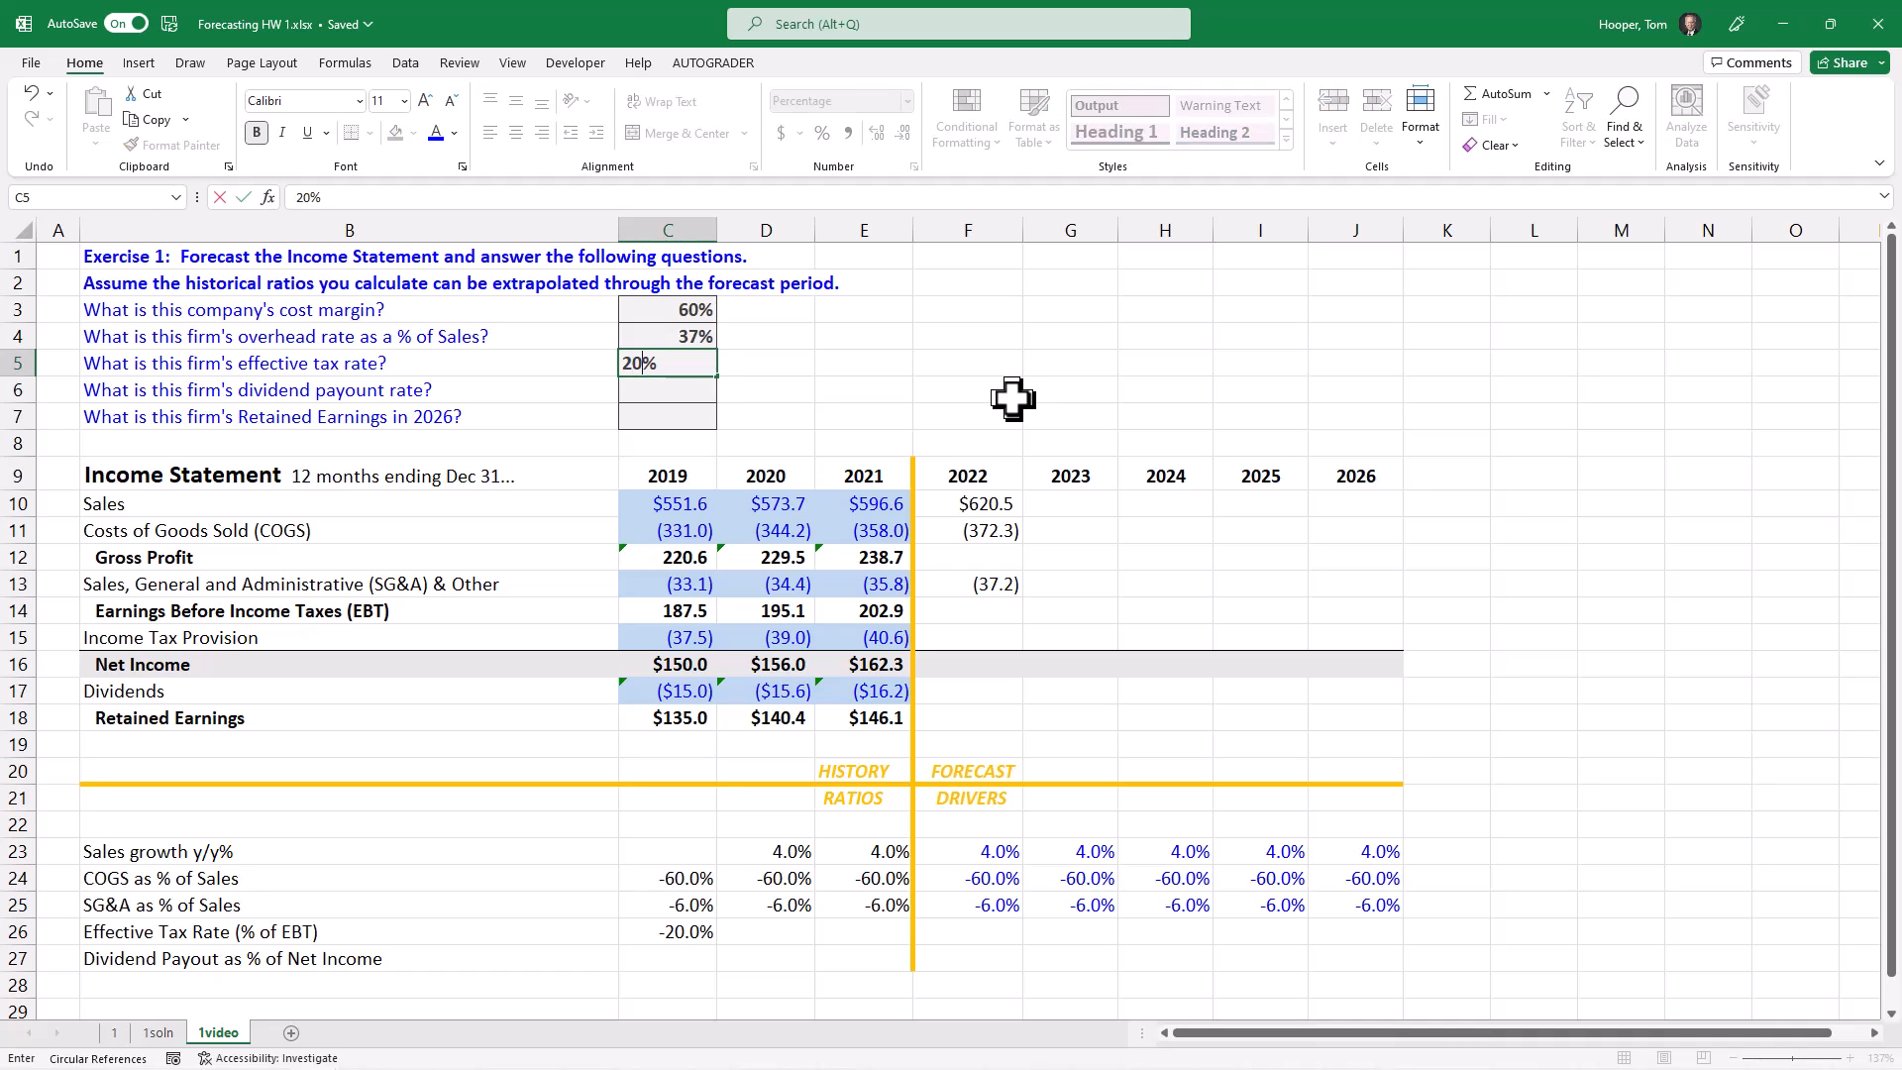
pyautogui.press('Return')
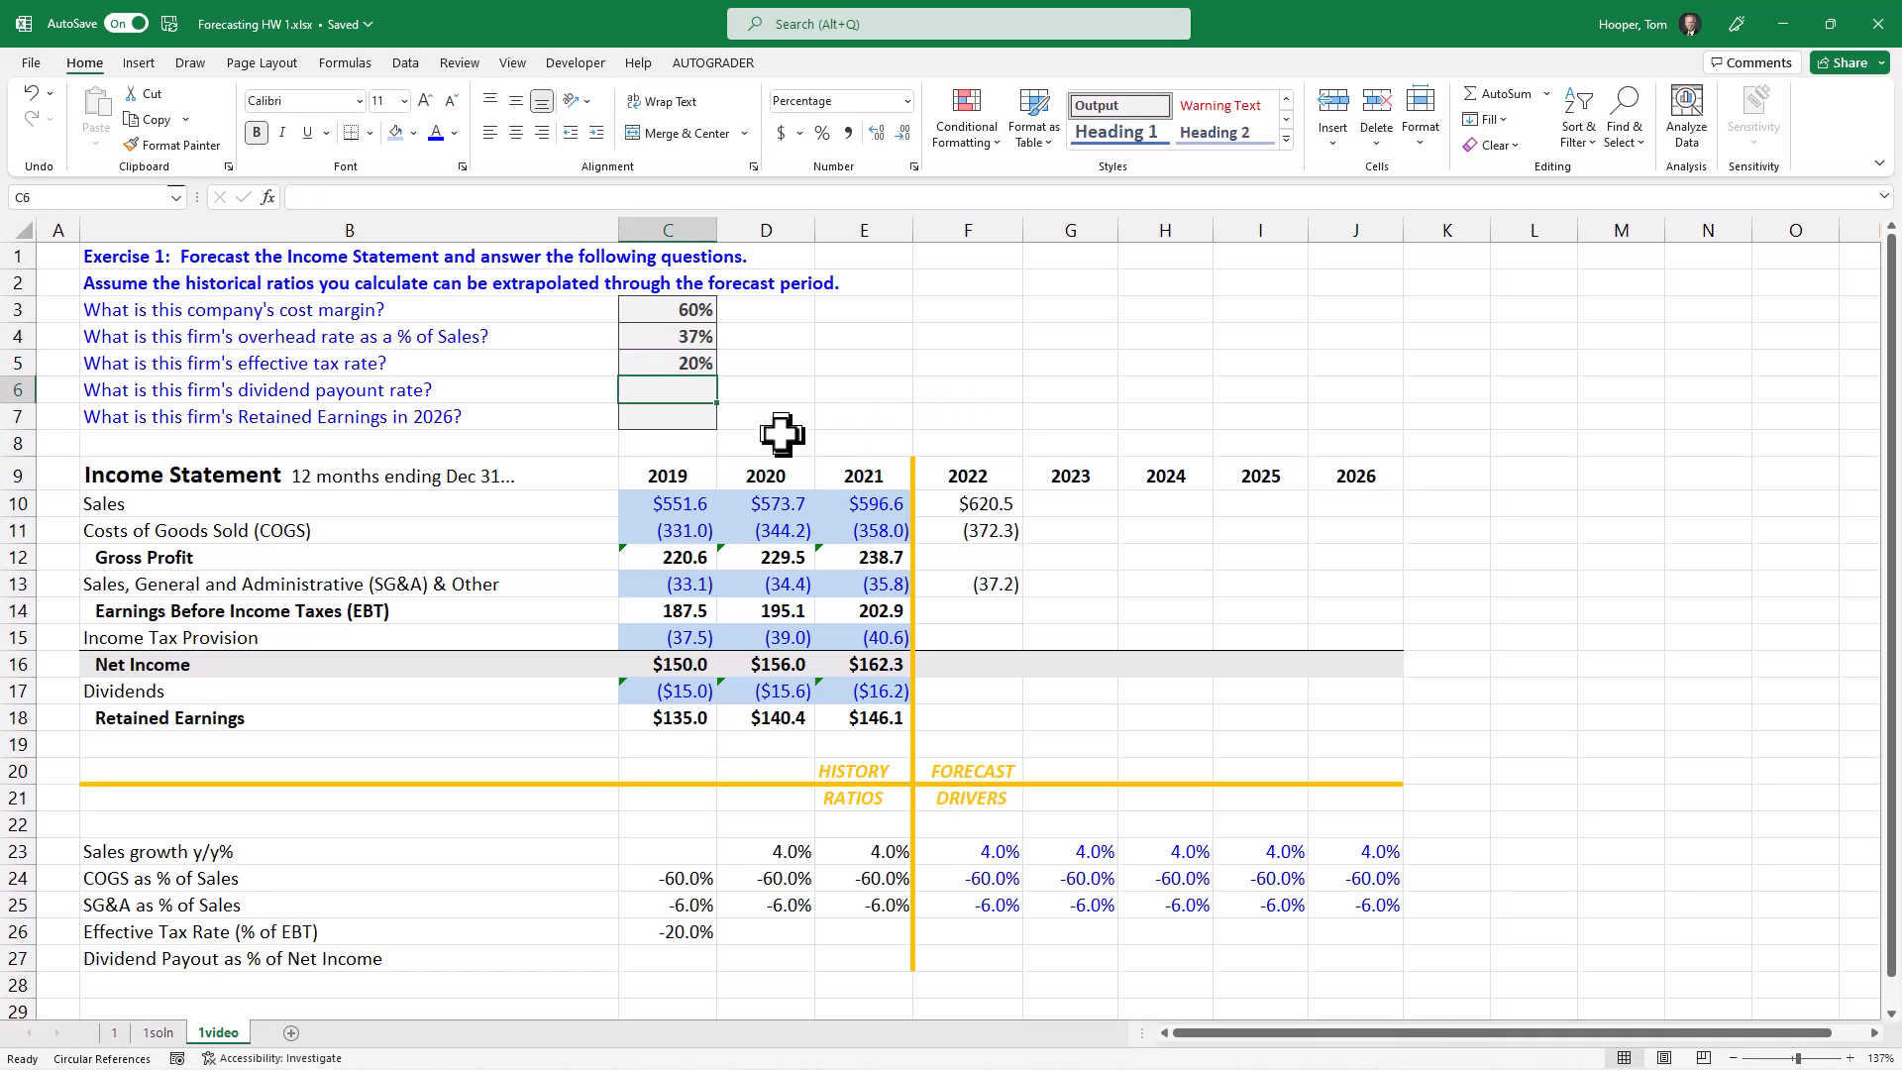
# Step: Fill the 2019 effective tax rate formula in C26 across to 2020 and 2021 in D26:E26
pyautogui.click(682, 931)
pyautogui.hotkey('shift', 'Right')
pyautogui.hotkey('shift', 'Right')
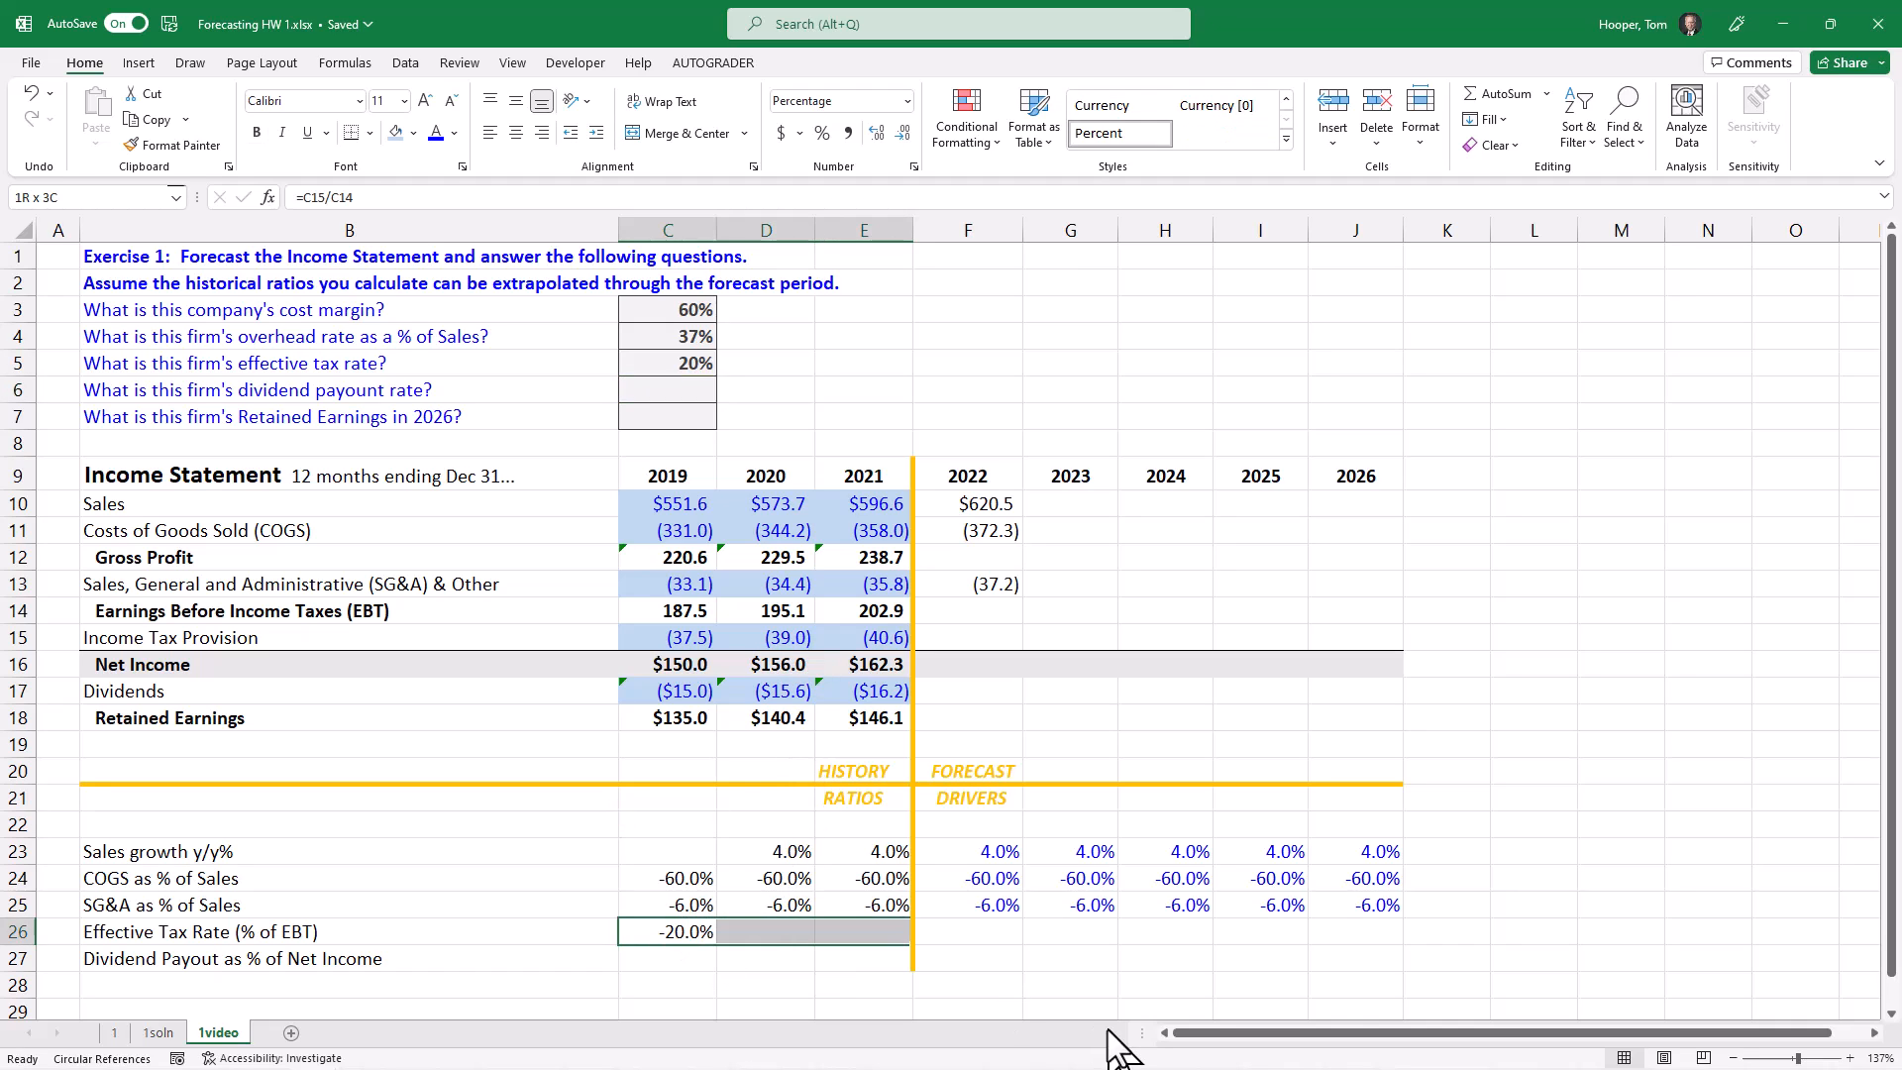
pyautogui.hotkey('ctrl', 'r')
# Step: Set the Effective Tax Rate drivers for 2022 to 2026 in F26:J26 to the prior year's ratio with =E26
pyautogui.press('Right')
pyautogui.press('Right')
pyautogui.press('Right')
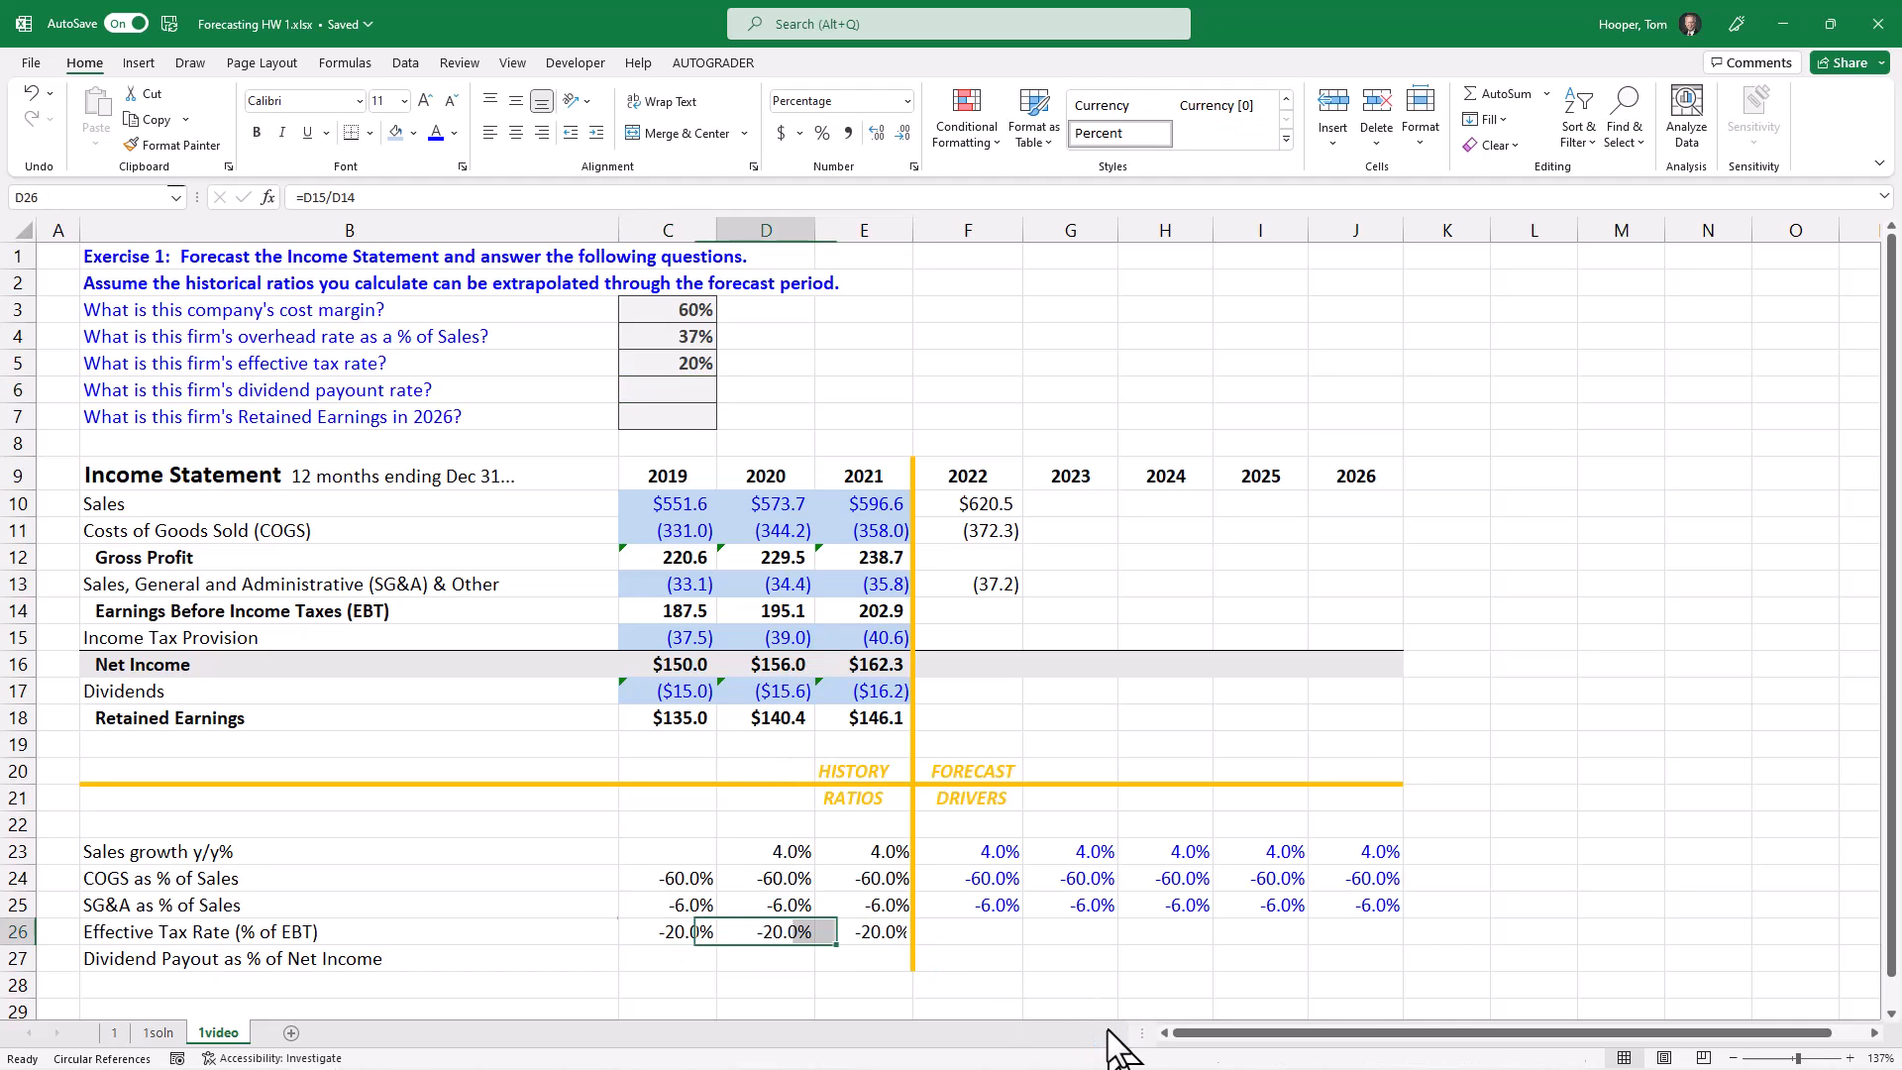
pyautogui.hotkey('shift', 'Right')
pyautogui.hotkey('shift', 'Right')
pyautogui.hotkey('shift', 'Right')
pyautogui.hotkey('shift', 'Right')
pyautogui.hotkey('shift', 'Right')
pyautogui.hotkey('shift', 'Left')
pyautogui.write('=')
pyautogui.press('Left')
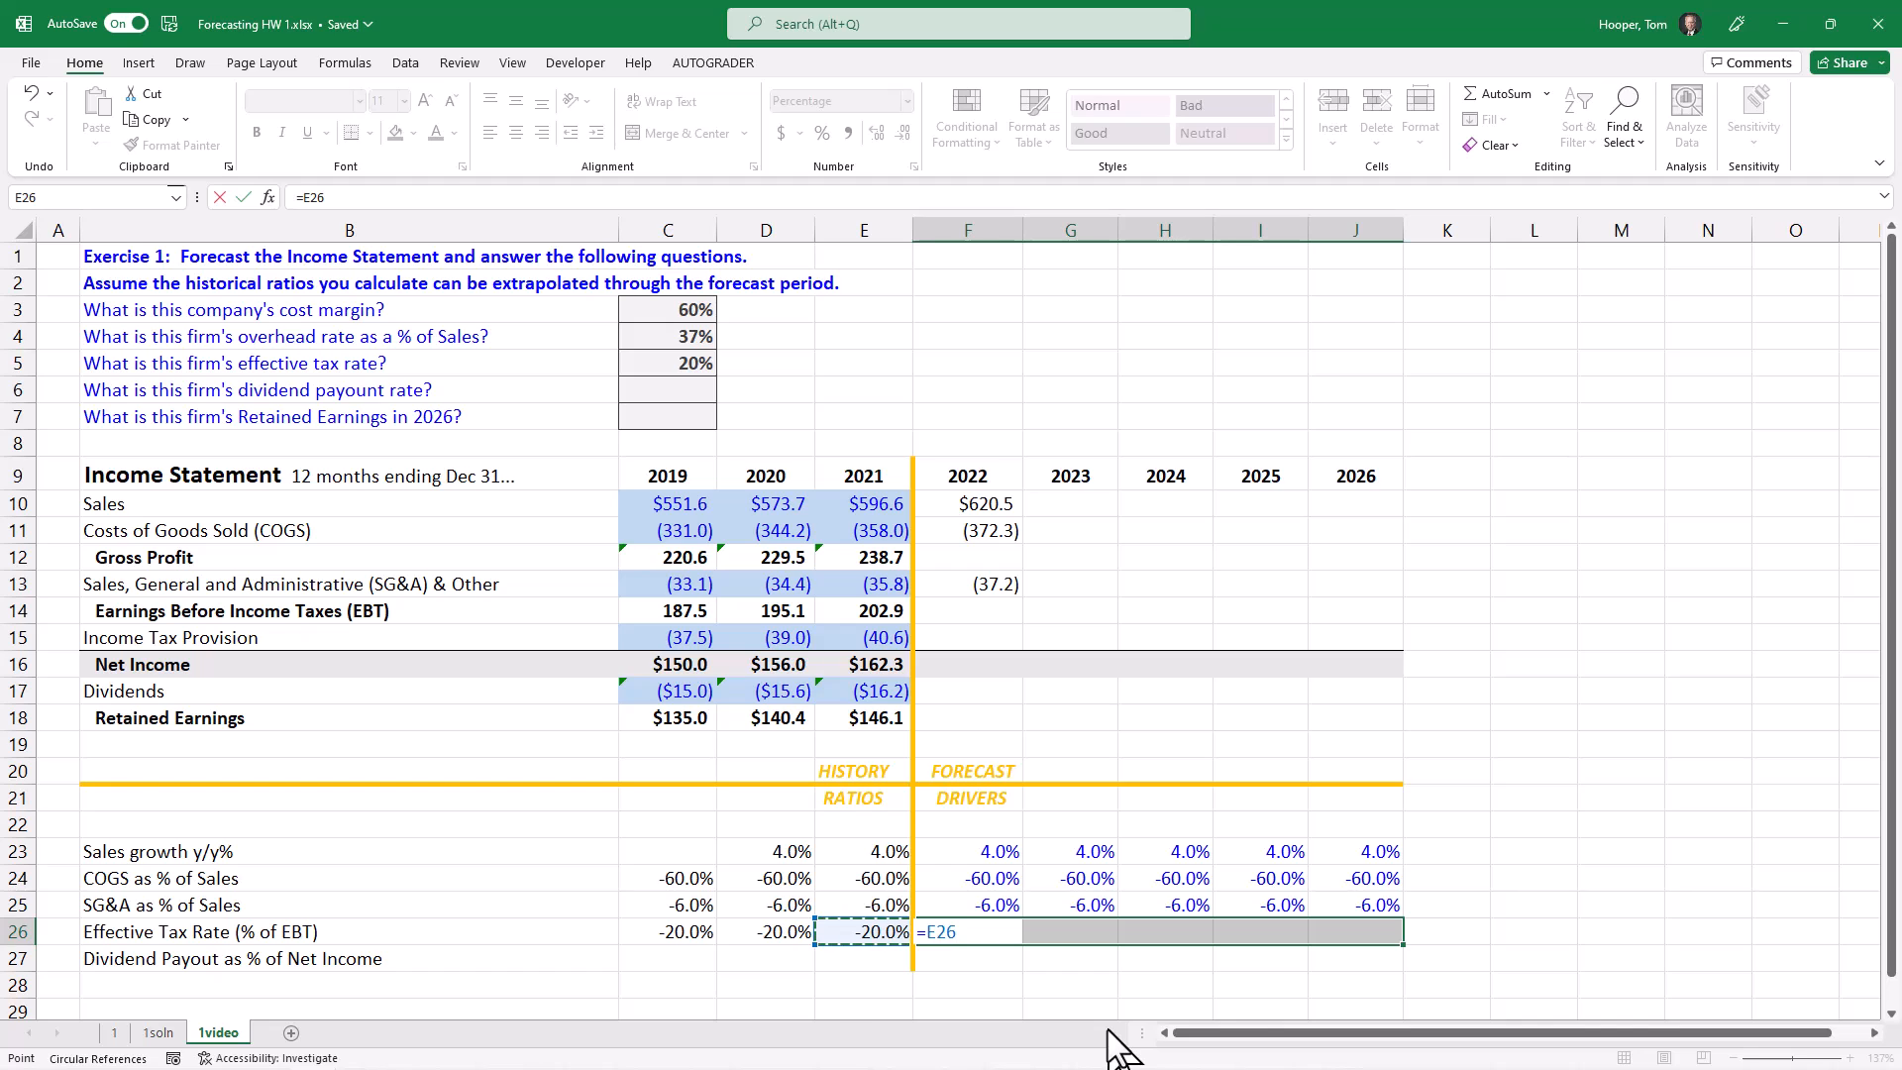
pyautogui.hotkey('ctrl', 'Return')
# Step: Forecast the 2022 Income Tax Provision in F15 from EBT and the tax rate driver with the formula =F14*F26
pyautogui.hotkey('ctrl', 'Up')
pyautogui.hotkey('ctrl', 'Up')
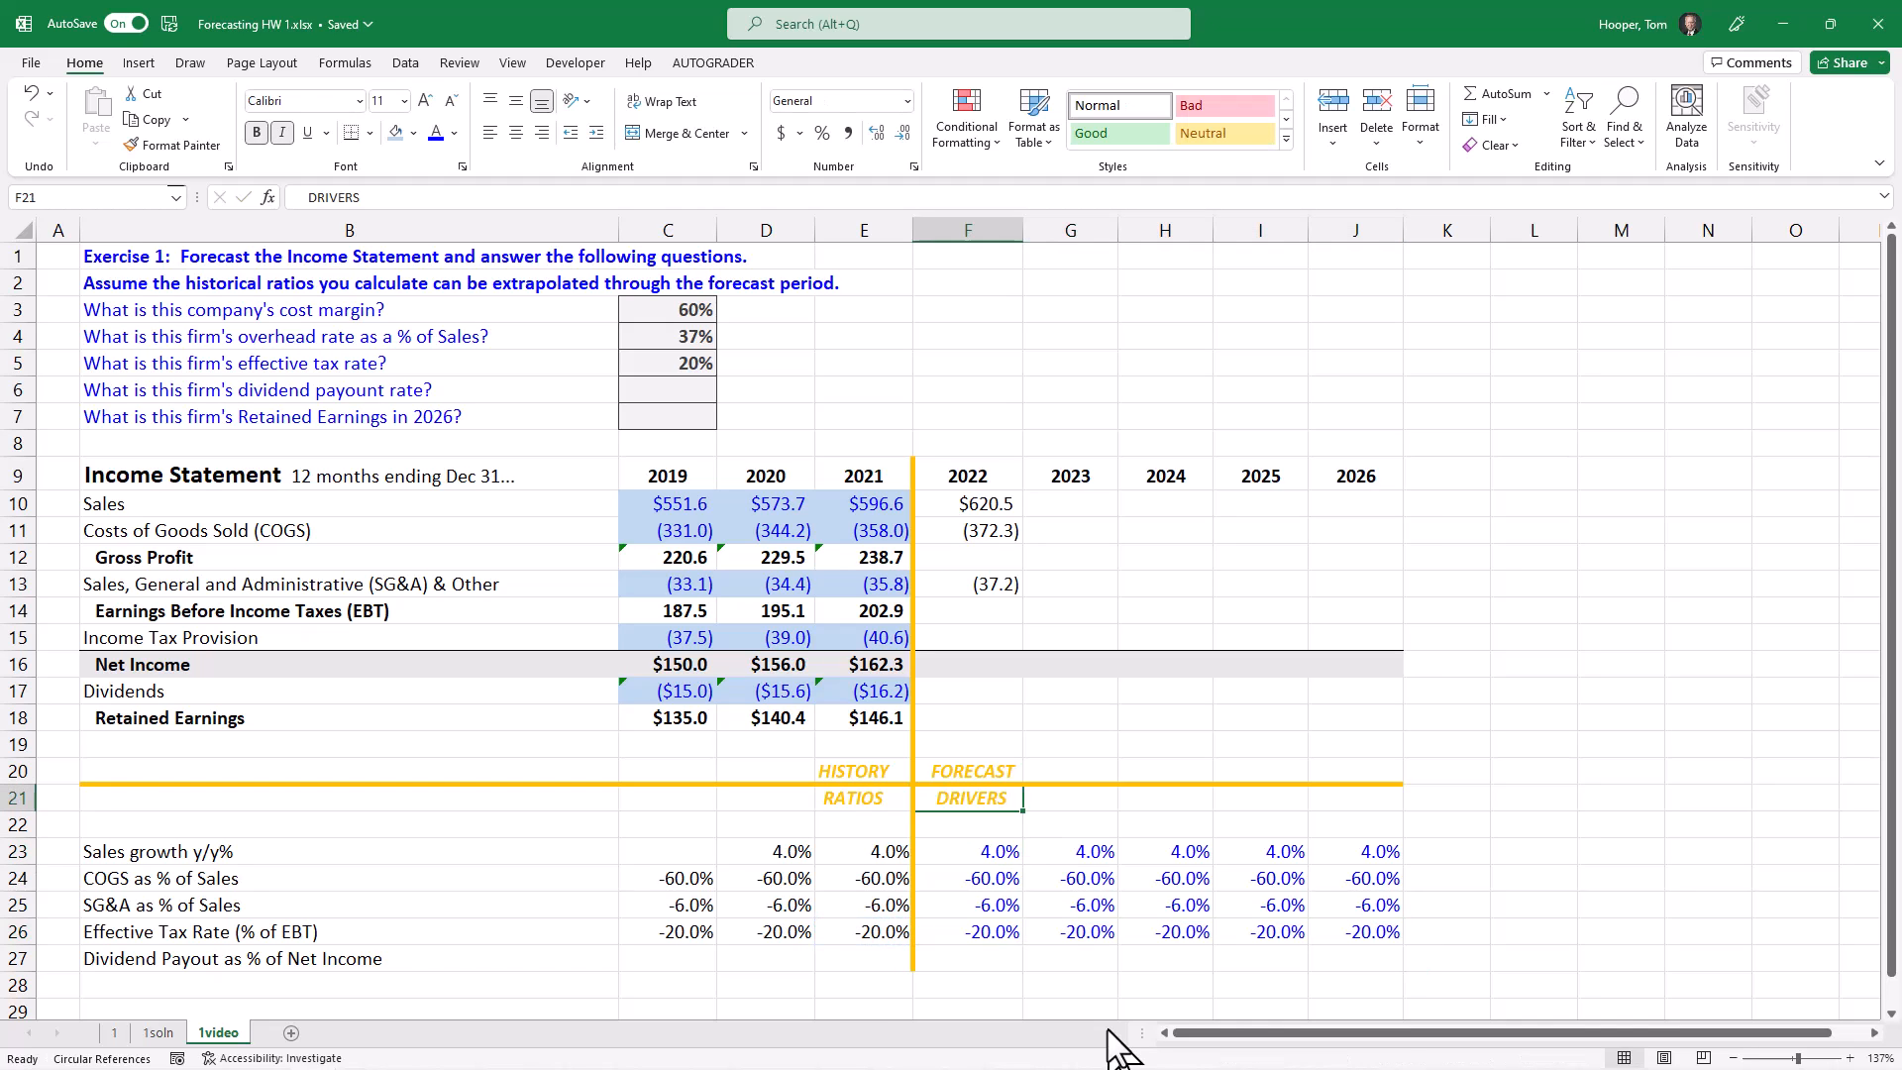
pyautogui.press('Up')
pyautogui.press('Up')
pyautogui.press('Up')
pyautogui.press('Up')
pyautogui.press('Up')
pyautogui.press('Up')
pyautogui.write('=')
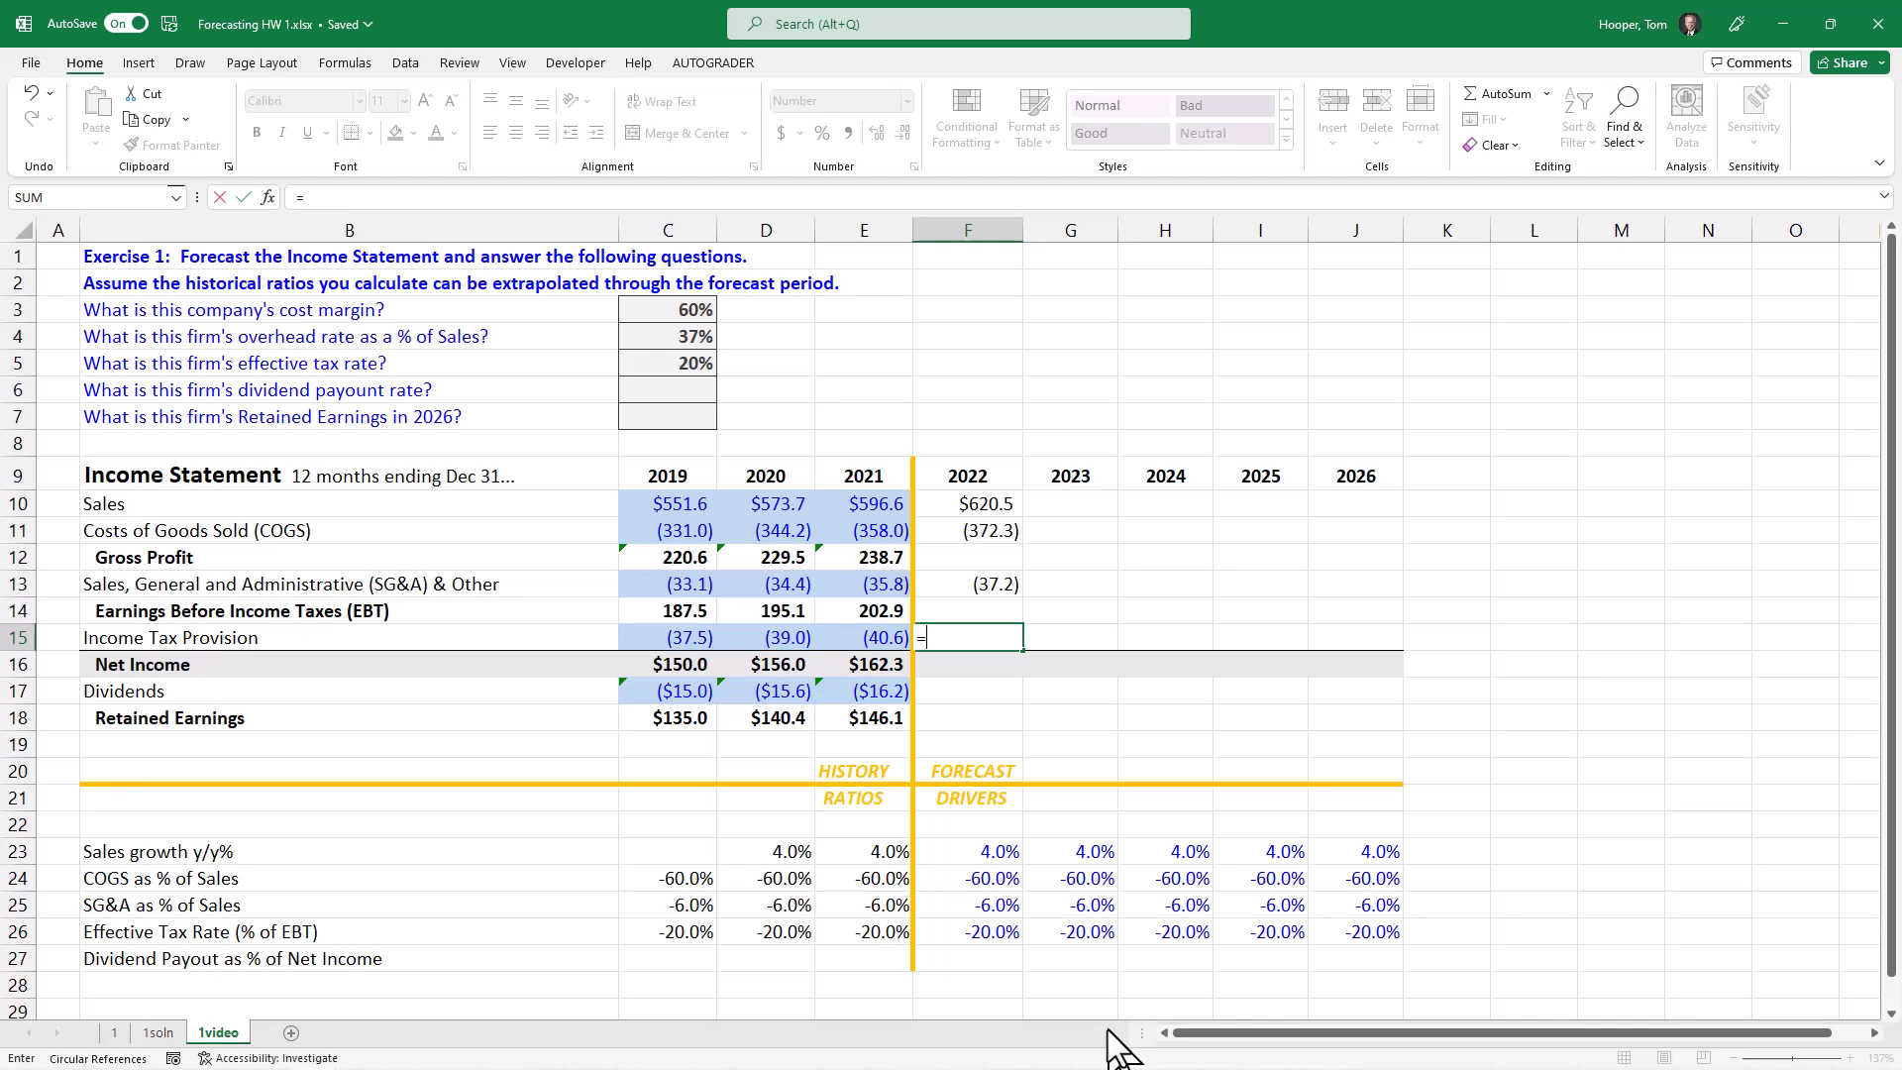
pyautogui.press('Up')
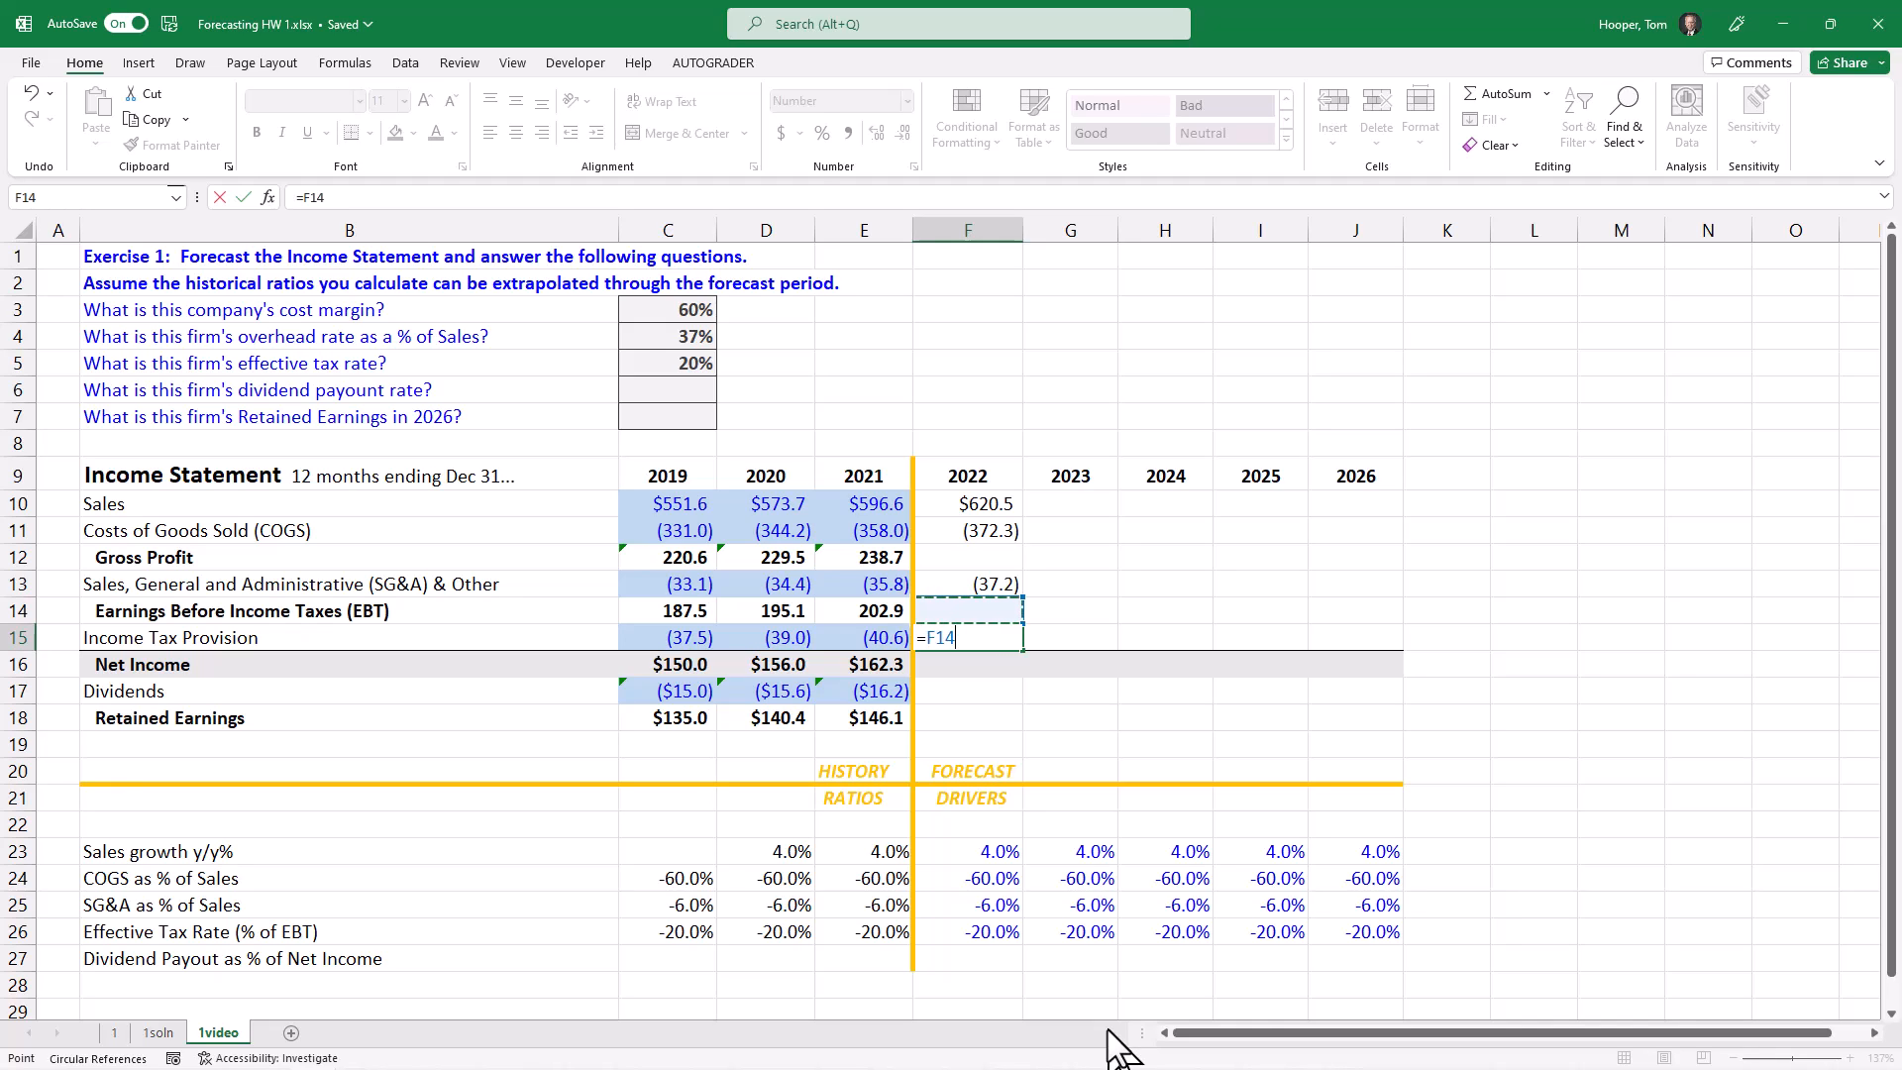
pyautogui.write('*')
pyautogui.press('Down')
pyautogui.press('Down')
pyautogui.press('Down')
pyautogui.press('Down')
pyautogui.press('Down')
pyautogui.press('Down')
pyautogui.press('Down')
pyautogui.press('Down')
pyautogui.press('Down')
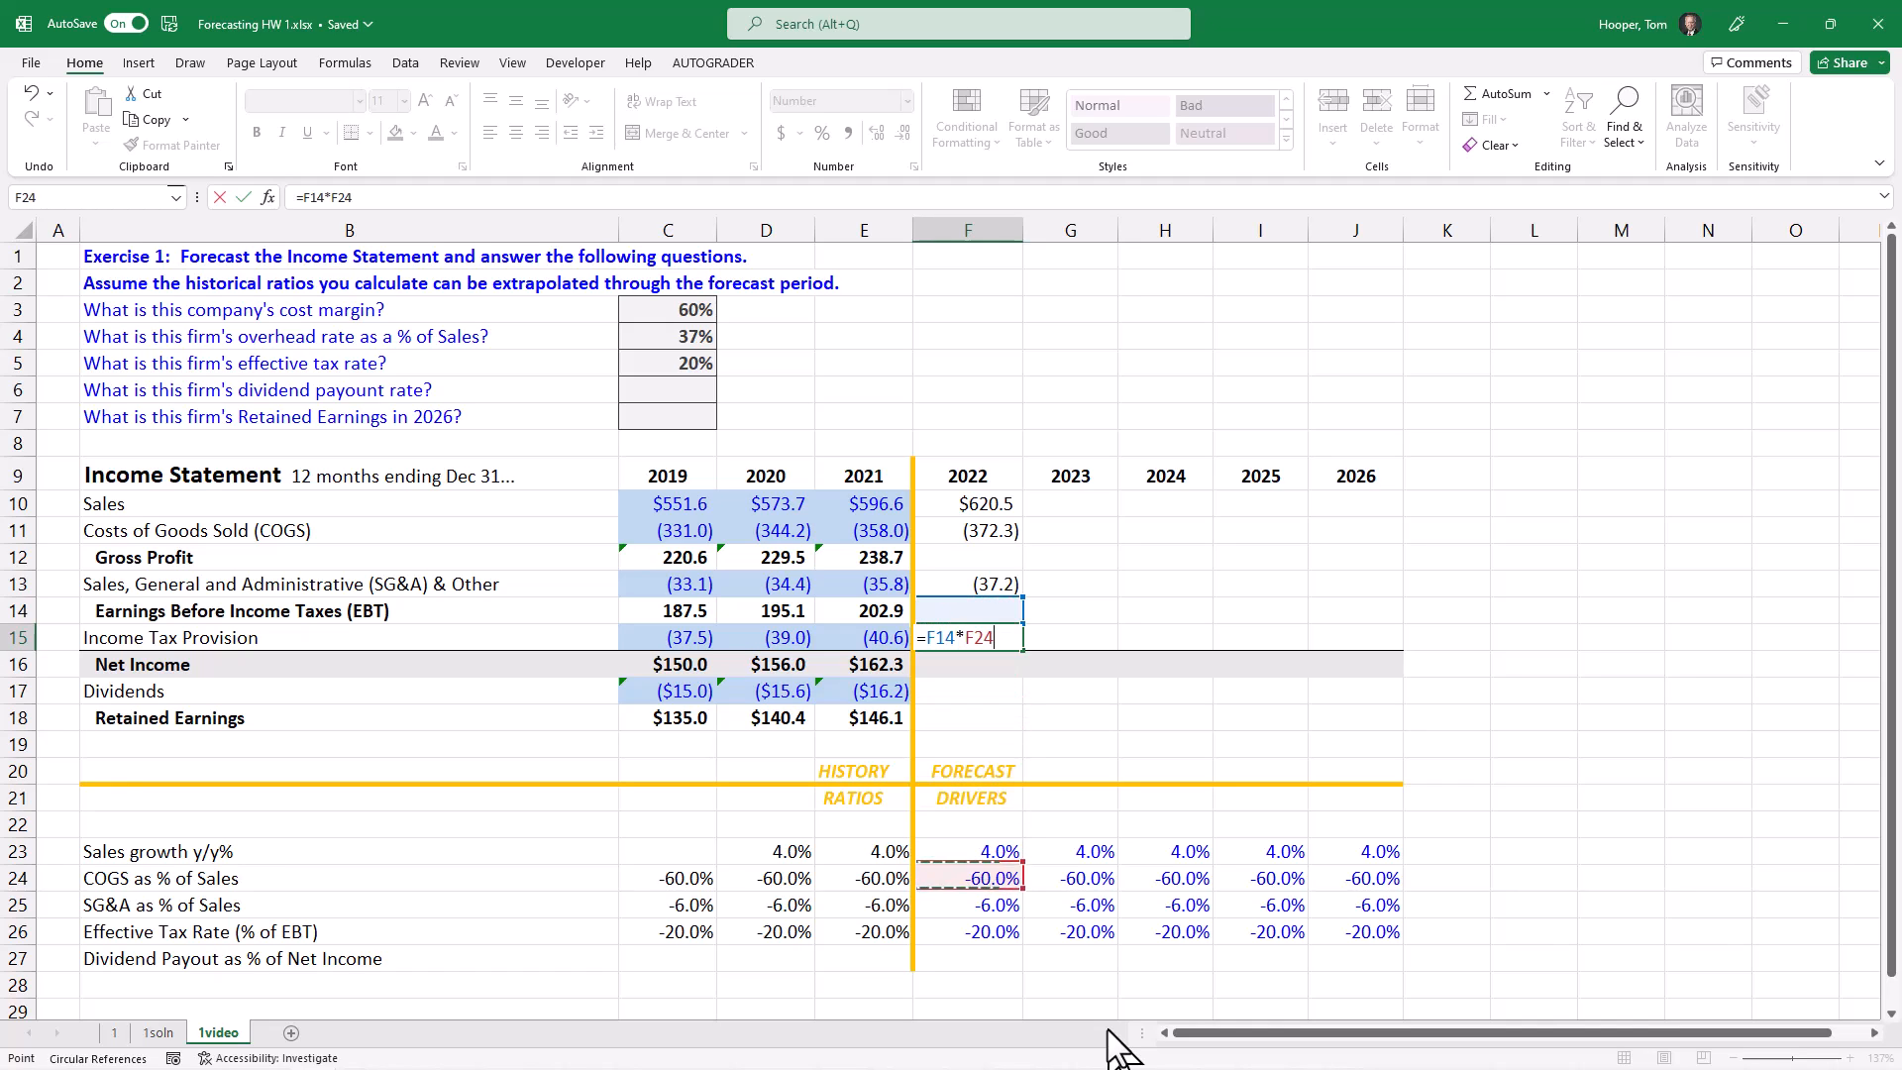
pyautogui.press('Down')
pyautogui.press('Down')
pyautogui.press('Return')
# Step: Calculate 2022 Gross Profit in F12 by summing Sales and COGS in F10:F11
pyautogui.press('Up')
pyautogui.press('Up')
pyautogui.press('Up')
pyautogui.press('Up')
pyautogui.press('Up')
pyautogui.press('Down')
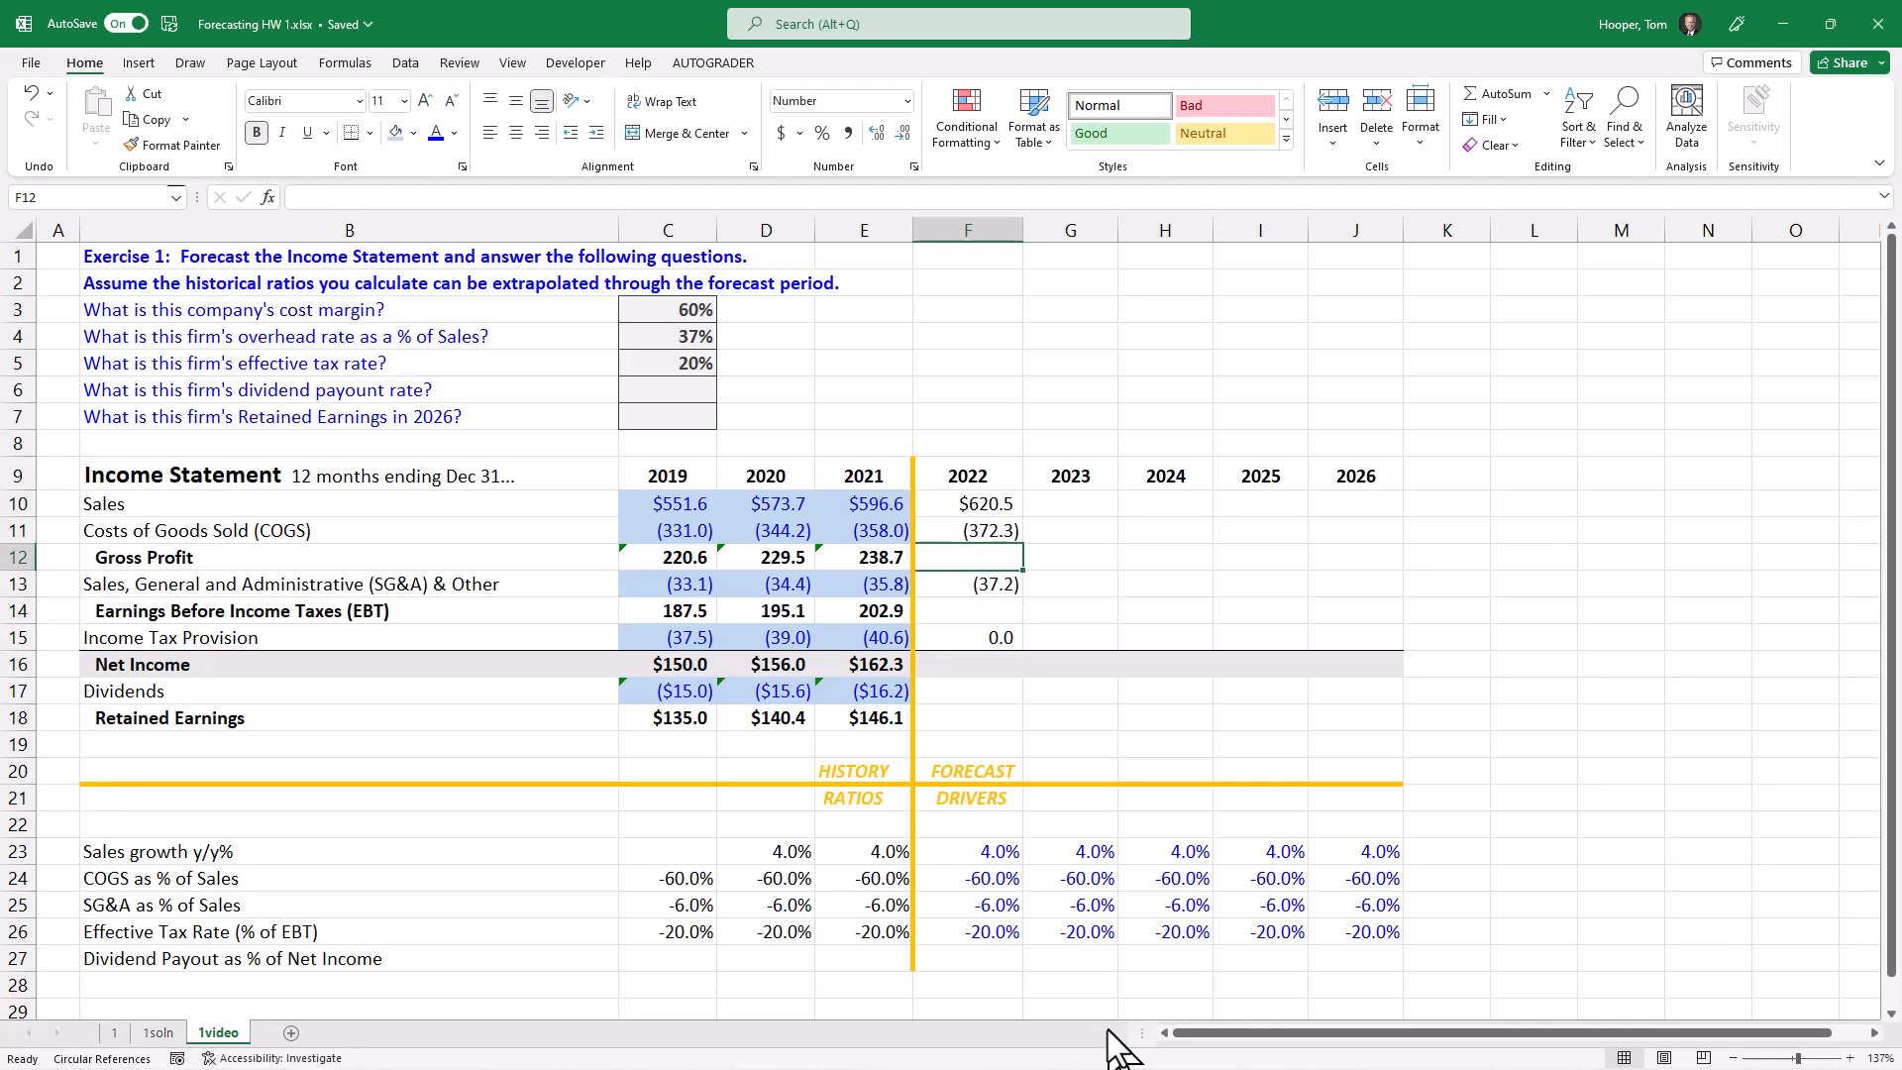
pyautogui.write('=sum')
pyautogui.press('Up')
pyautogui.hotkey('shift', 'Up')
pyautogui.press('Return')
# Step: Calculate 2022 Earnings Before Income Taxes in F14 with the formula =SUM(F12:F13)
pyautogui.press('Down')
pyautogui.press('Down')
pyautogui.press('Up')
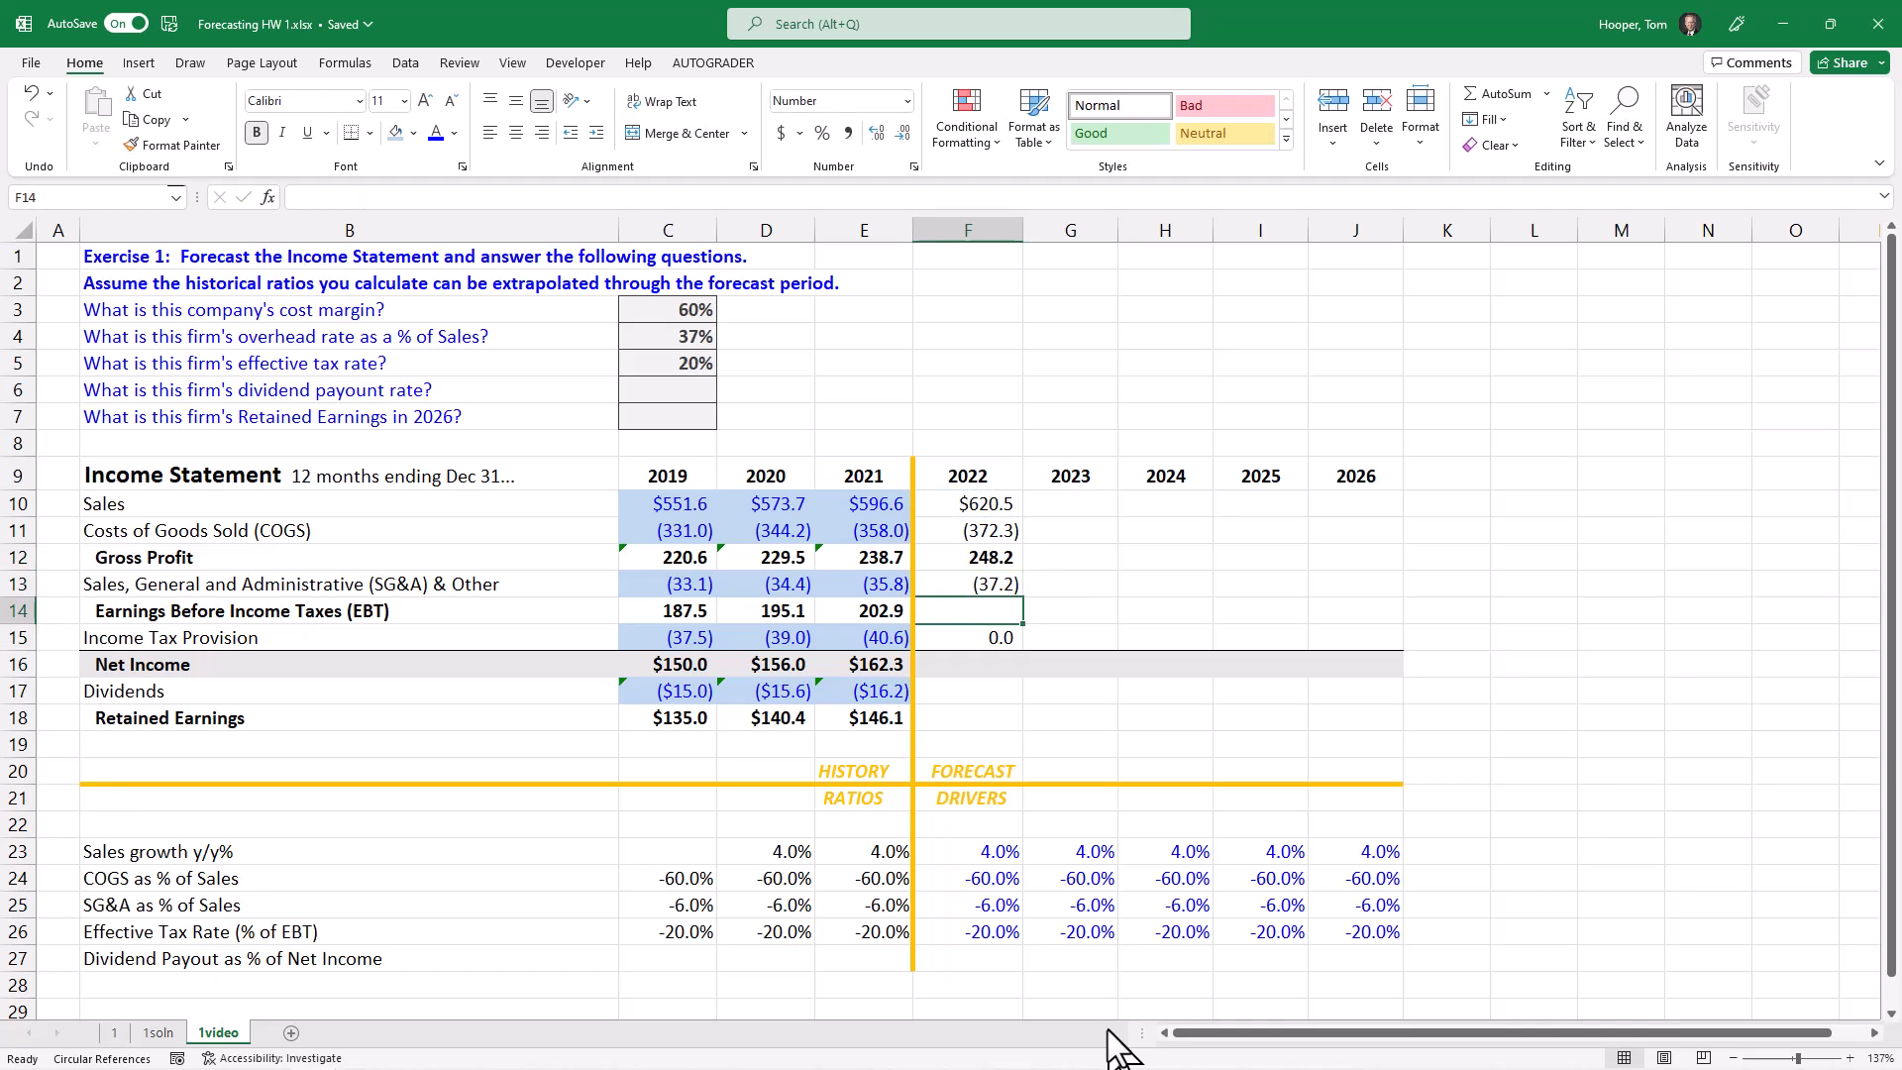
pyautogui.write('=sum(')
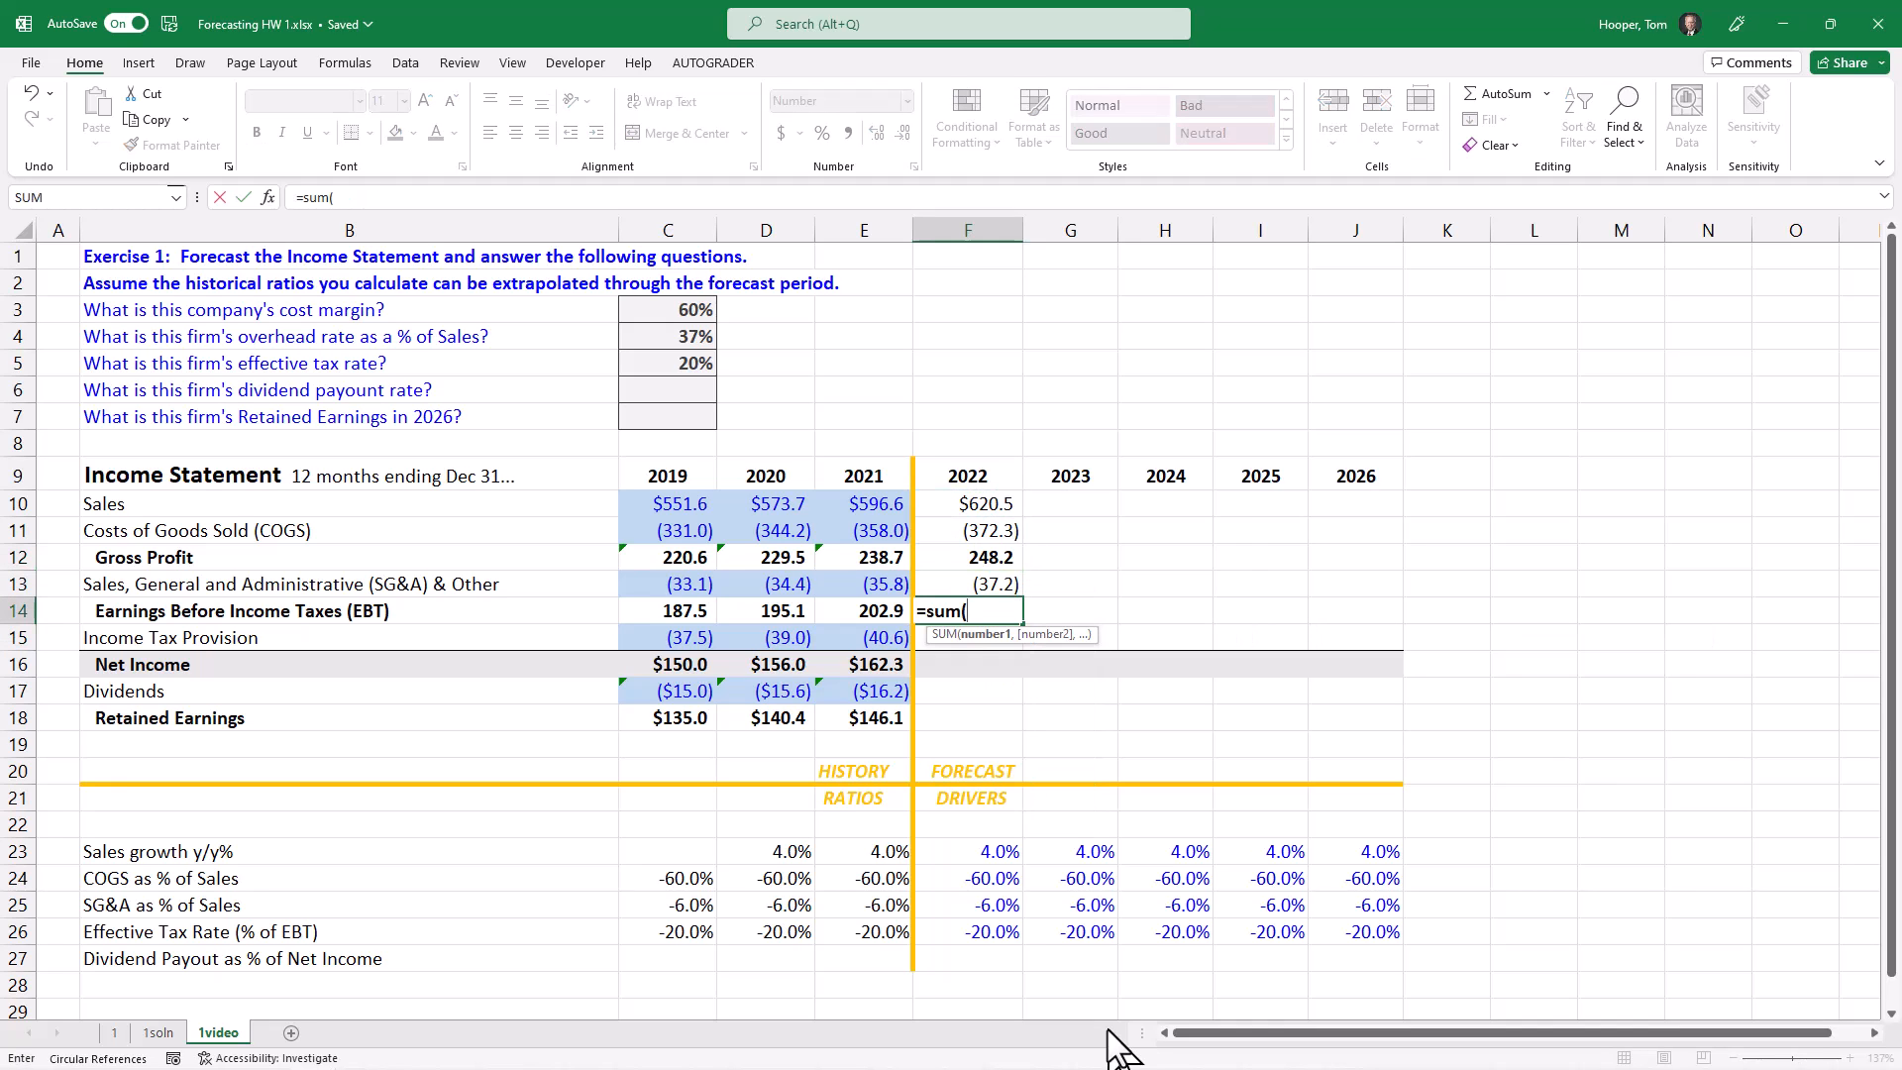
pyautogui.press('Up')
pyautogui.hotkey('shift', 'Up')
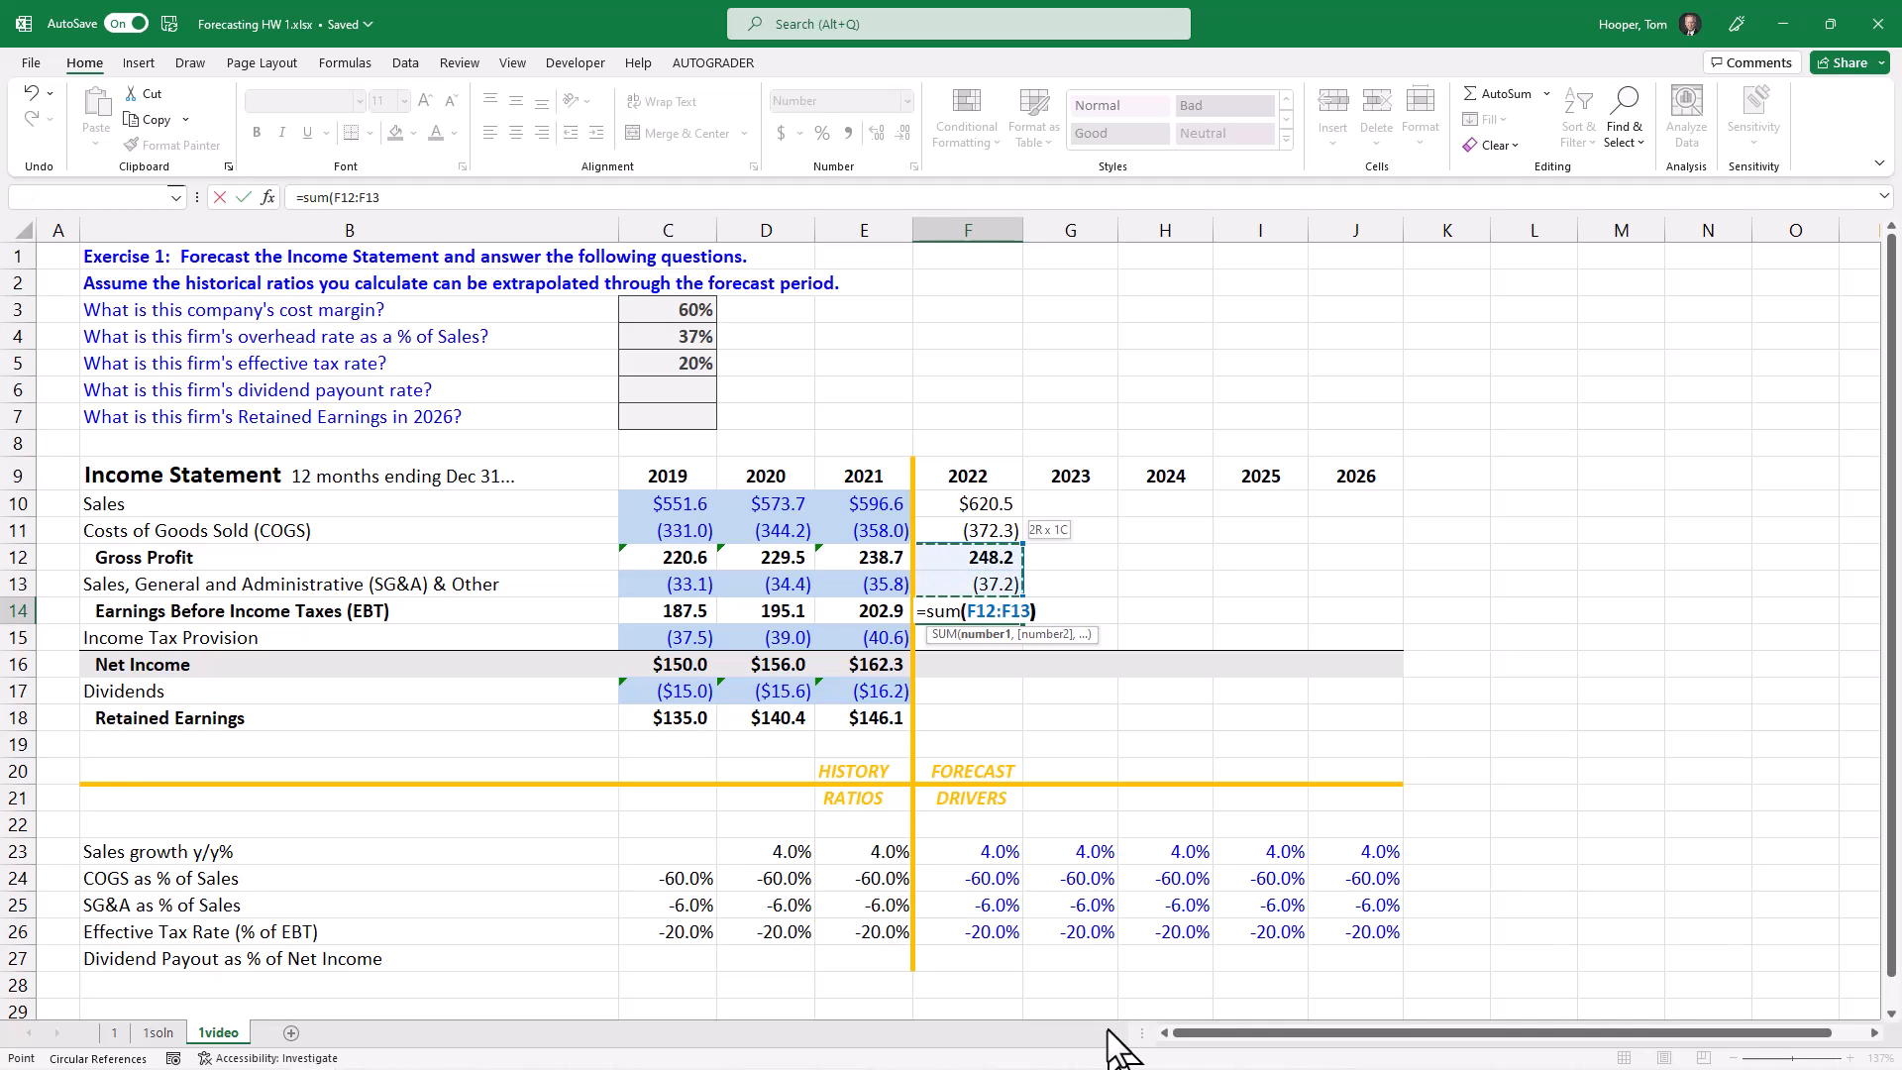
pyautogui.press('Return')
# Step: Calculate 2022 Net Income in F16 with the formula =SUM(F14:F15)
pyautogui.press('Down')
pyautogui.press('Up')
pyautogui.press('Down')
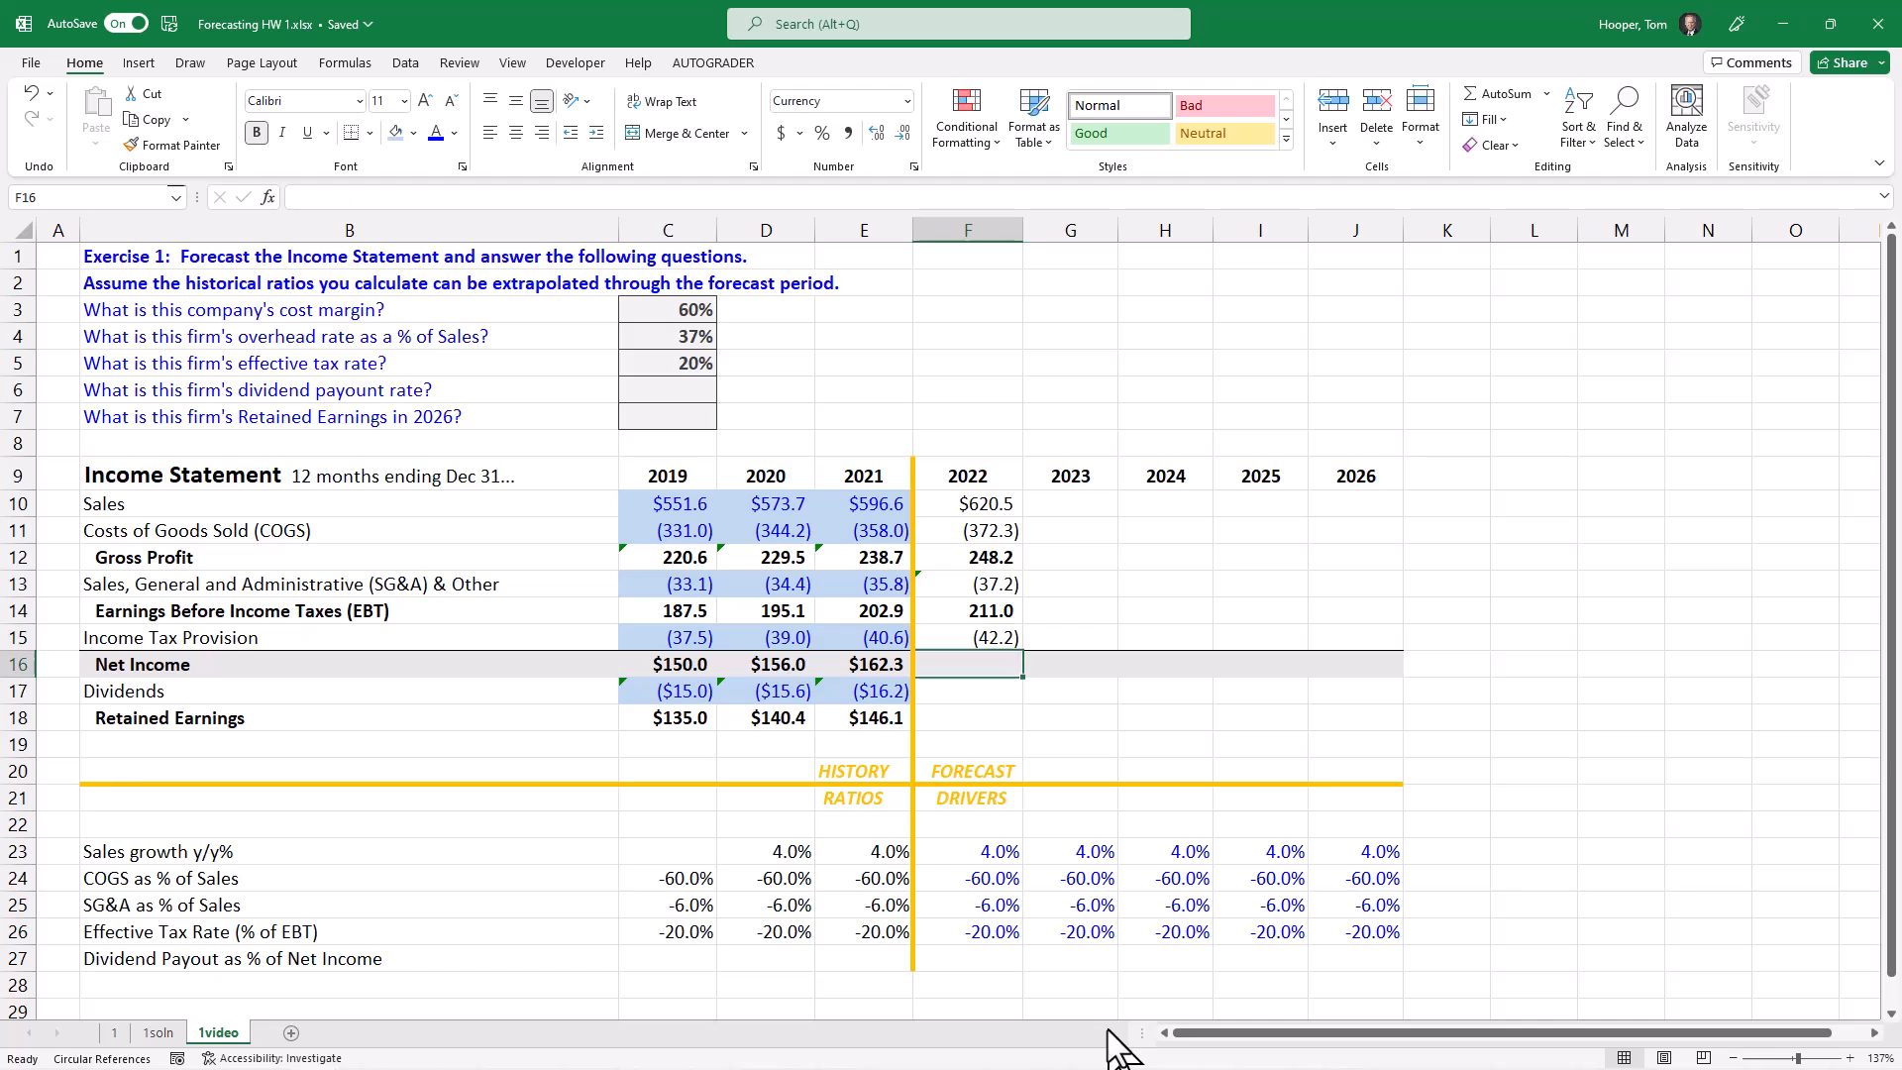
pyautogui.write('=sum(')
pyautogui.press('Up')
pyautogui.hotkey('shift', 'Up')
pyautogui.press('Return')
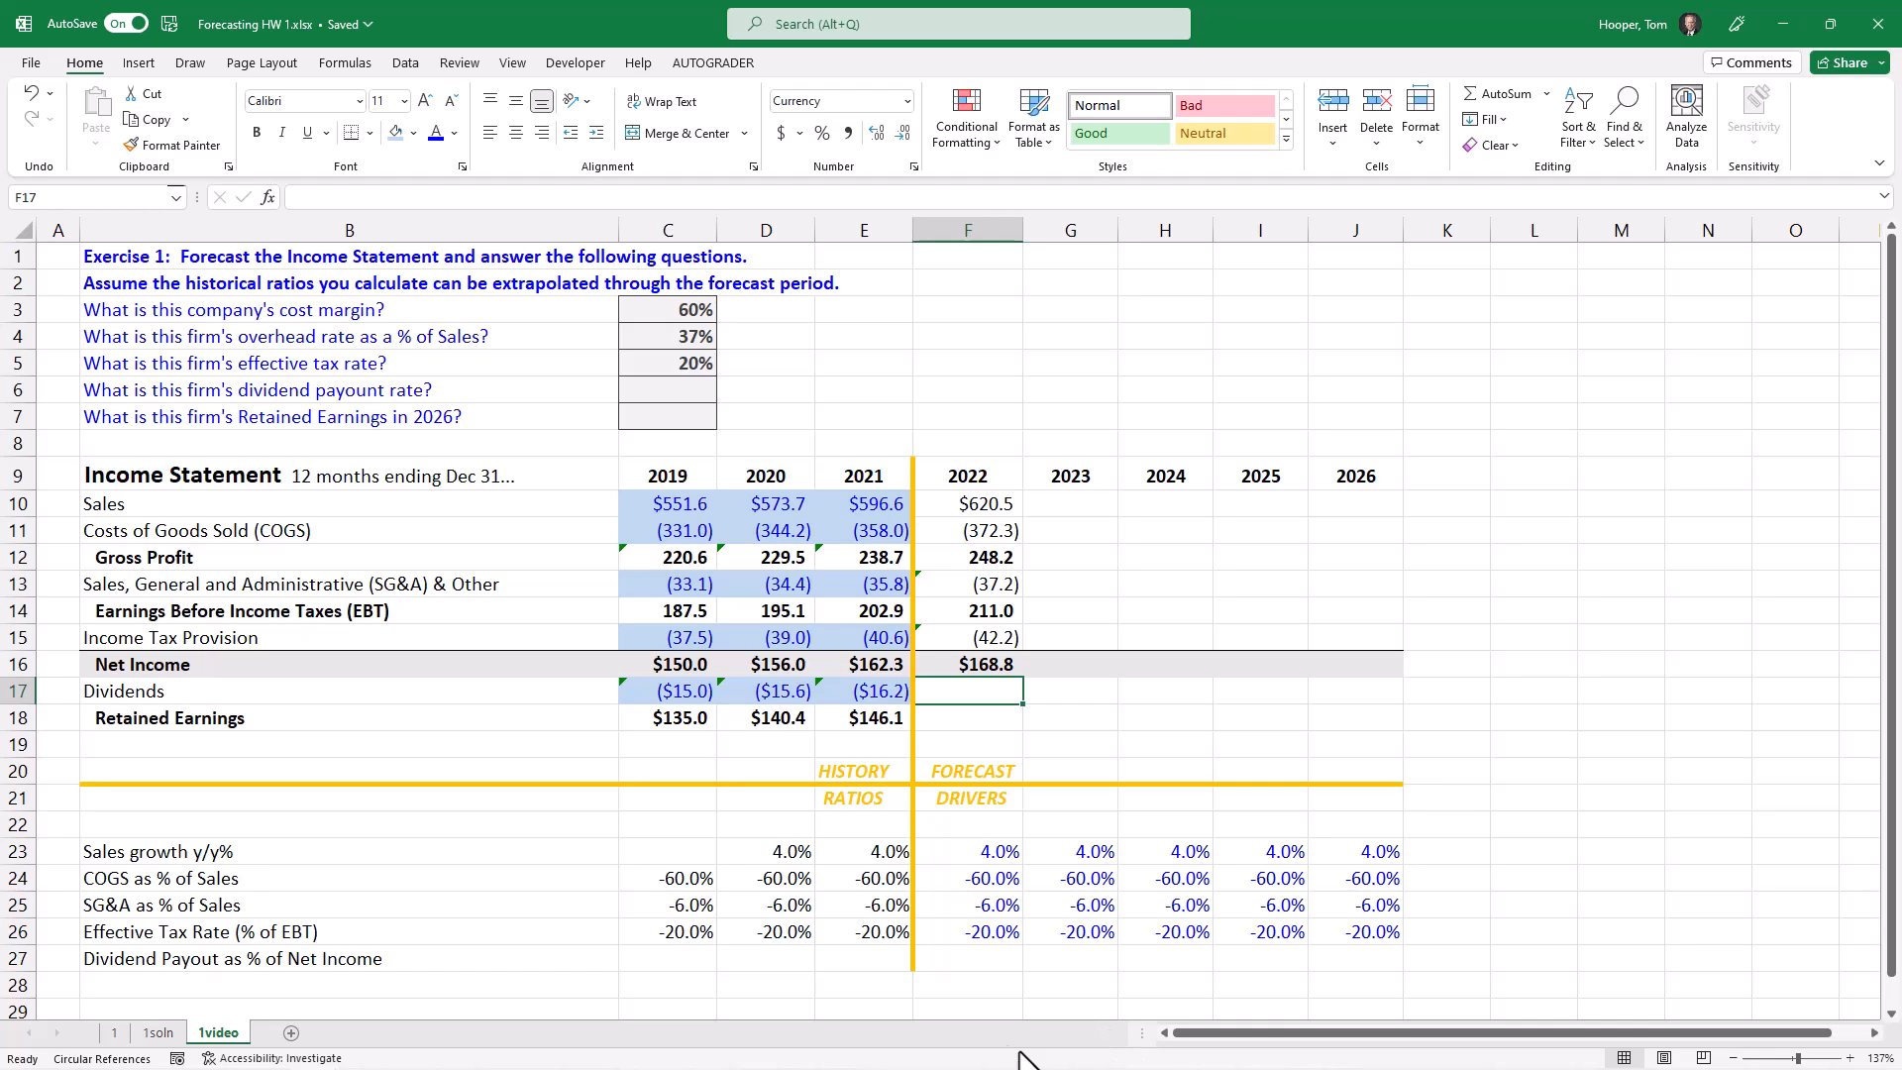
# Step: Calculate the 2019 dividend payout as a percentage of Net Income in C27 with the formula =C17/C16
pyautogui.click(686, 959)
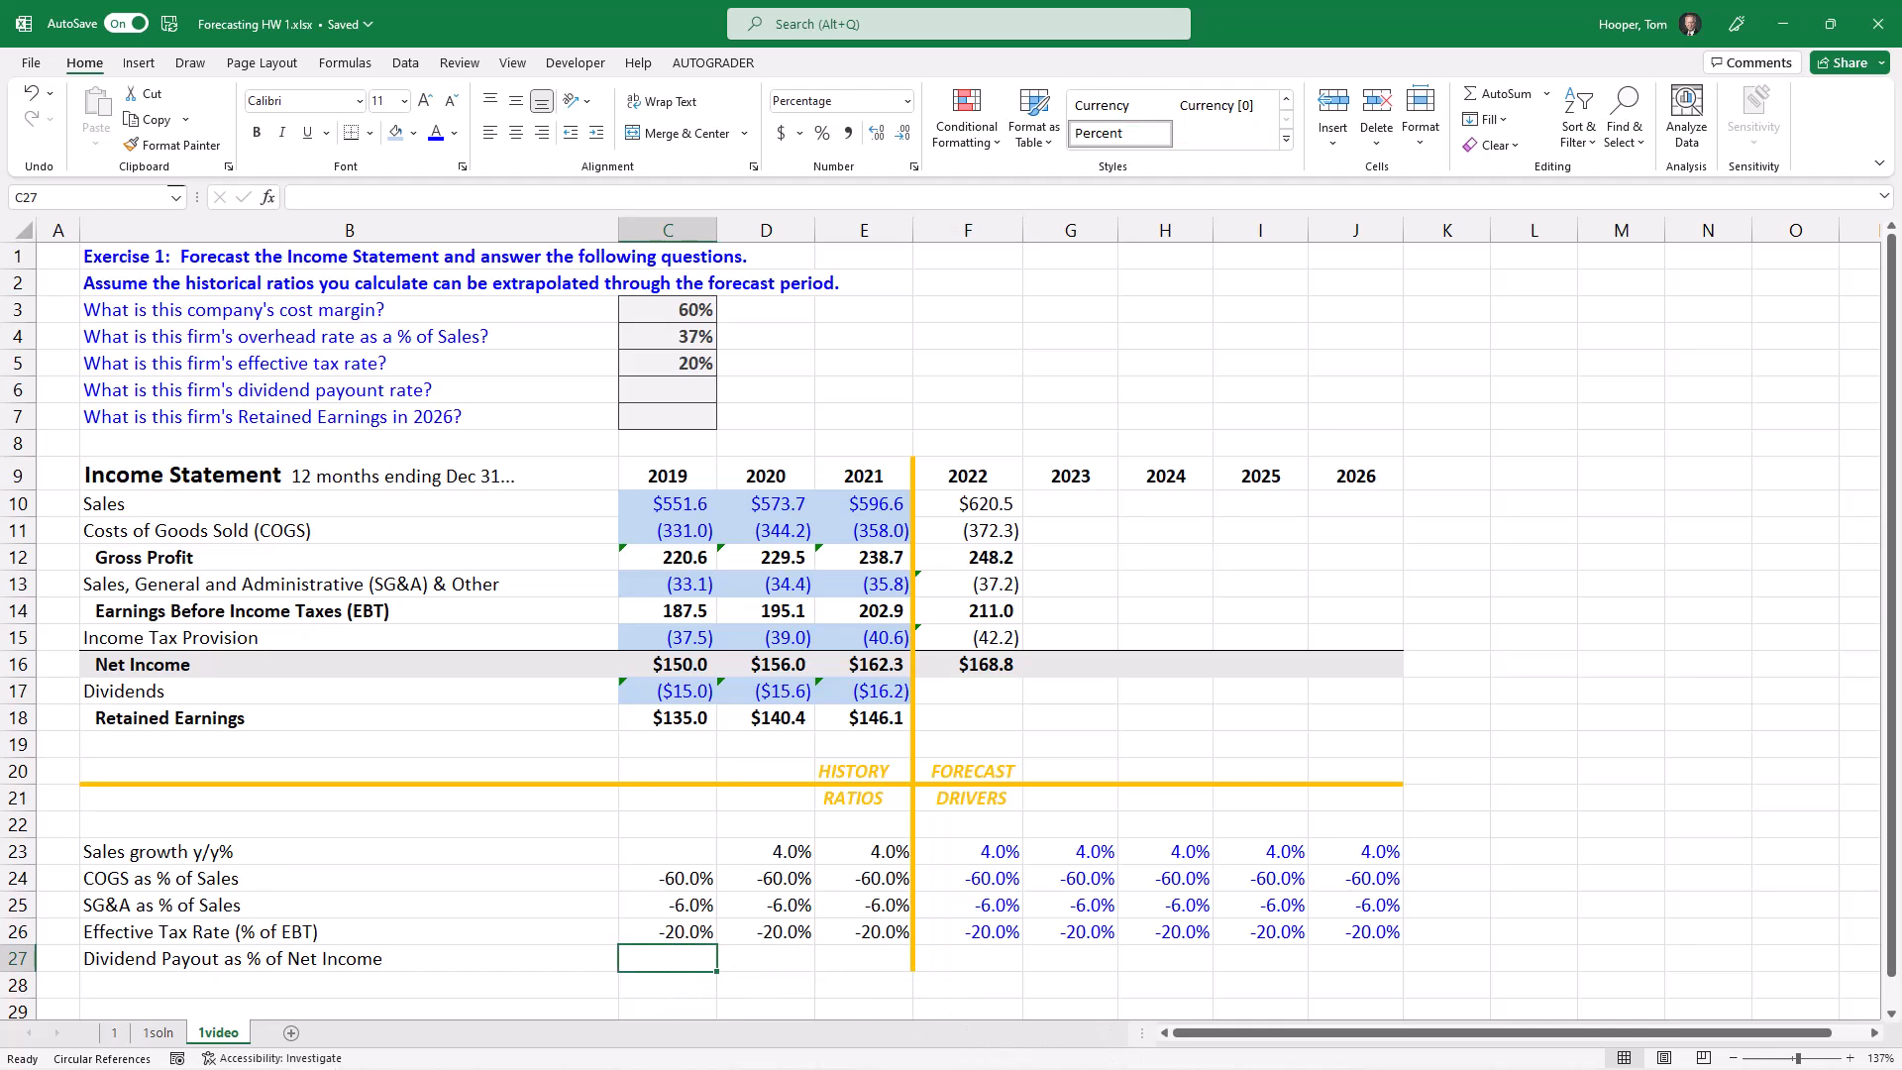
pyautogui.write('=')
pyautogui.press('Up')
pyautogui.press('Up')
pyautogui.press('Up')
pyautogui.press('Up')
pyautogui.press('Up')
pyautogui.press('Up')
pyautogui.press('Up')
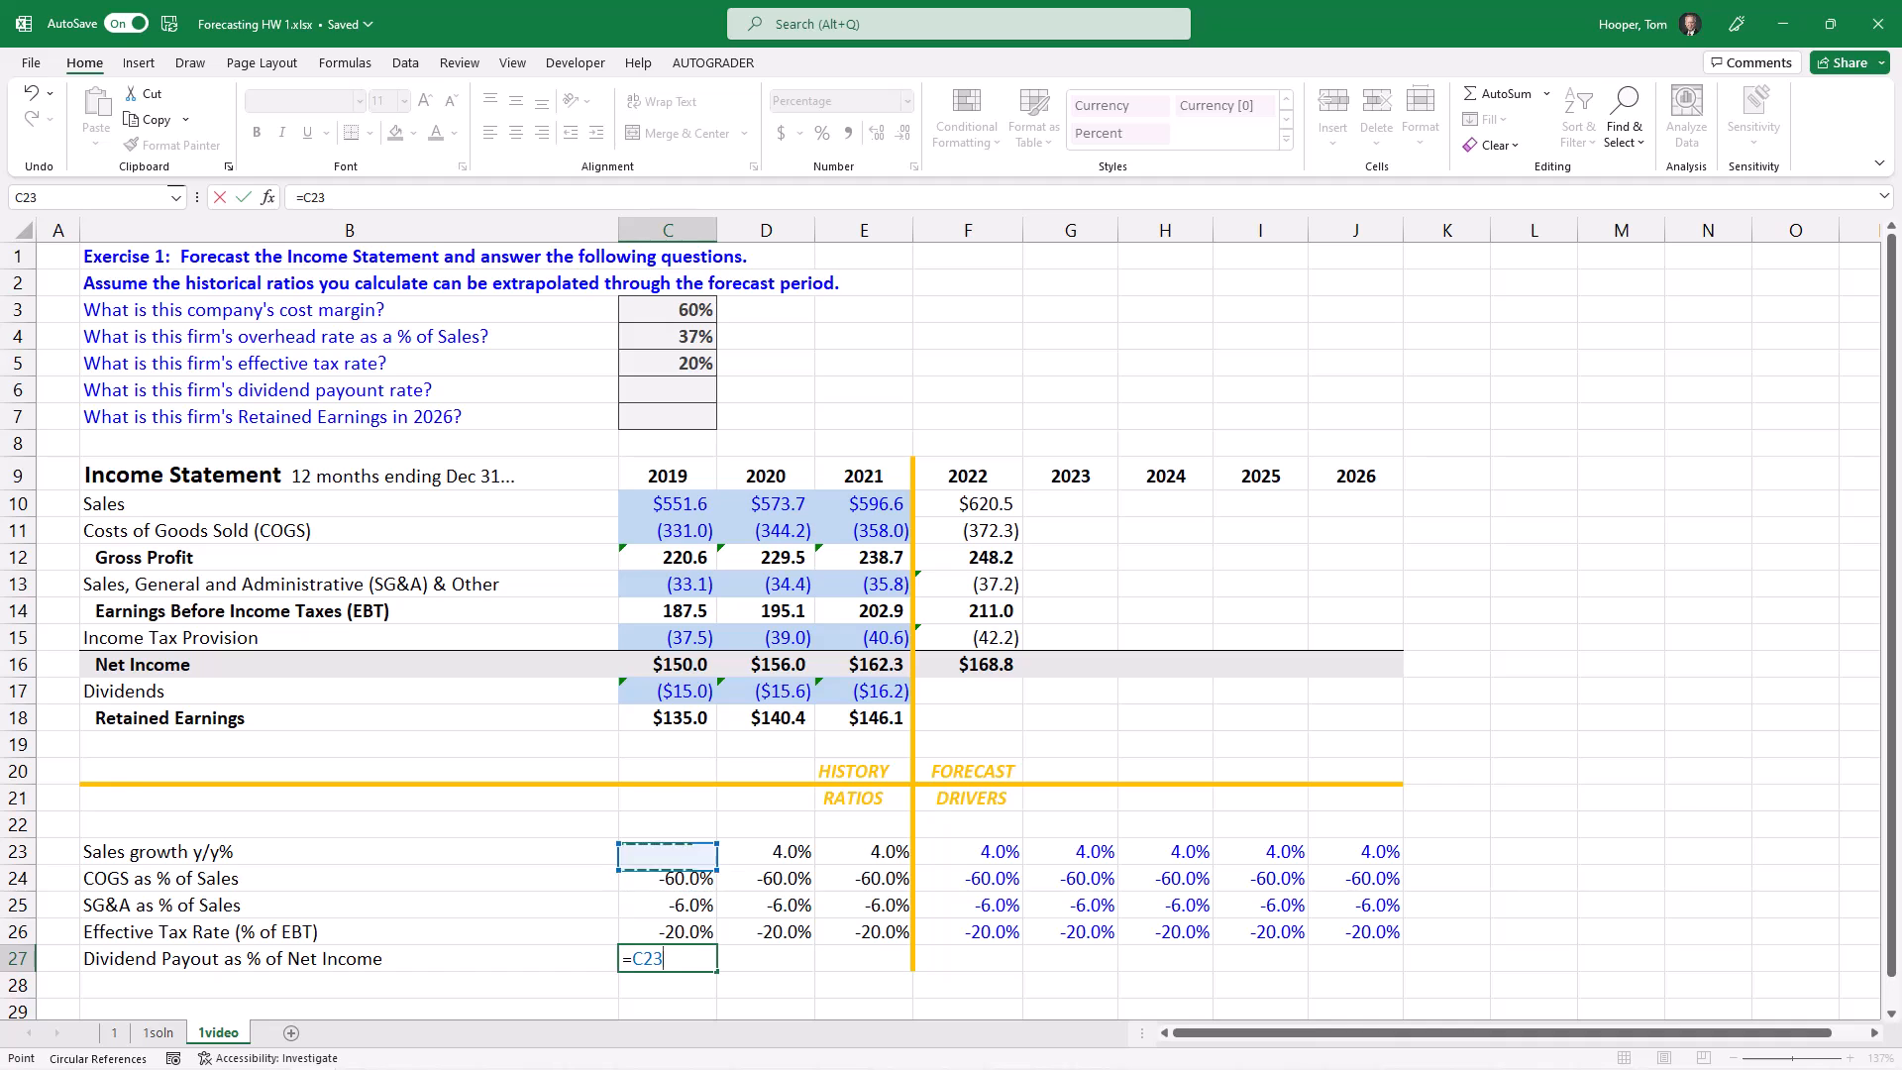
pyautogui.press('Up')
pyautogui.press('Up')
pyautogui.press('Up')
pyautogui.write('/')
pyautogui.press('Up')
# Step: Copy the 2019 dividend payout formula in C27 to 2020 and 2021 in D27:E27
pyautogui.press('Up')
pyautogui.press('Up')
pyautogui.press('Up')
pyautogui.press('Up')
pyautogui.press('Up')
pyautogui.press('Up')
pyautogui.press('Up')
pyautogui.press('Up')
pyautogui.press('Up')
pyautogui.press('Up')
pyautogui.press('Return')
pyautogui.press('Up')
pyautogui.hotkey('ctrl', 'c')
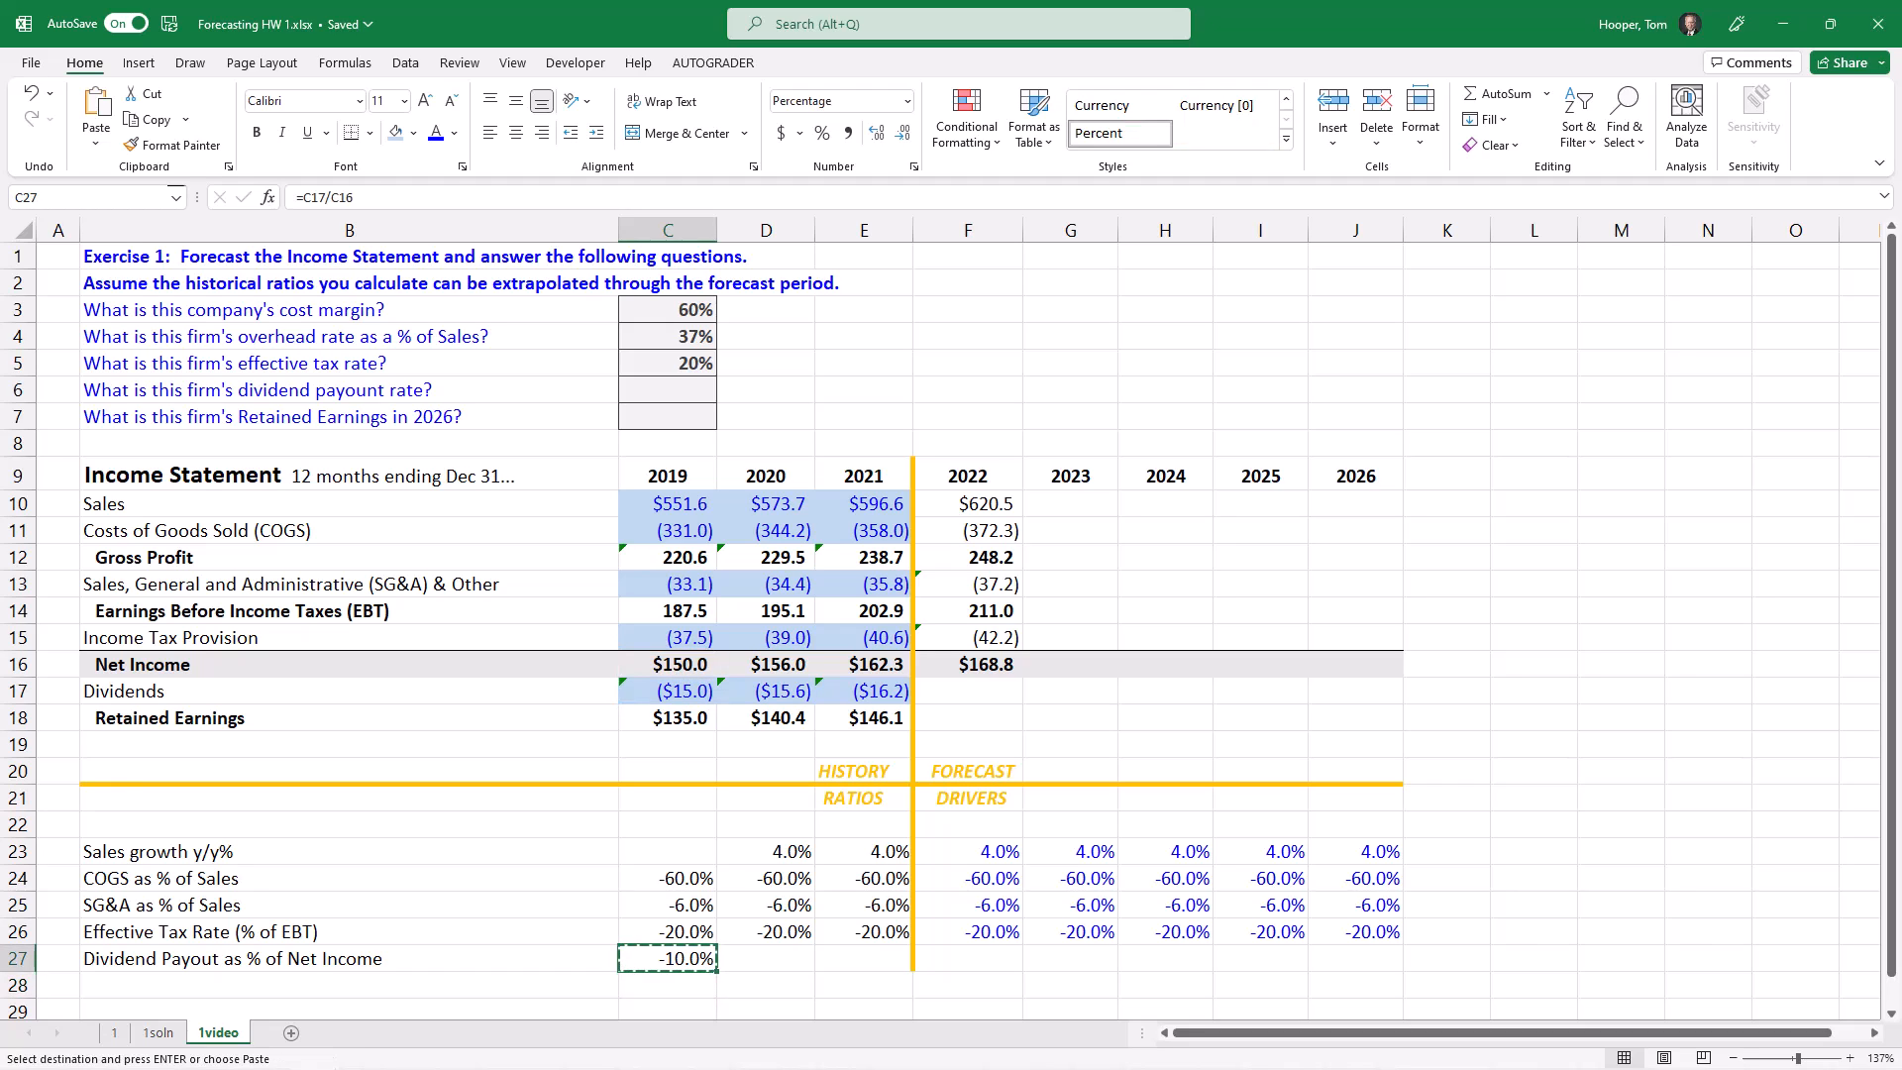
pyautogui.hotkey('shift', 'Right')
pyautogui.hotkey('shift', 'Right')
pyautogui.hotkey('ctrl', 'v')
# Step: Set the Dividend Payout drivers for 2022 to 2026 in F27:J27 to the prior year's ratio with =E27
pyautogui.press('Right')
pyautogui.press('Right')
pyautogui.press('Right')
pyautogui.hotkey('shift', 'Right')
pyautogui.hotkey('shift', 'Right')
pyautogui.hotkey('shift', 'Right')
pyautogui.hotkey('shift', 'Right')
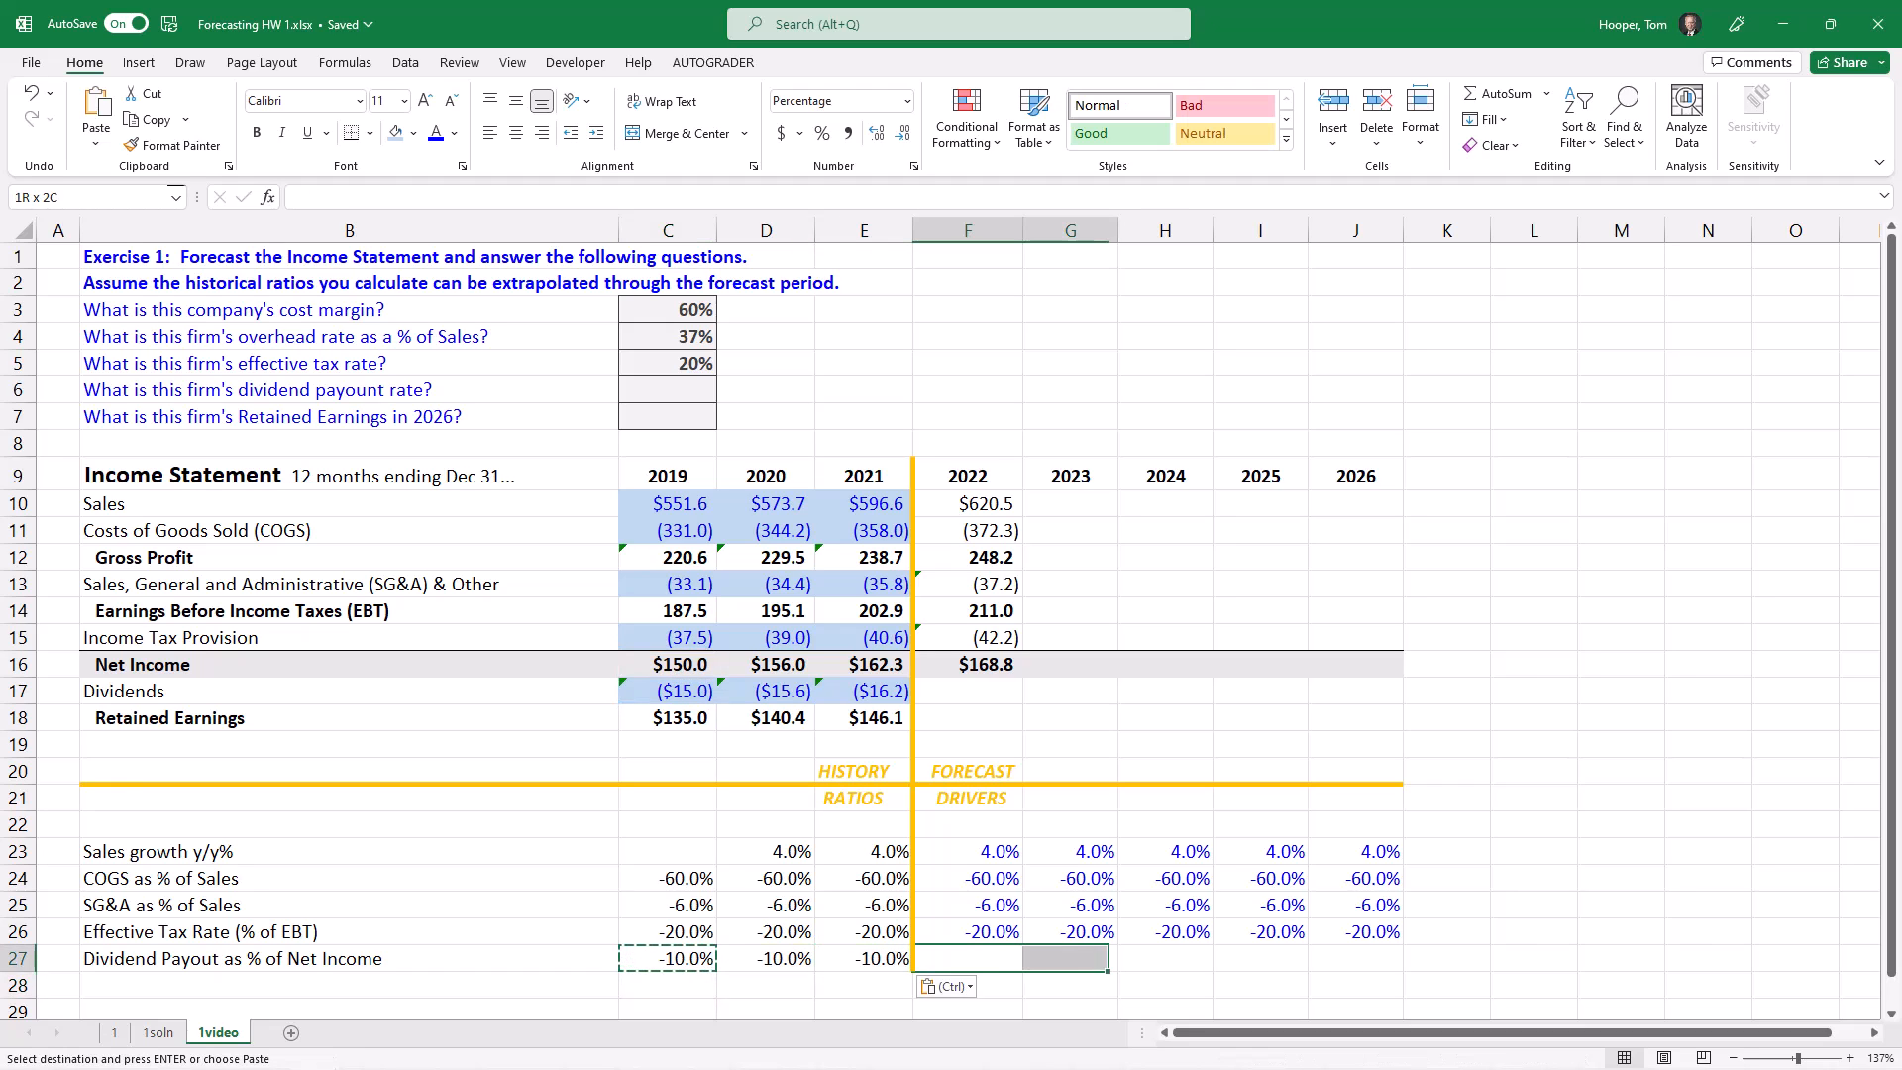
pyautogui.write('=')
pyautogui.press('Left')
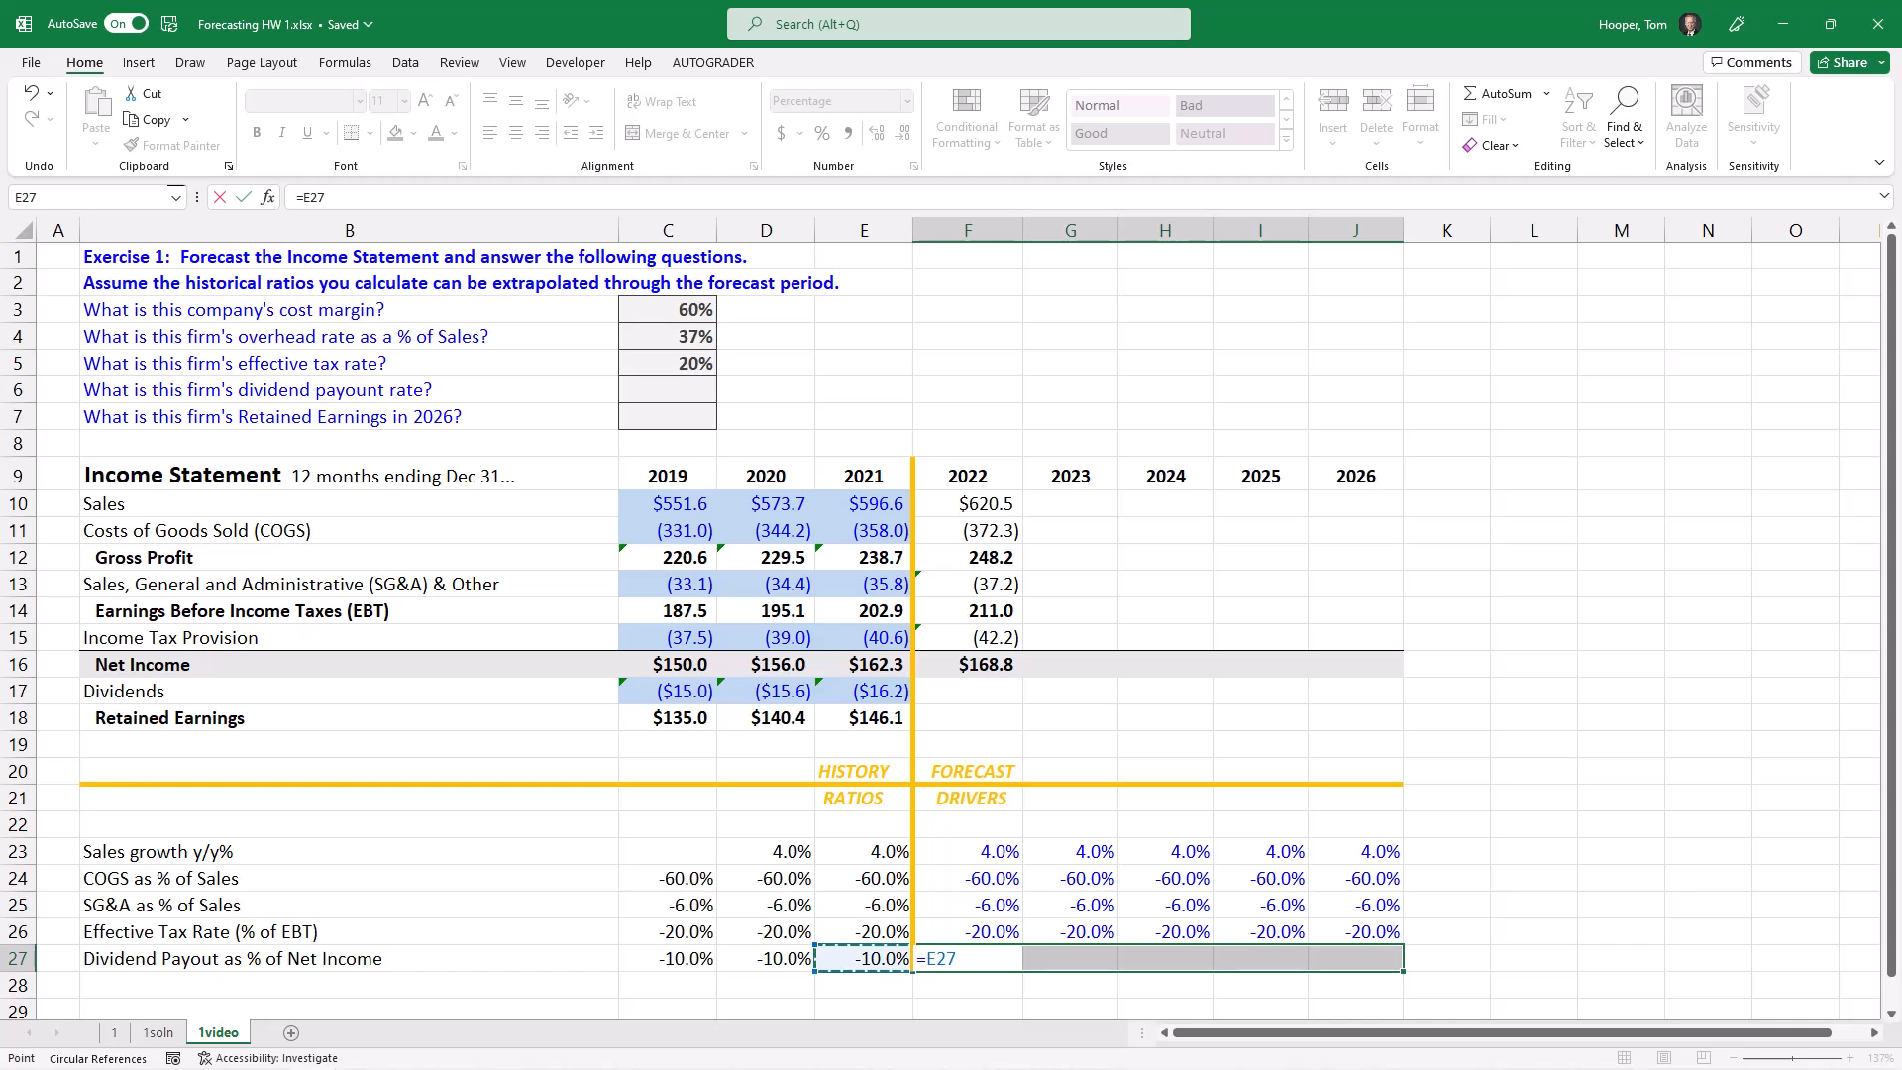
pyautogui.hotkey('ctrl', 'Return')
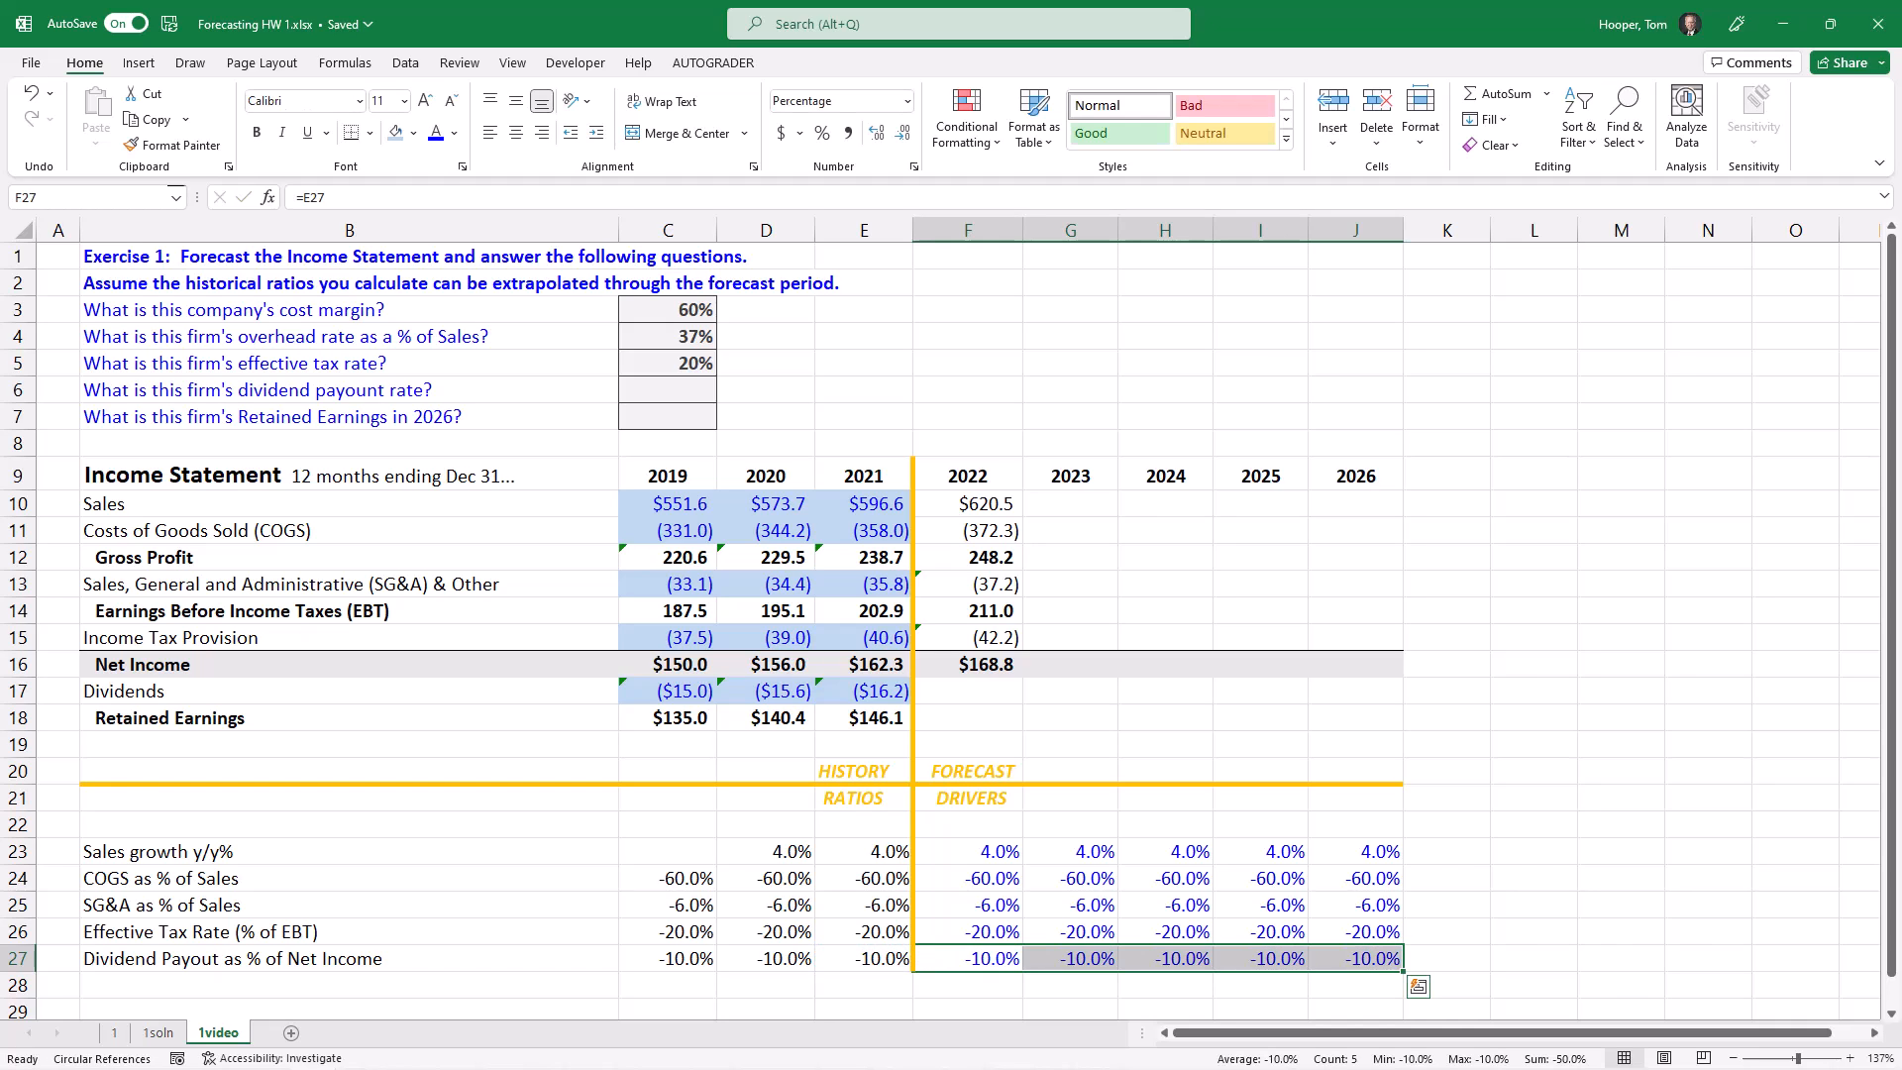
# Step: Forecast 2022 Dividends in F17 from Net Income and the payout driver with the formula =F16*F27
pyautogui.click(945, 691)
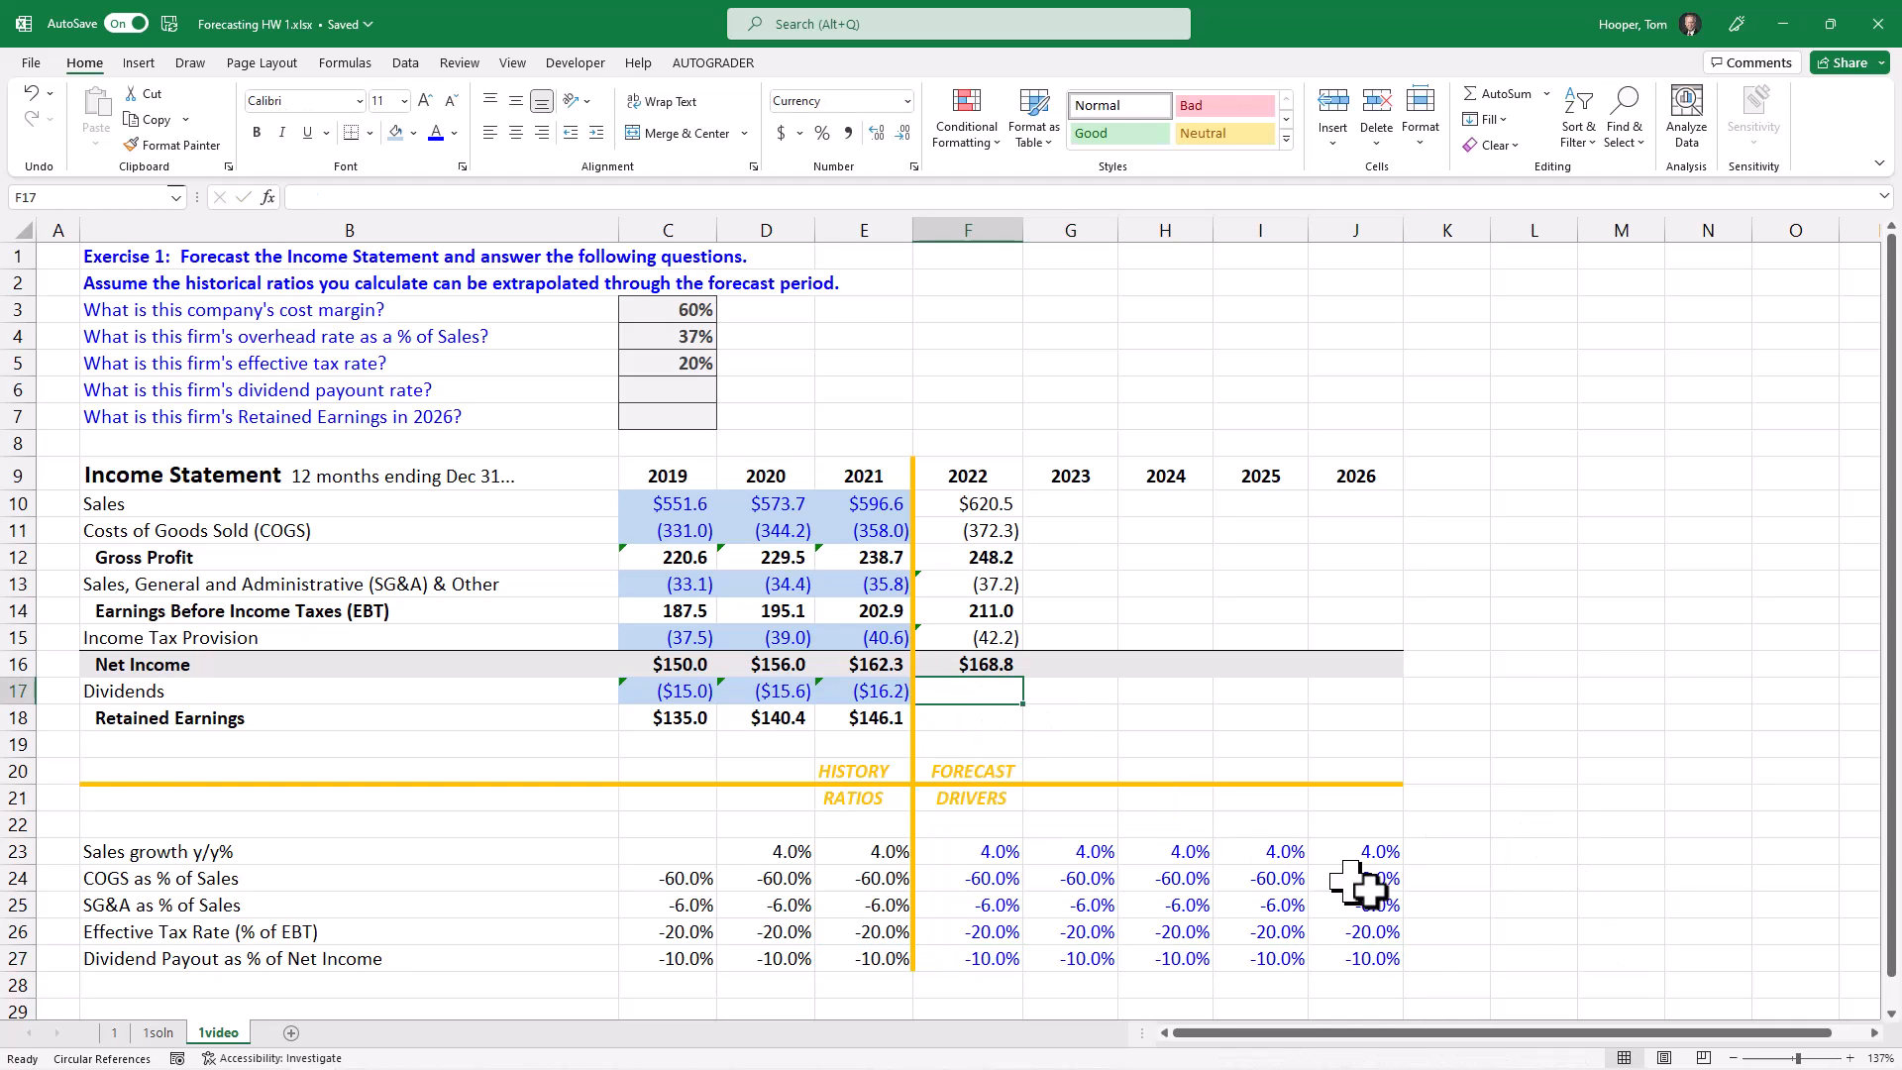
pyautogui.write('=')
pyautogui.press('Up')
pyautogui.write('*')
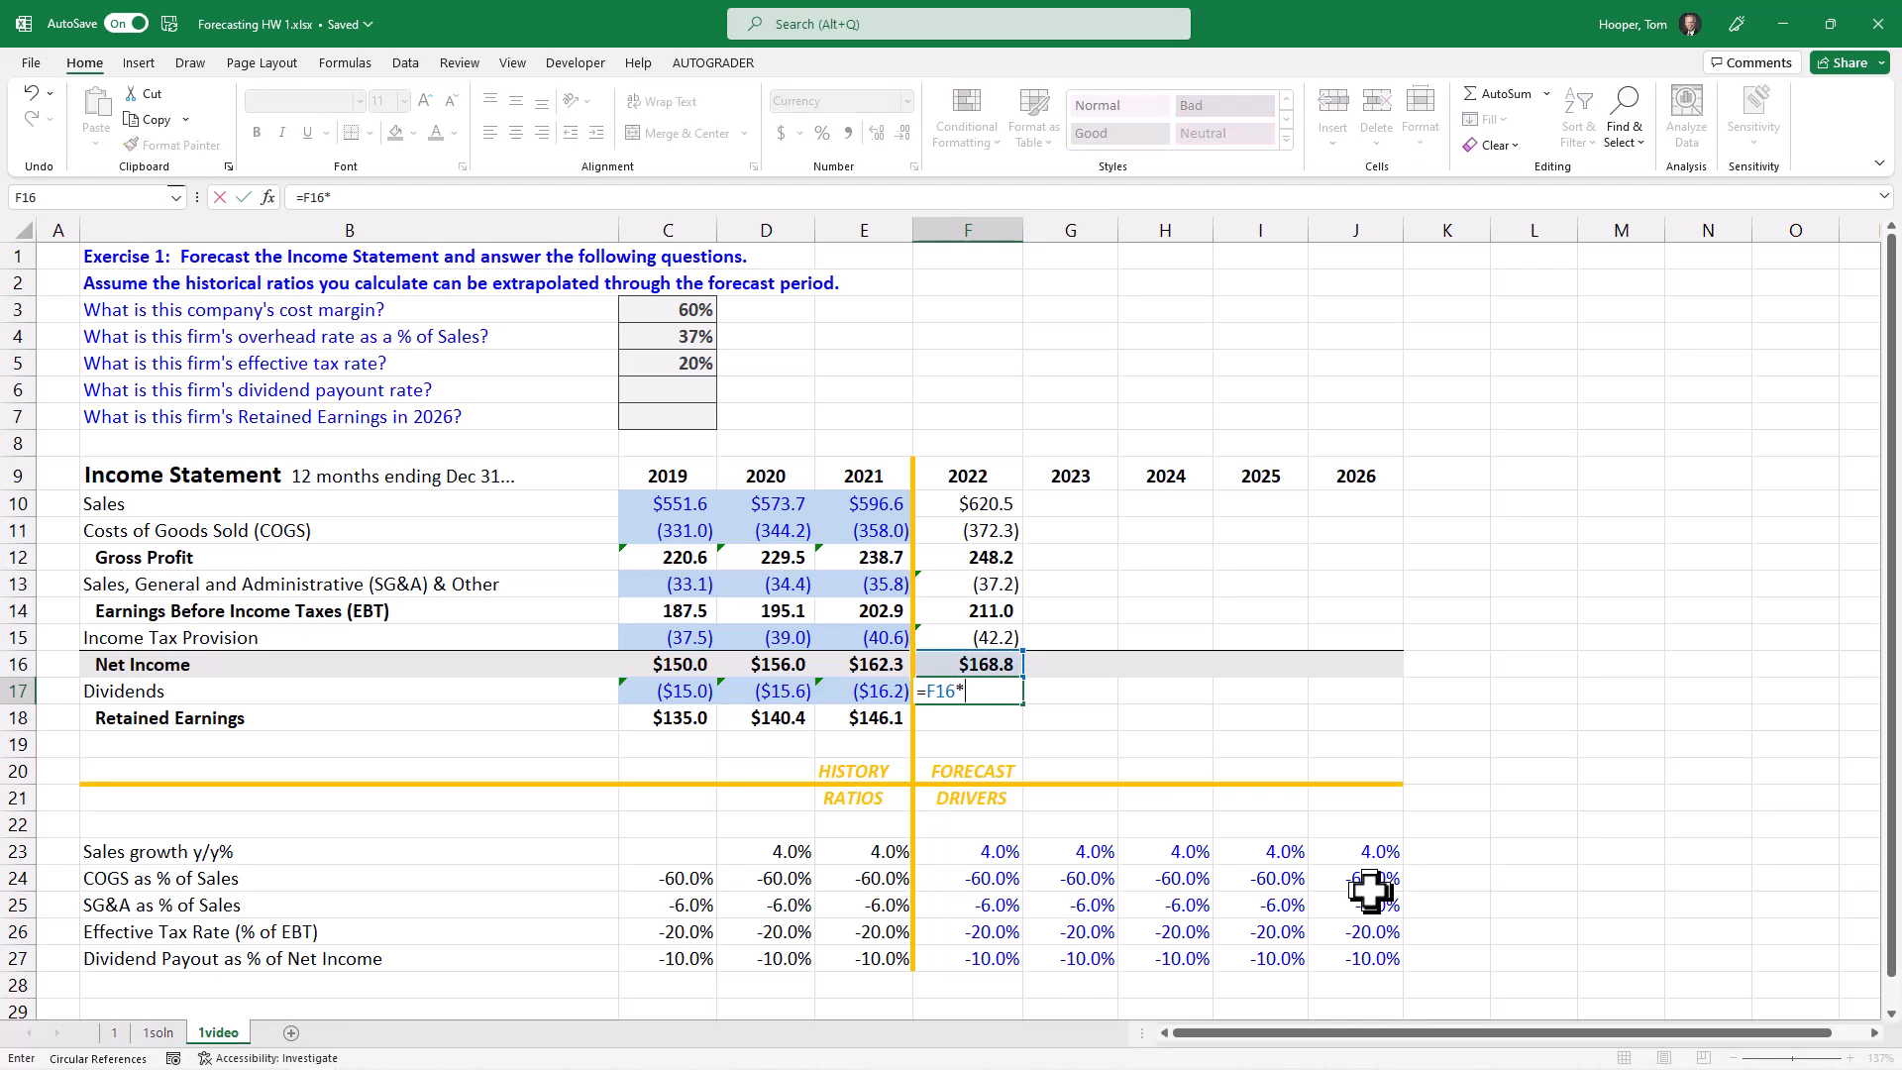
pyautogui.click(983, 956)
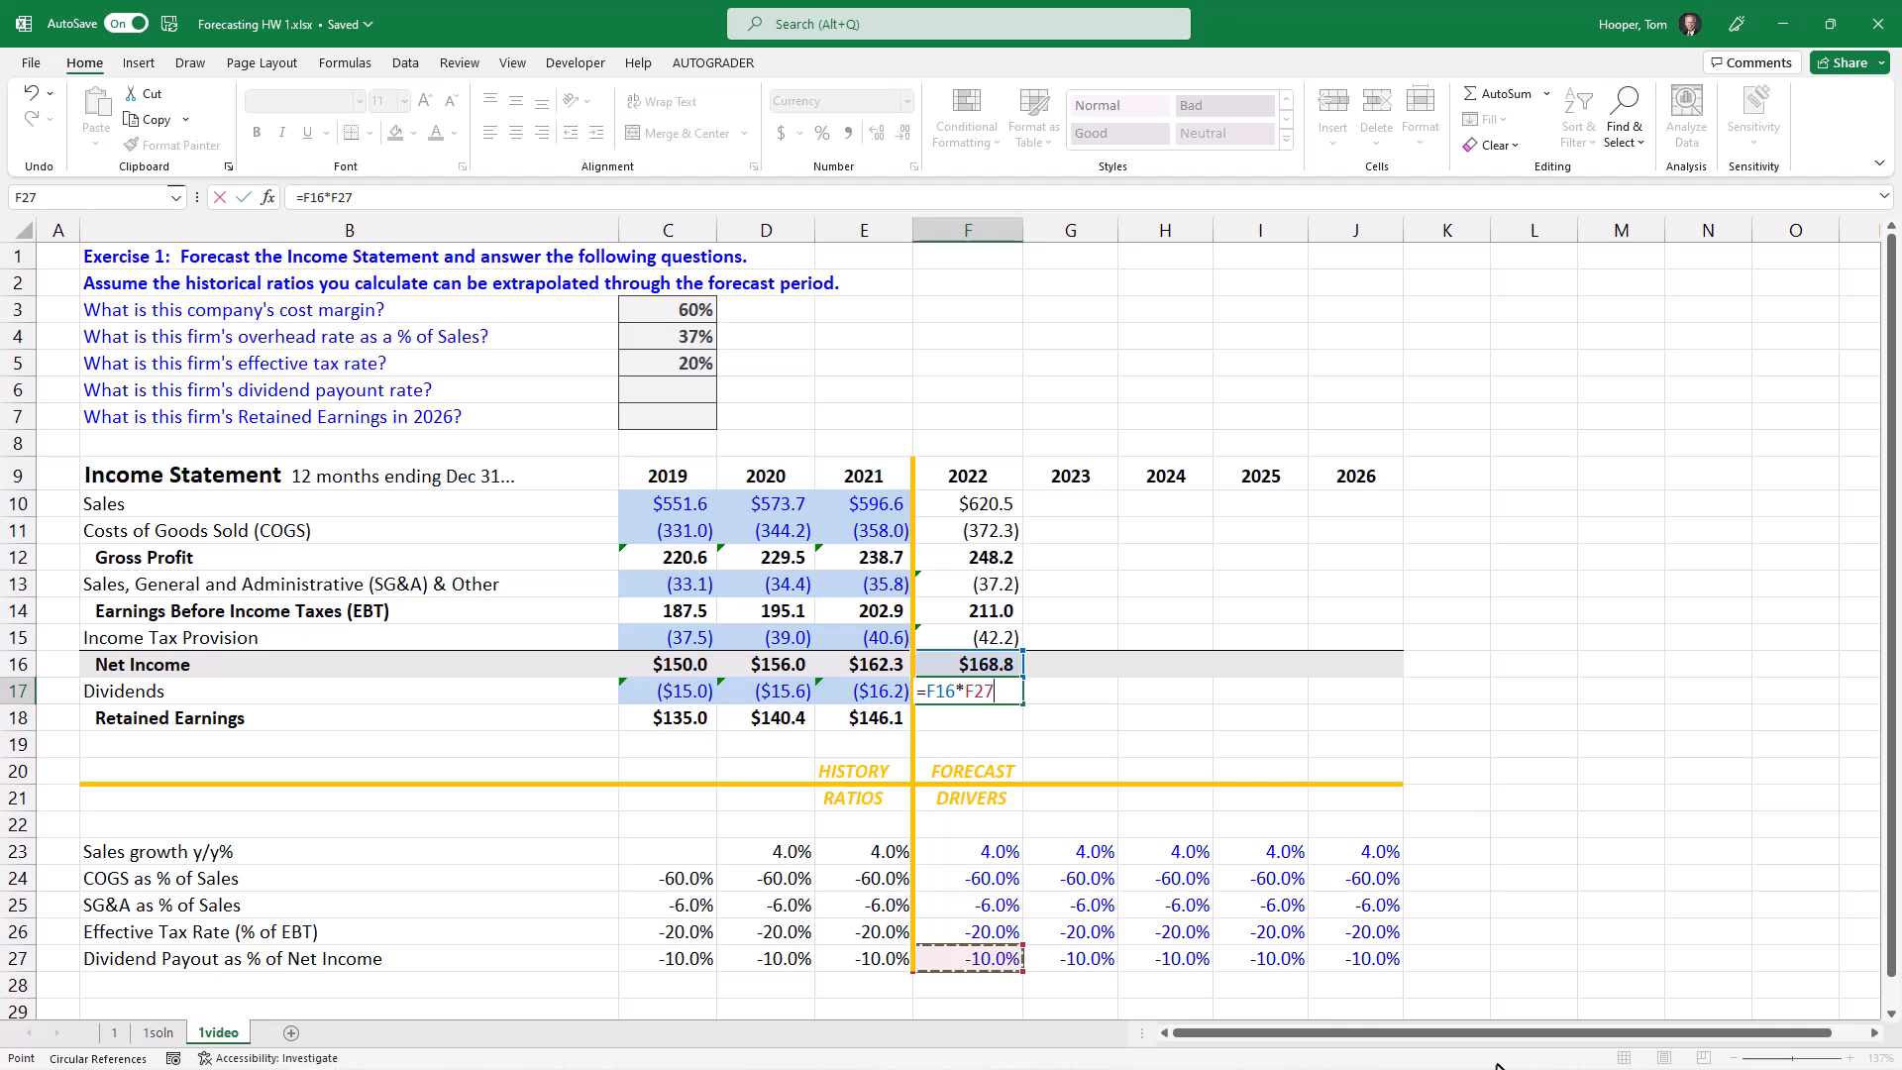
pyautogui.press('Return')
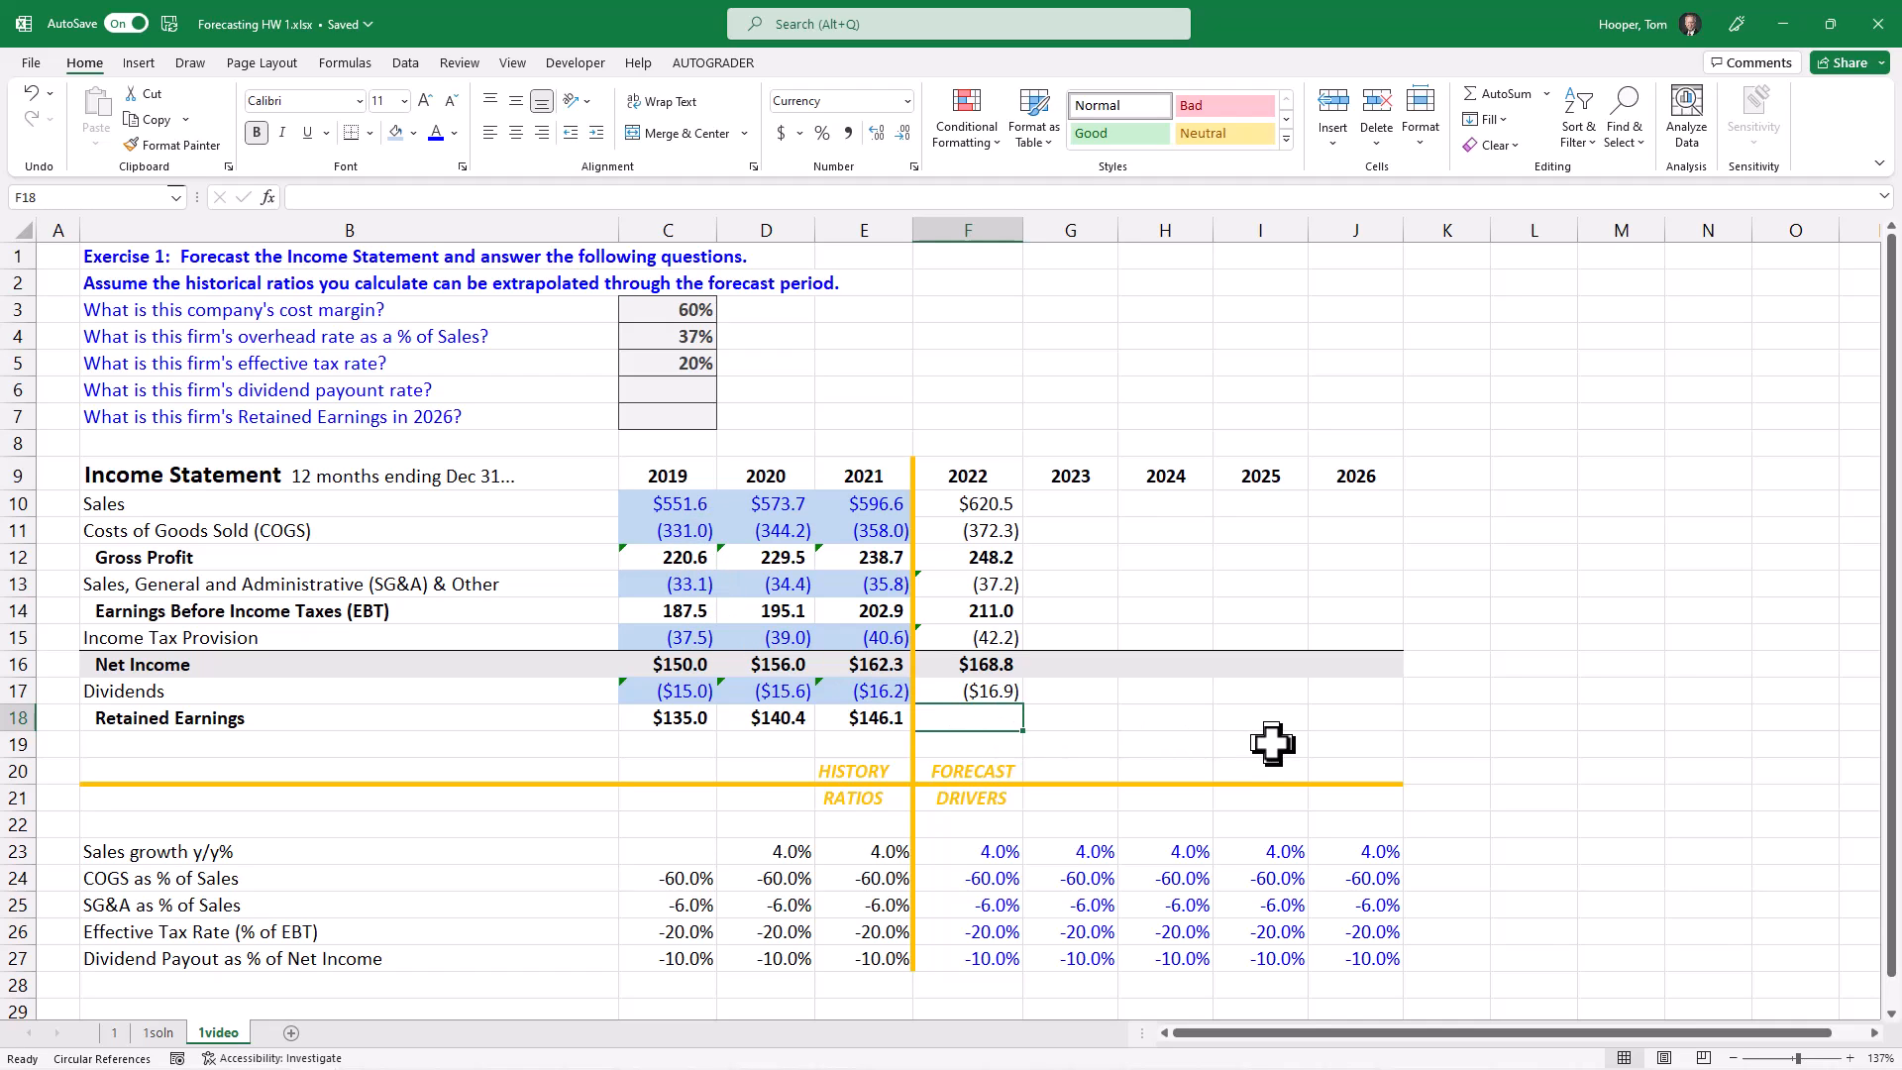
# Step: Calculate 2022 Retained Earnings in F18 with the formula =SUM(F16:F17)
pyautogui.write('=SUM(')
pyautogui.press('Up')
pyautogui.hotkey('shift', 'Up')
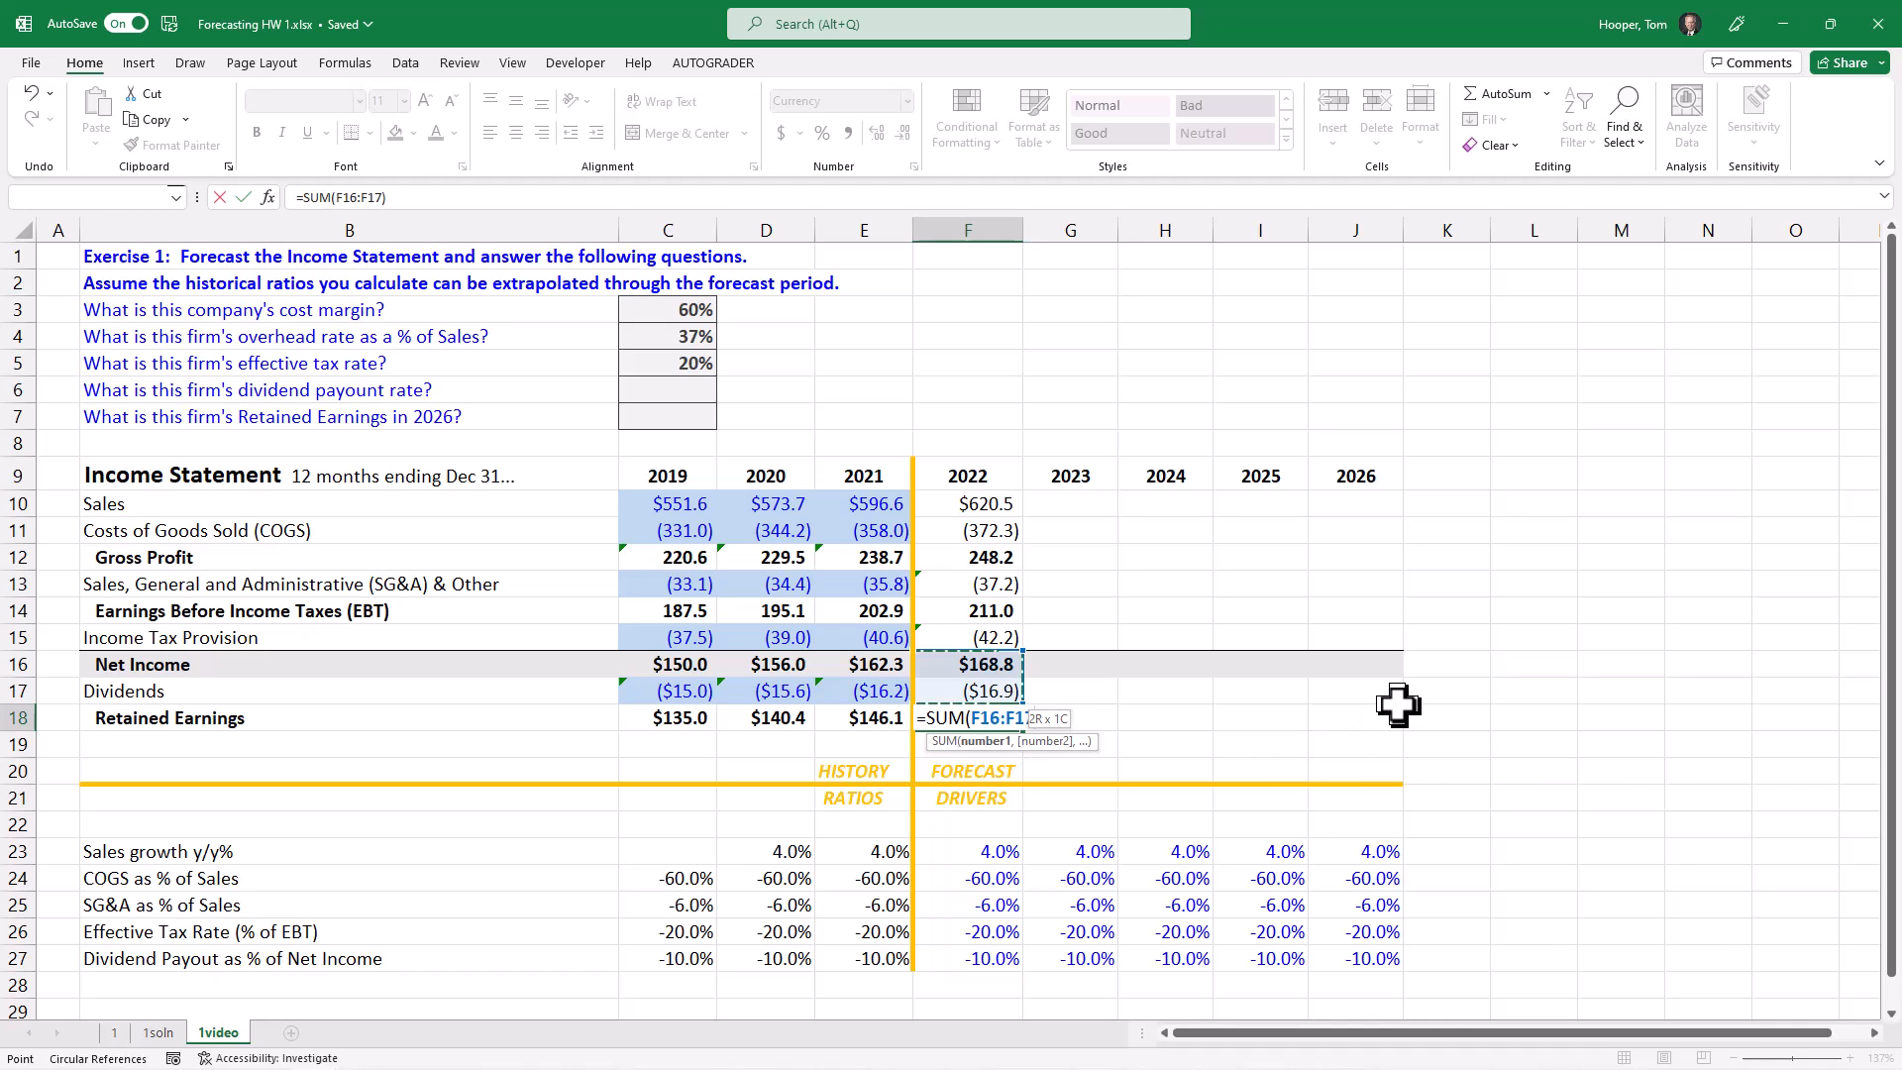
pyautogui.hotkey('ctrl', 'Return')
# Step: Review the 2022 forecast formulas cell by cell down column F to Retained Earnings
pyautogui.press('Up')
pyautogui.press('Up')
pyautogui.press('Up')
pyautogui.press('Up')
pyautogui.press('Up')
pyautogui.press('Up')
pyautogui.press('Up')
pyautogui.press('Up')
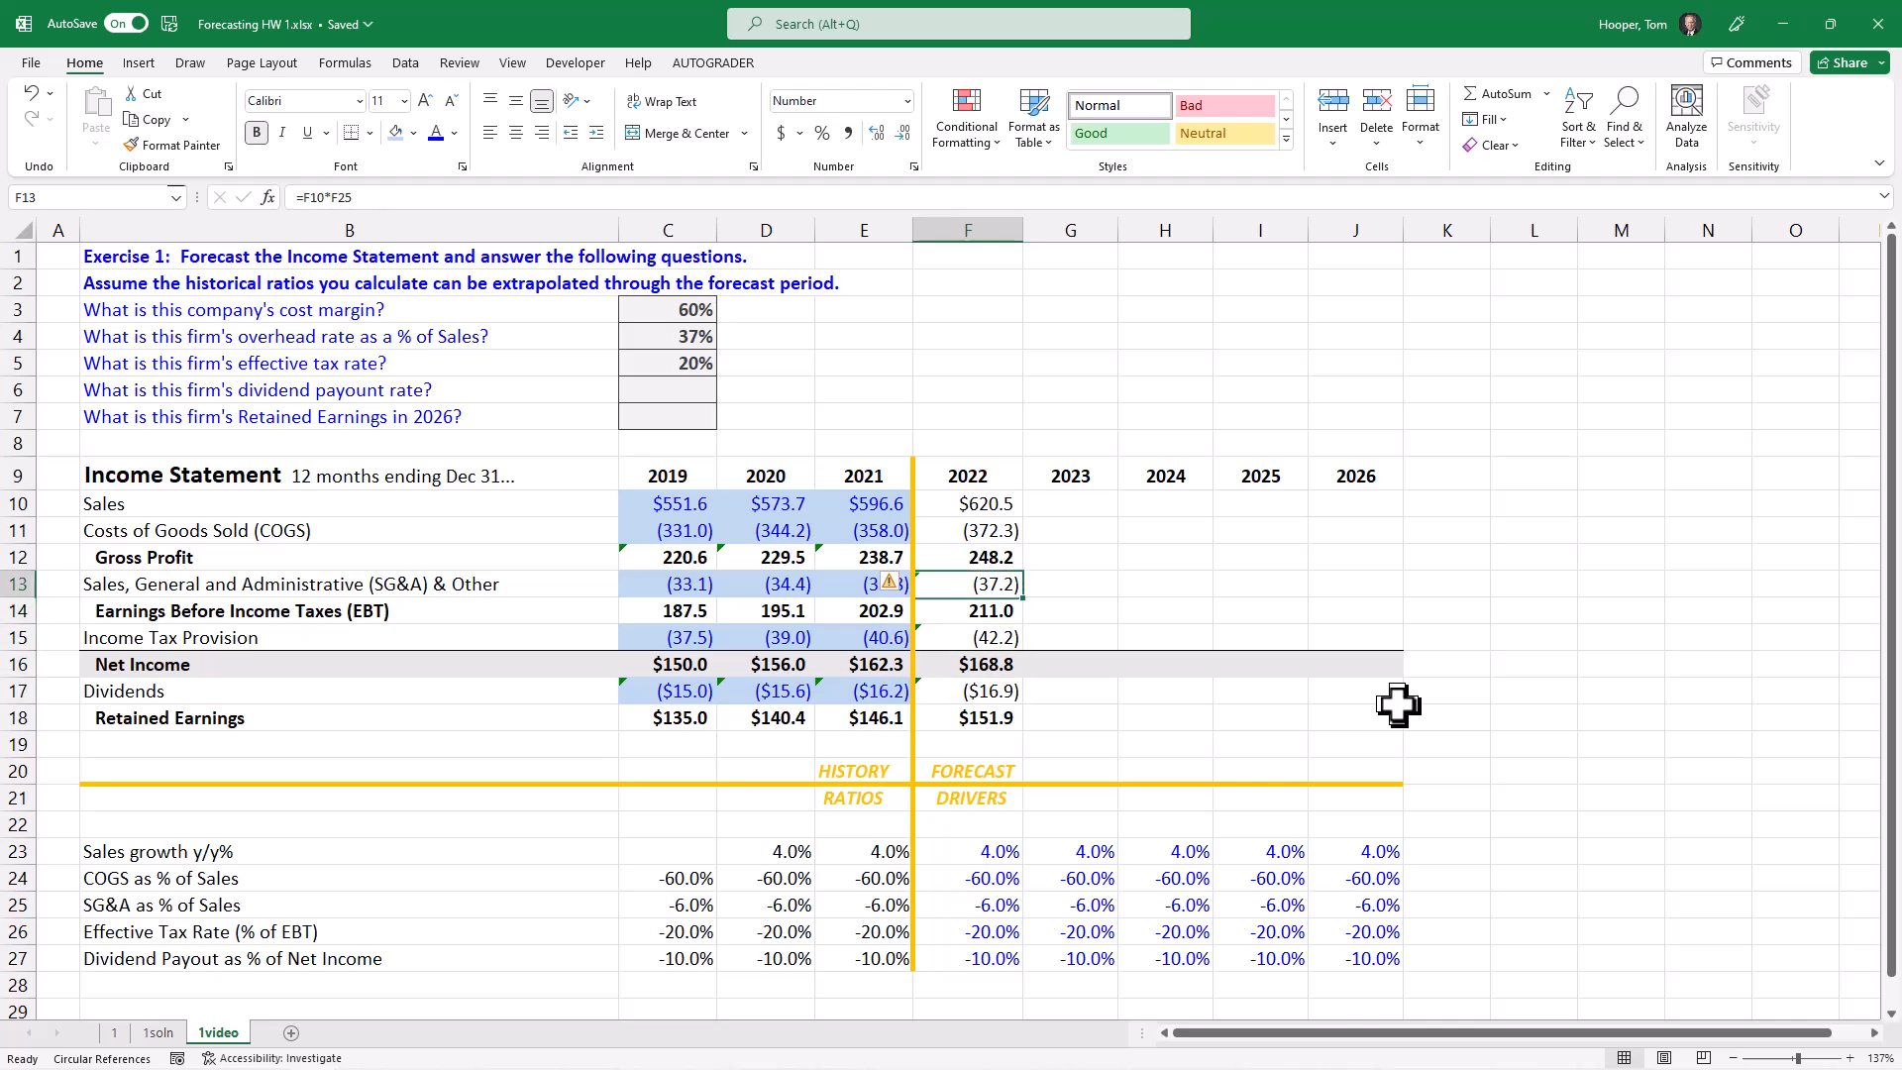
pyautogui.press('Down')
pyautogui.press('Down')
pyautogui.press('Down')
pyautogui.press('Down')
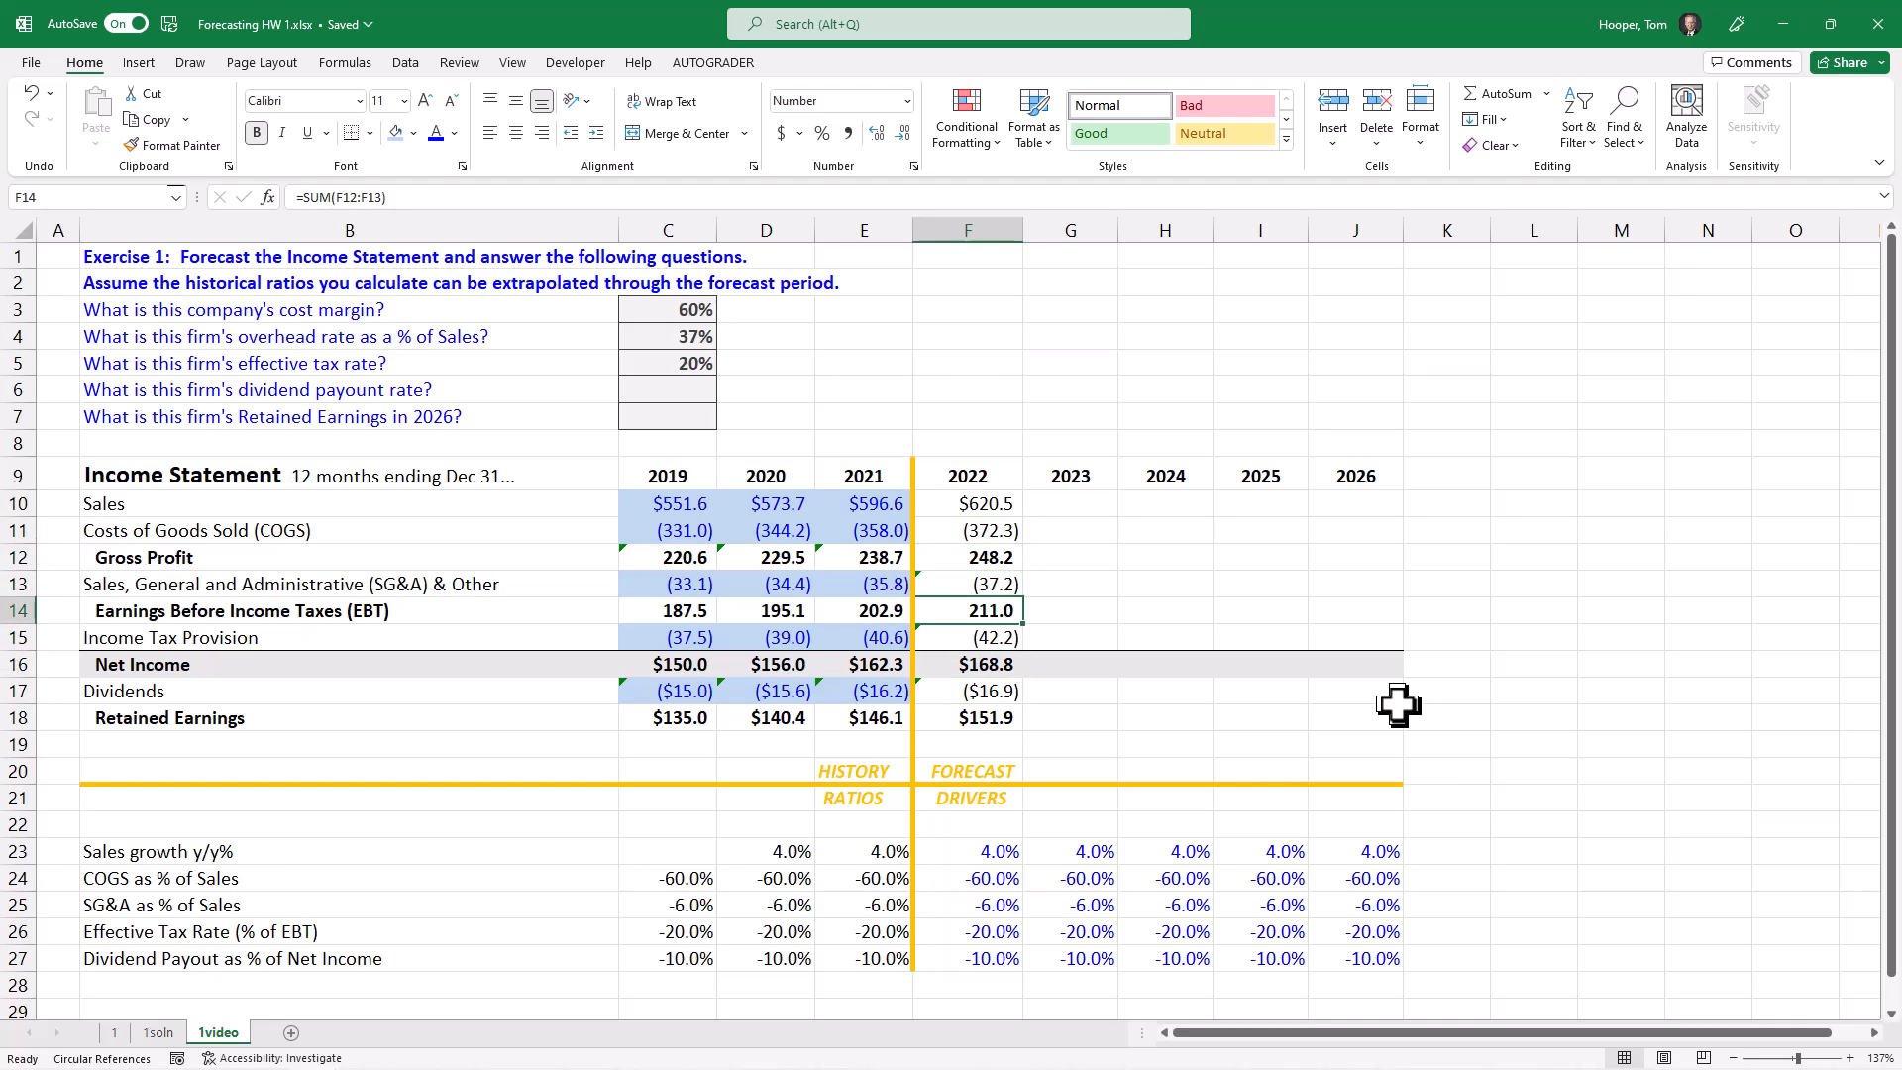
pyautogui.press('Down')
pyautogui.press('Down')
pyautogui.press('Down')
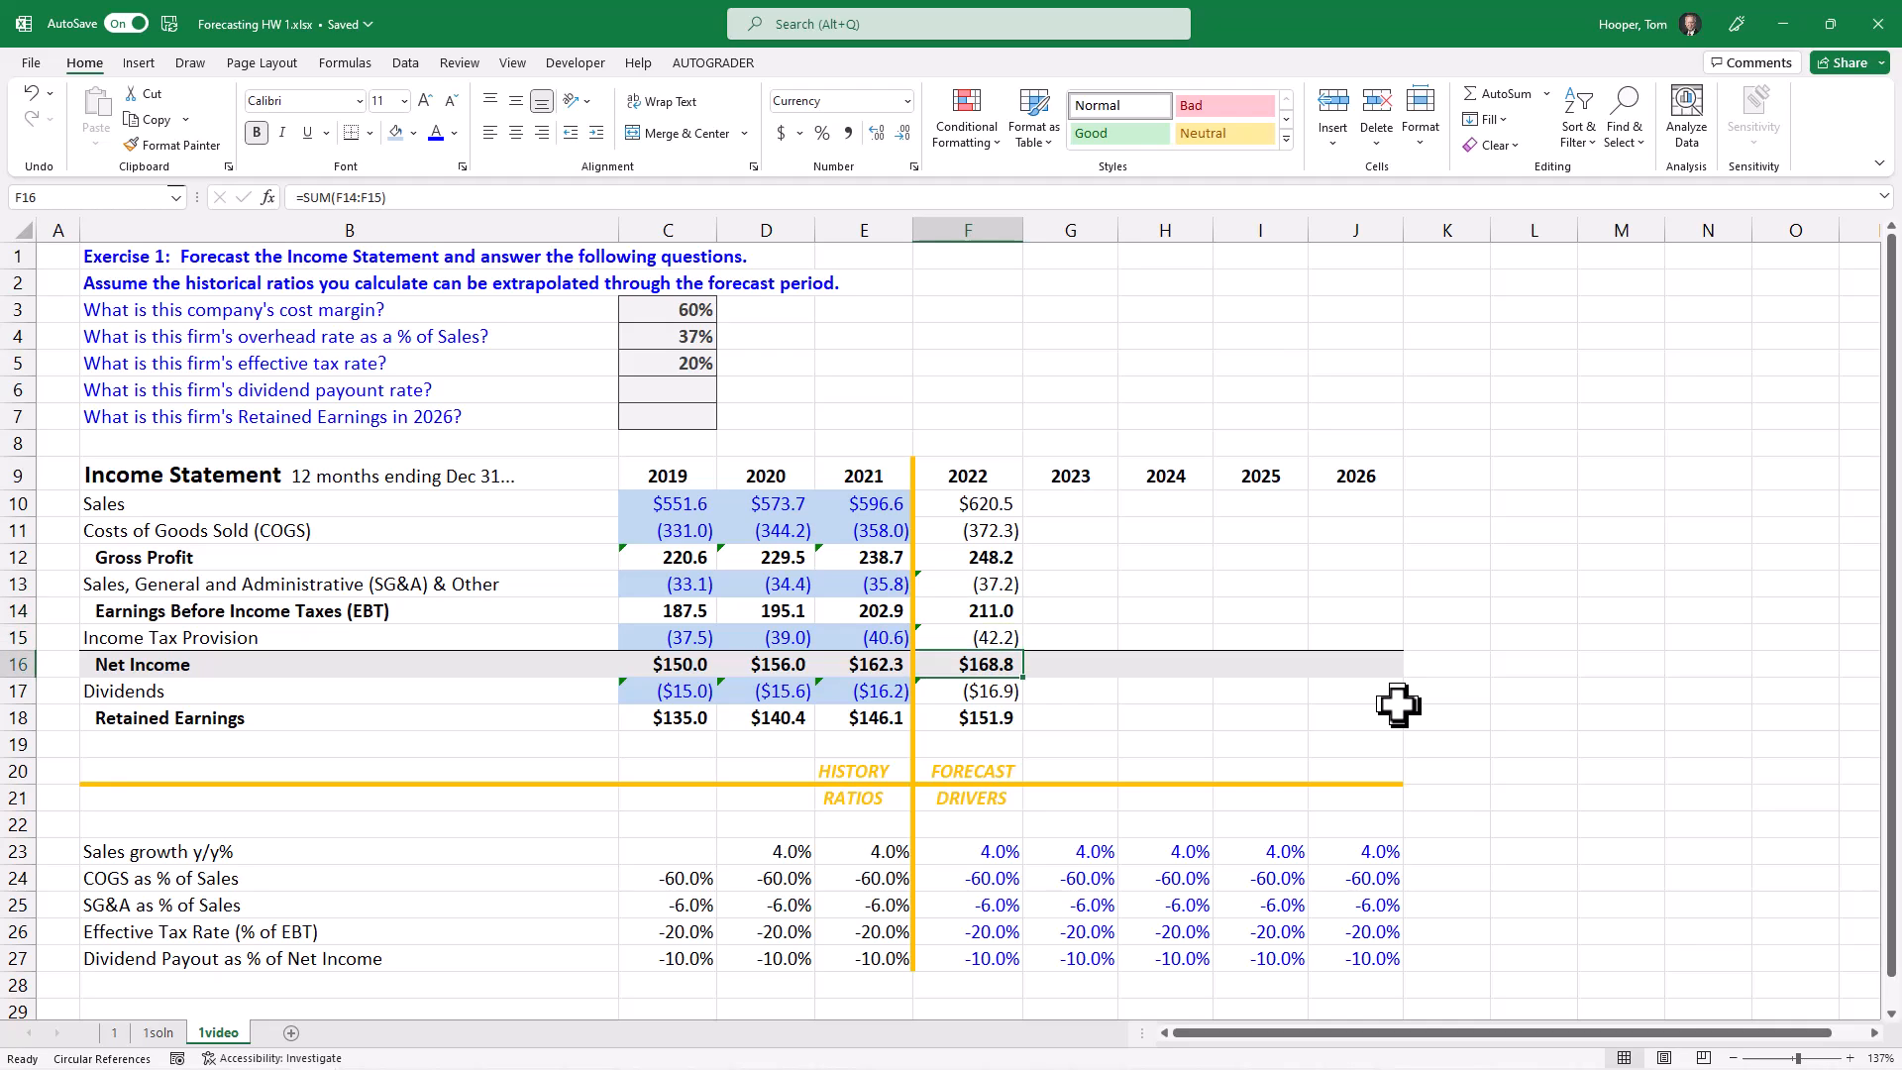
# Step: Fill the 2022 forecast formulas in F10:F18 across to 2023 through 2026 in columns G to J
pyautogui.press('Down')
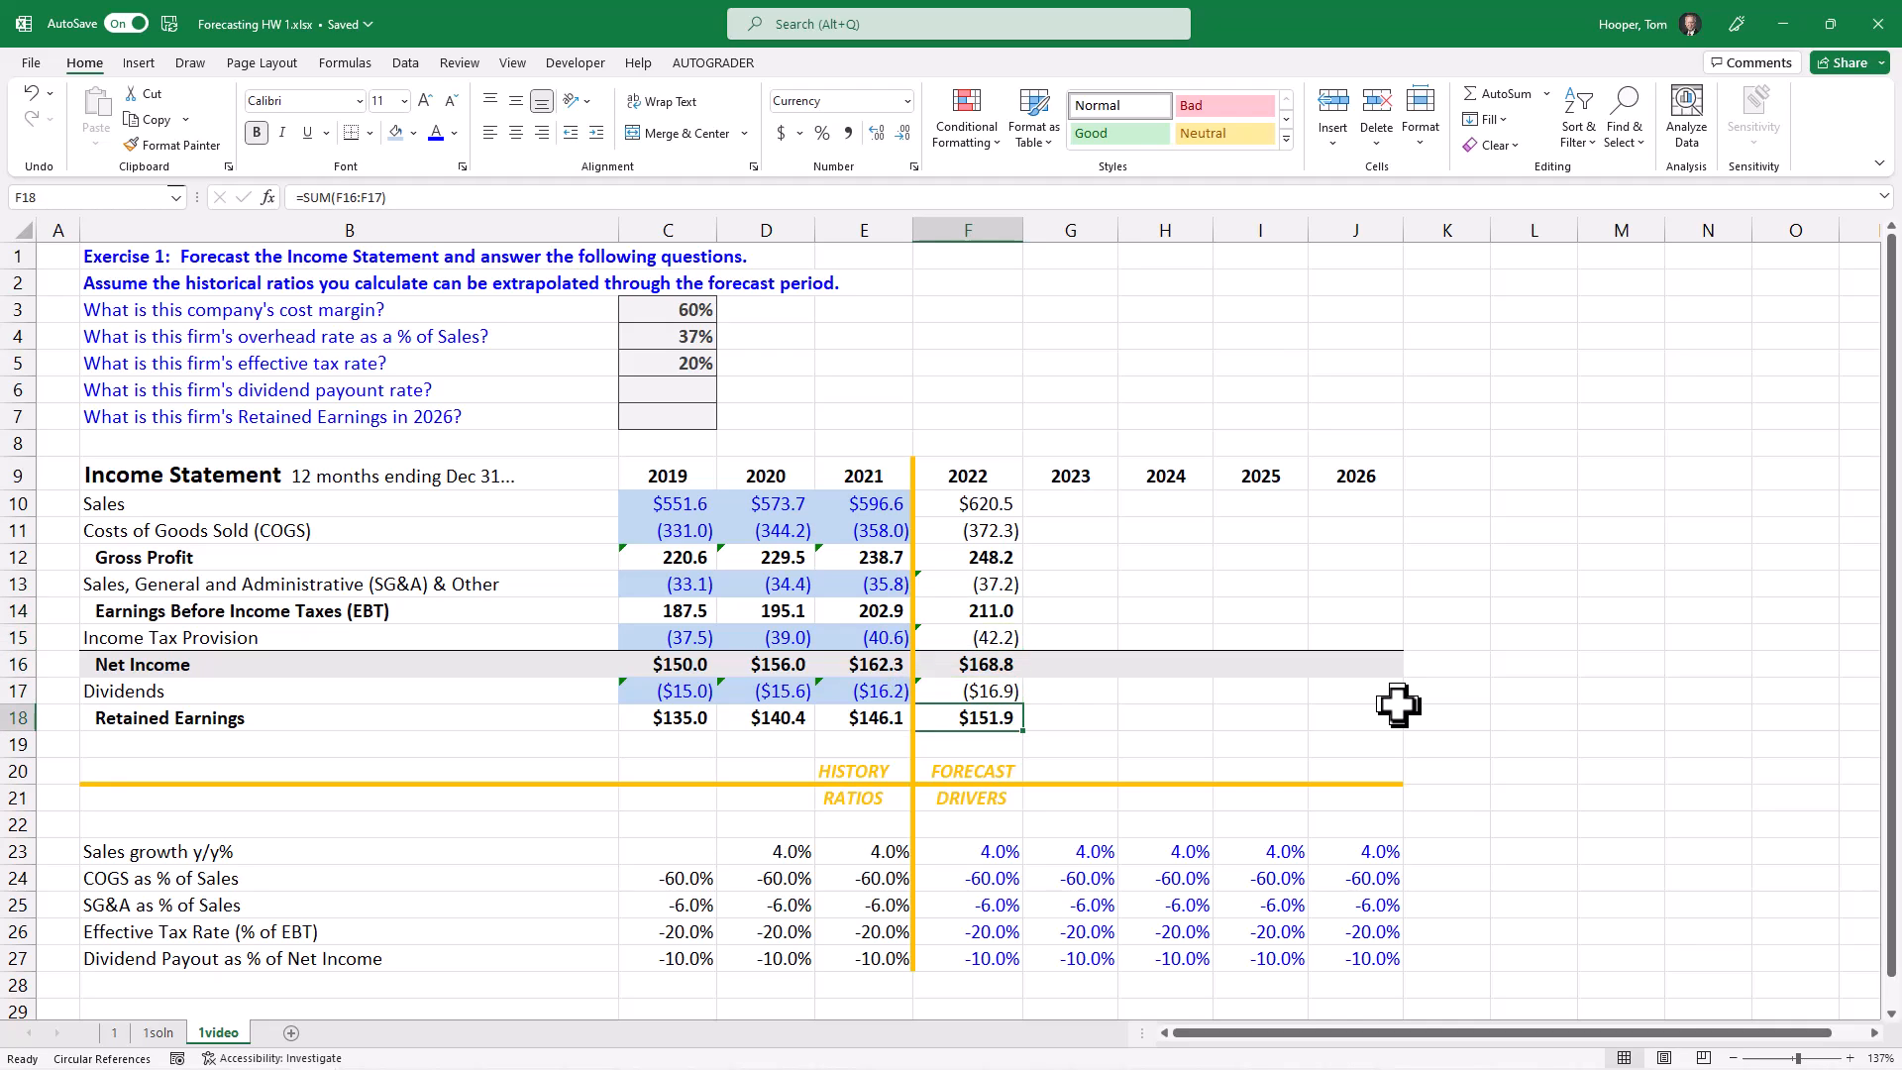
pyautogui.hotkey('ctrl', 'Up')
pyautogui.press('Down')
pyautogui.hotkey('shift', 'Down')
pyautogui.hotkey('shift', 'Down')
pyautogui.hotkey('shift', 'Down')
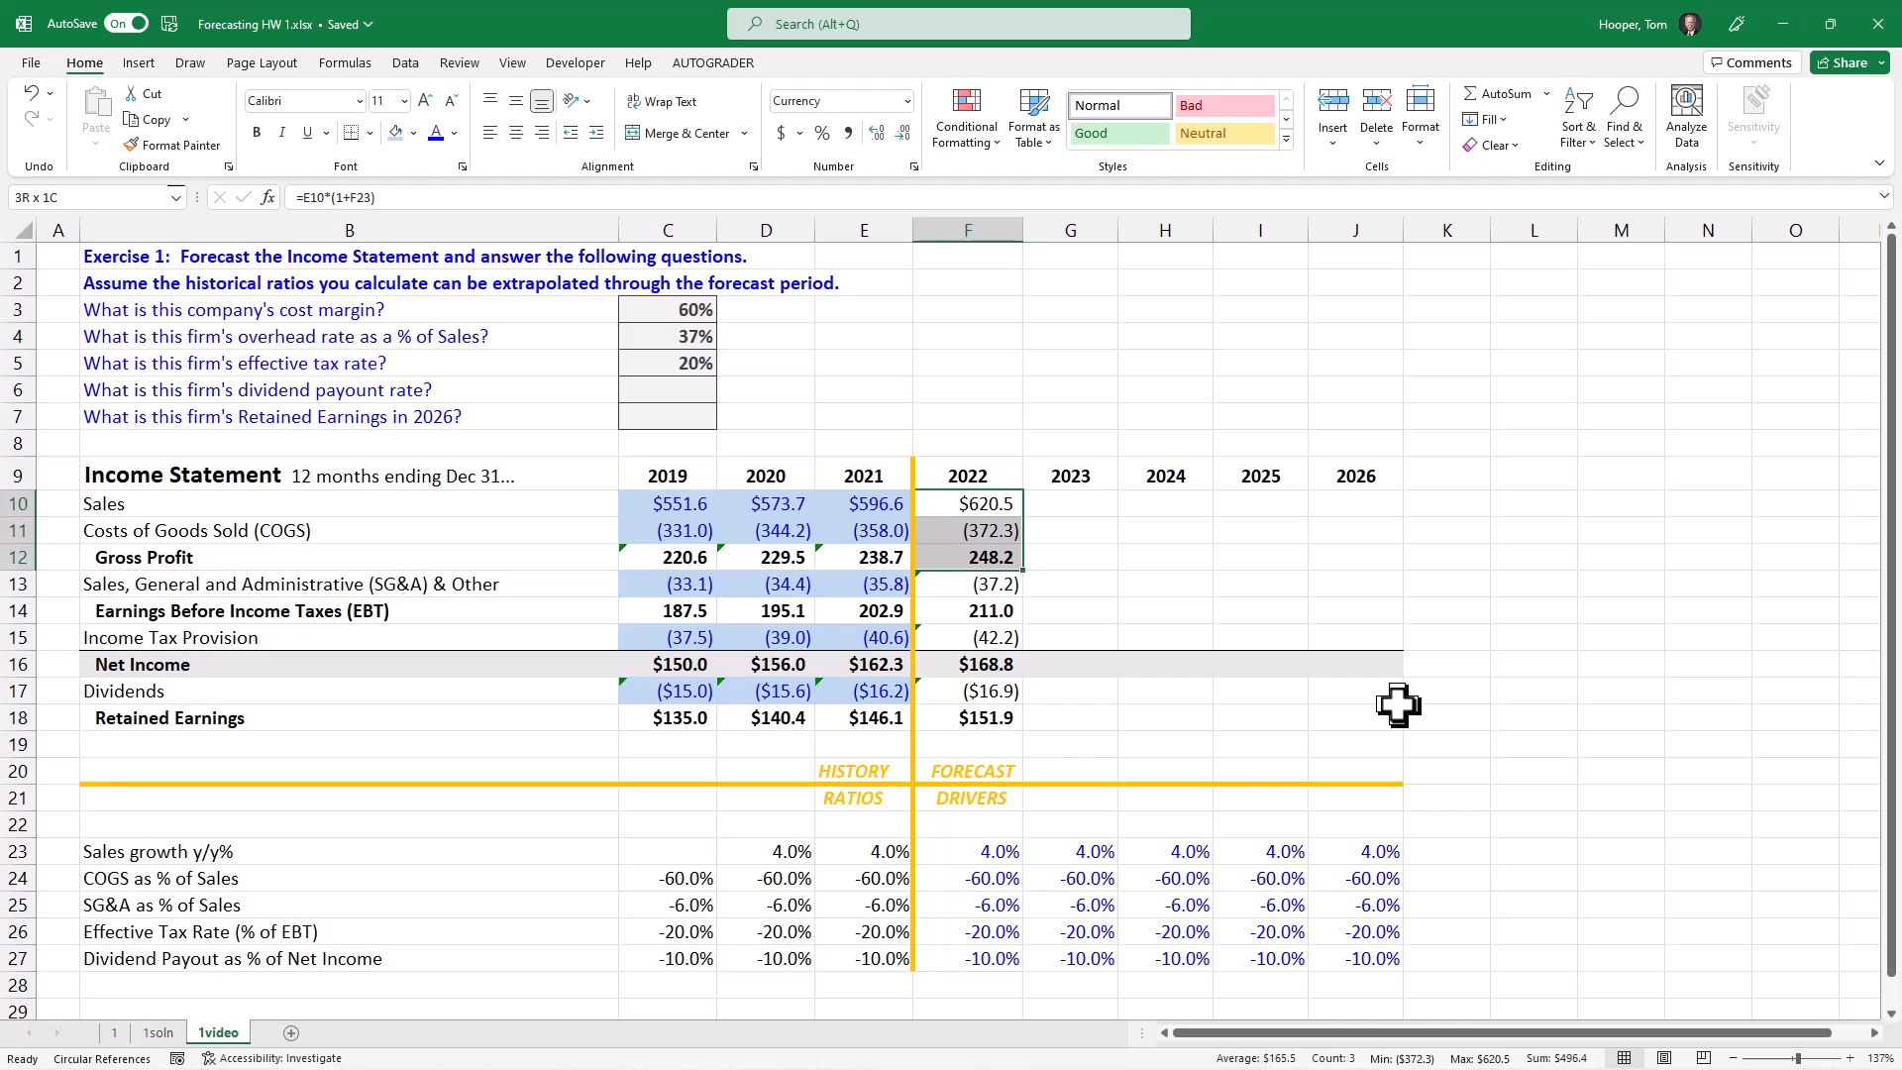
pyautogui.hotkey('ctrl', 'shift', 'Down')
pyautogui.hotkey('shift', 'Right')
pyautogui.hotkey('shift', 'Right')
pyautogui.hotkey('shift', 'Right')
pyautogui.hotkey('shift', 'Right')
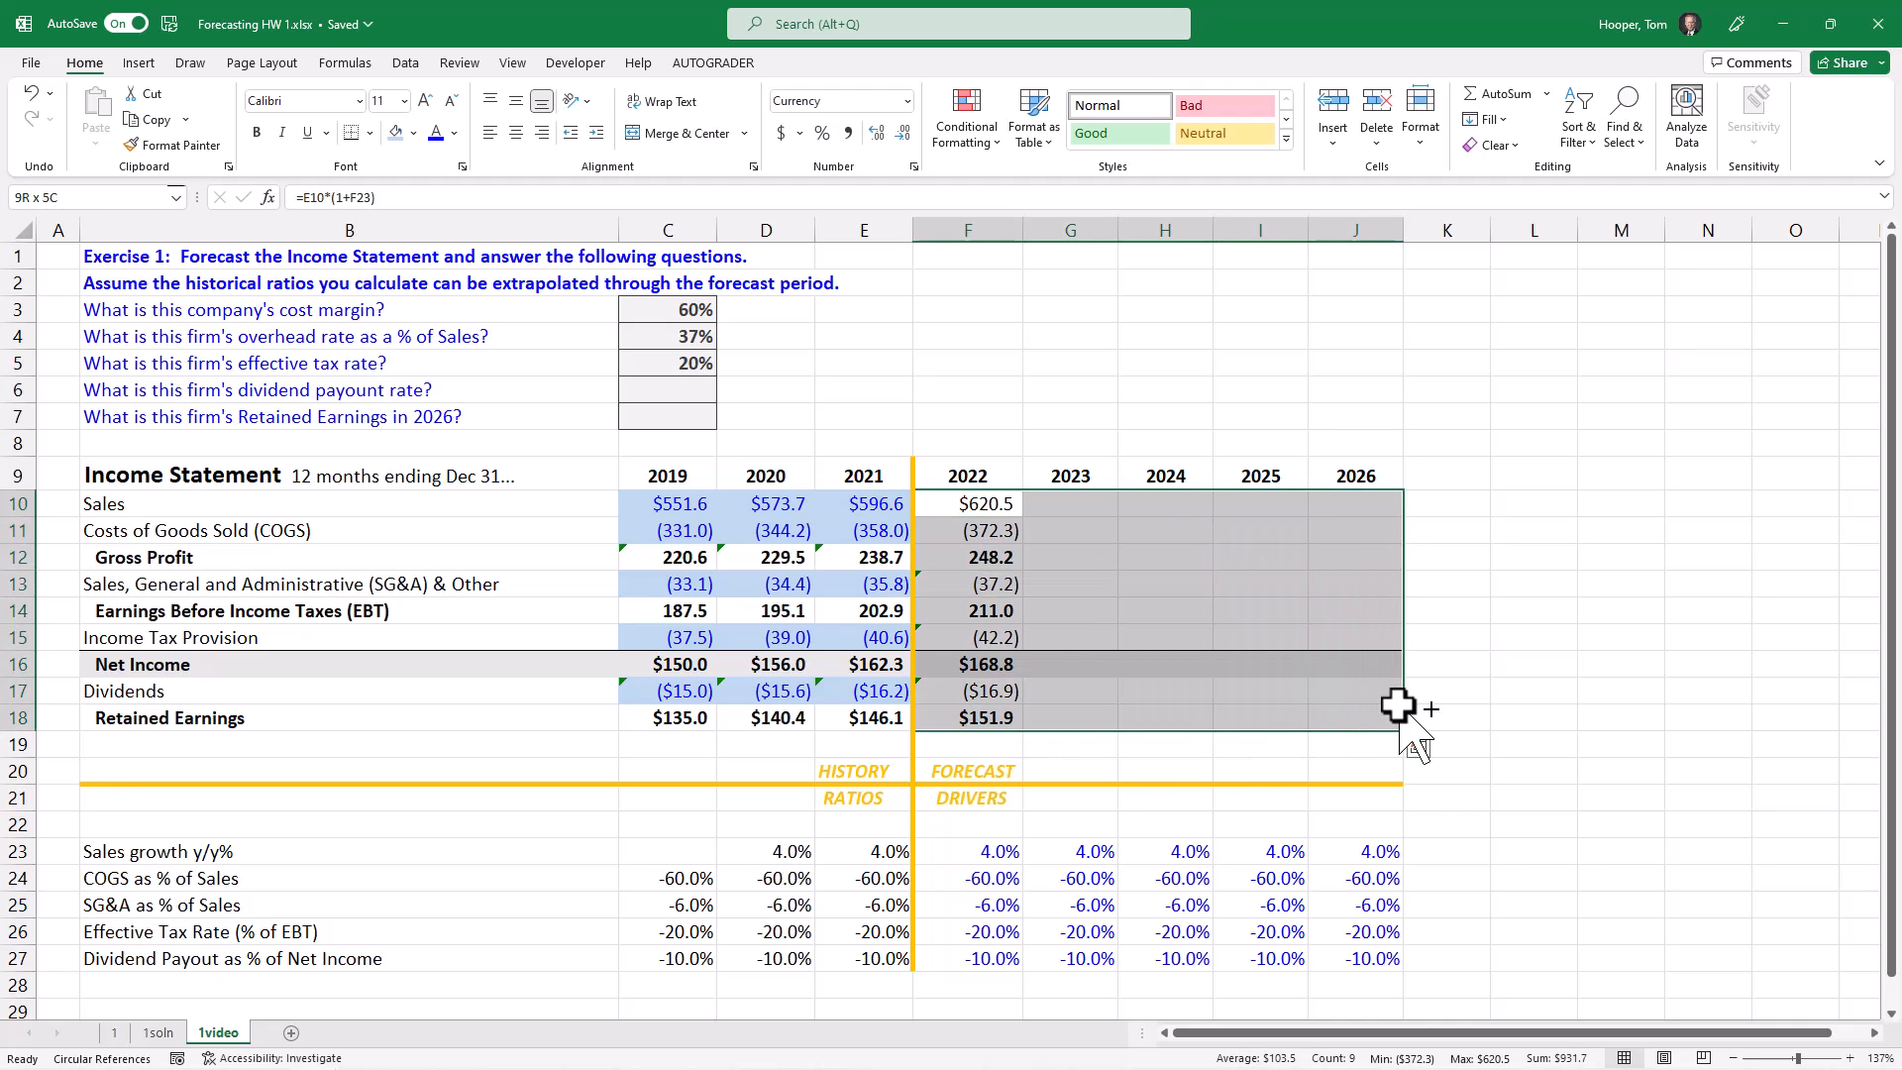
pyautogui.hotkey('ctrl', 'r')
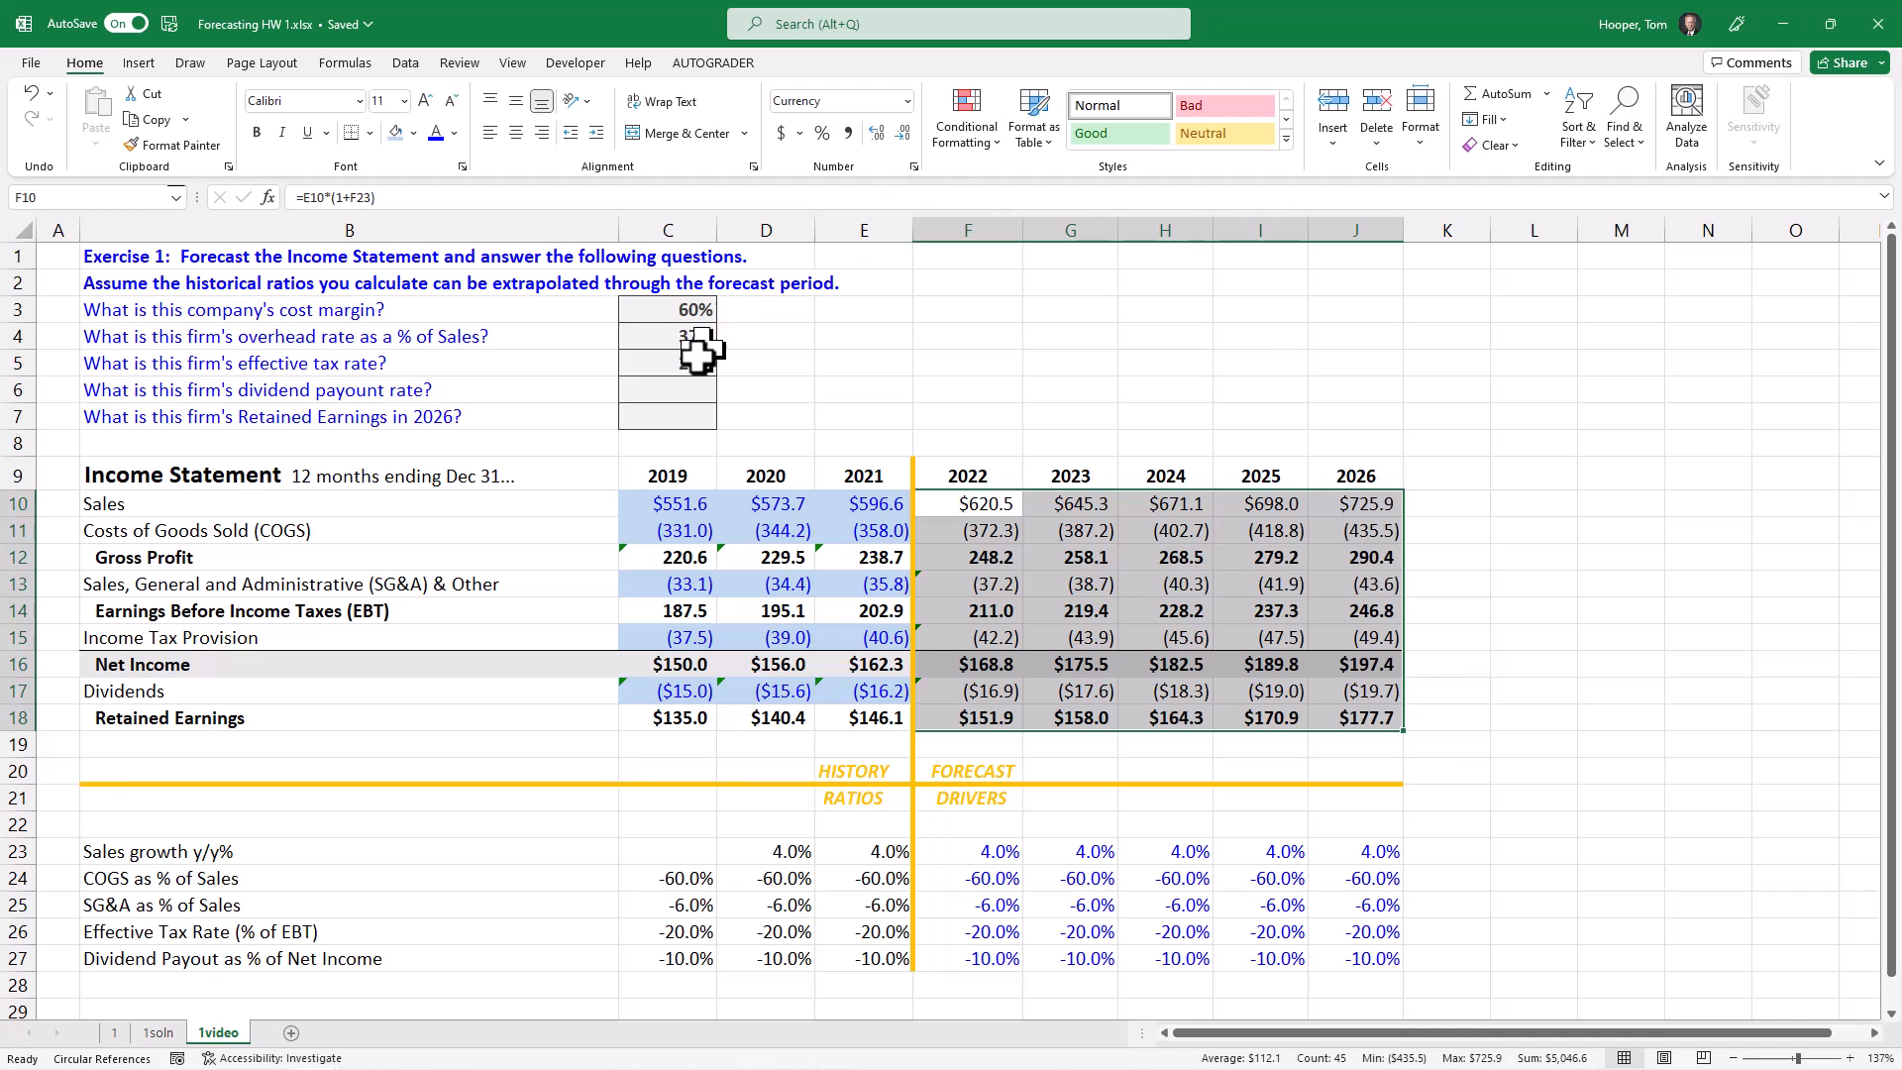
# Step: Answer the dividend payout rate question in C6 with 10% and the 2026 Retained Earnings question in C7 with 177.7
pyautogui.click(681, 389)
pyautogui.write('10')
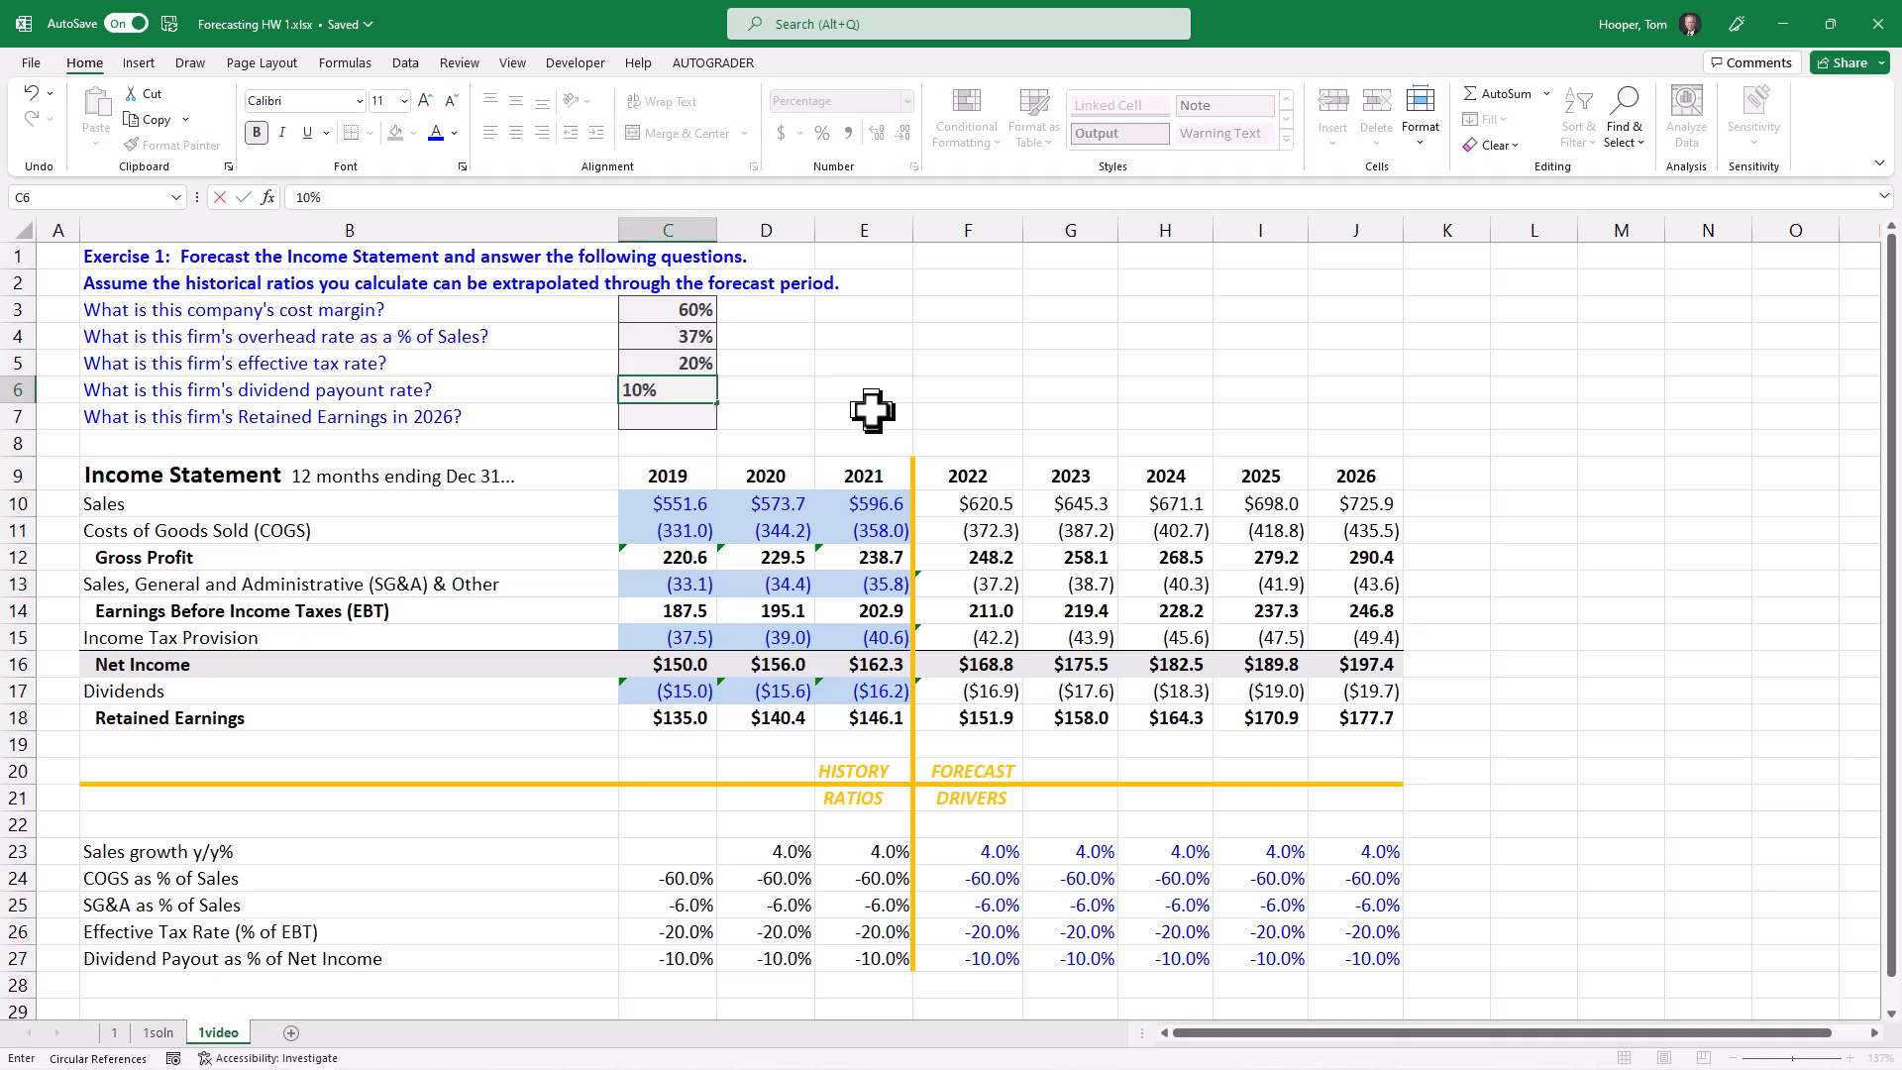
pyautogui.press('Return')
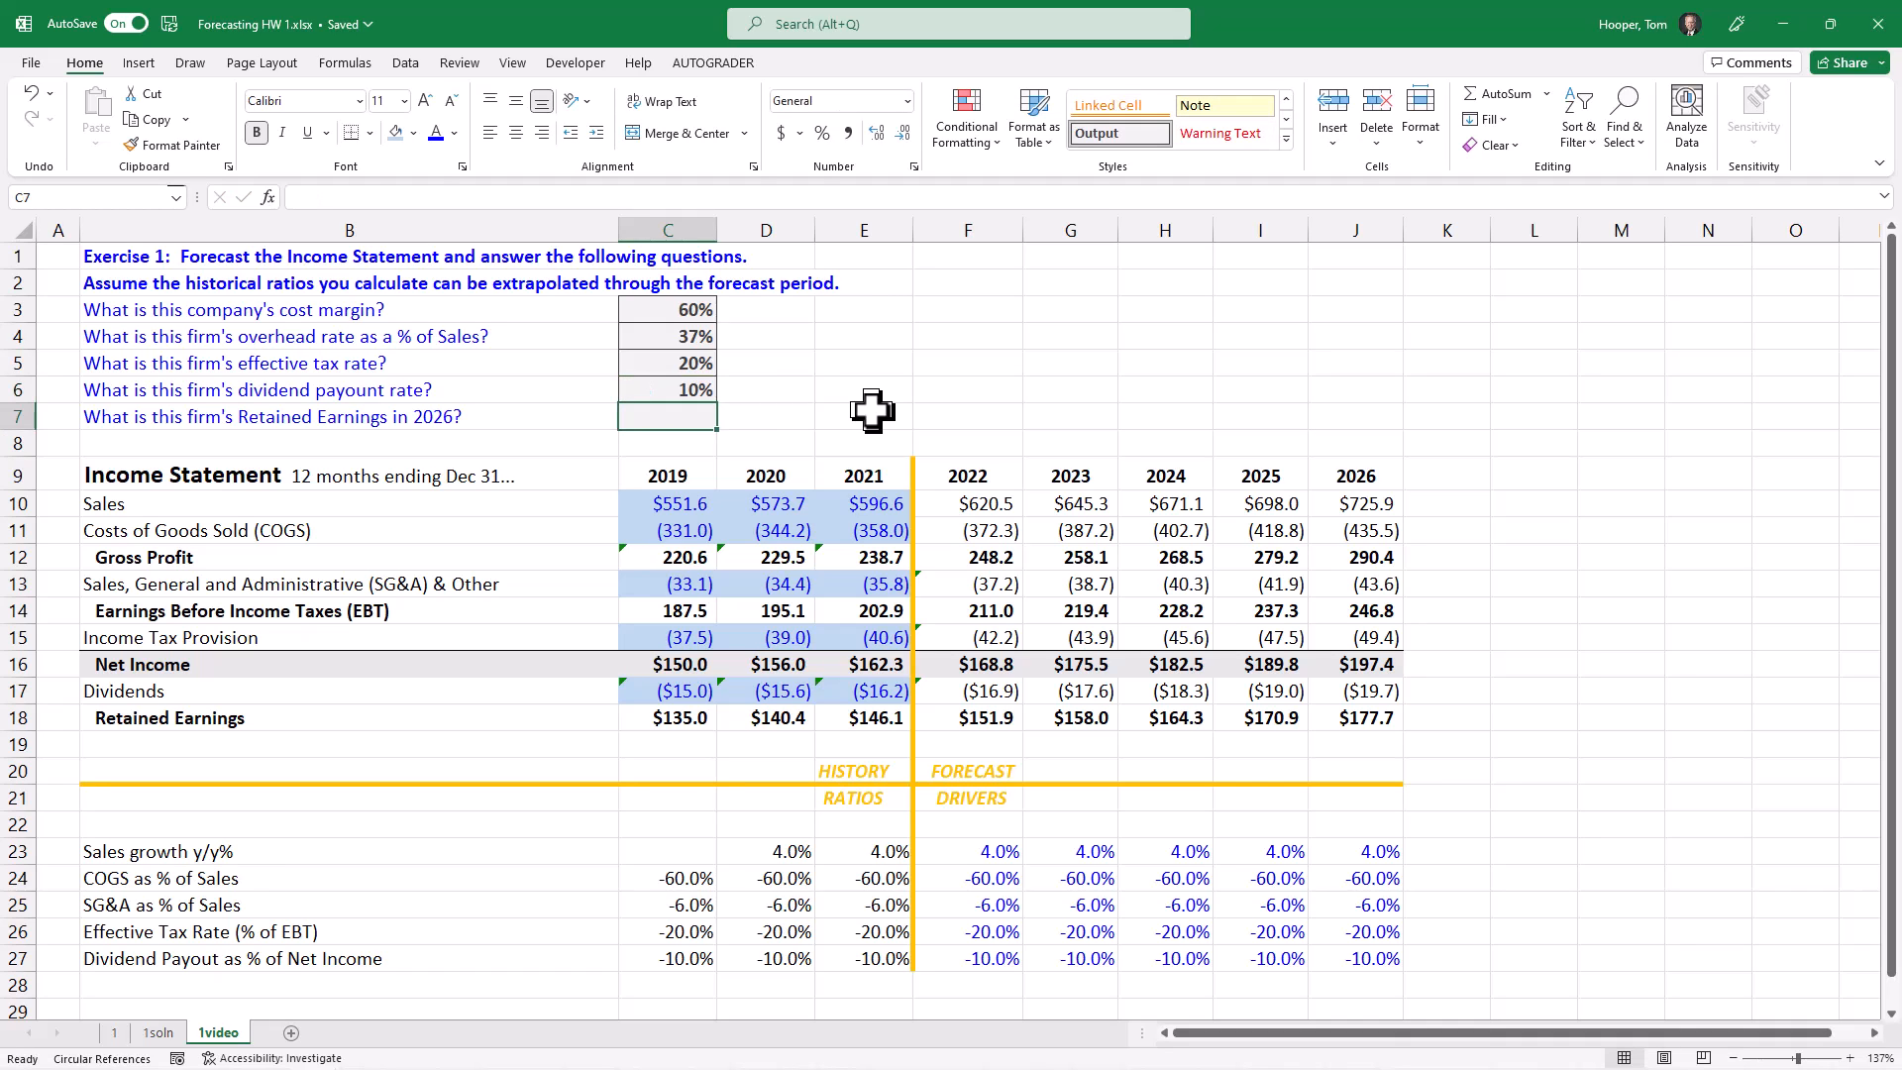
pyautogui.write('177')
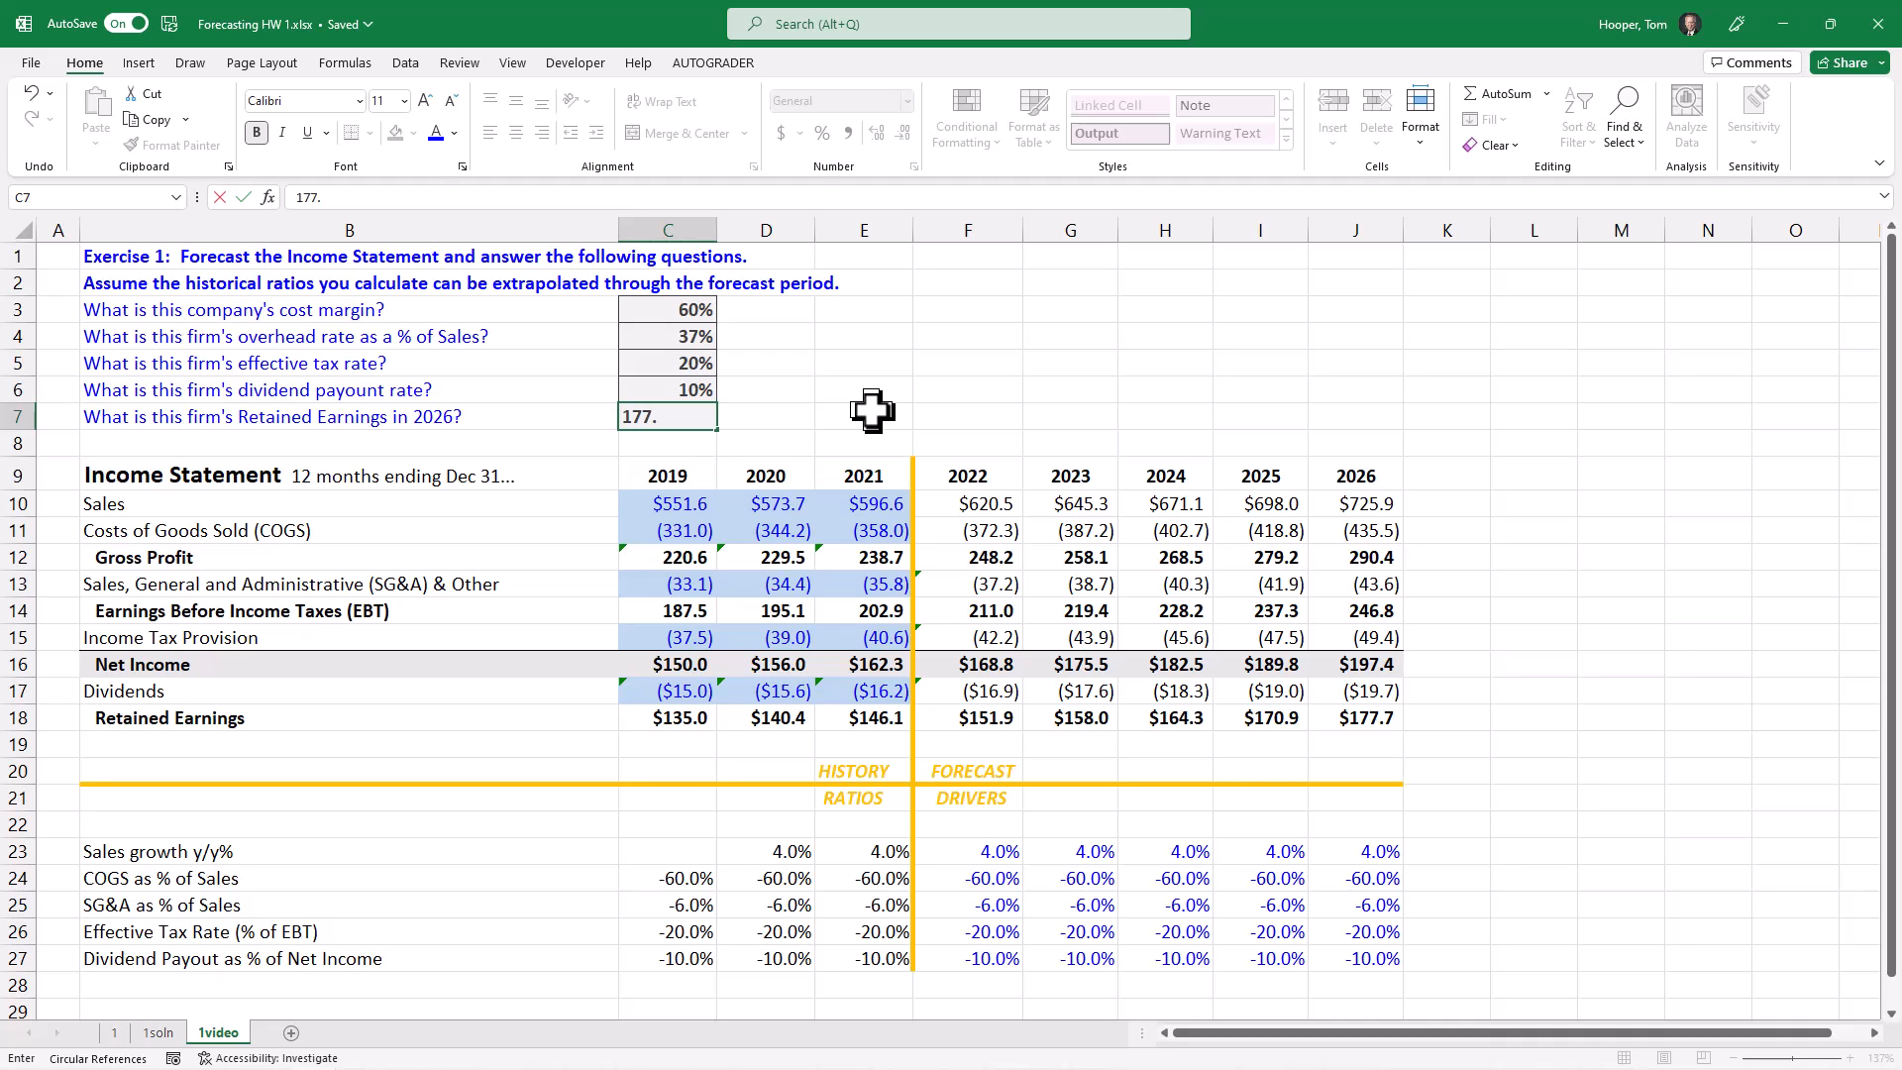
pyautogui.write('.7')
pyautogui.press('Return')
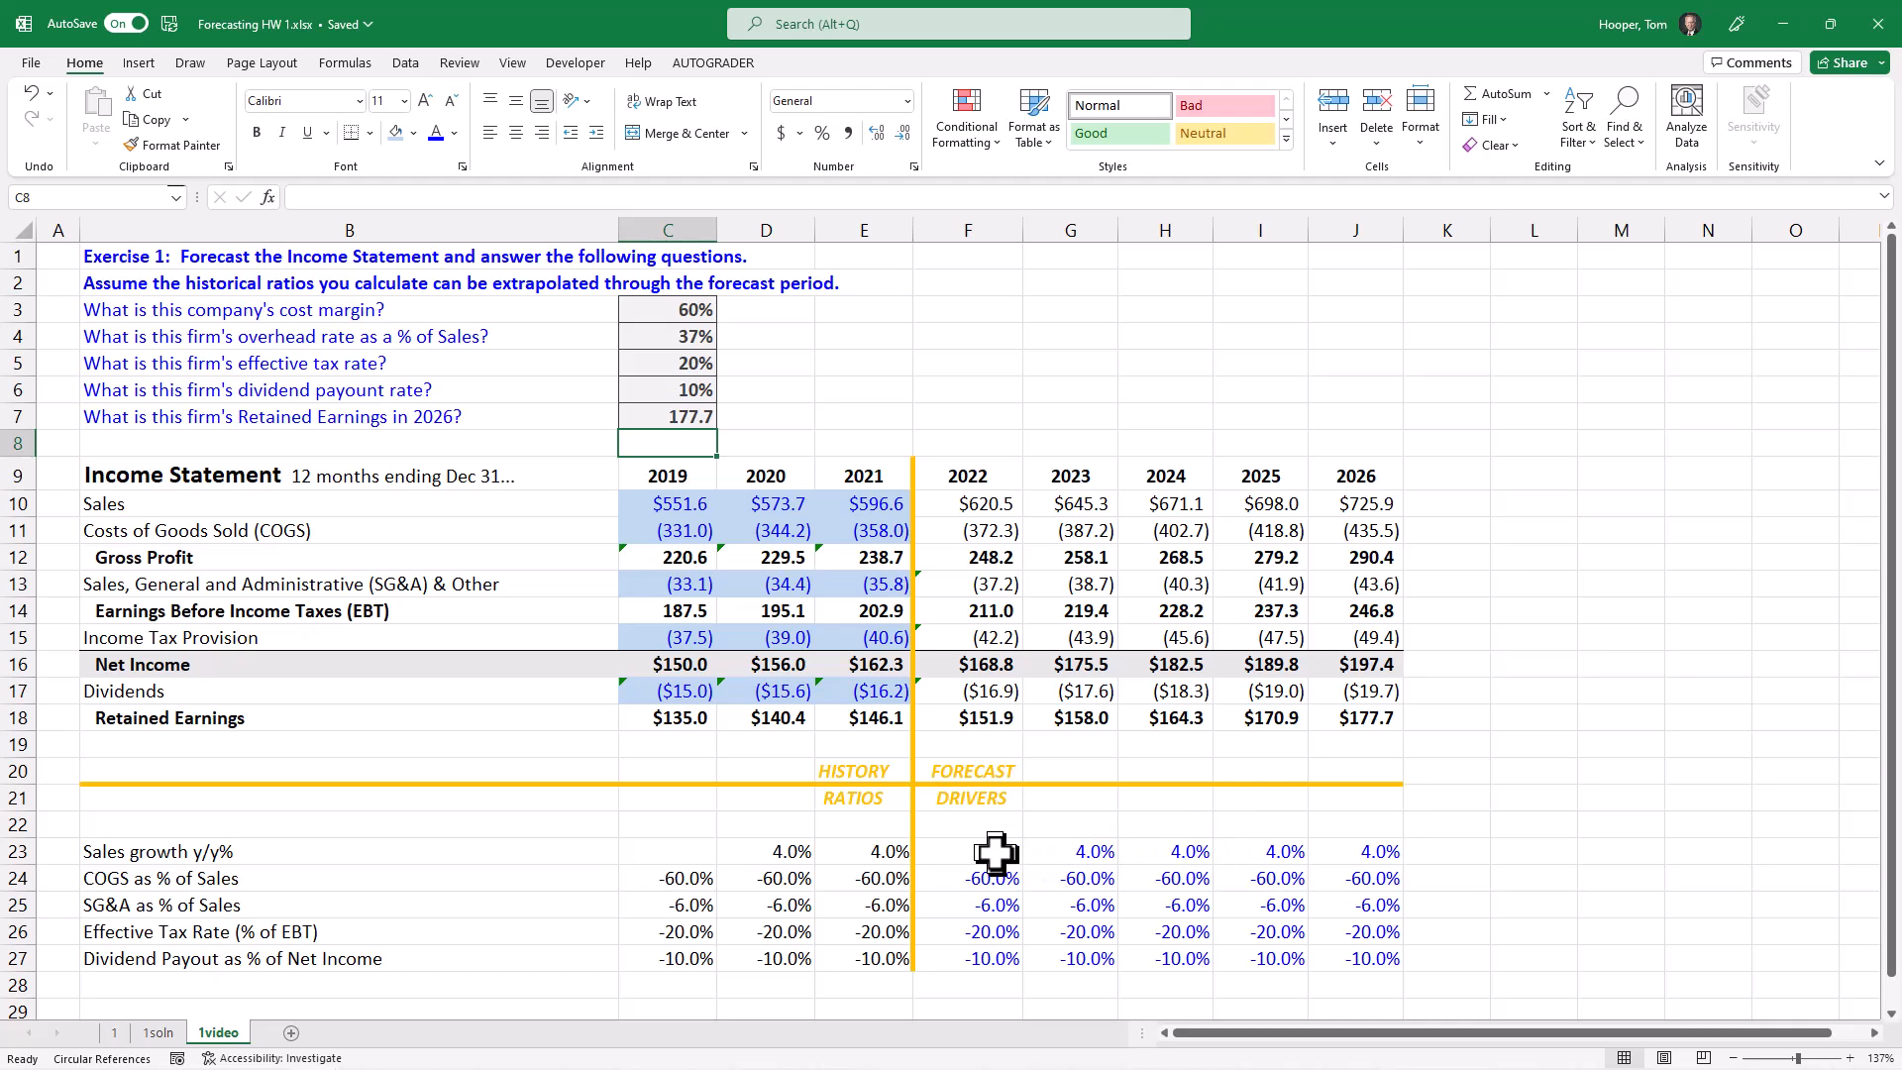
# Step: Override the 2024 sales growth driver in H23 with 8% and check the effect on the later forecast years
pyautogui.moveTo(996, 851); pyautogui.dragTo(1074, 850)
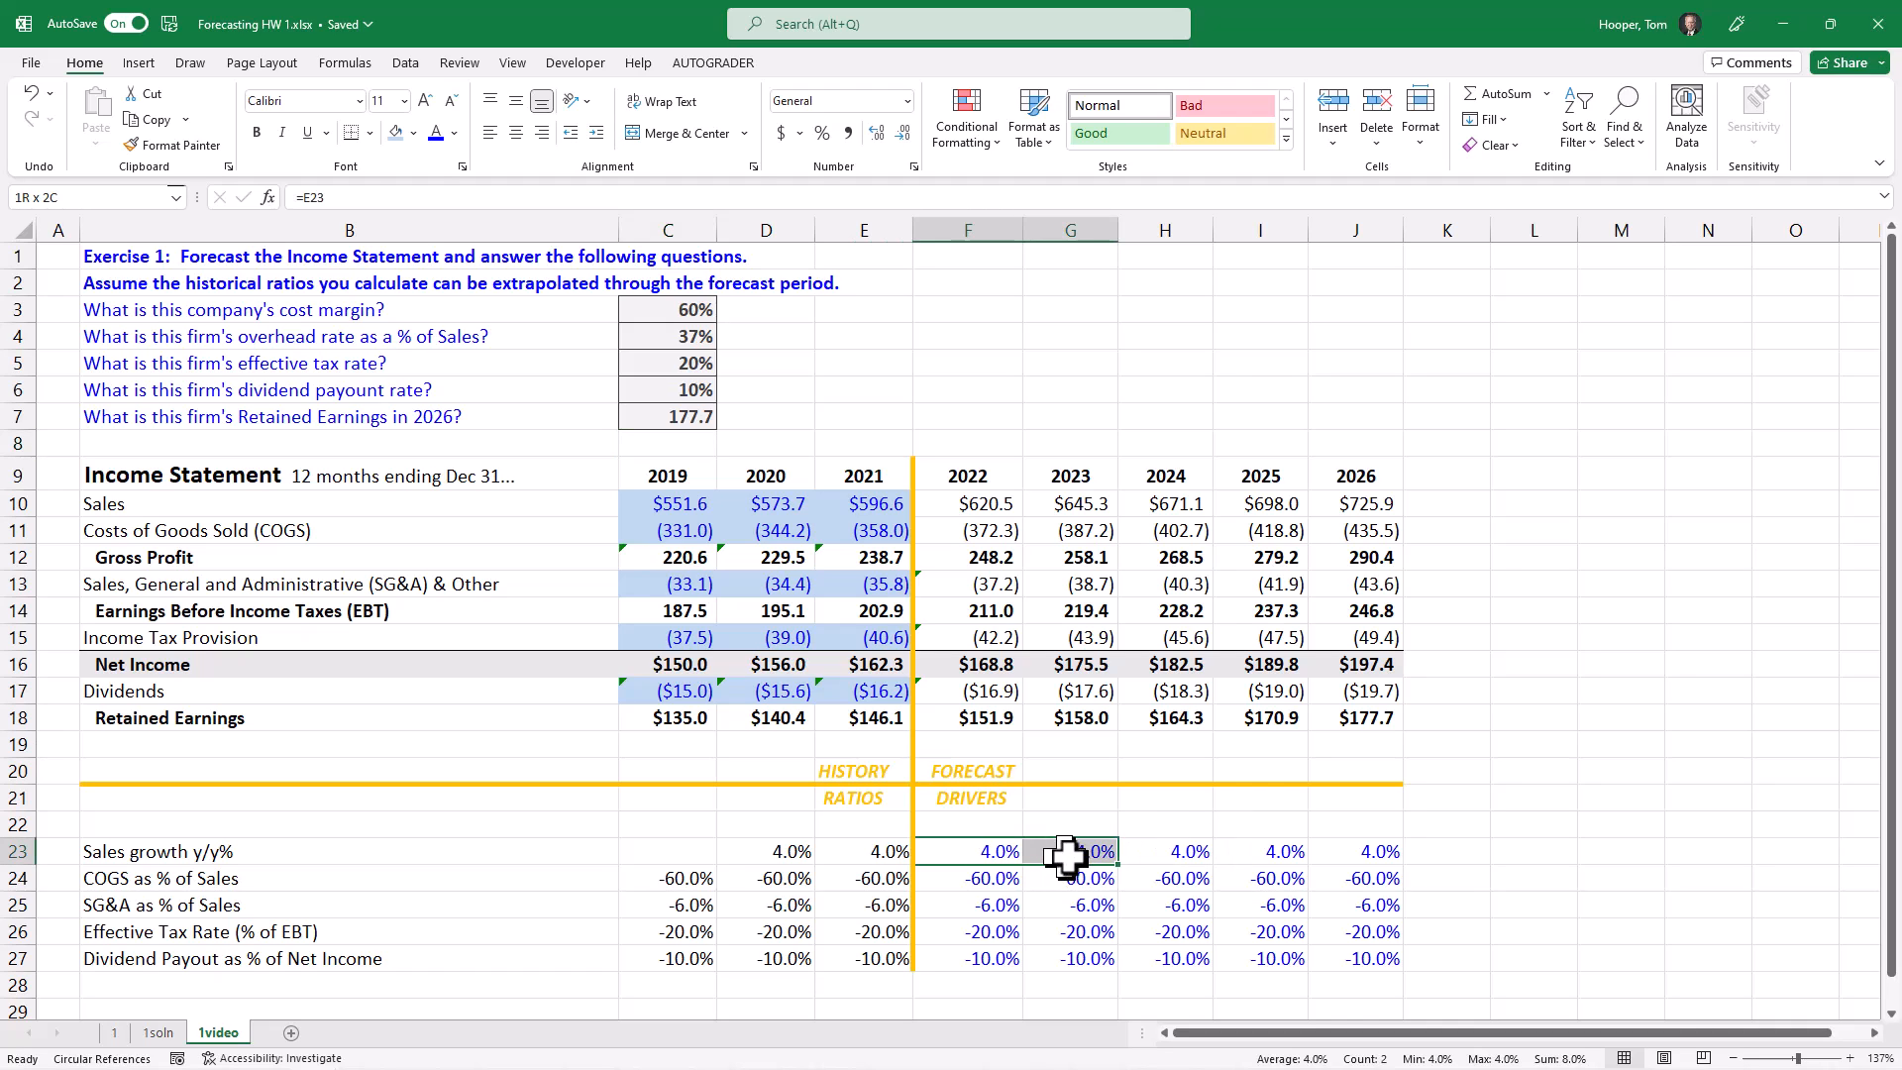
pyautogui.click(1192, 850)
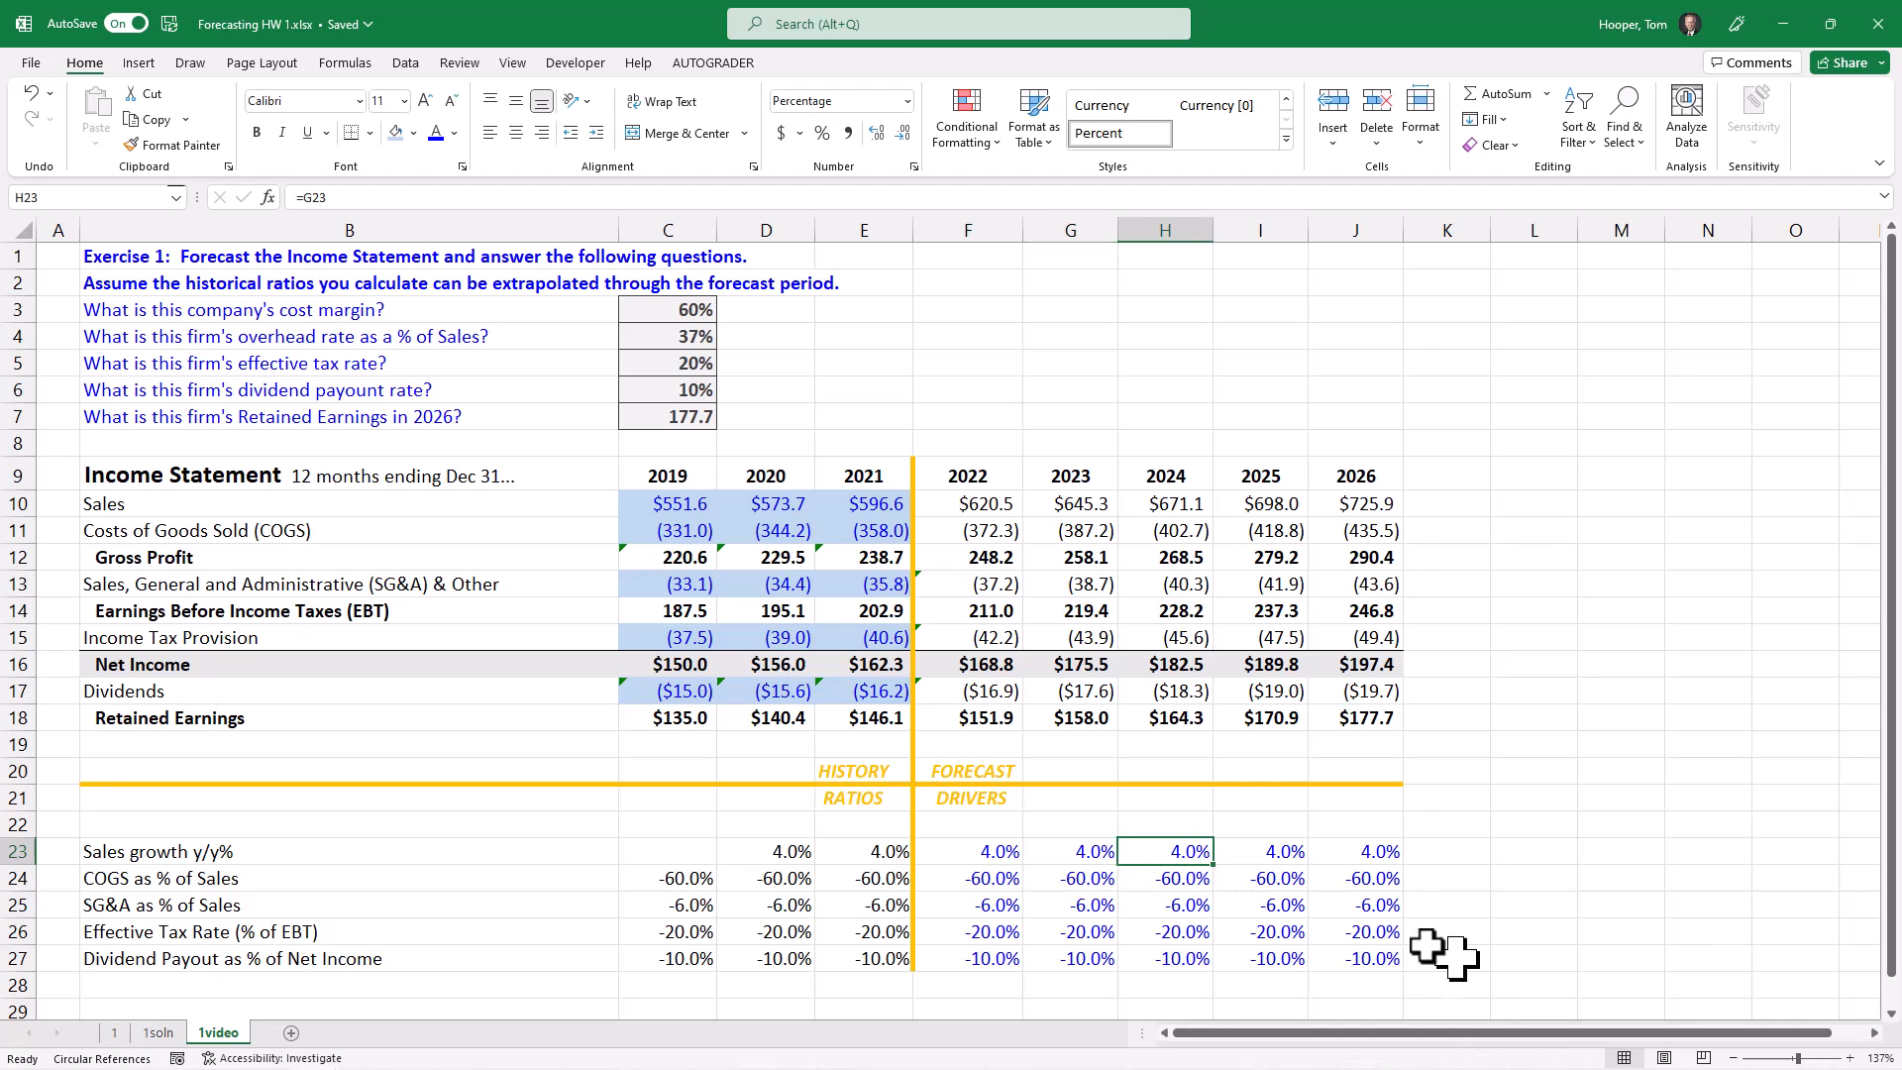
pyautogui.write('8')
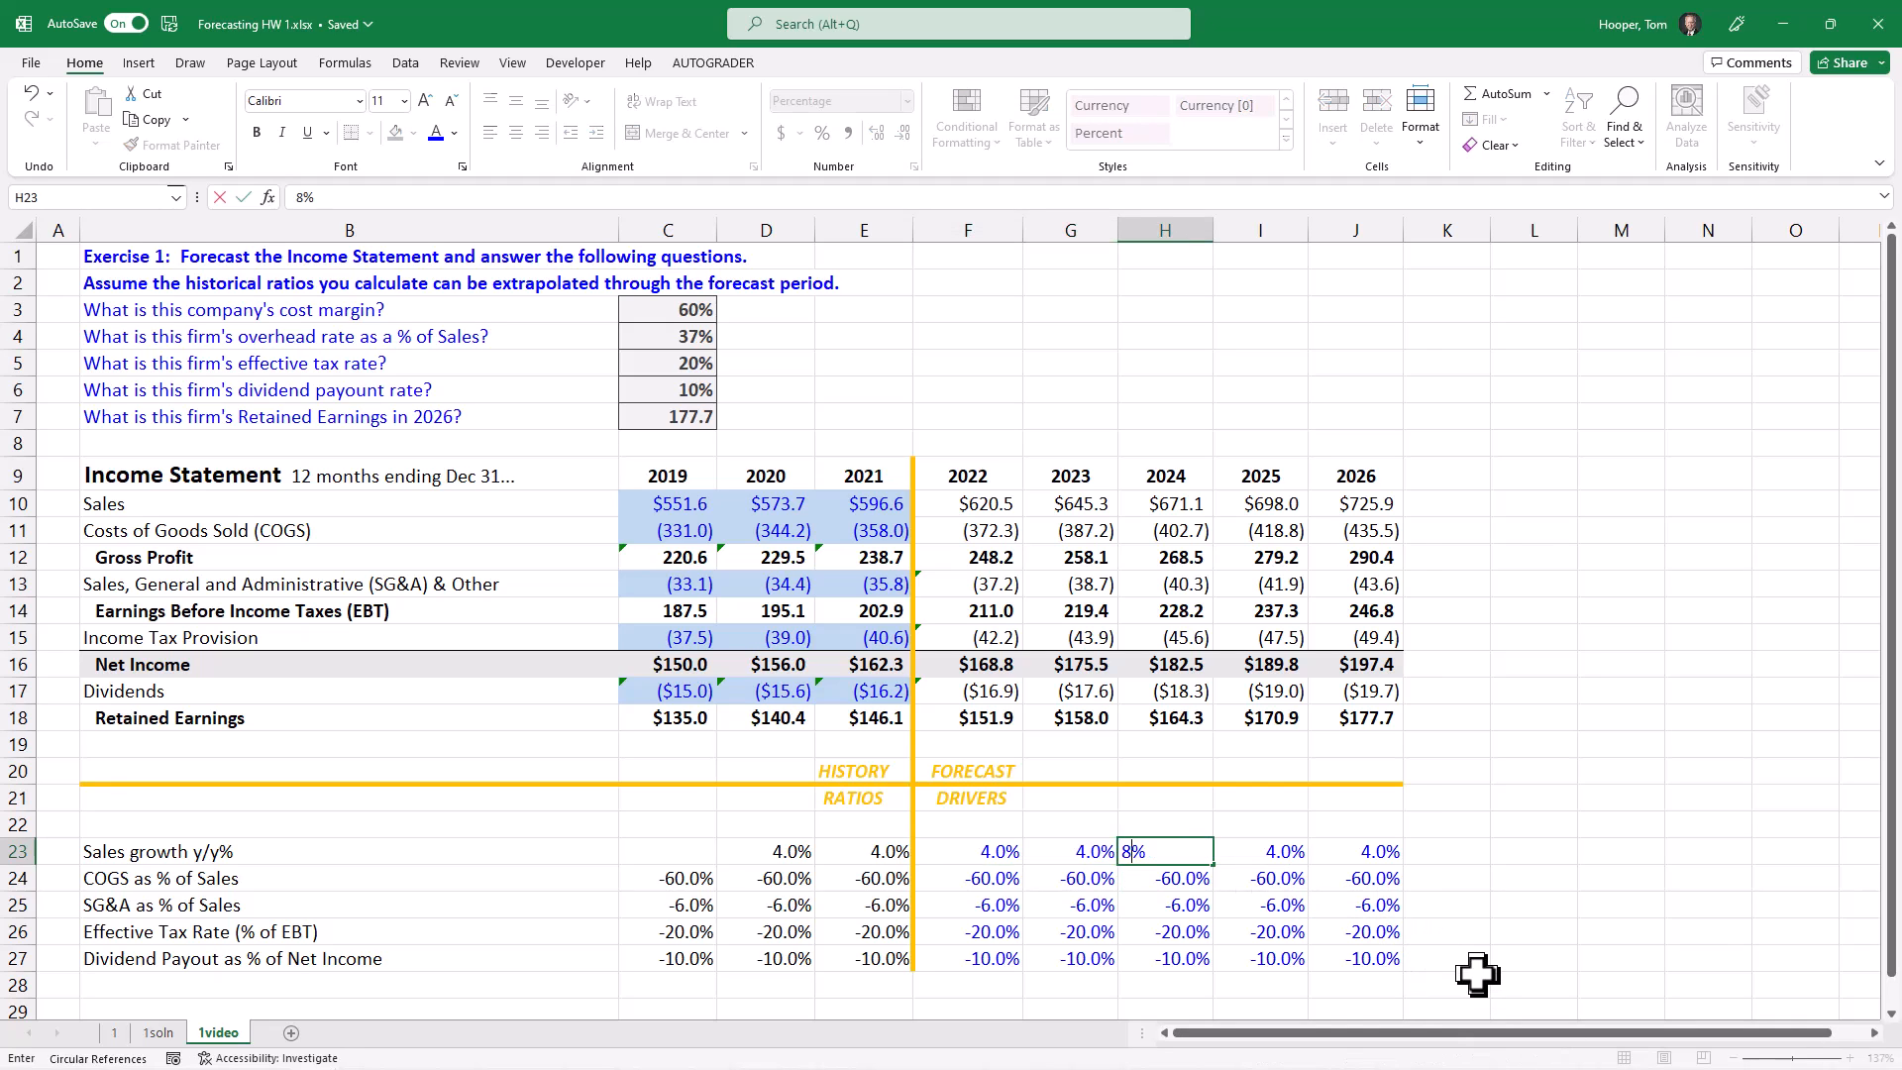
pyautogui.press('Tab')
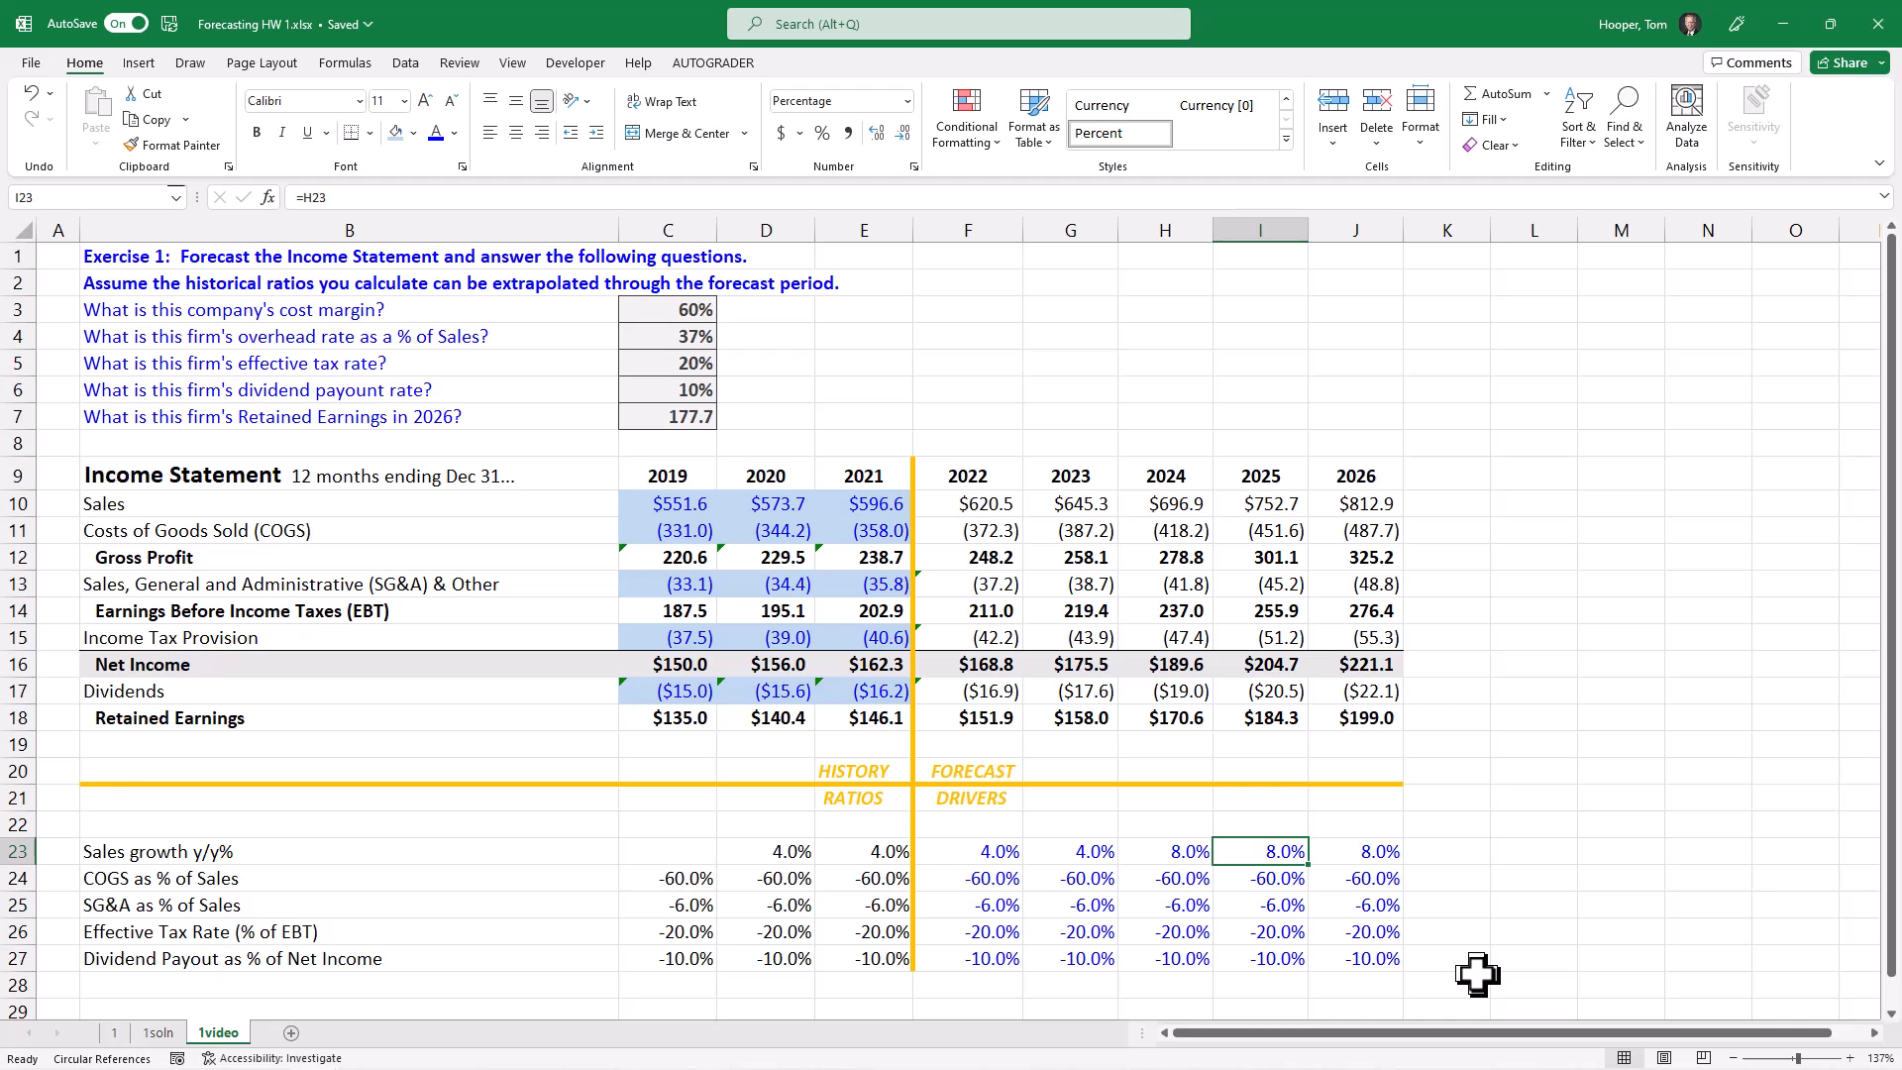
pyautogui.press('Right')
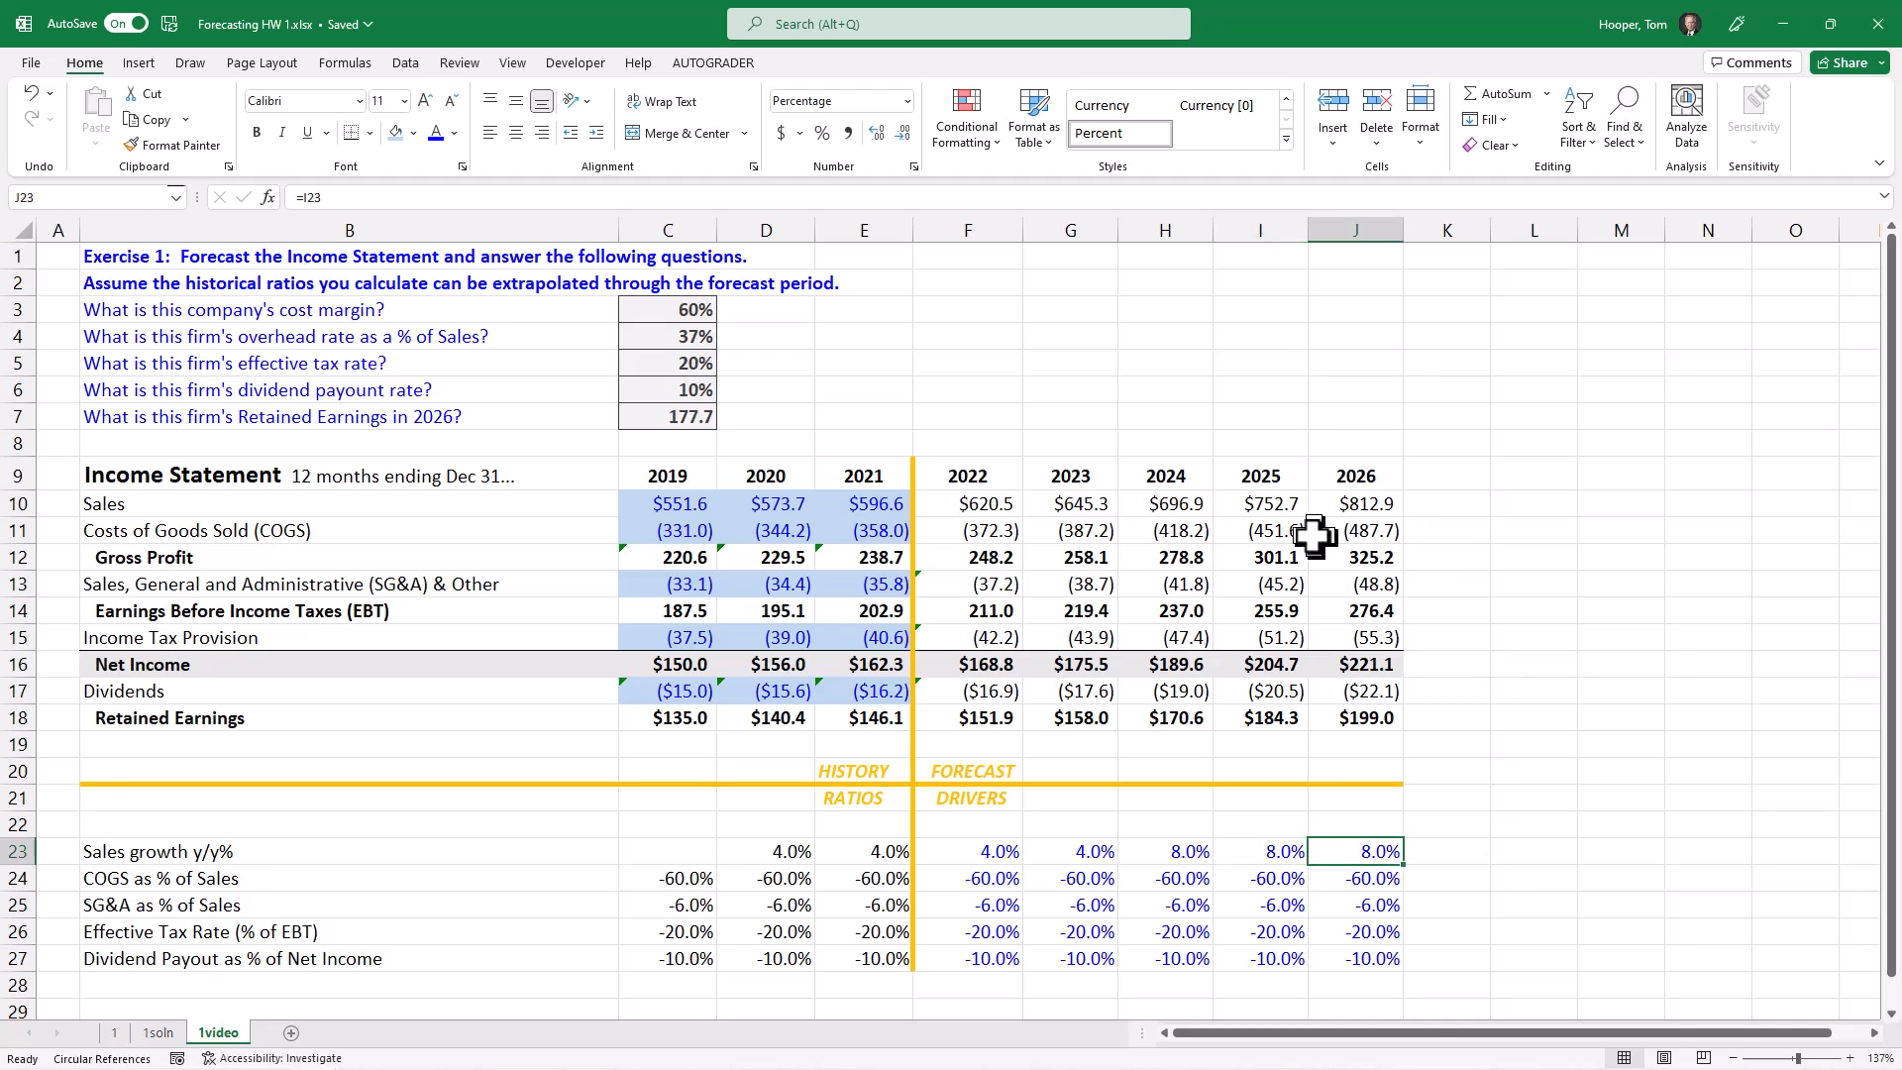
pyautogui.click(1357, 738)
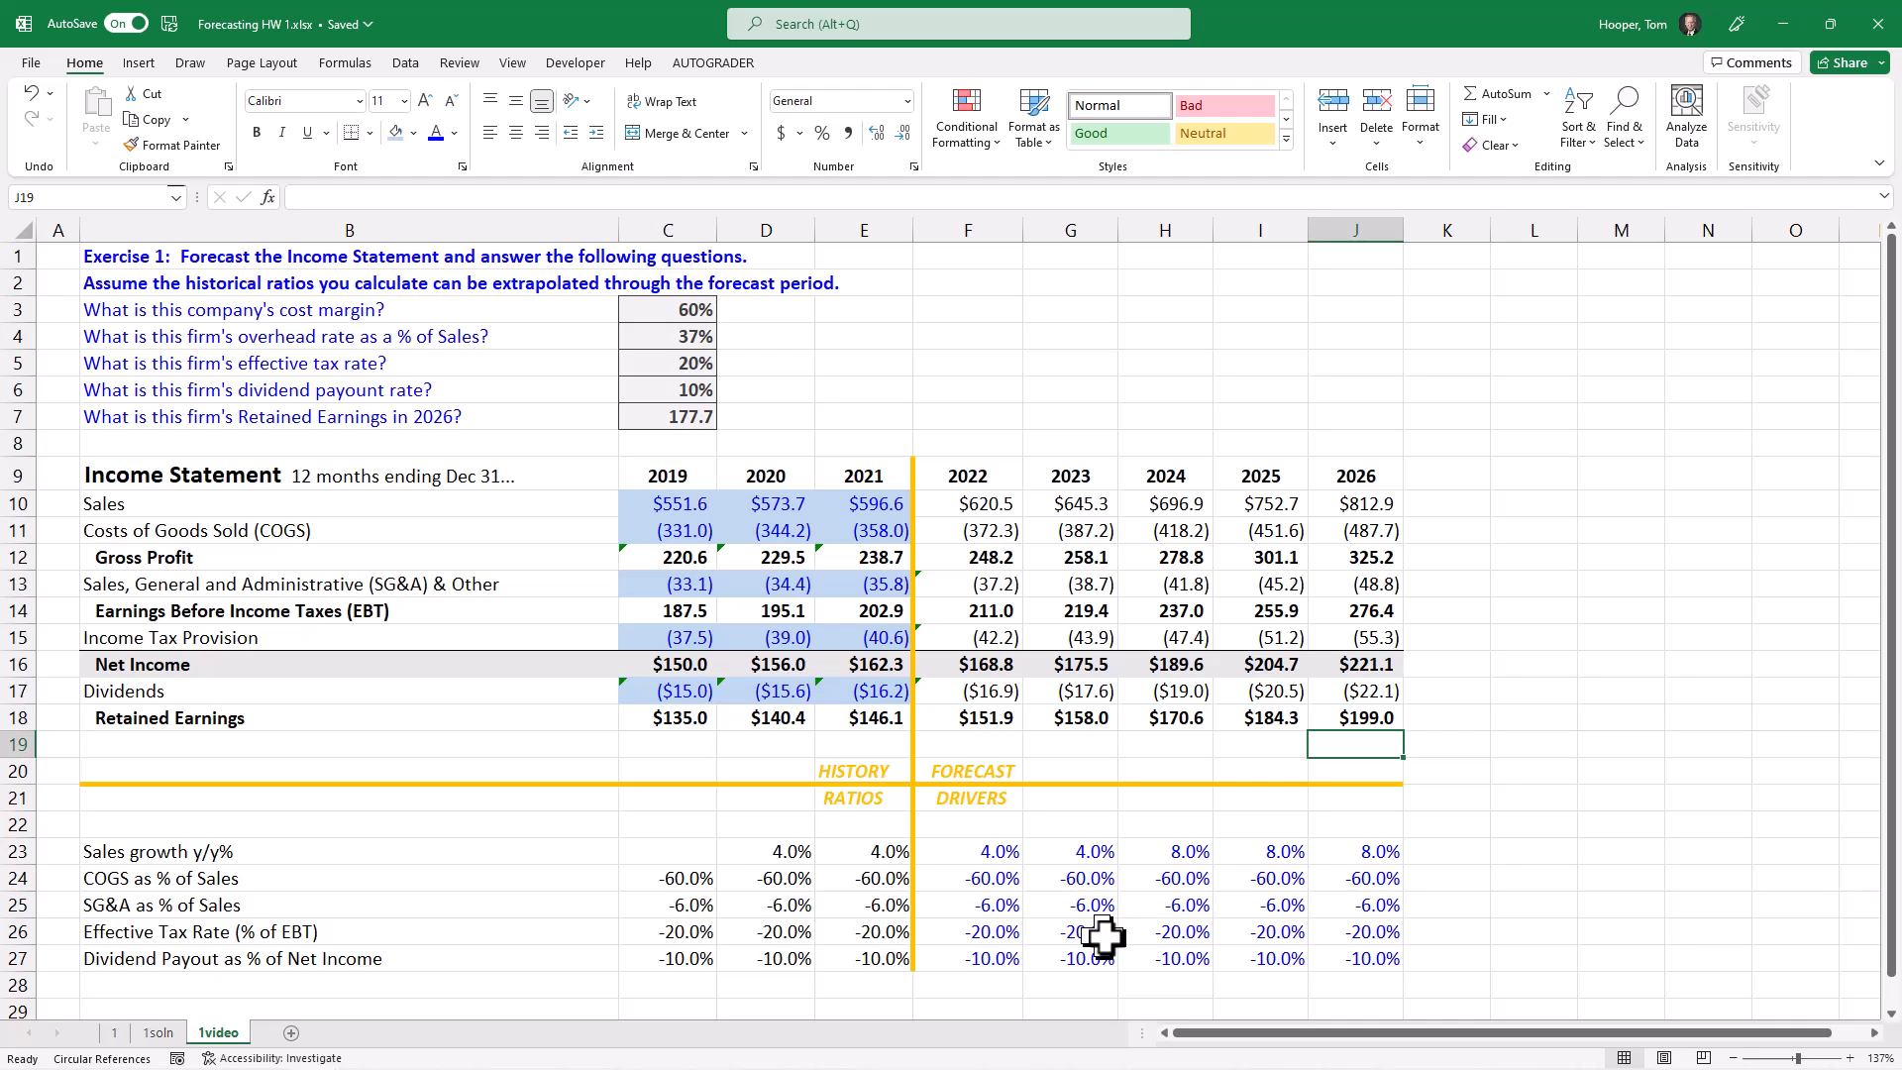
# Step: Override the 2023 effective tax rate driver in G26 with -40%
pyautogui.click(990, 931)
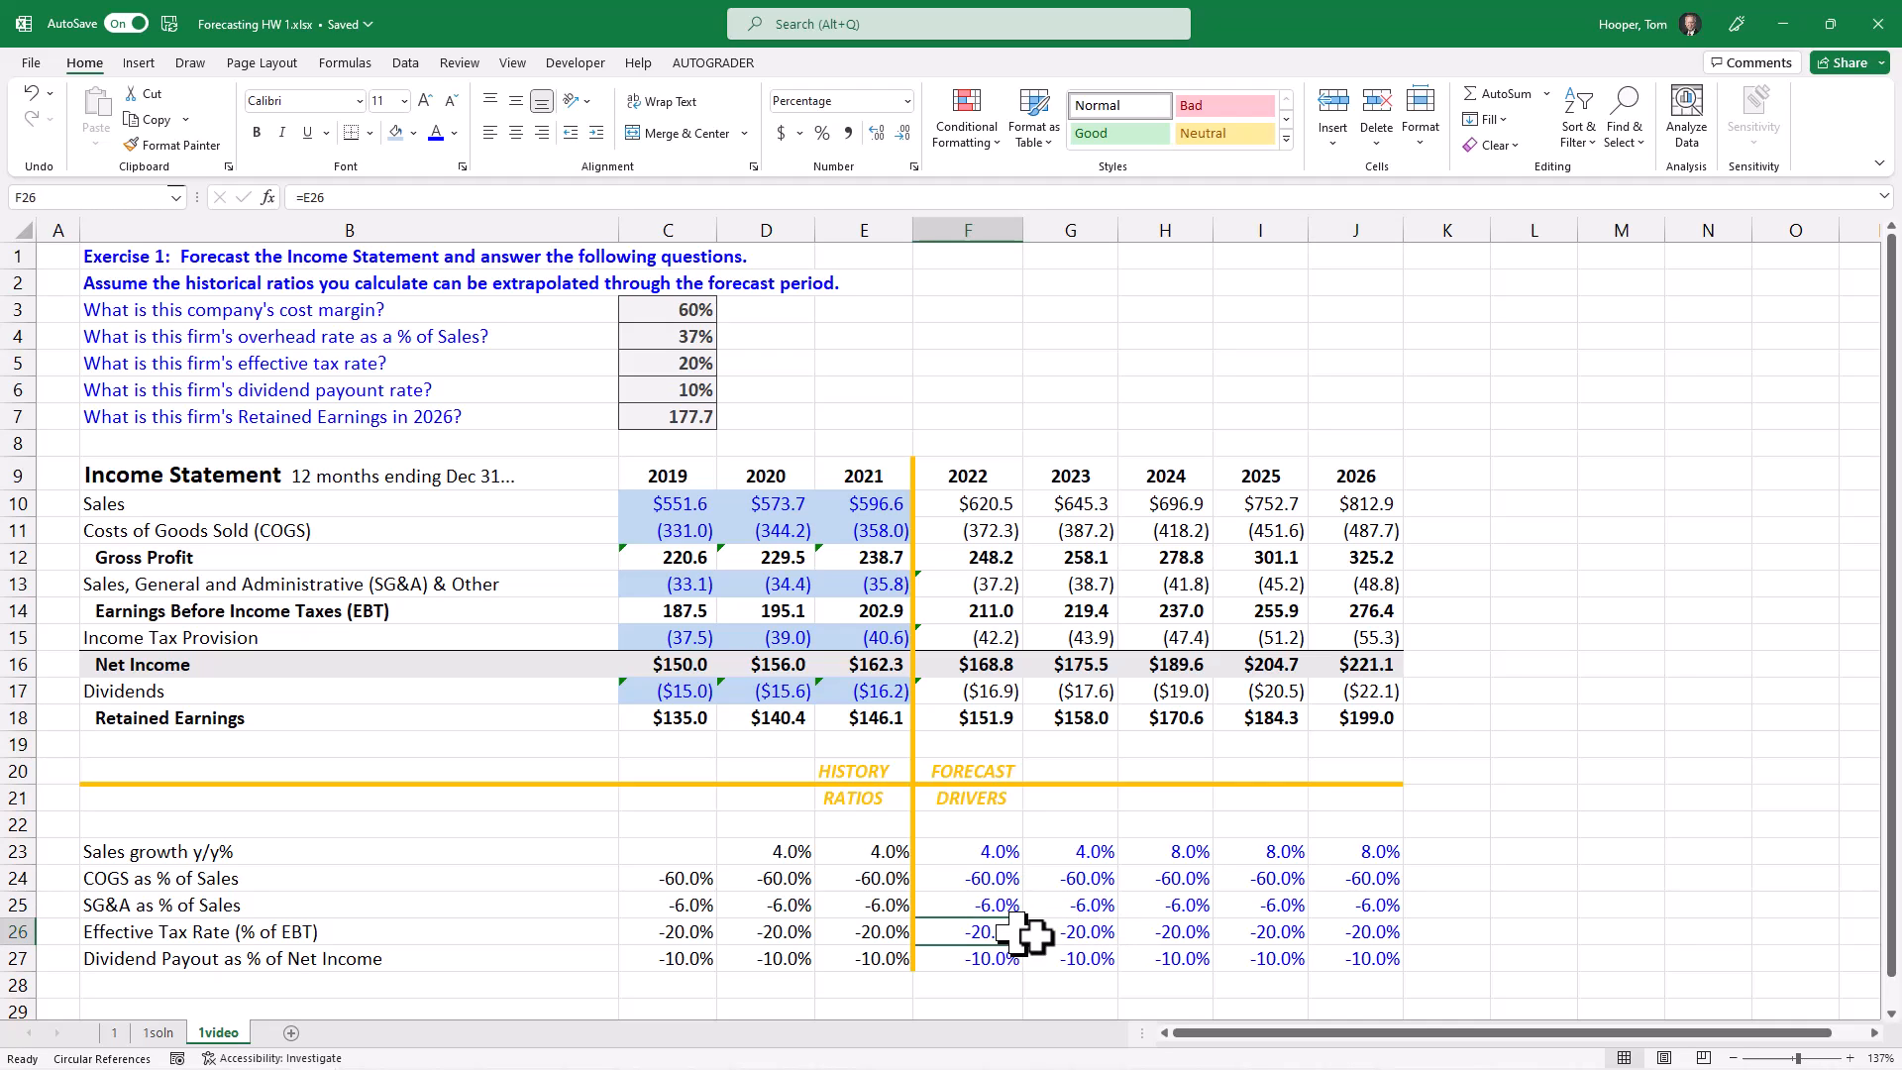
pyautogui.click(1089, 933)
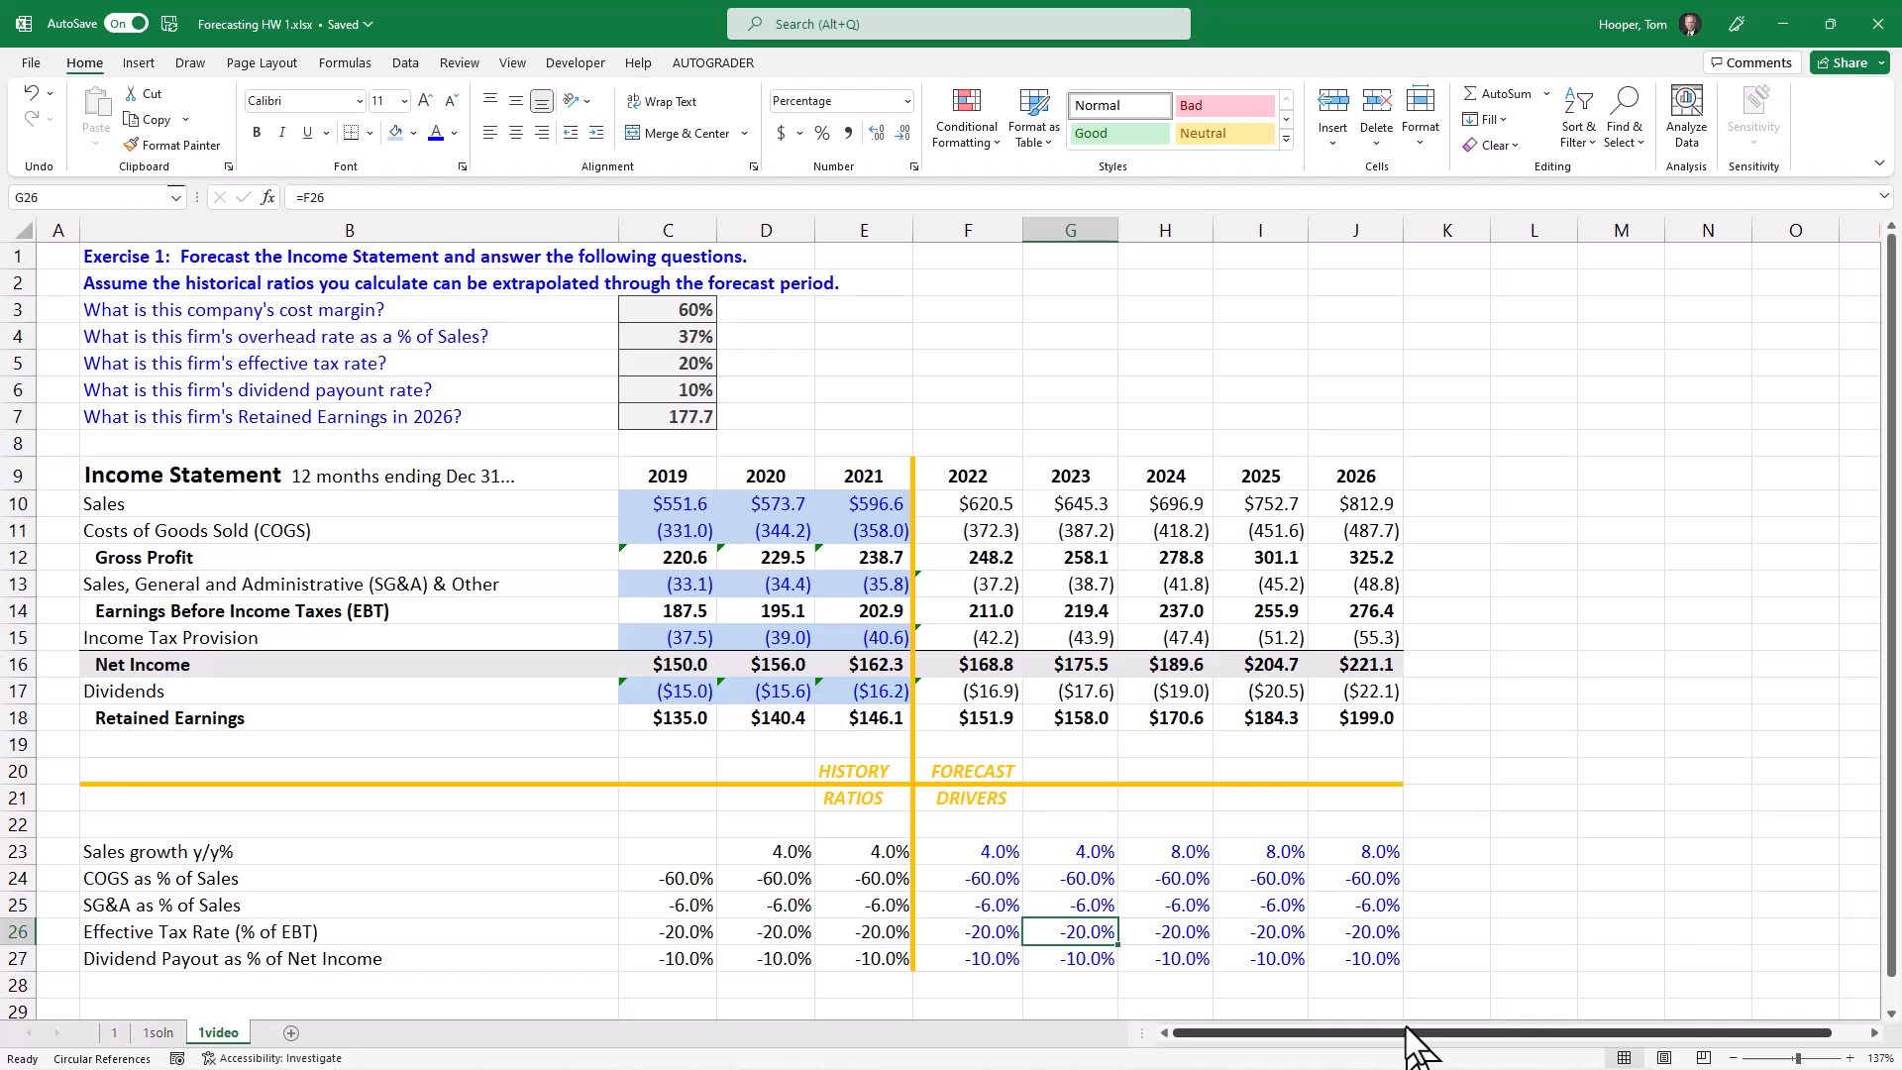
pyautogui.write('-')
pyautogui.press('Escape')
pyautogui.write('-40%')
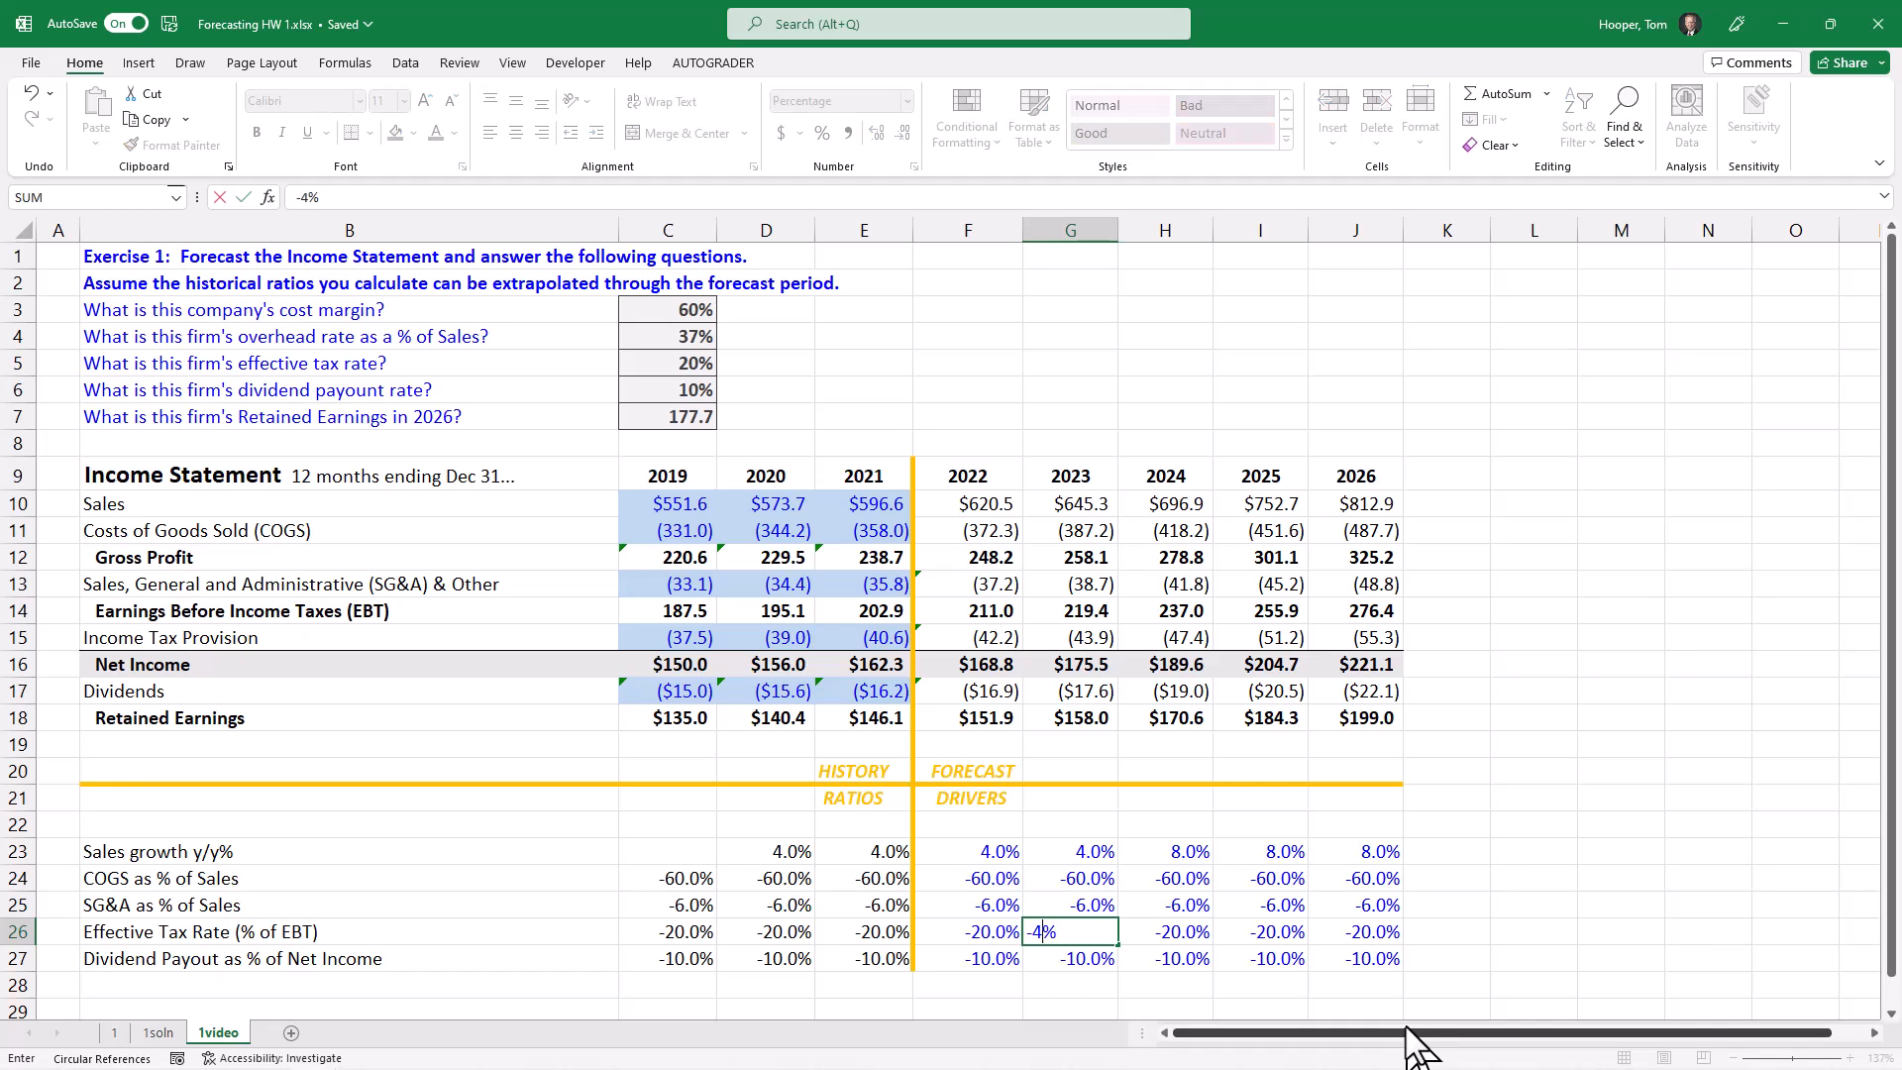
pyautogui.hotkey('ctrl', 'Return')
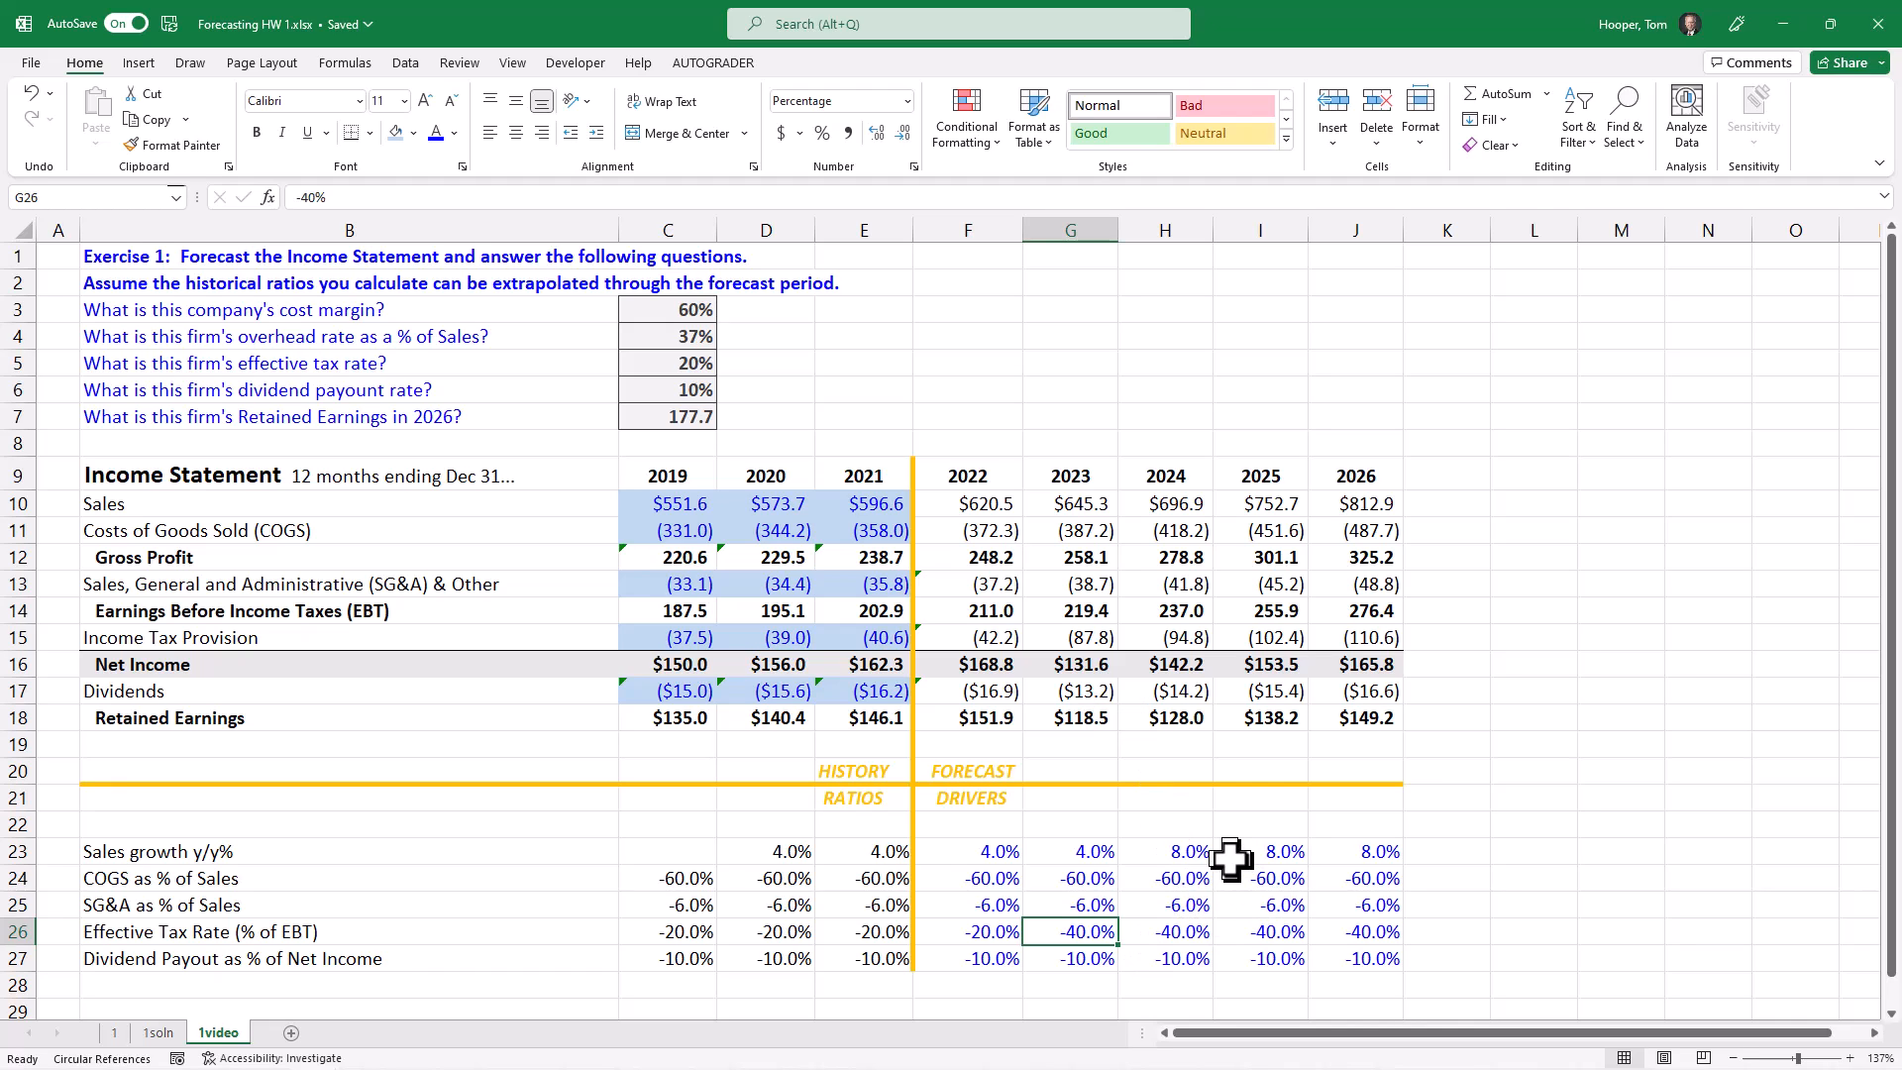
# Step: Apply the Input cell style to the overridden drivers, 2024 sales growth in H23 and 2023 effective tax rate in G26
pyautogui.click(1152, 850)
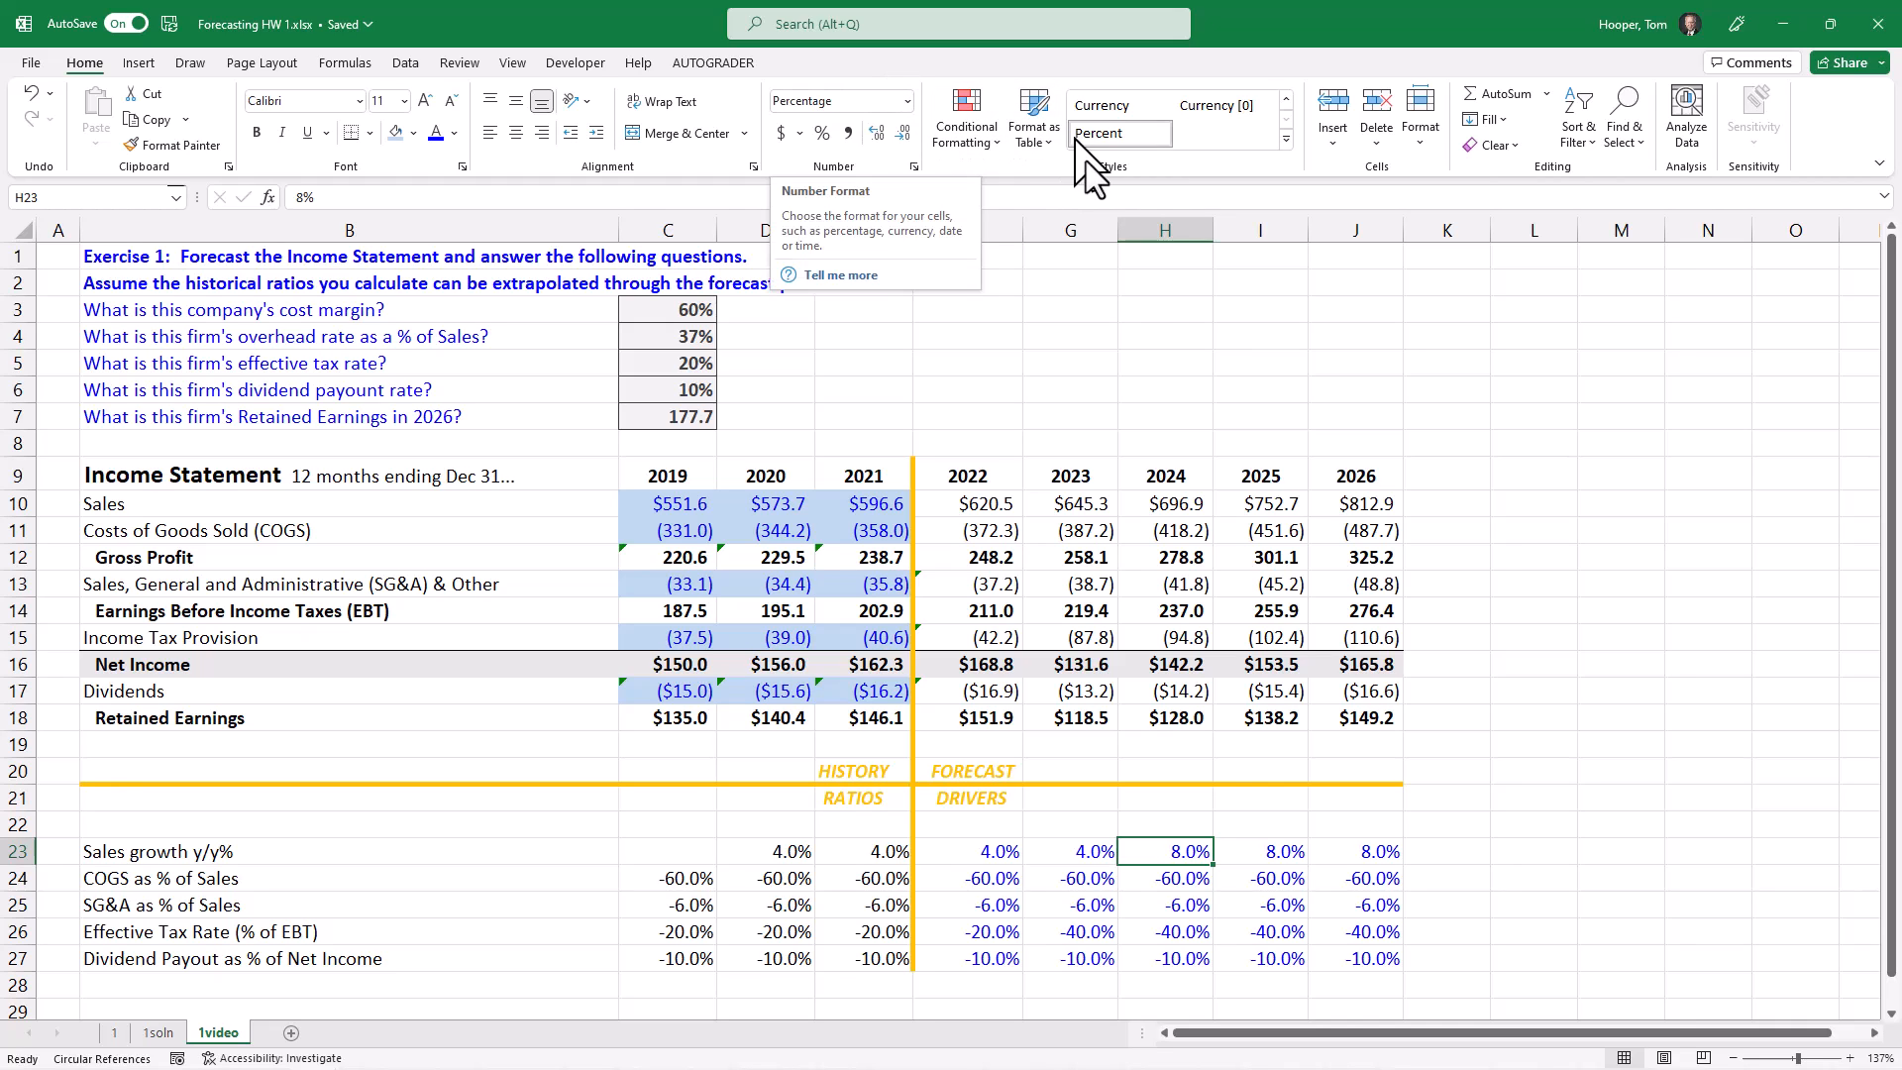
pyautogui.click(1286, 141)
pyautogui.click(1442, 238)
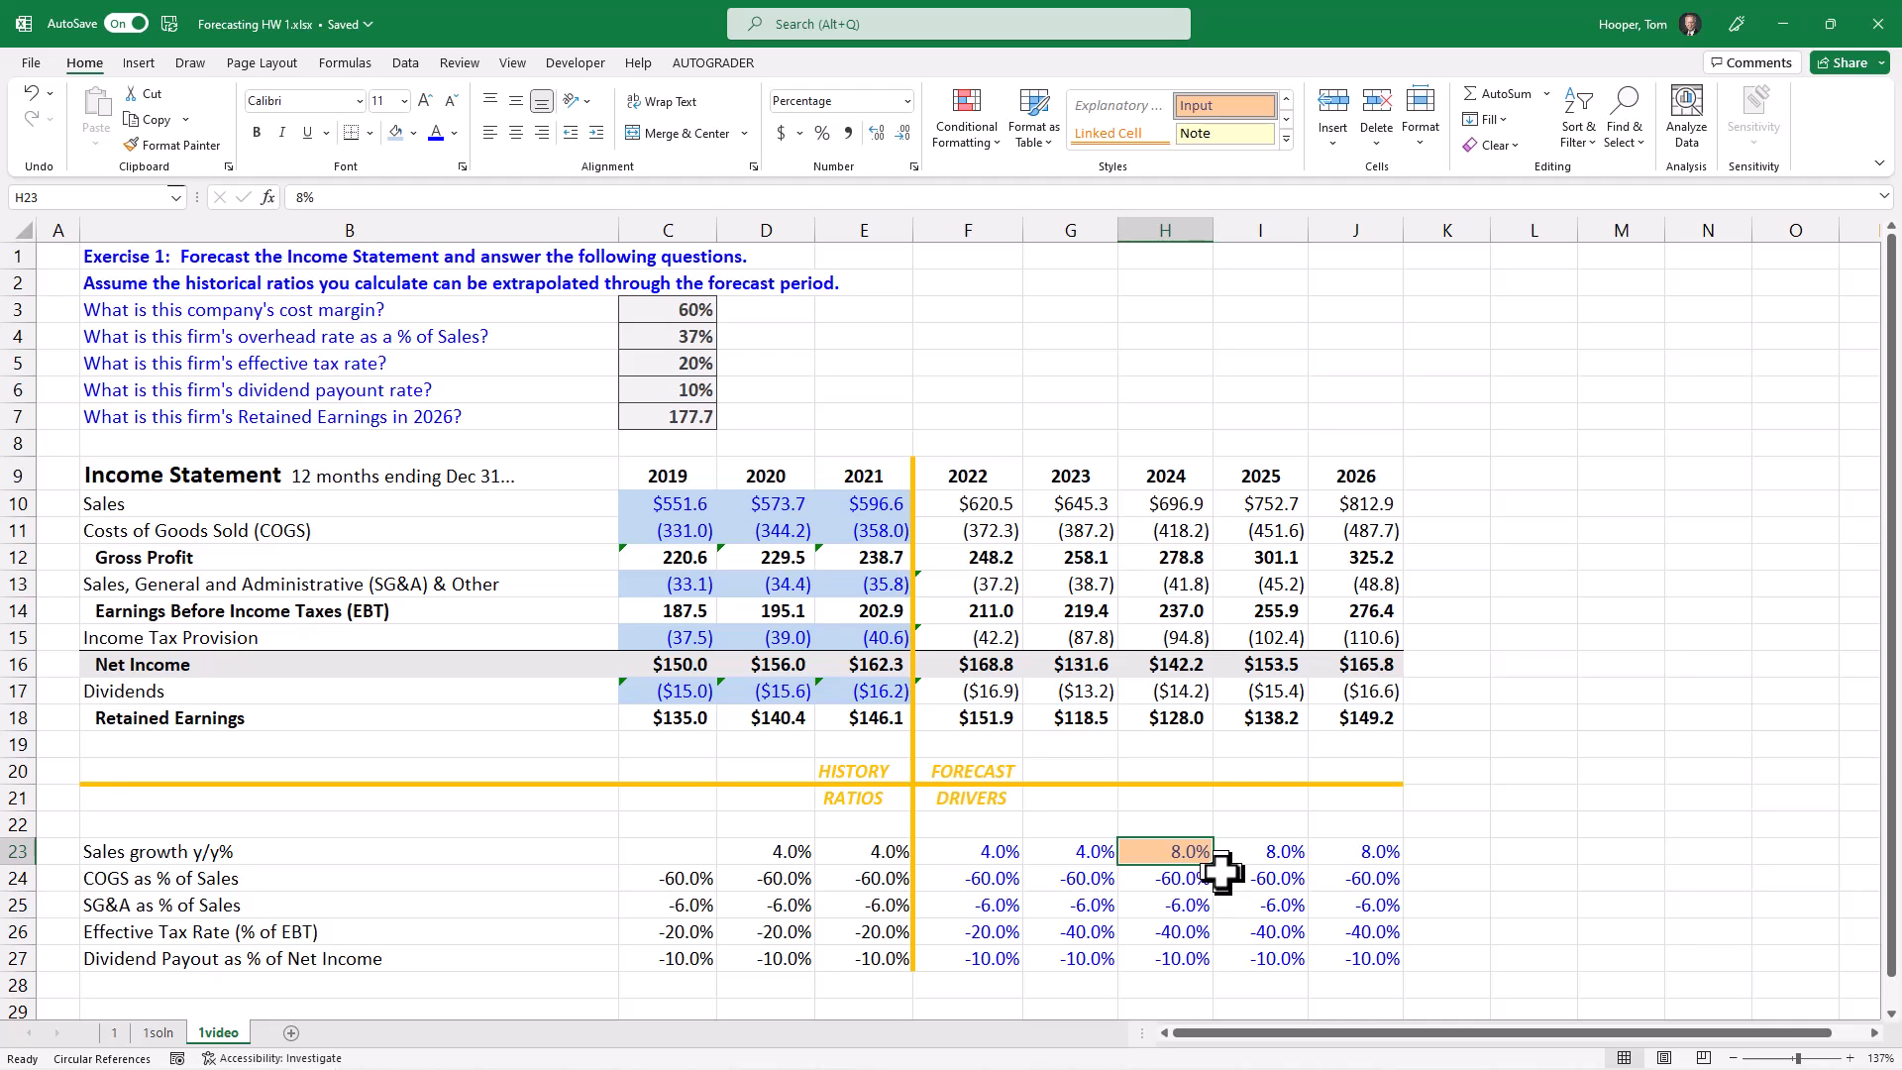
pyautogui.click(1094, 933)
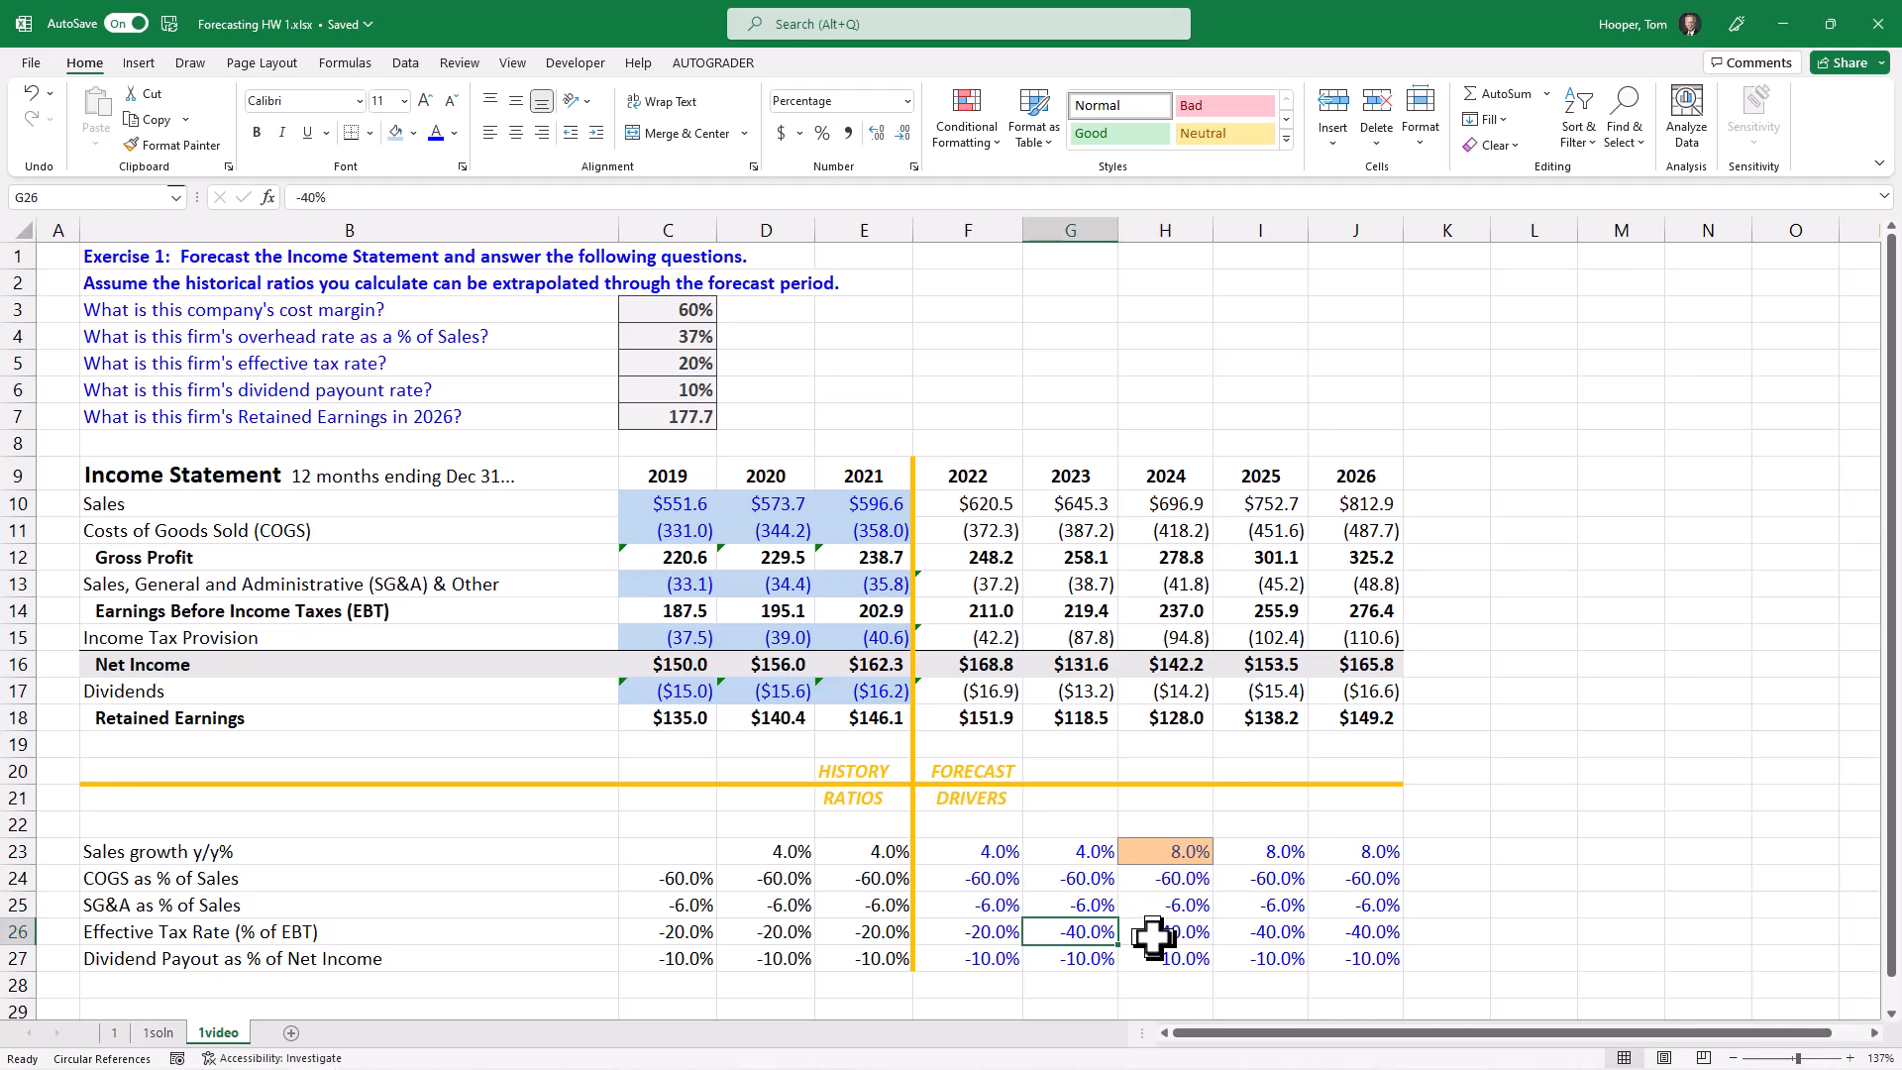
pyautogui.press('F4')
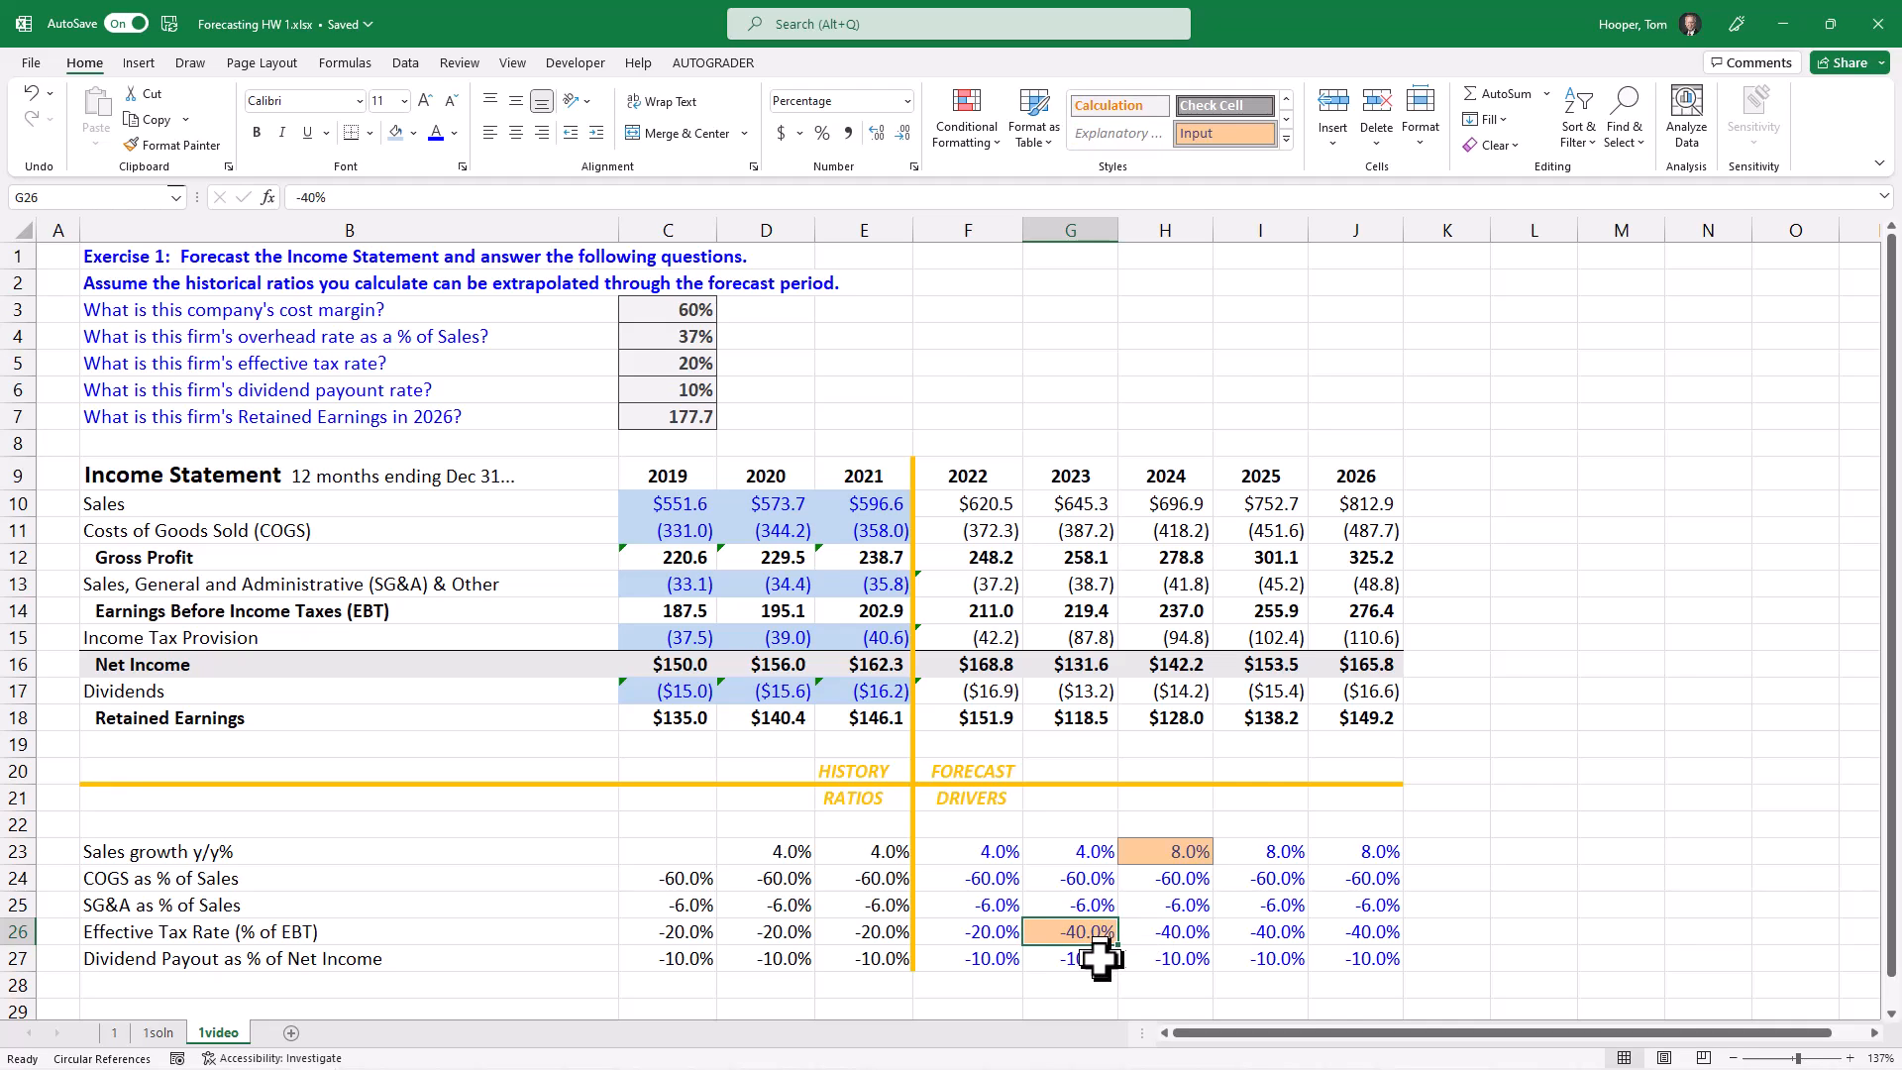